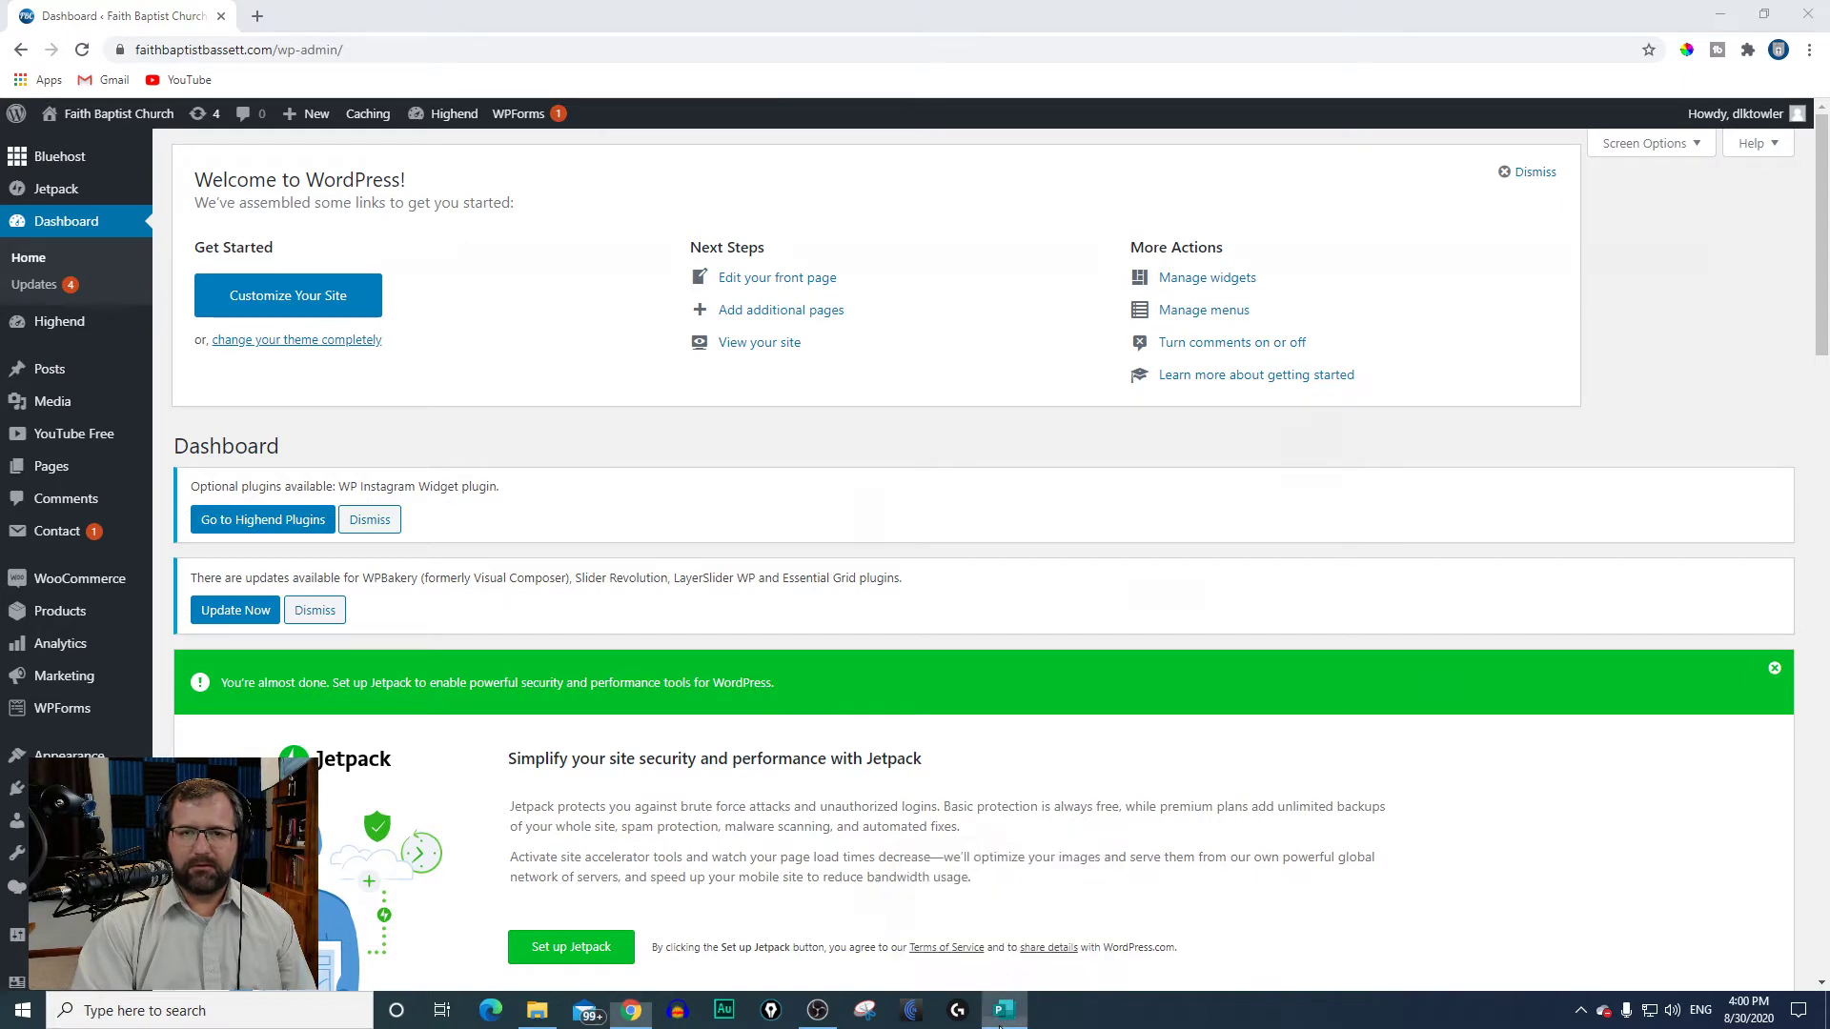
Step: Switch to the 08-30-2020 bulletin in Publisher and look through its inside spread and song lyrics page
drag(757, 961, 895, 964)
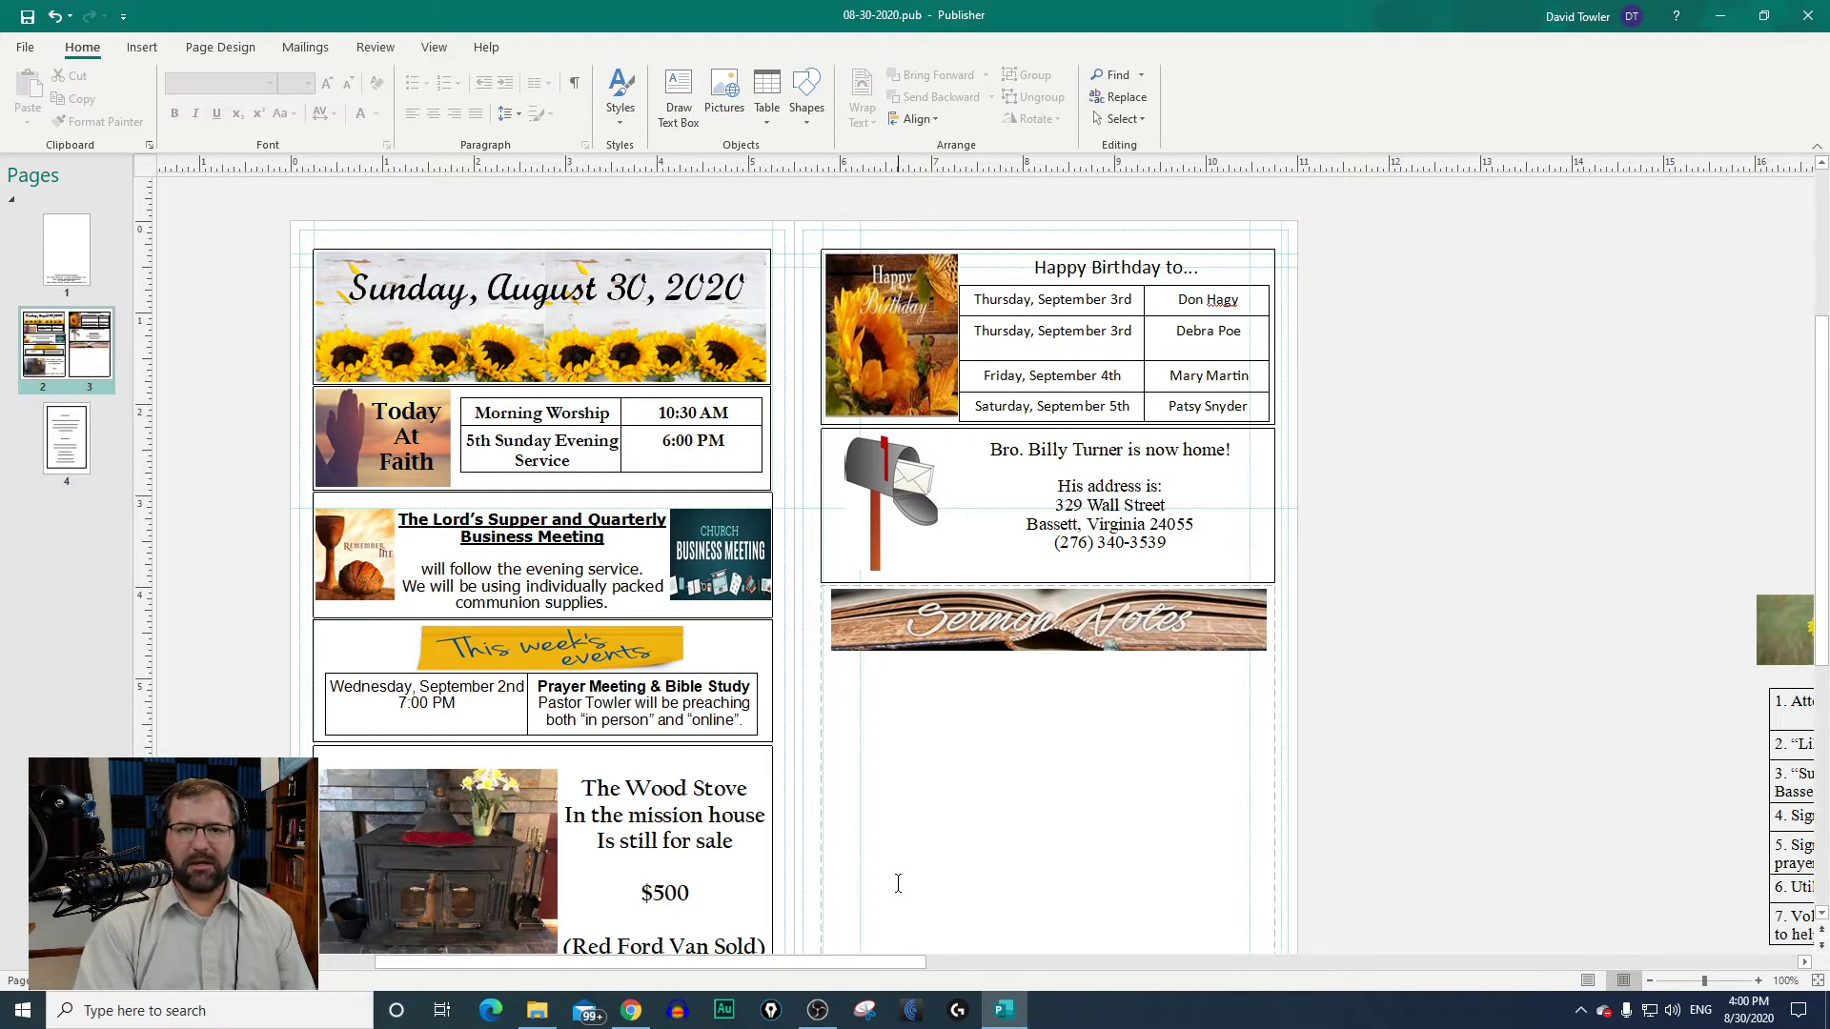
click(608, 298)
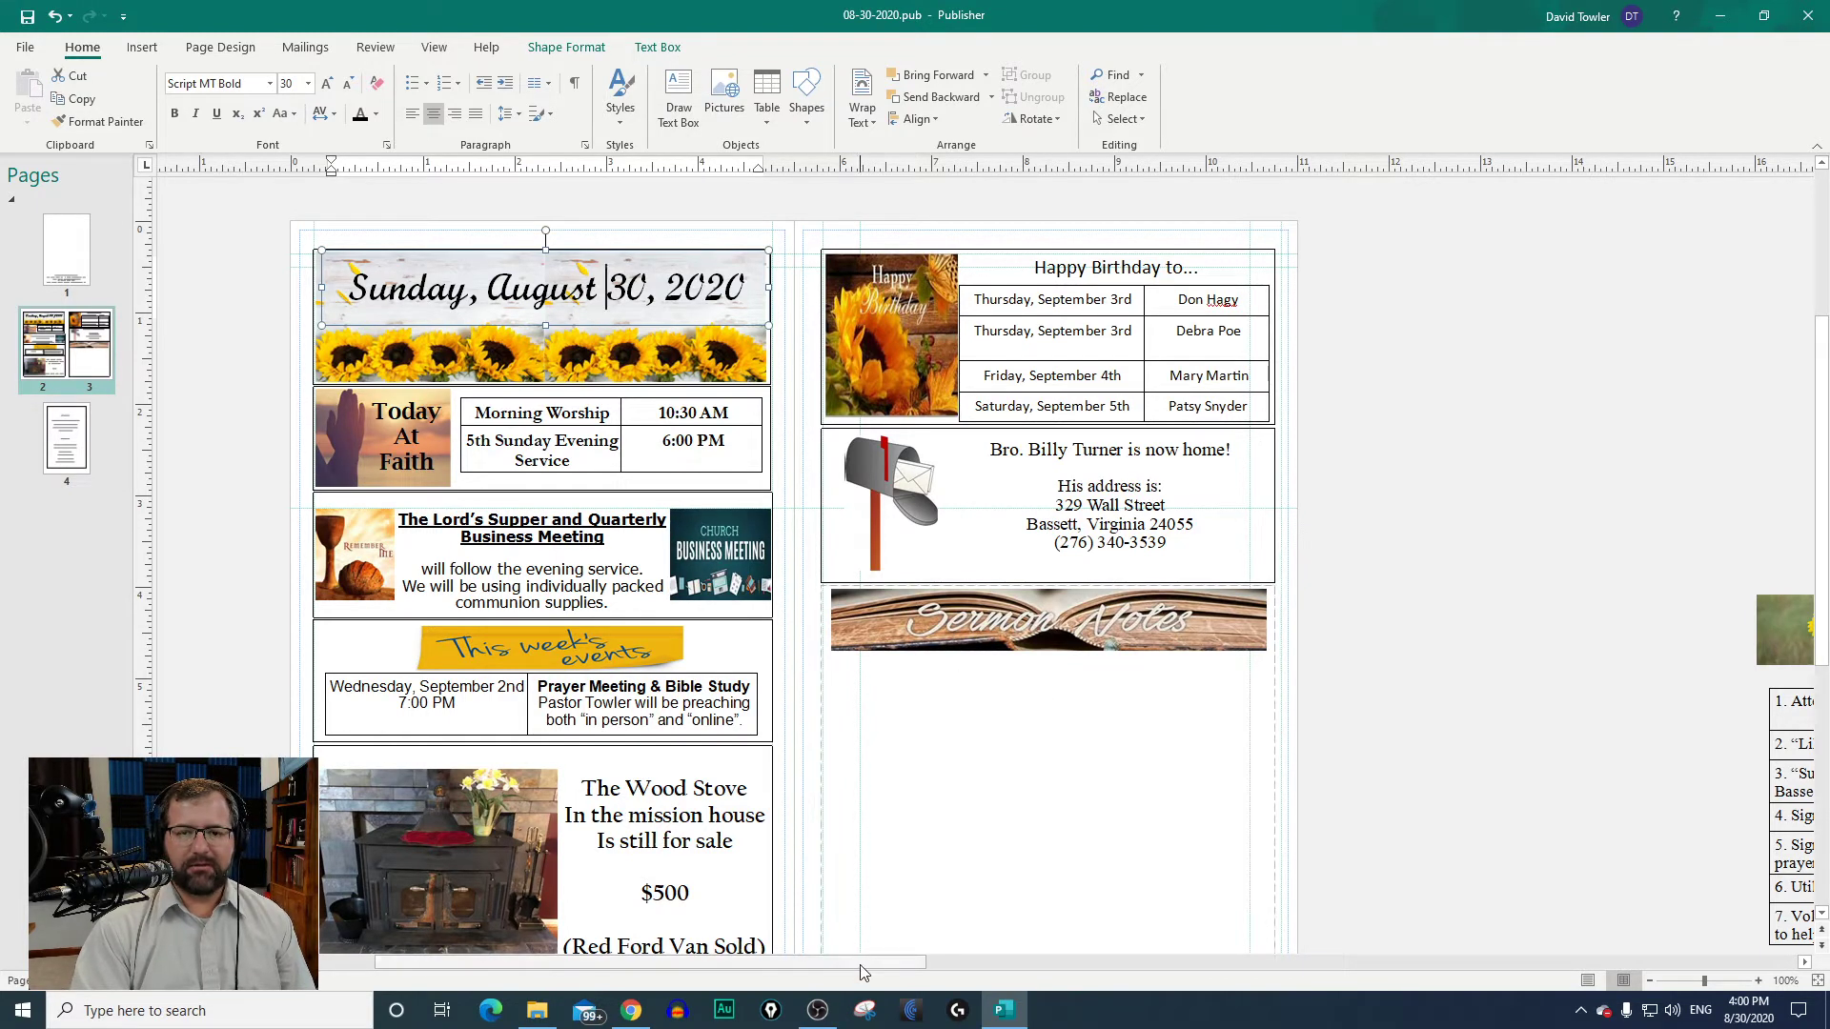
drag(860, 963, 837, 967)
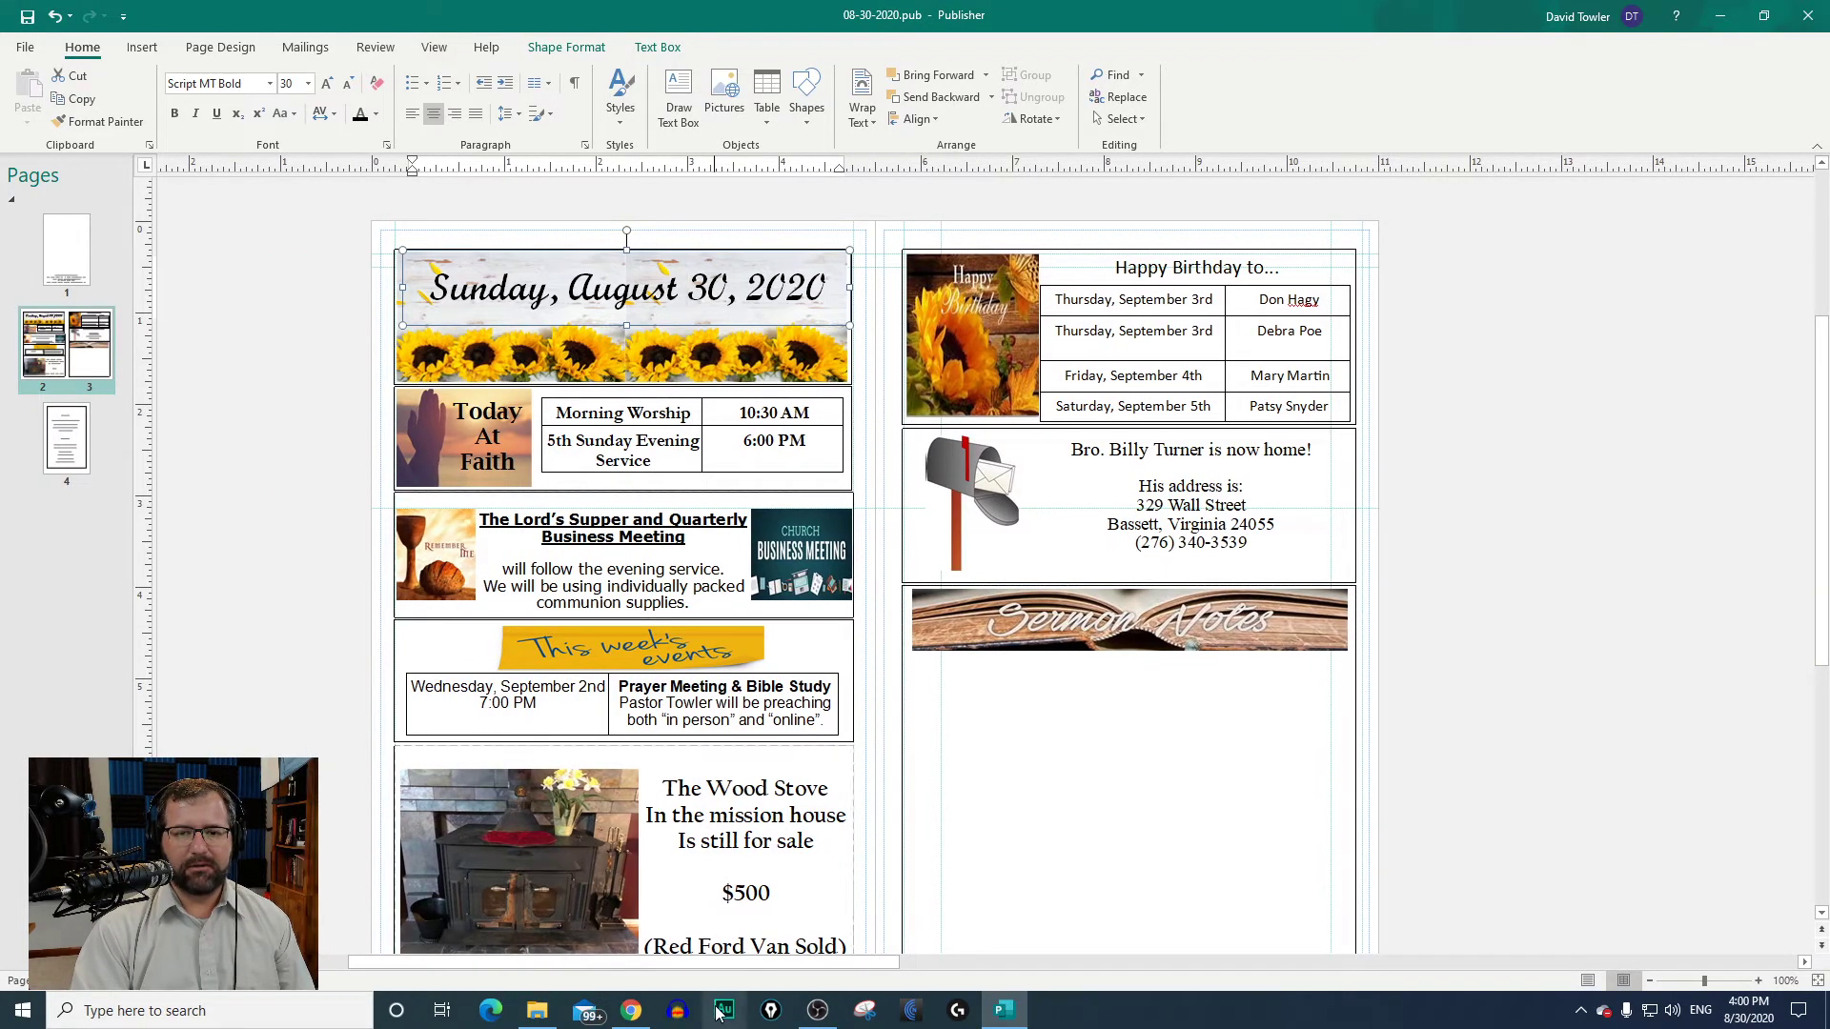
click(67, 440)
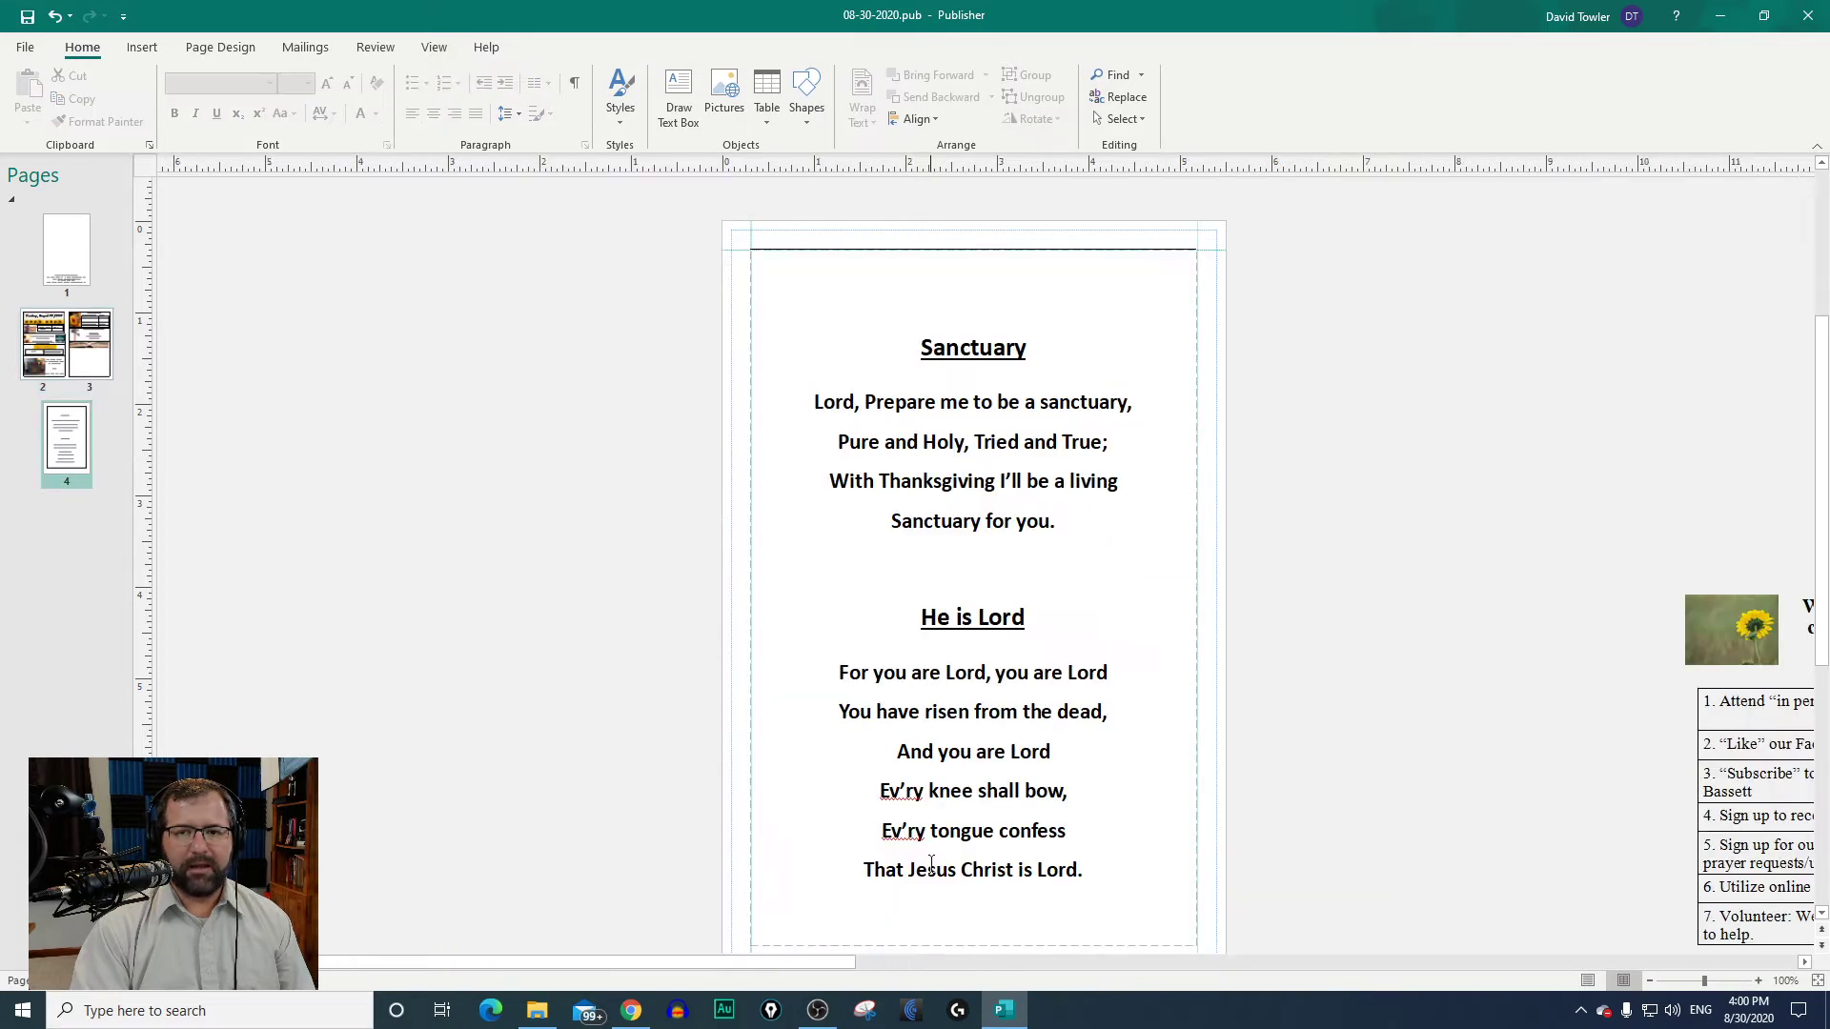
click(55, 367)
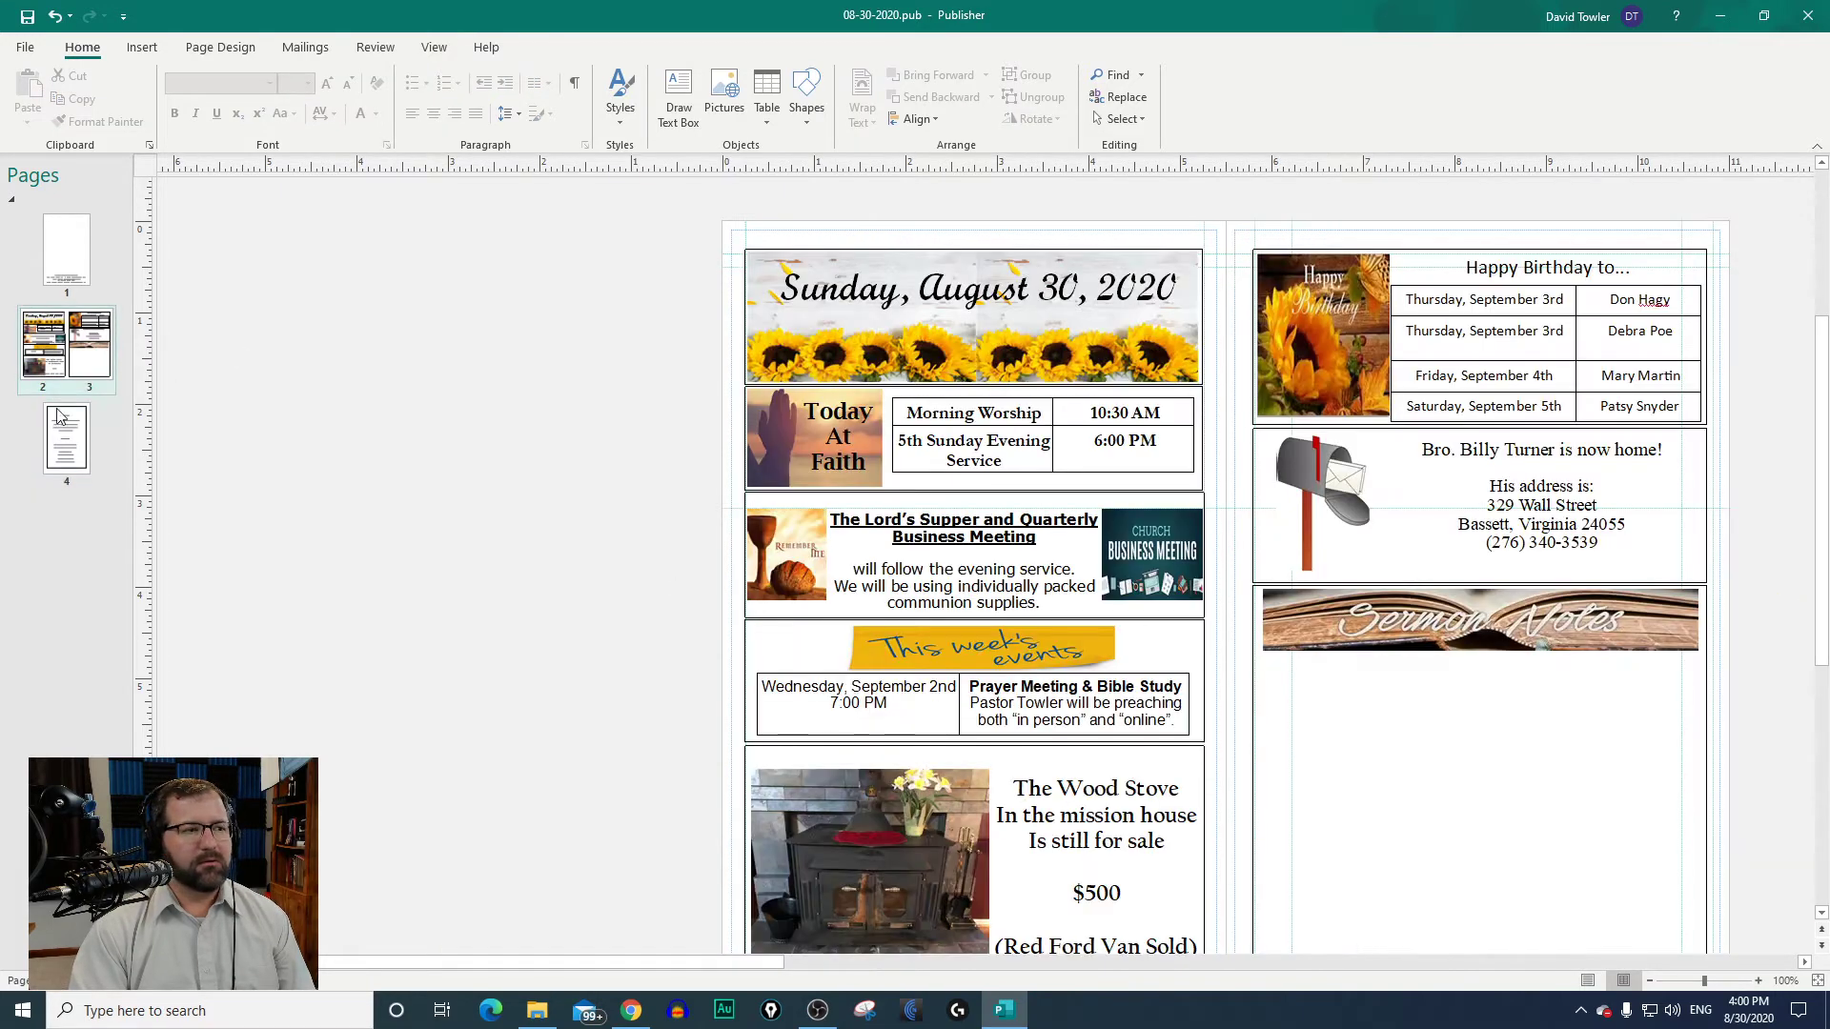
click(69, 465)
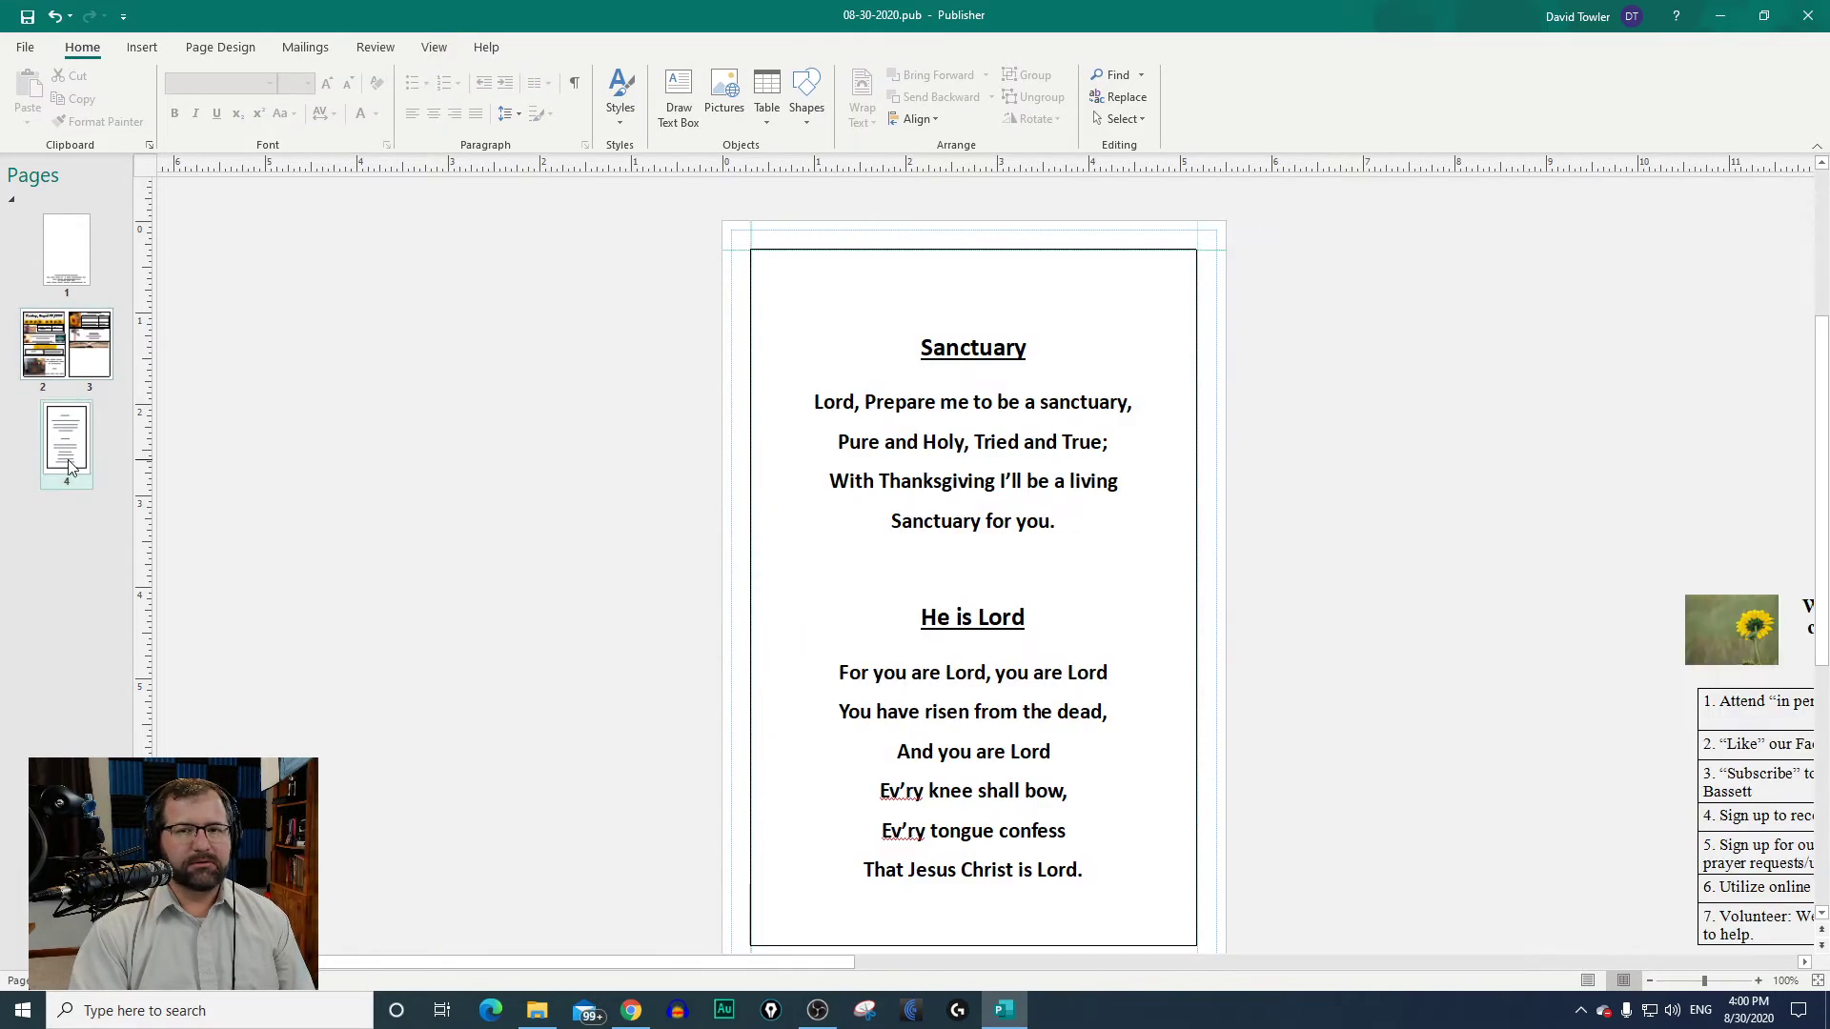
click(46, 374)
Step: Examine the church contact block at the foot of page 1, enlarged to 220%
click(50, 249)
scroll(928, 776, down, 3)
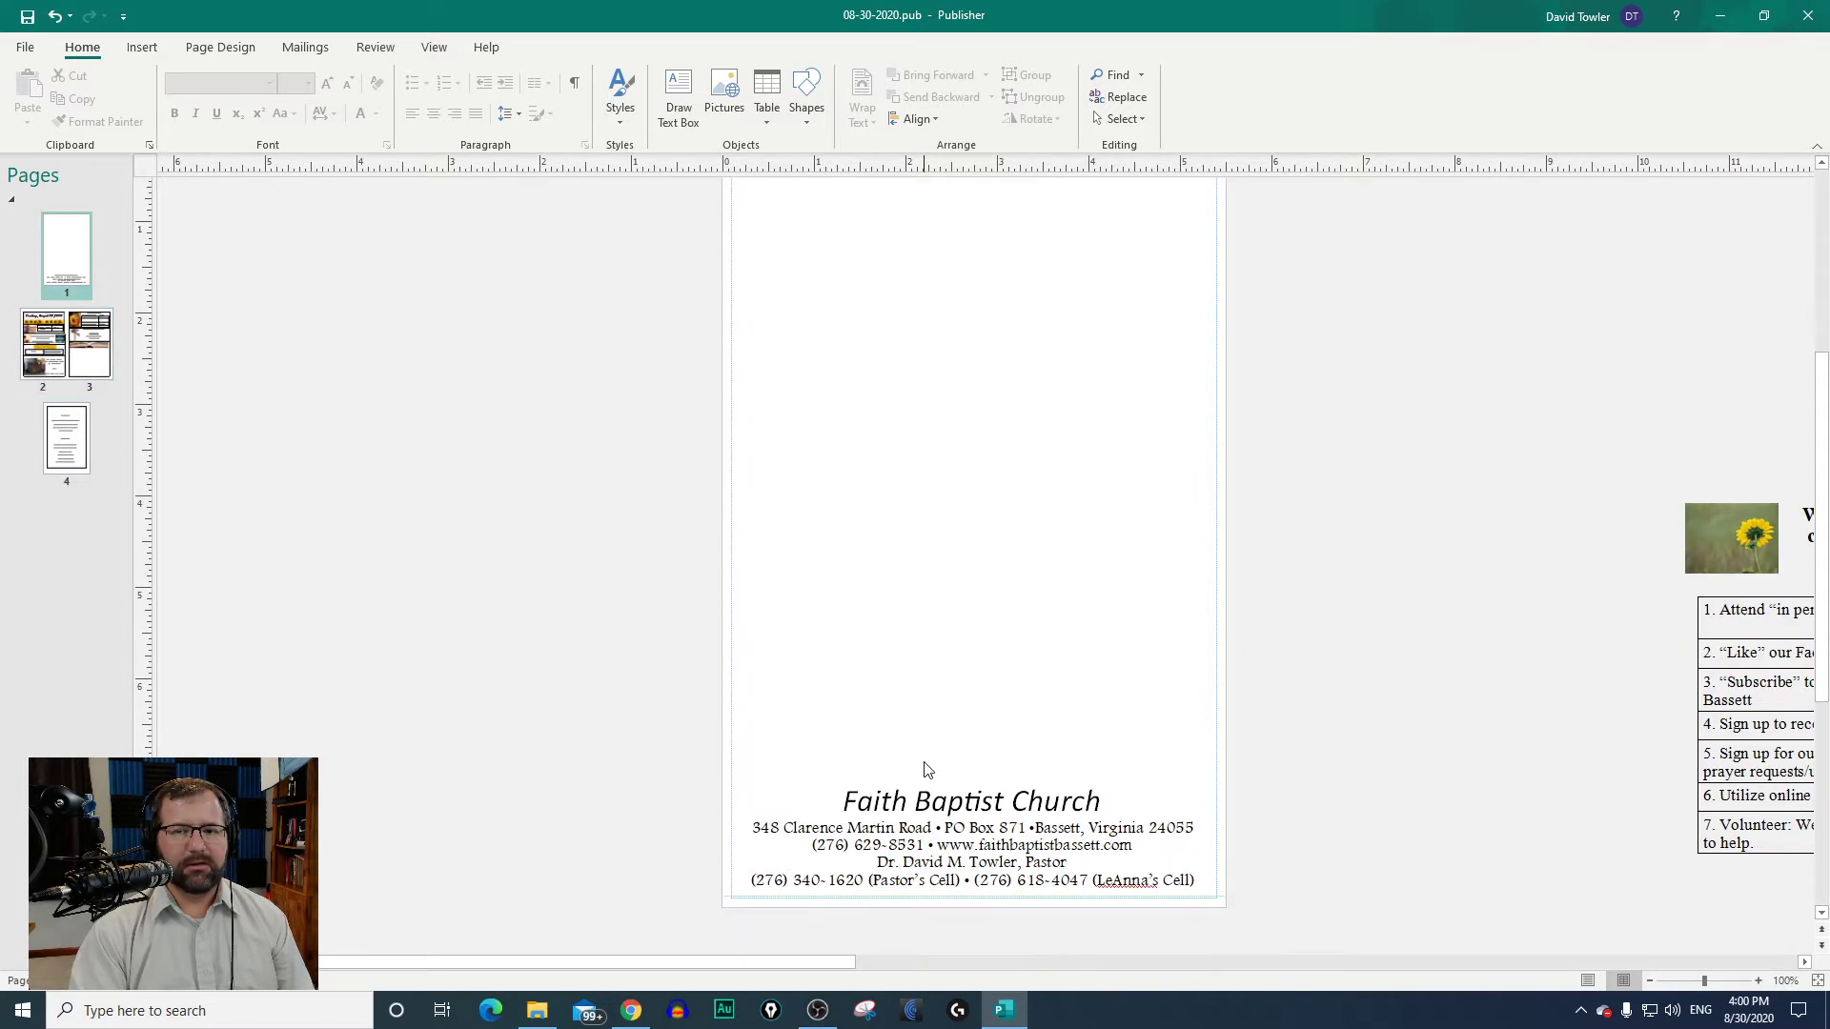
scroll(988, 732, down, 2)
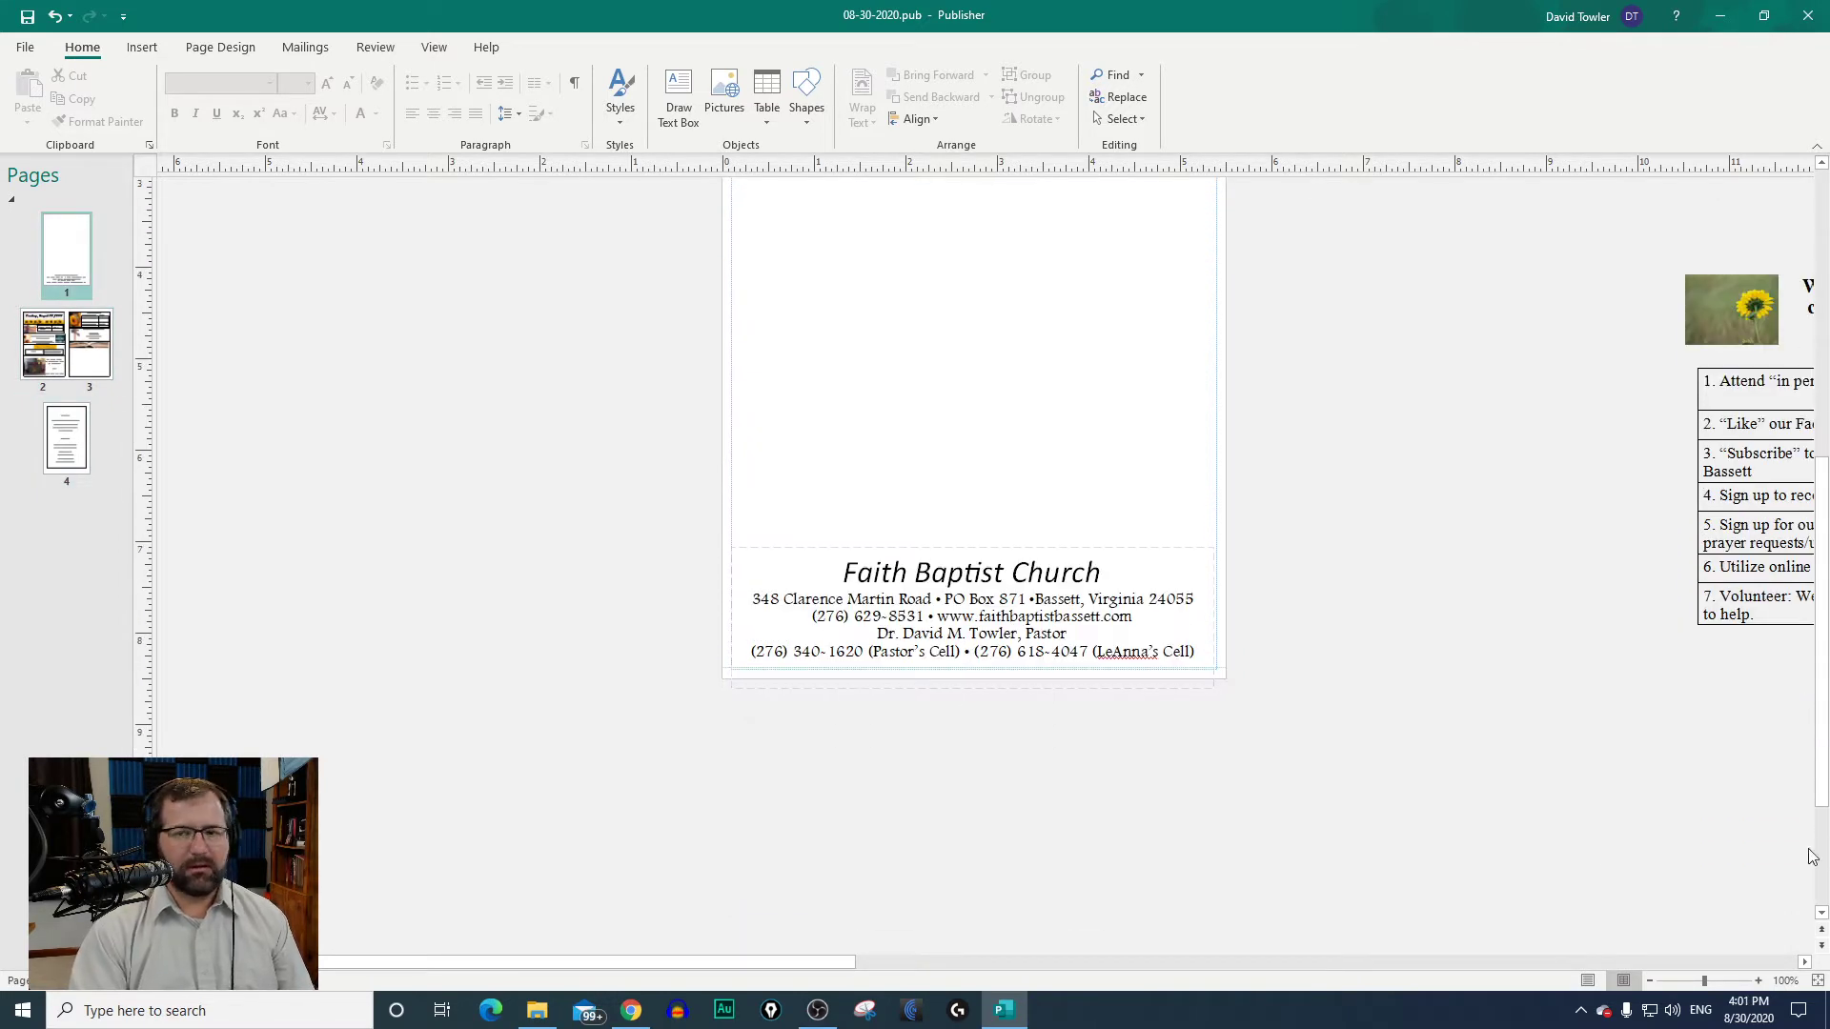
click(1759, 981)
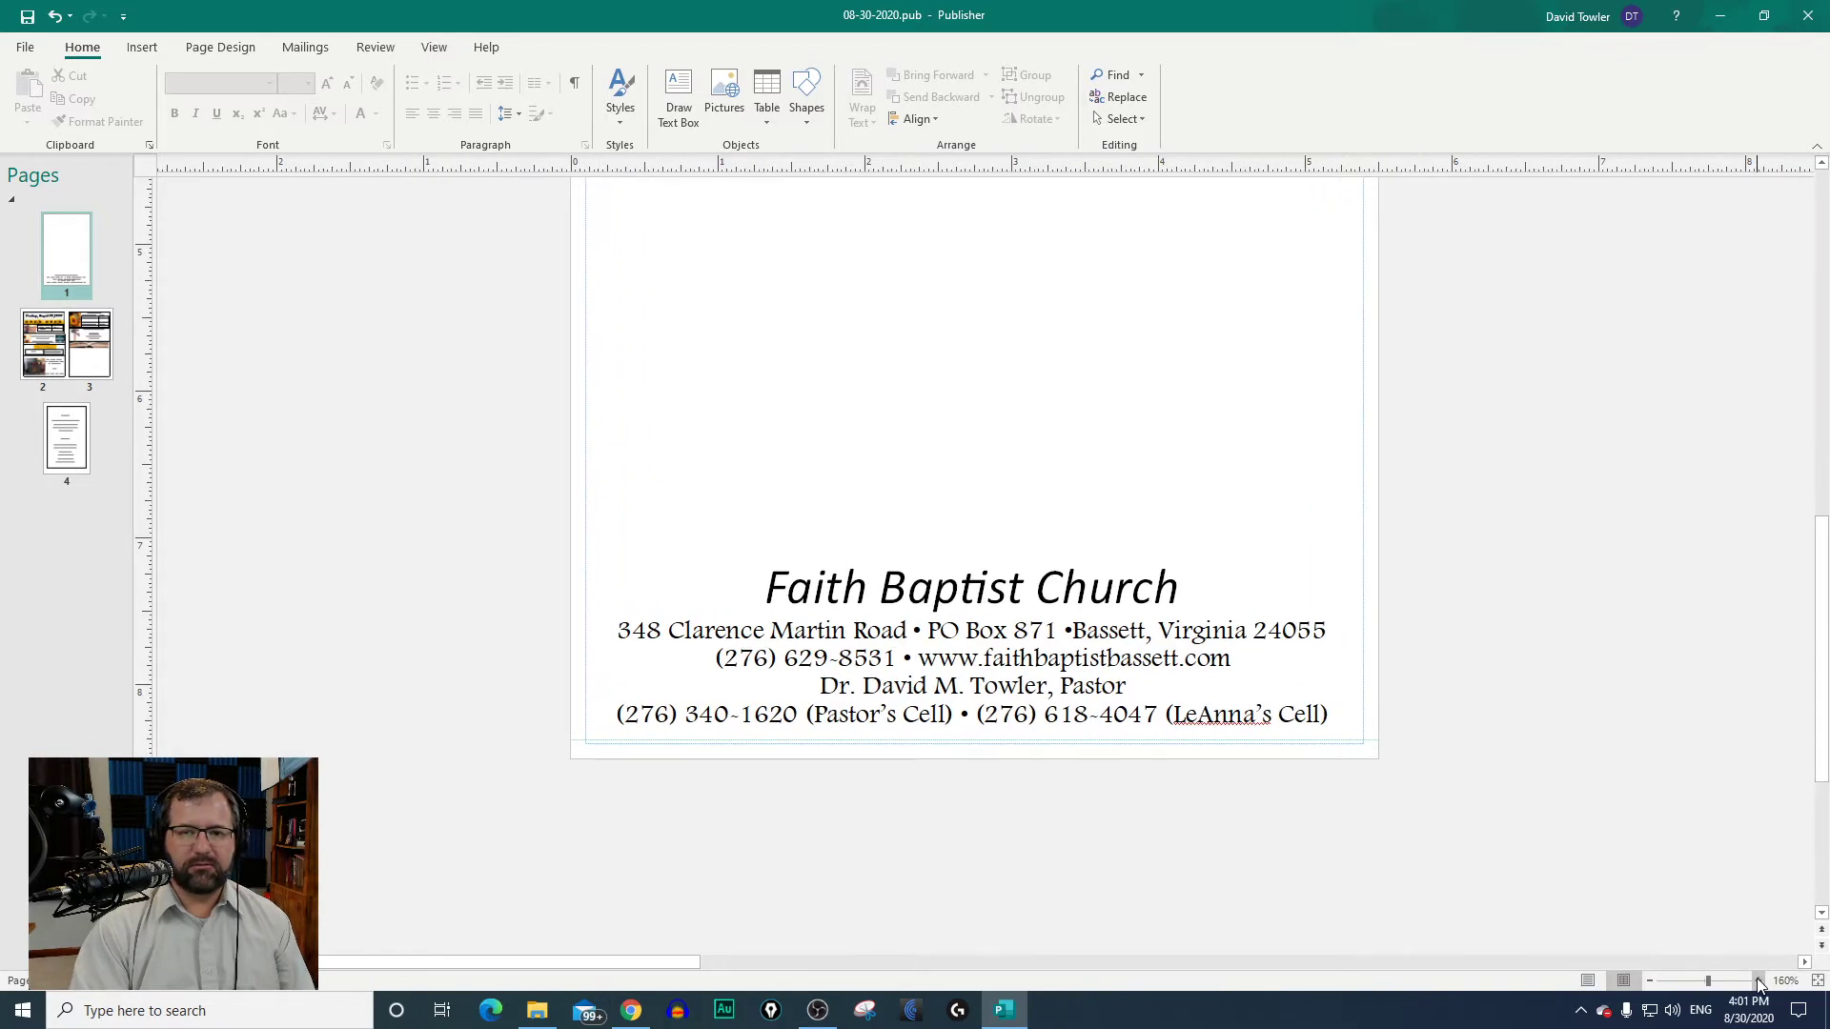
click(1758, 981)
scroll(906, 764, up, 5)
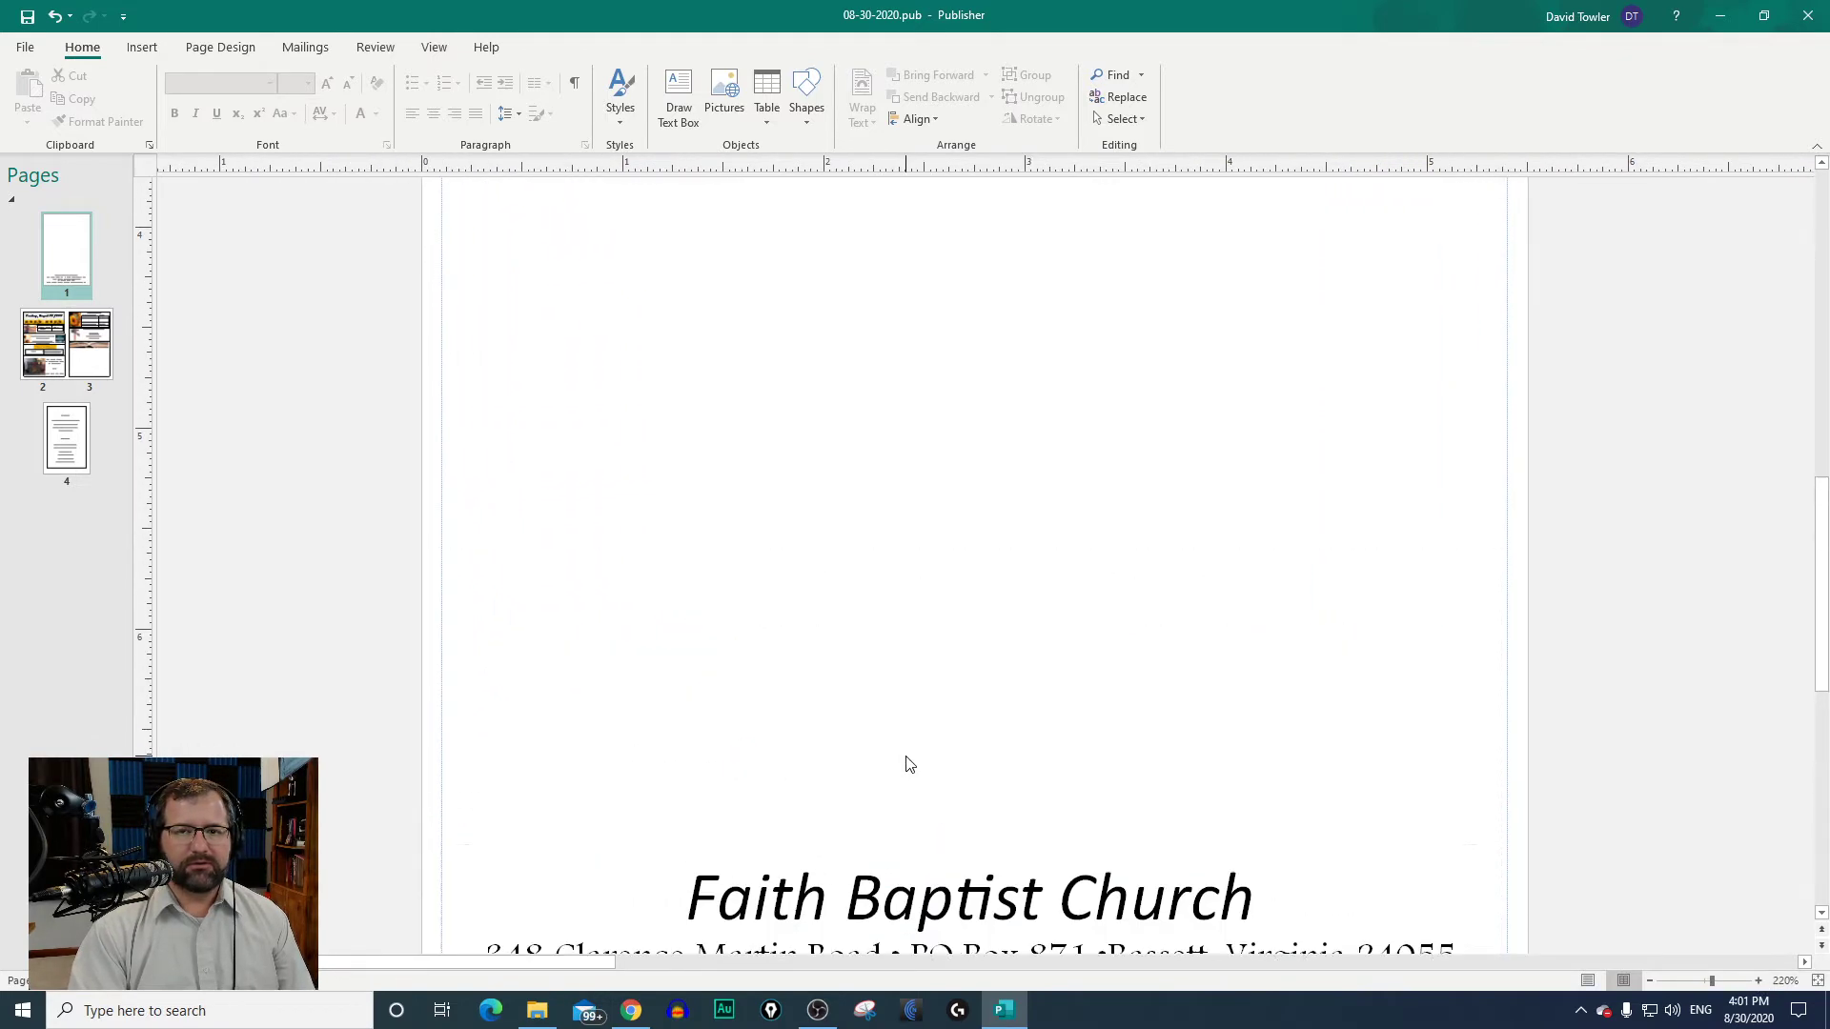
scroll(653, 732, down, 4)
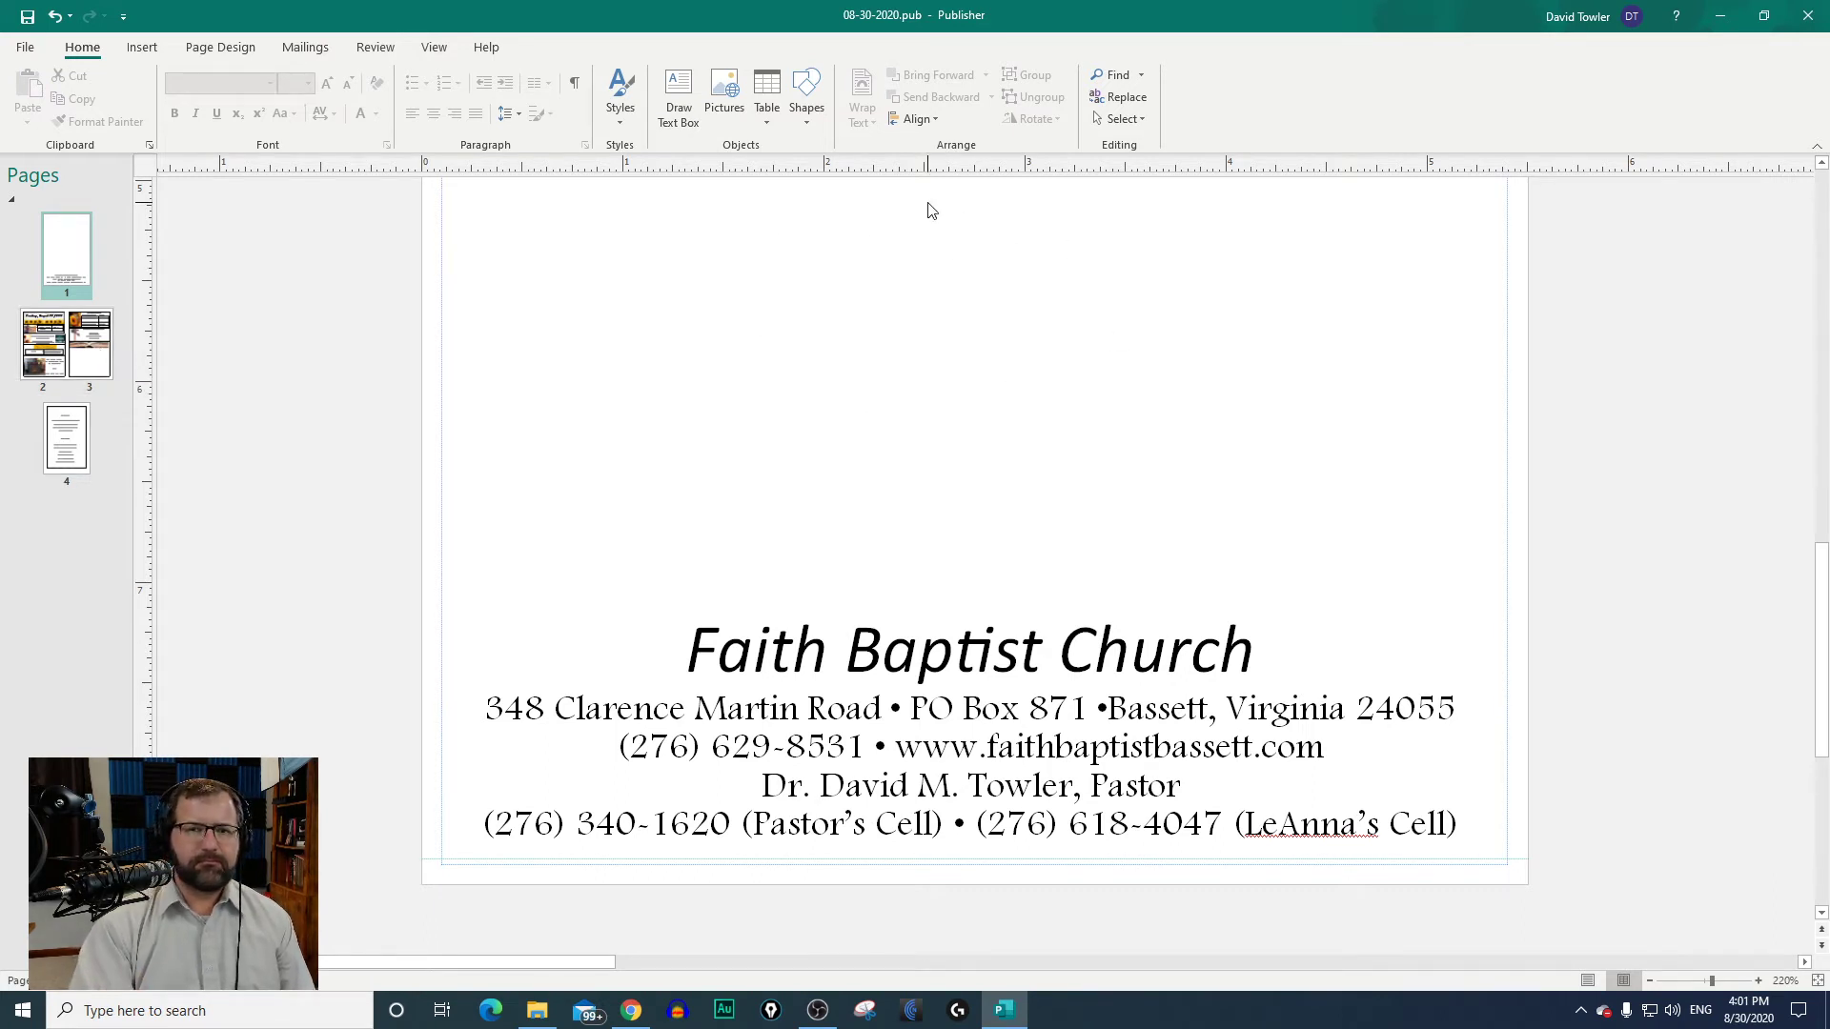
Step: Review the bulletin's inside spread and song lyrics page at 90% zoom, checking the date heading
click(67, 343)
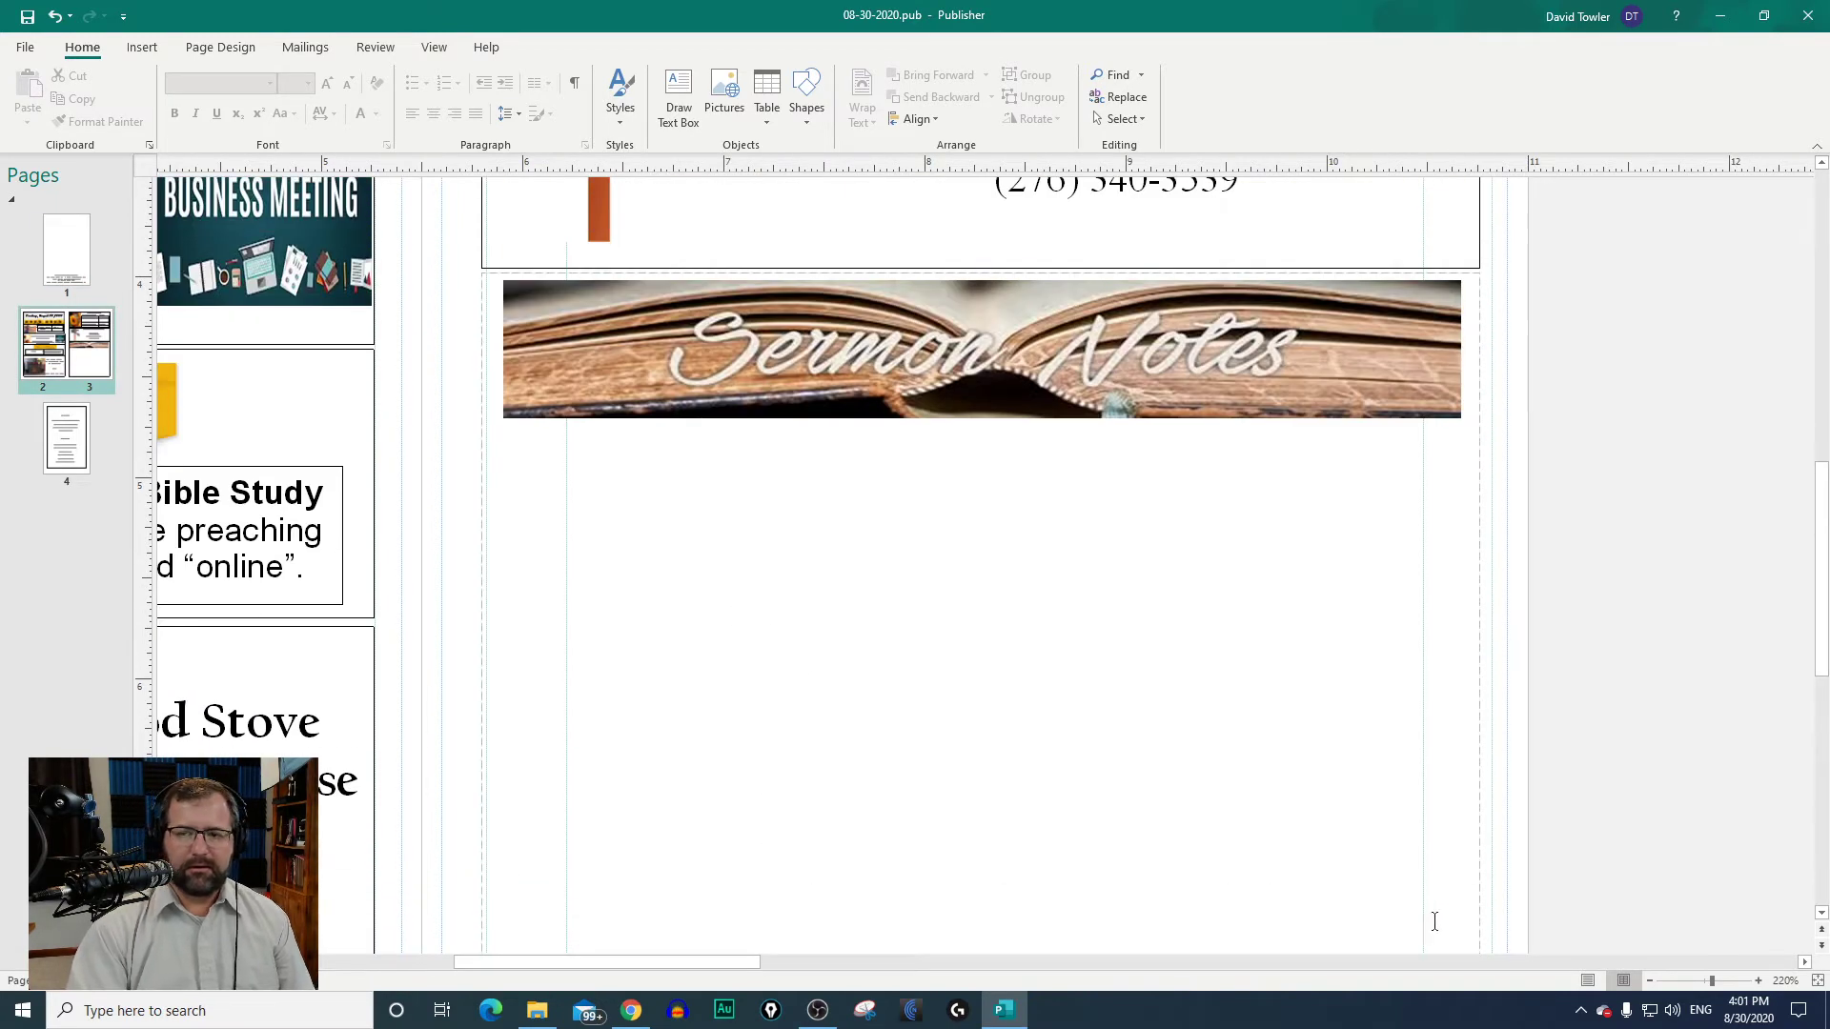
click(1650, 981)
click(1650, 981)
click(1650, 981)
click(1649, 981)
click(1650, 980)
click(1650, 981)
click(1650, 981)
click(1649, 981)
click(1650, 981)
click(1650, 980)
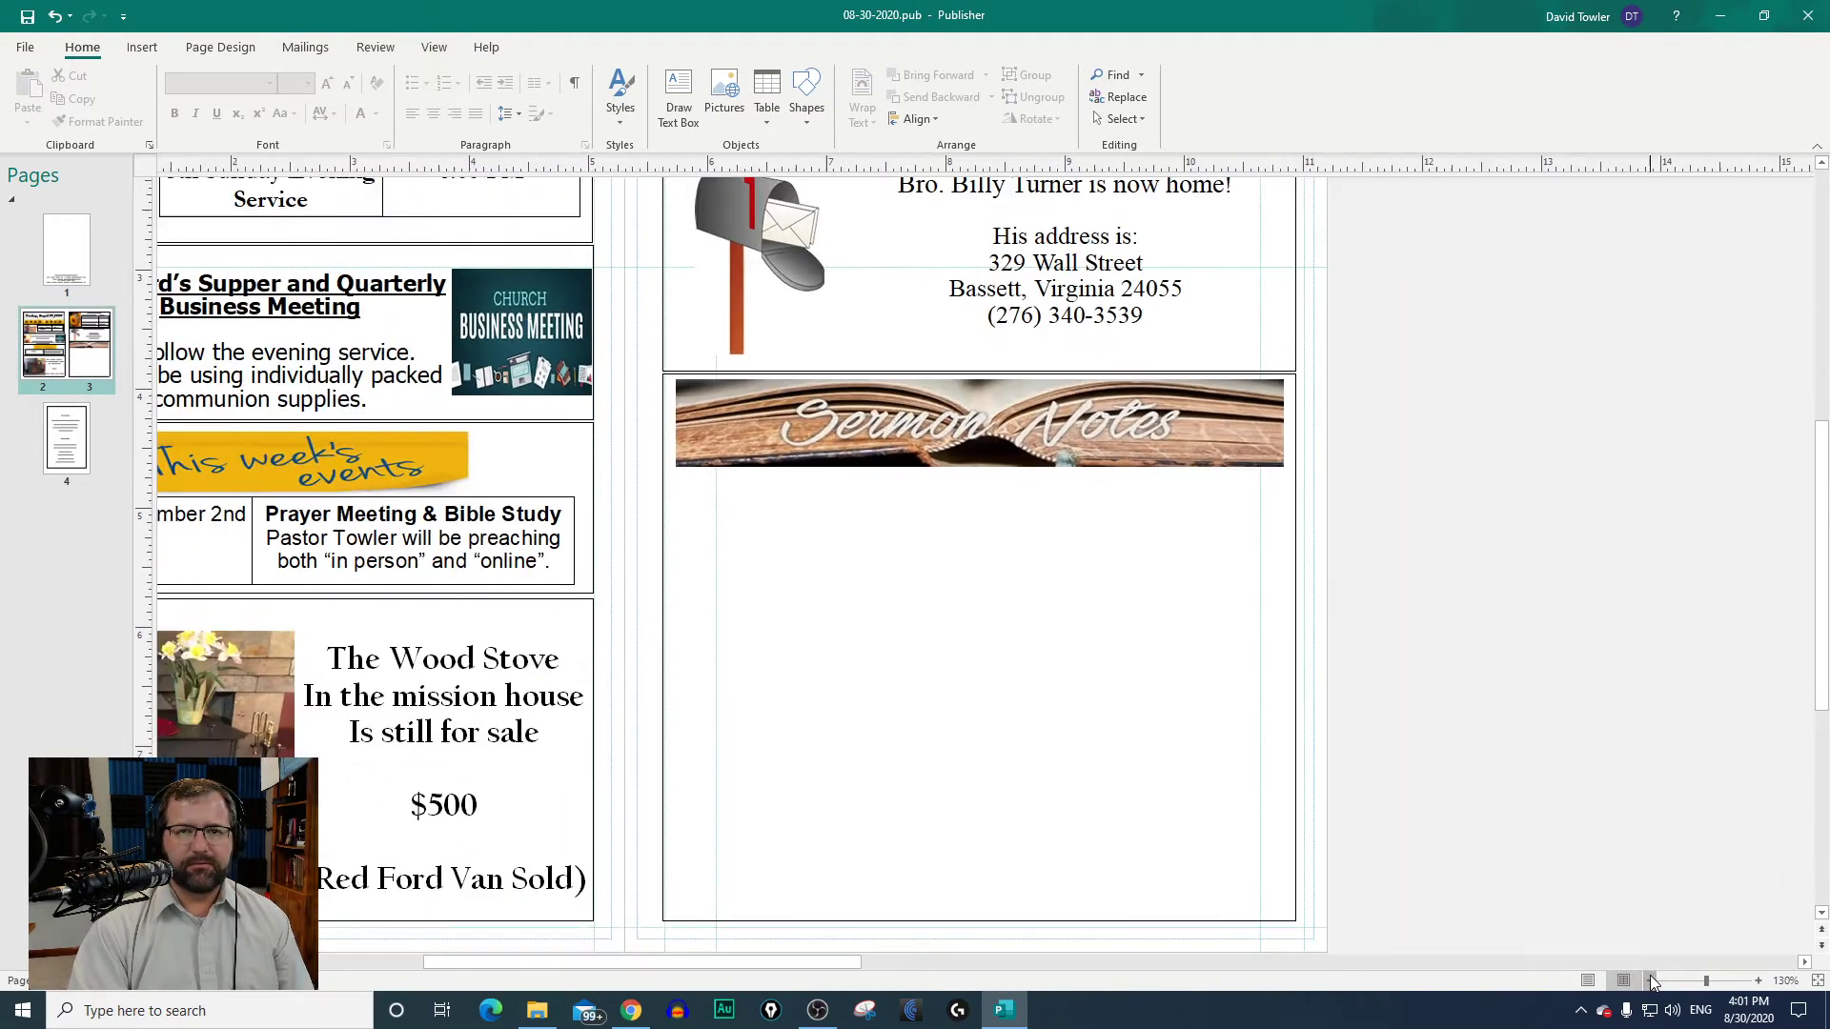
click(1650, 981)
click(1650, 981)
click(1650, 981)
click(76, 441)
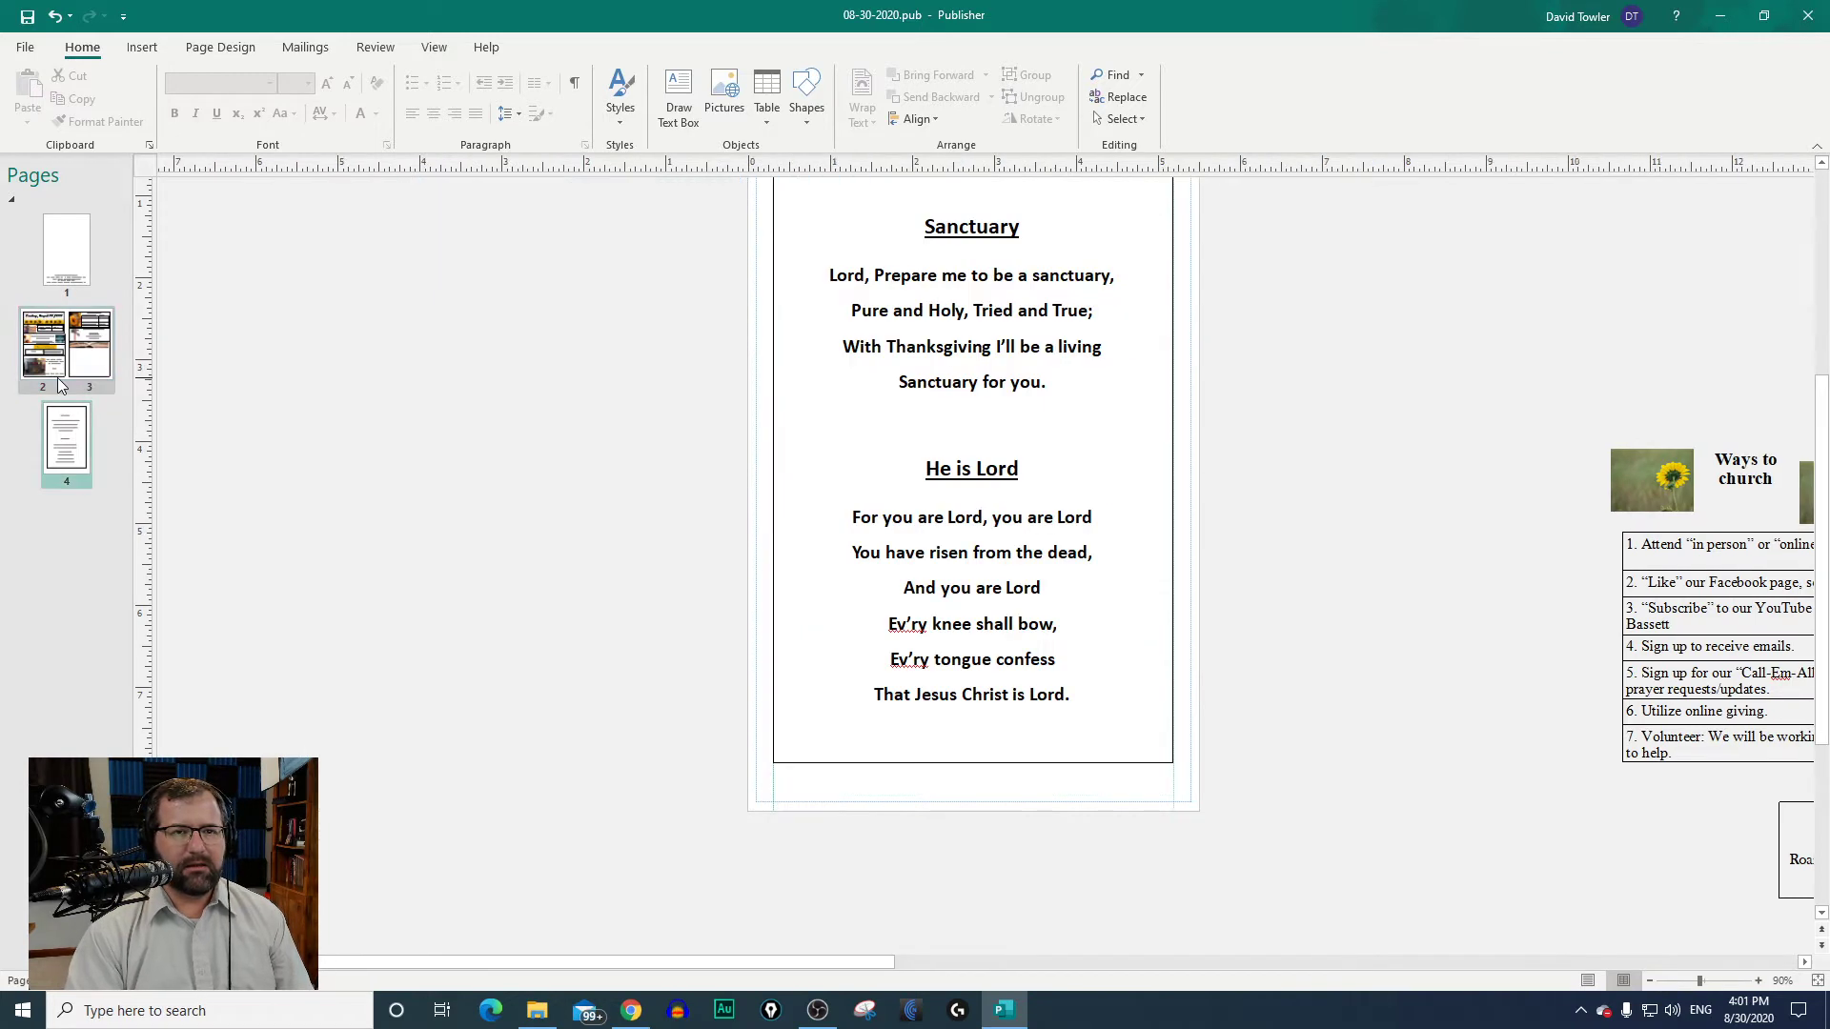
click(67, 359)
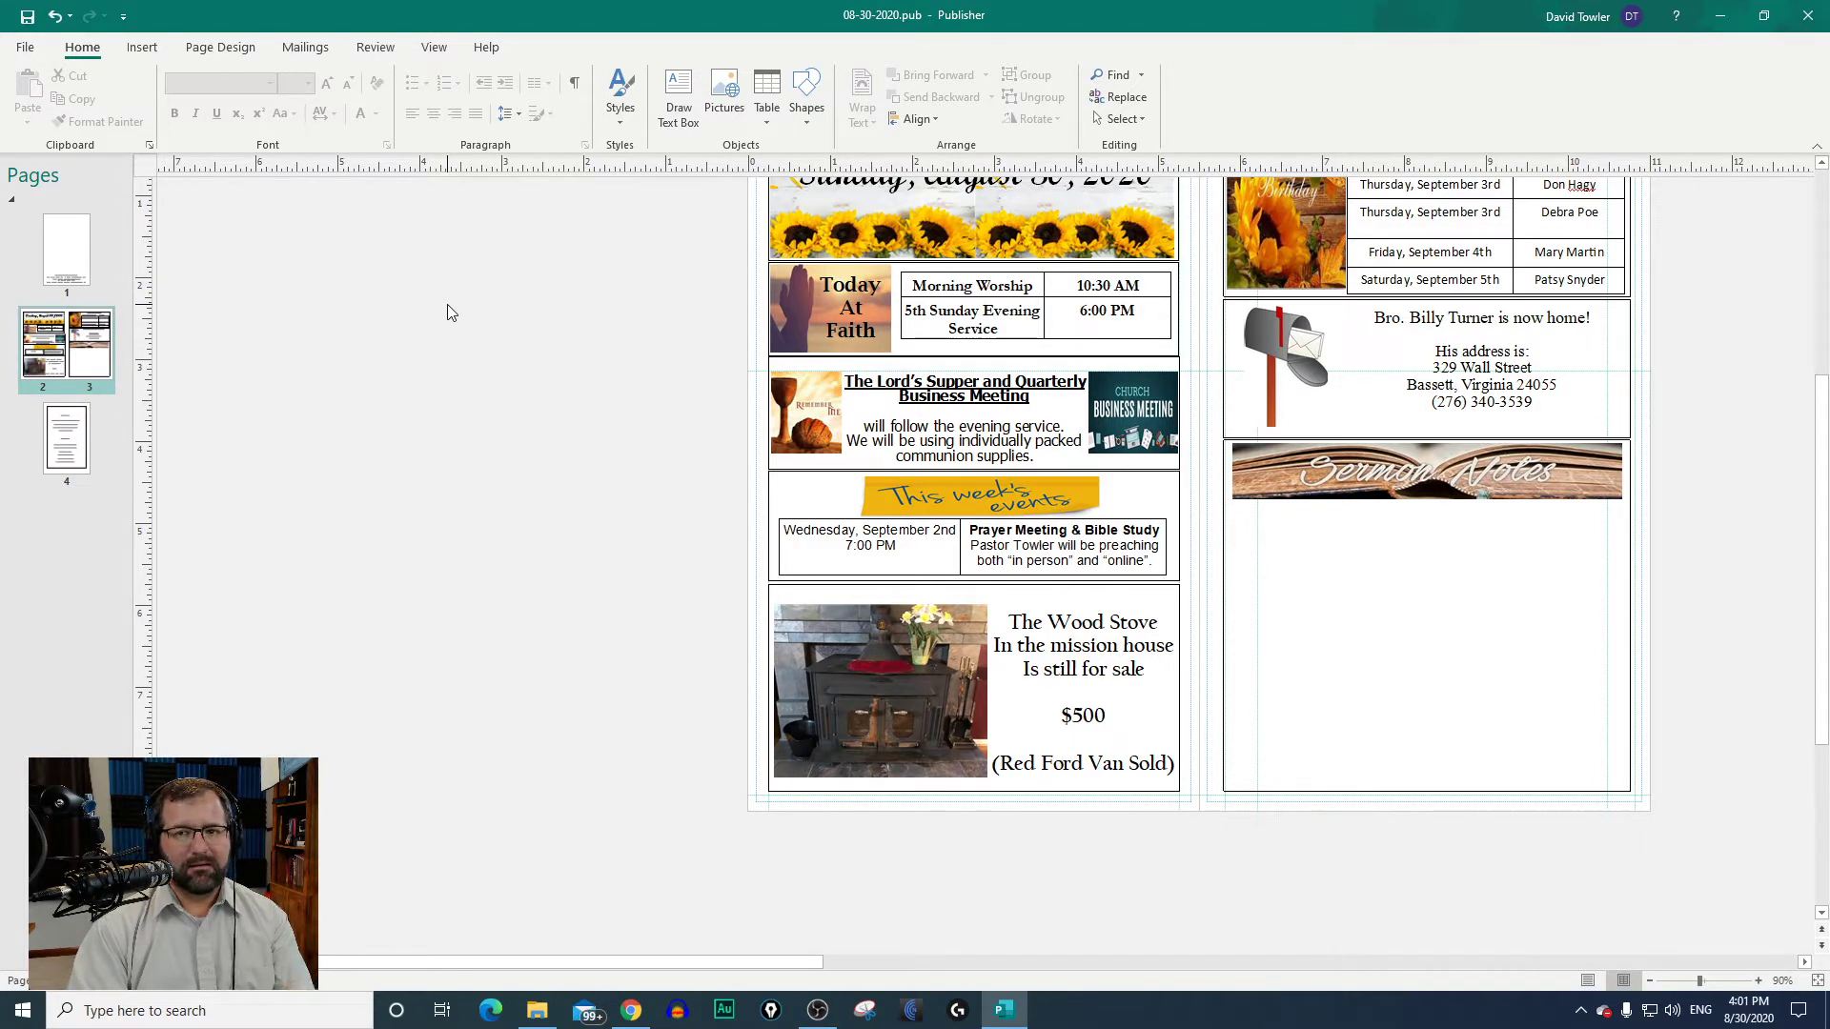
scroll(629, 229, up, 1)
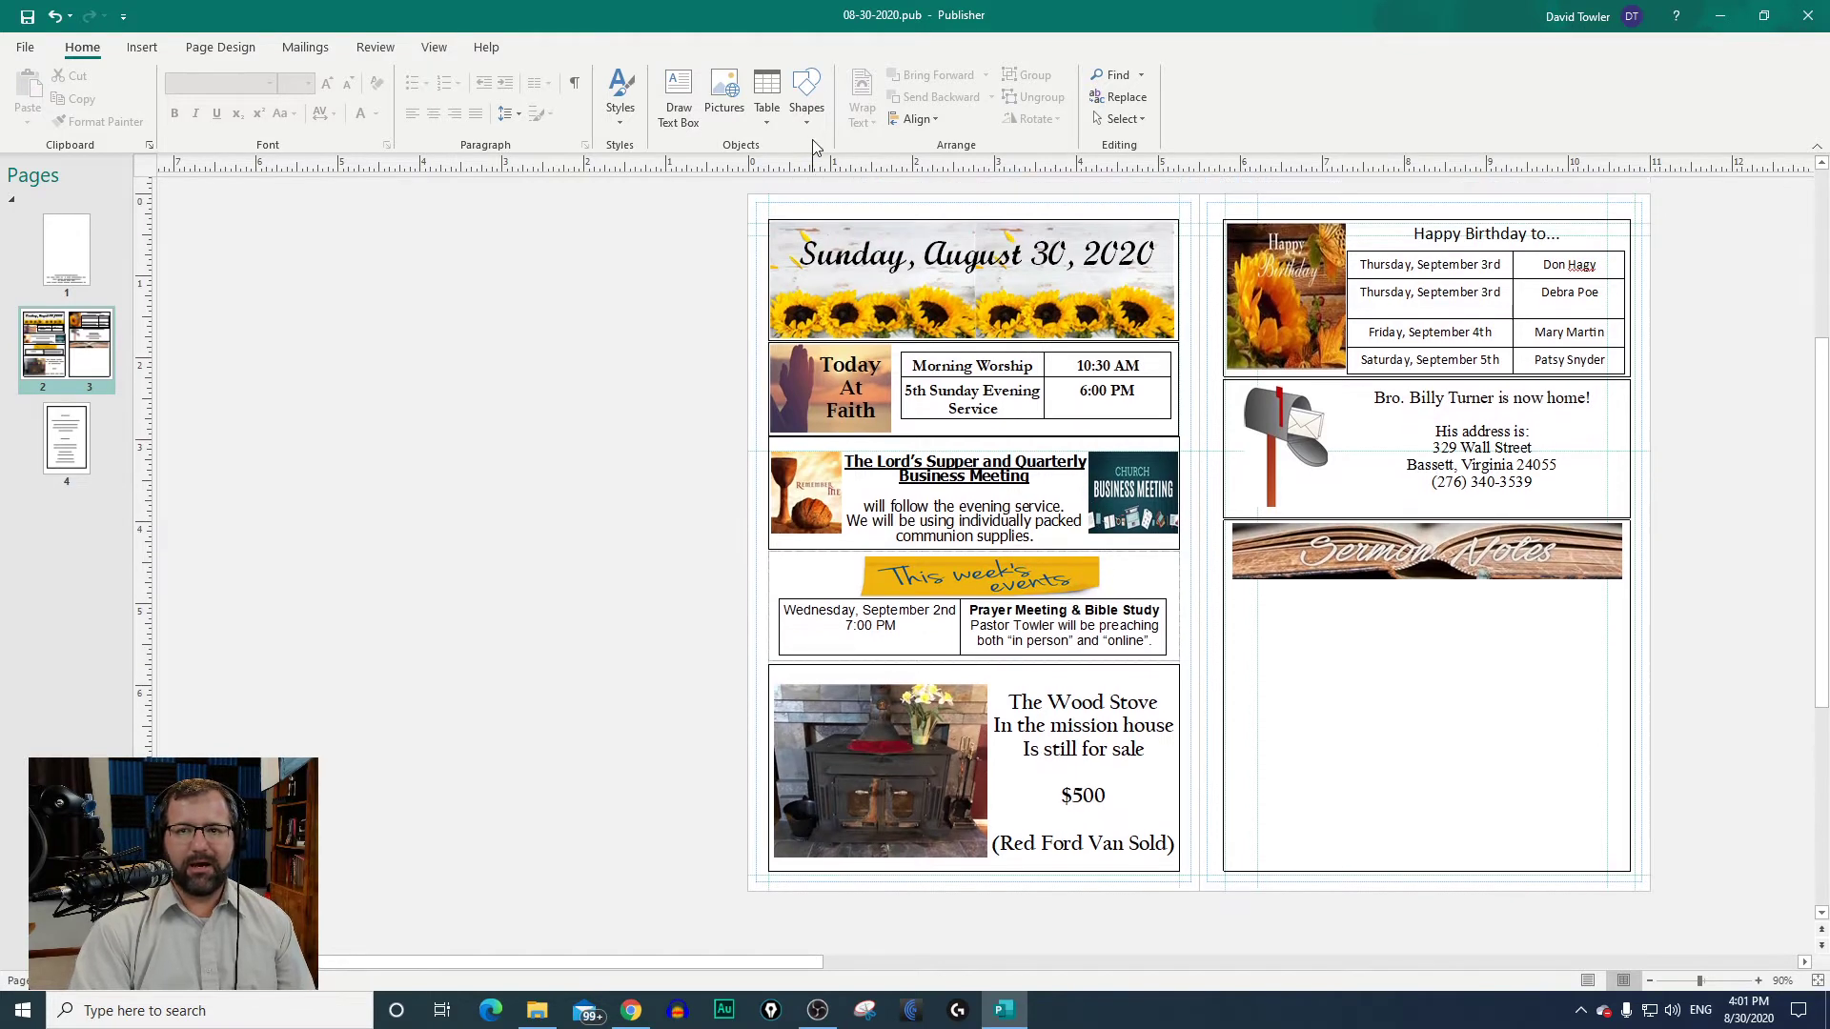
click(1049, 249)
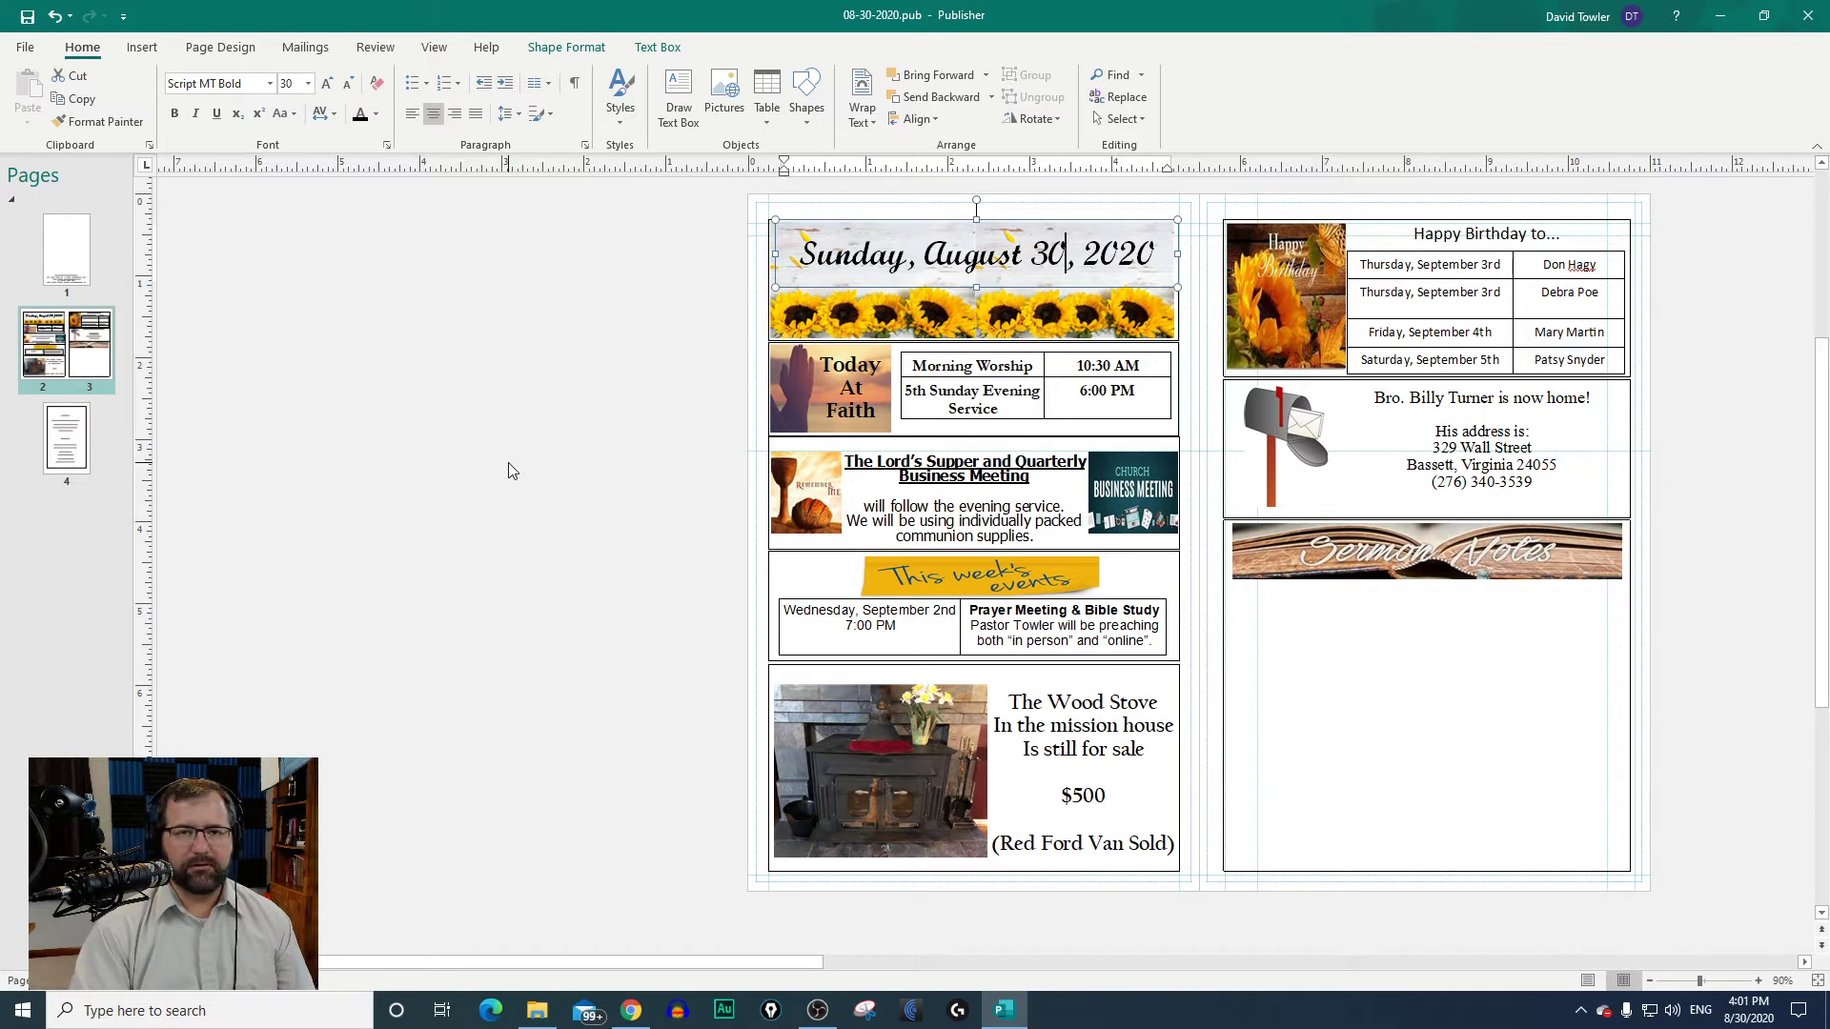
Step: Start saving a copy of the bulletin to the Downloads folder and clear its author name
click(25, 48)
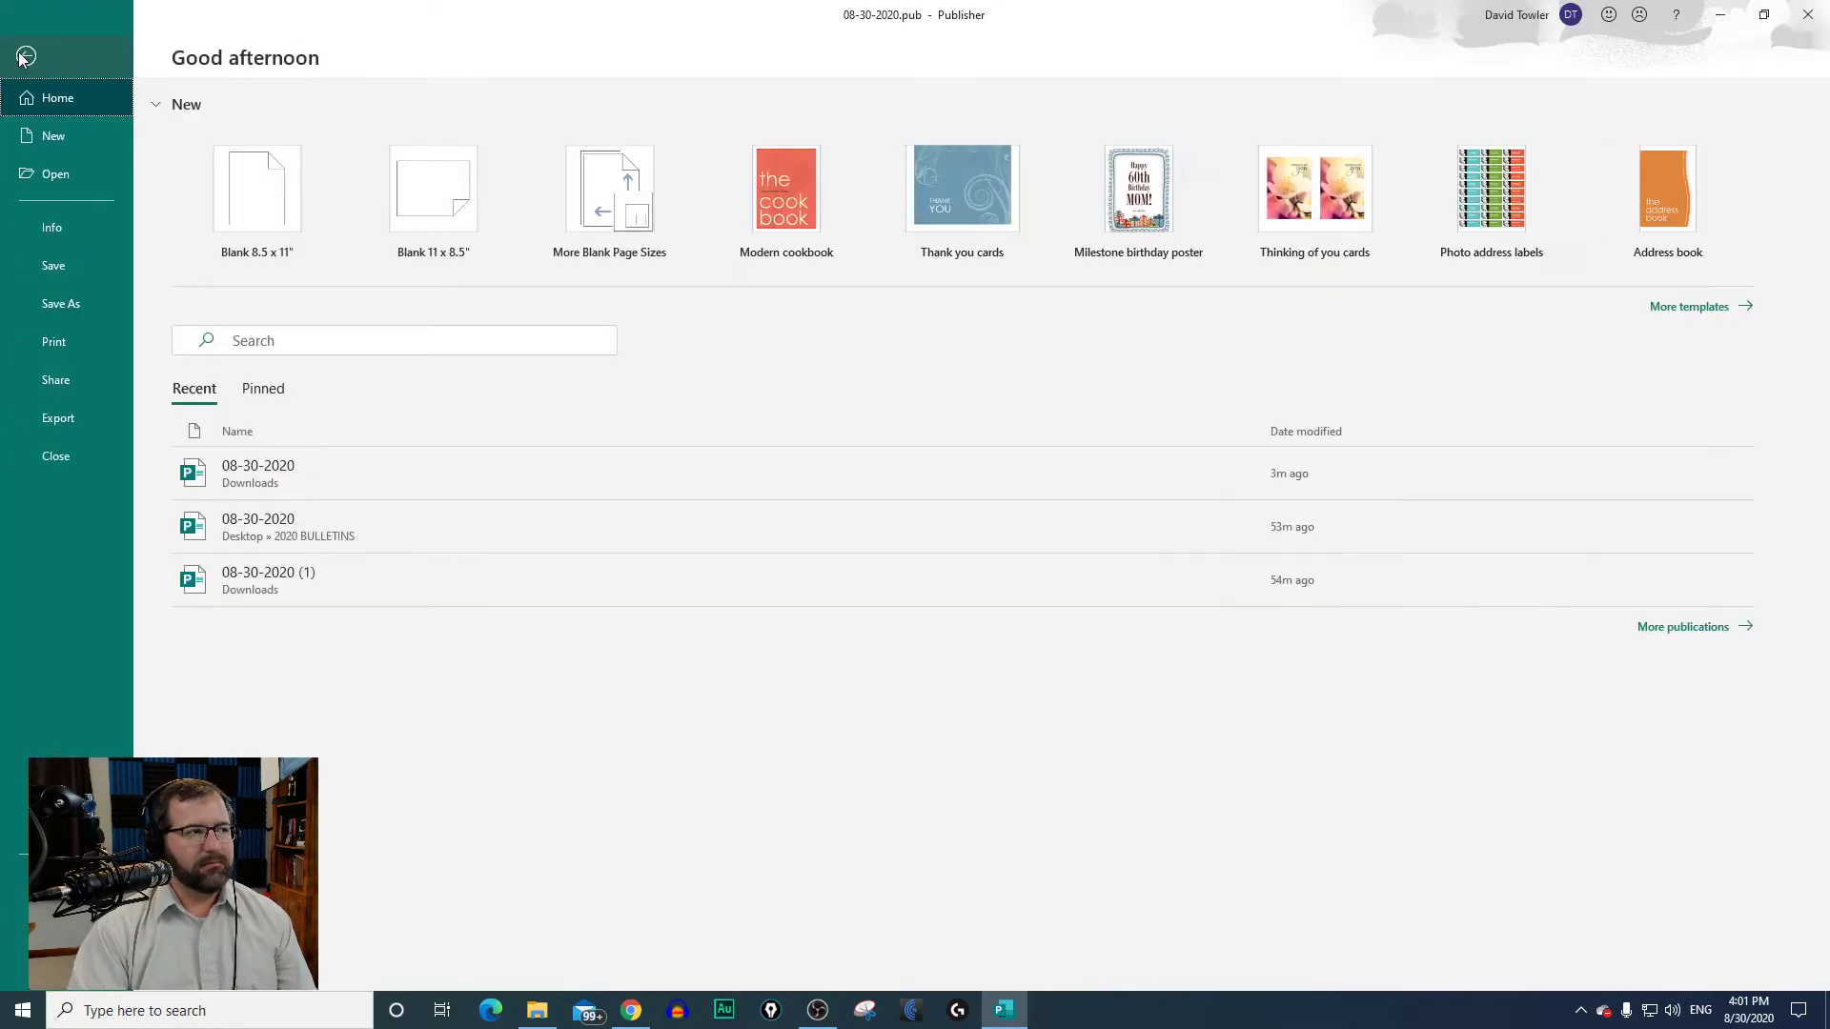
click(62, 314)
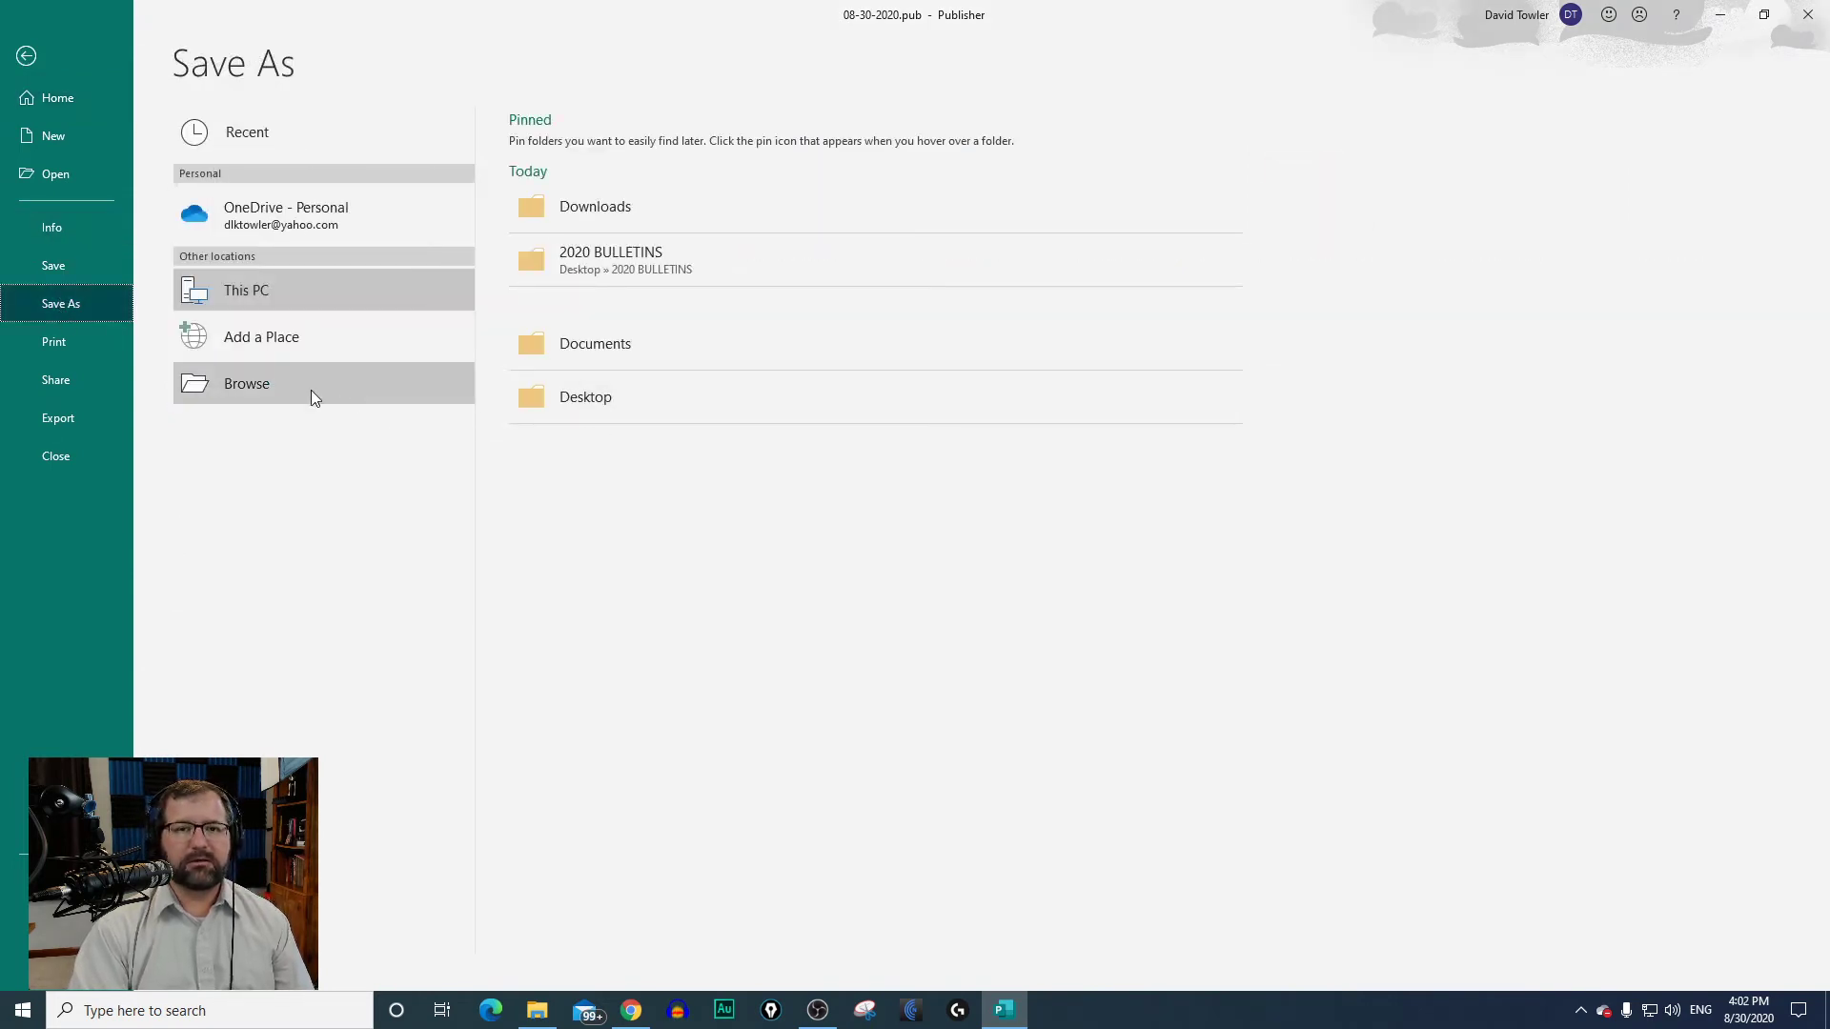
click(580, 212)
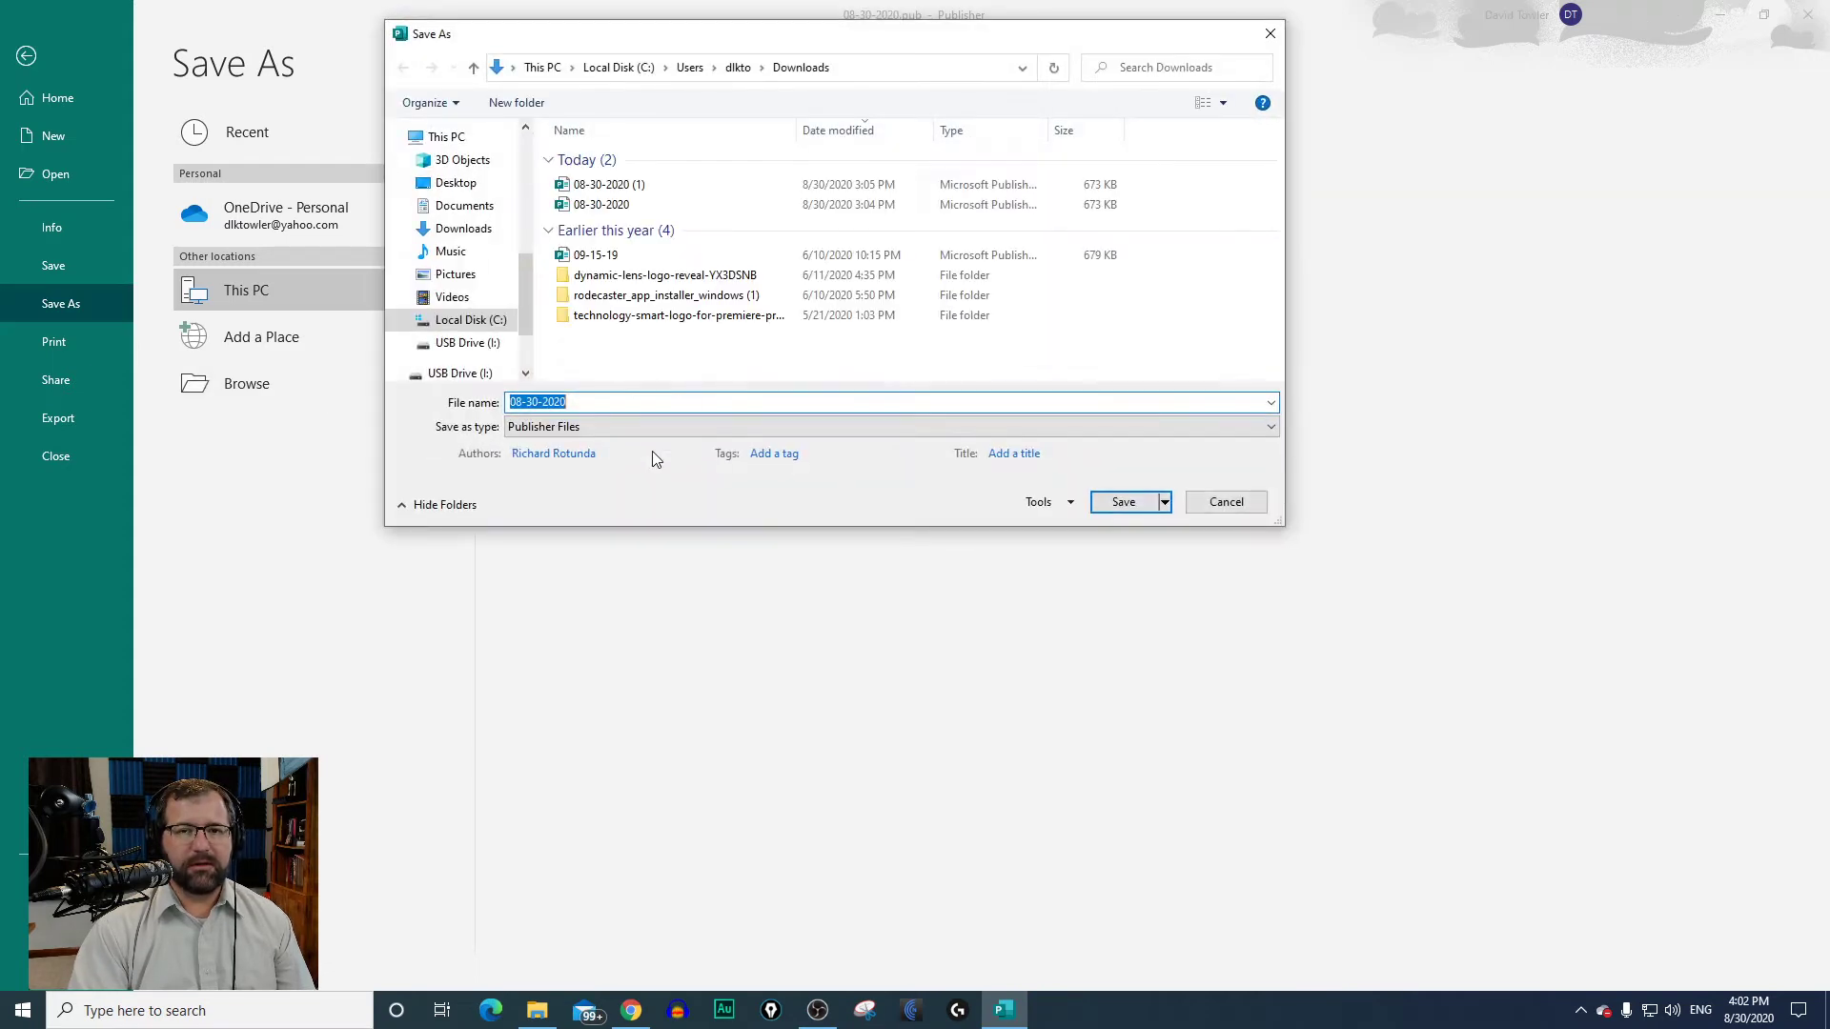
click(540, 456)
key(BackSpace)
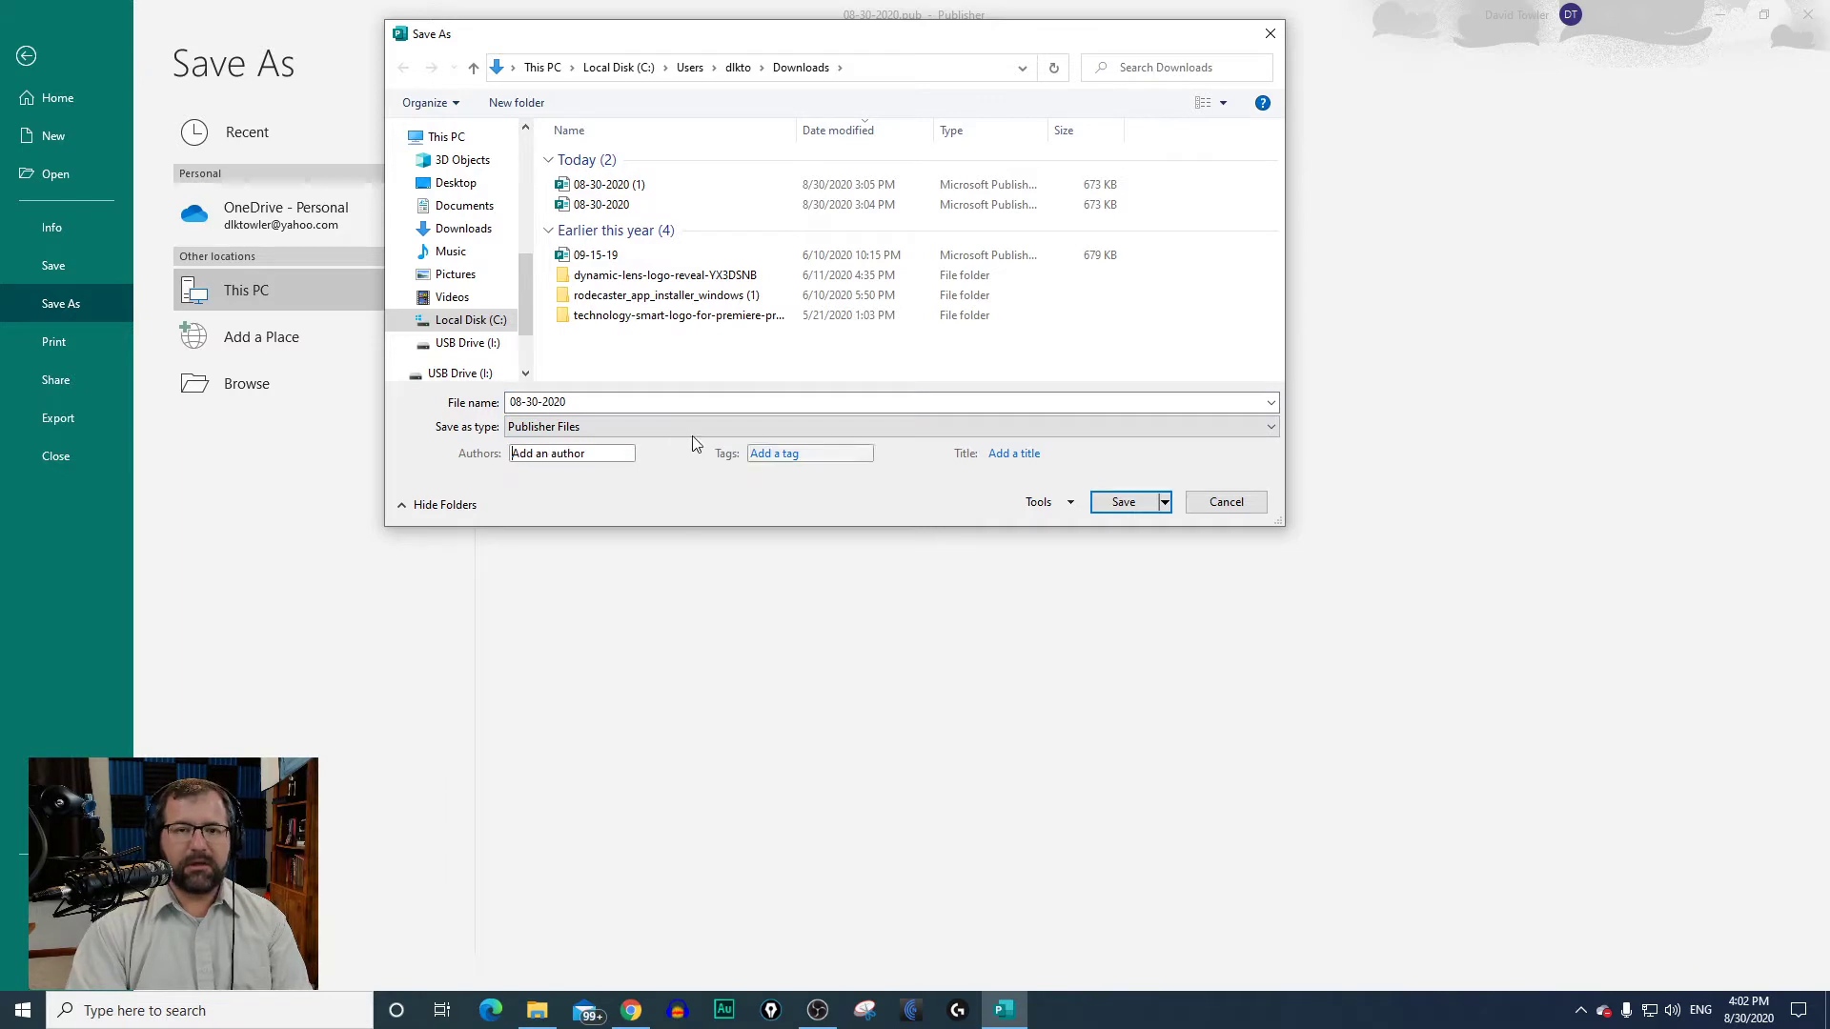
Step: Set the file type to PDF and save the copy as 08-30-2020
click(611, 428)
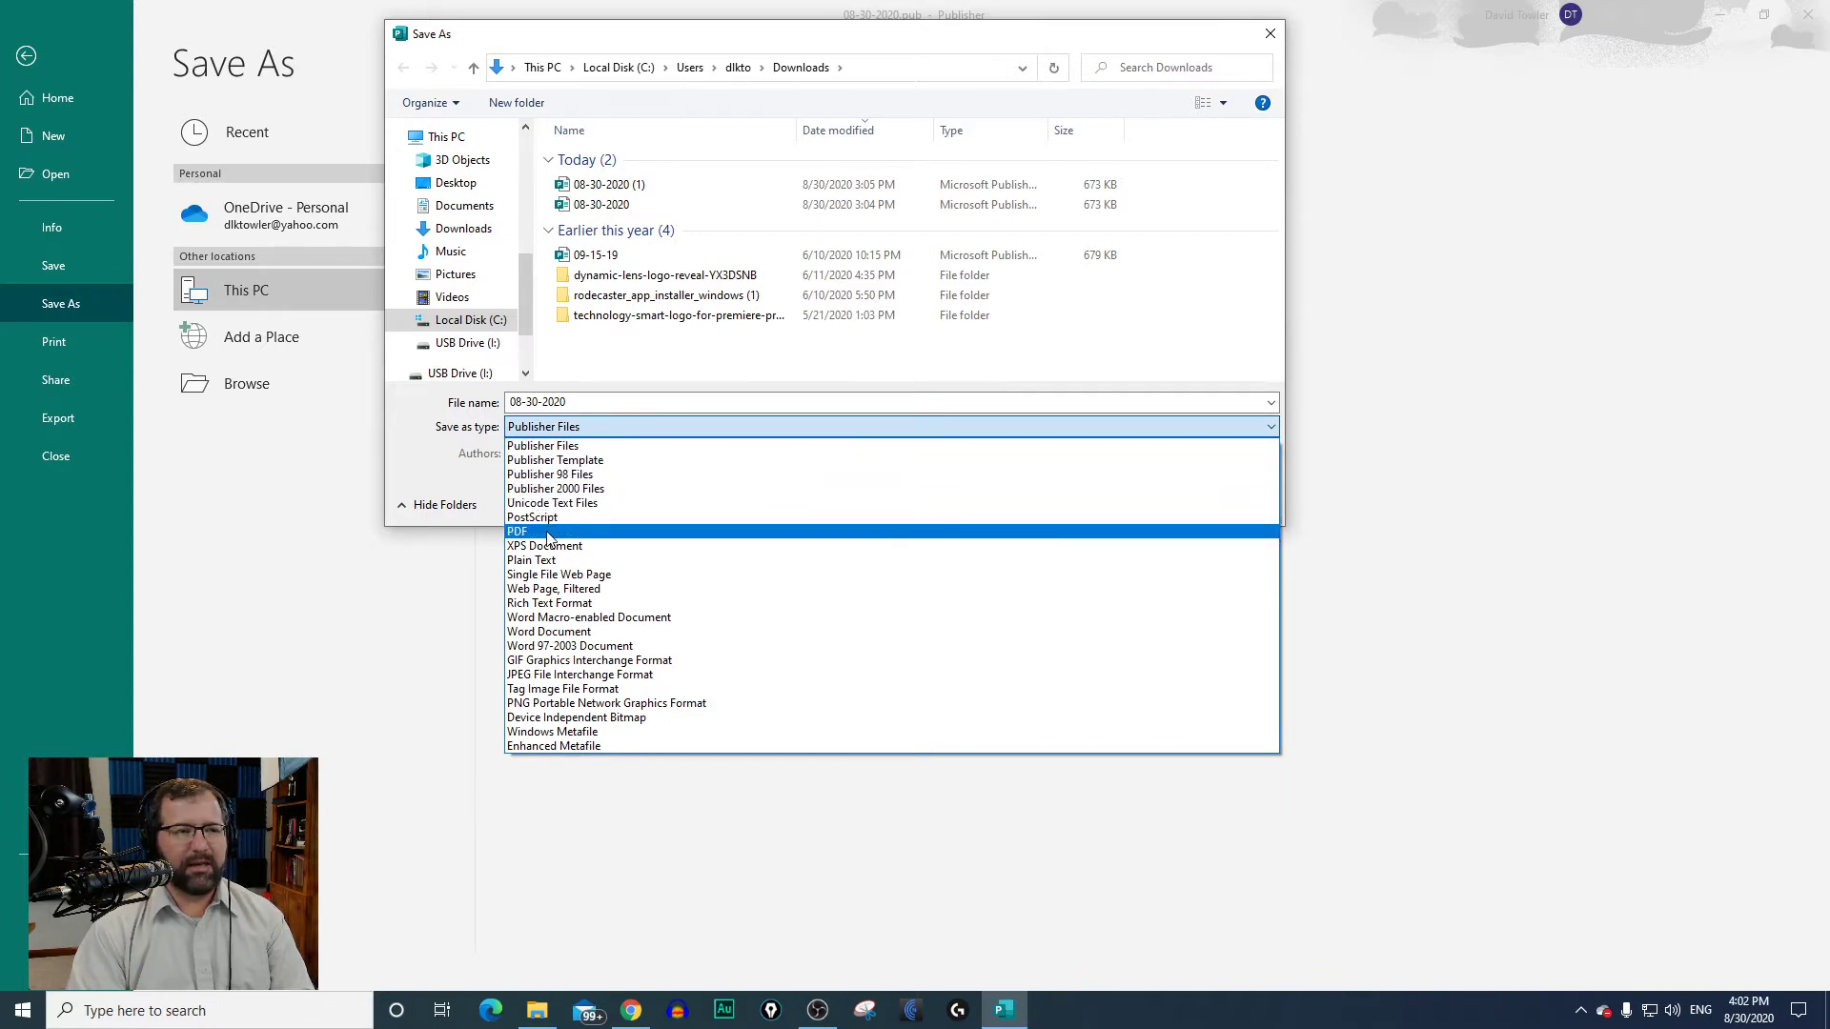
click(612, 426)
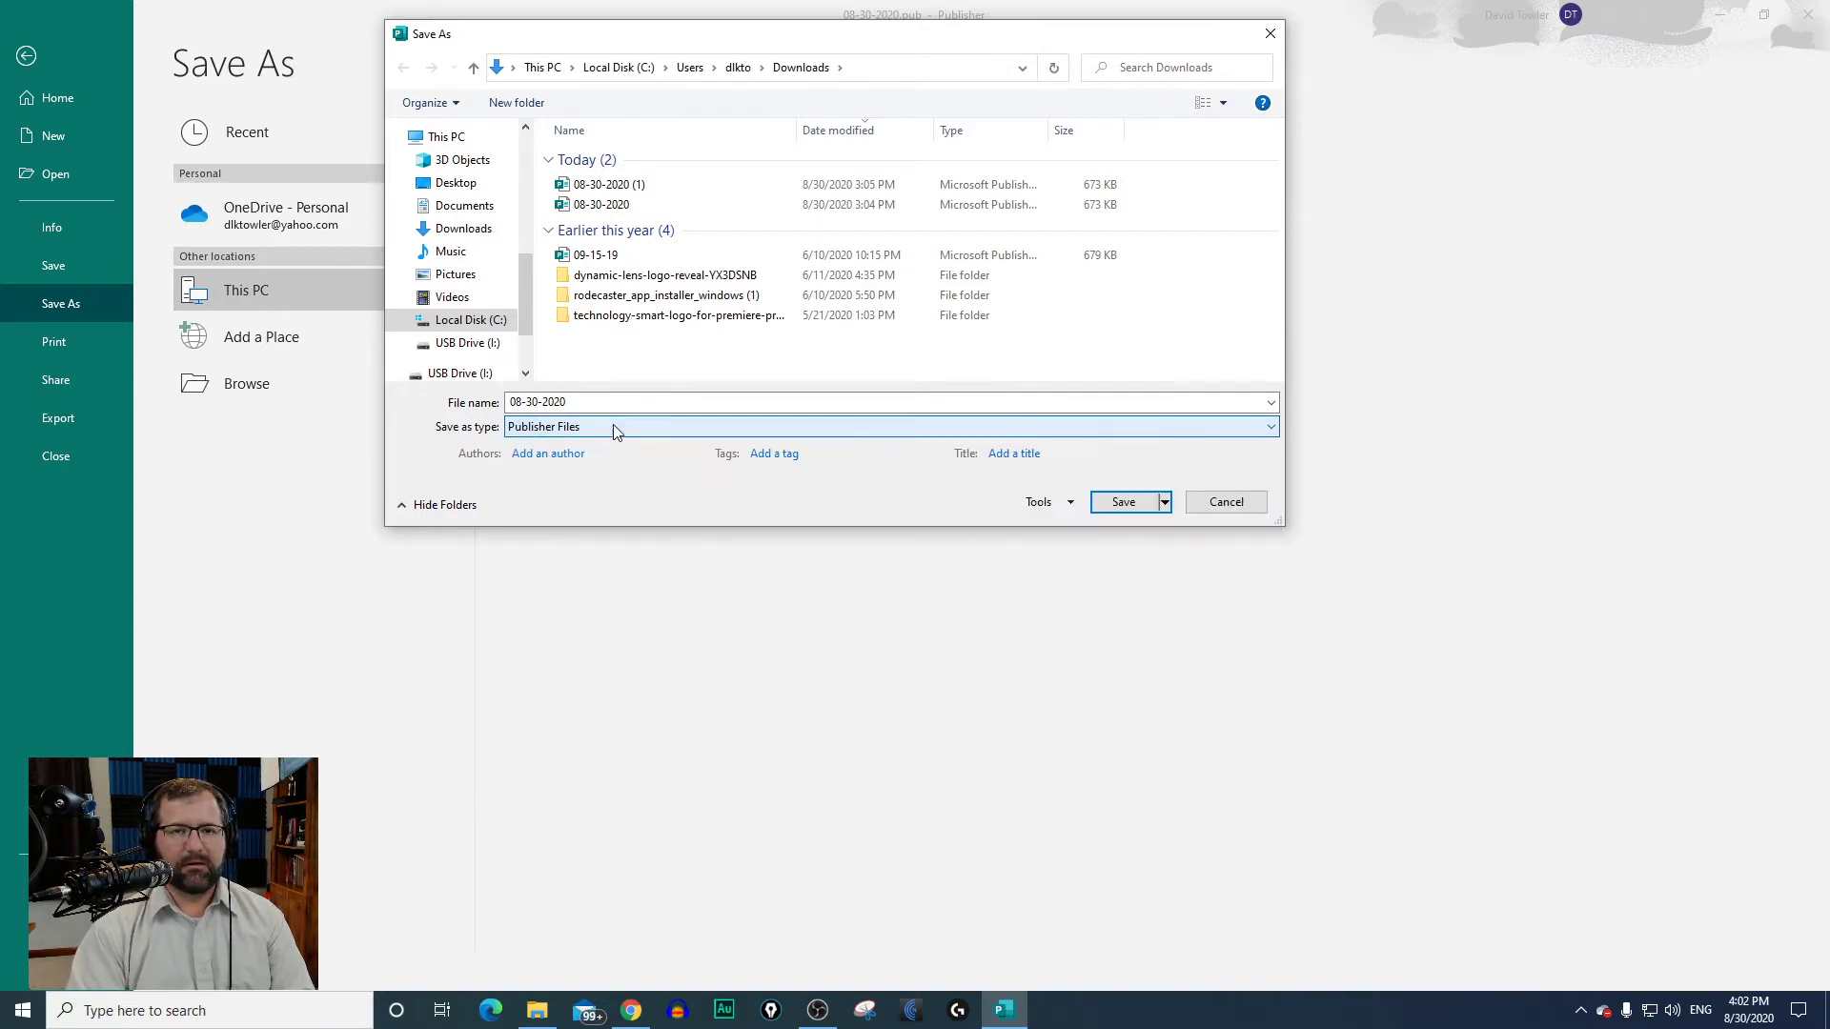
click(548, 431)
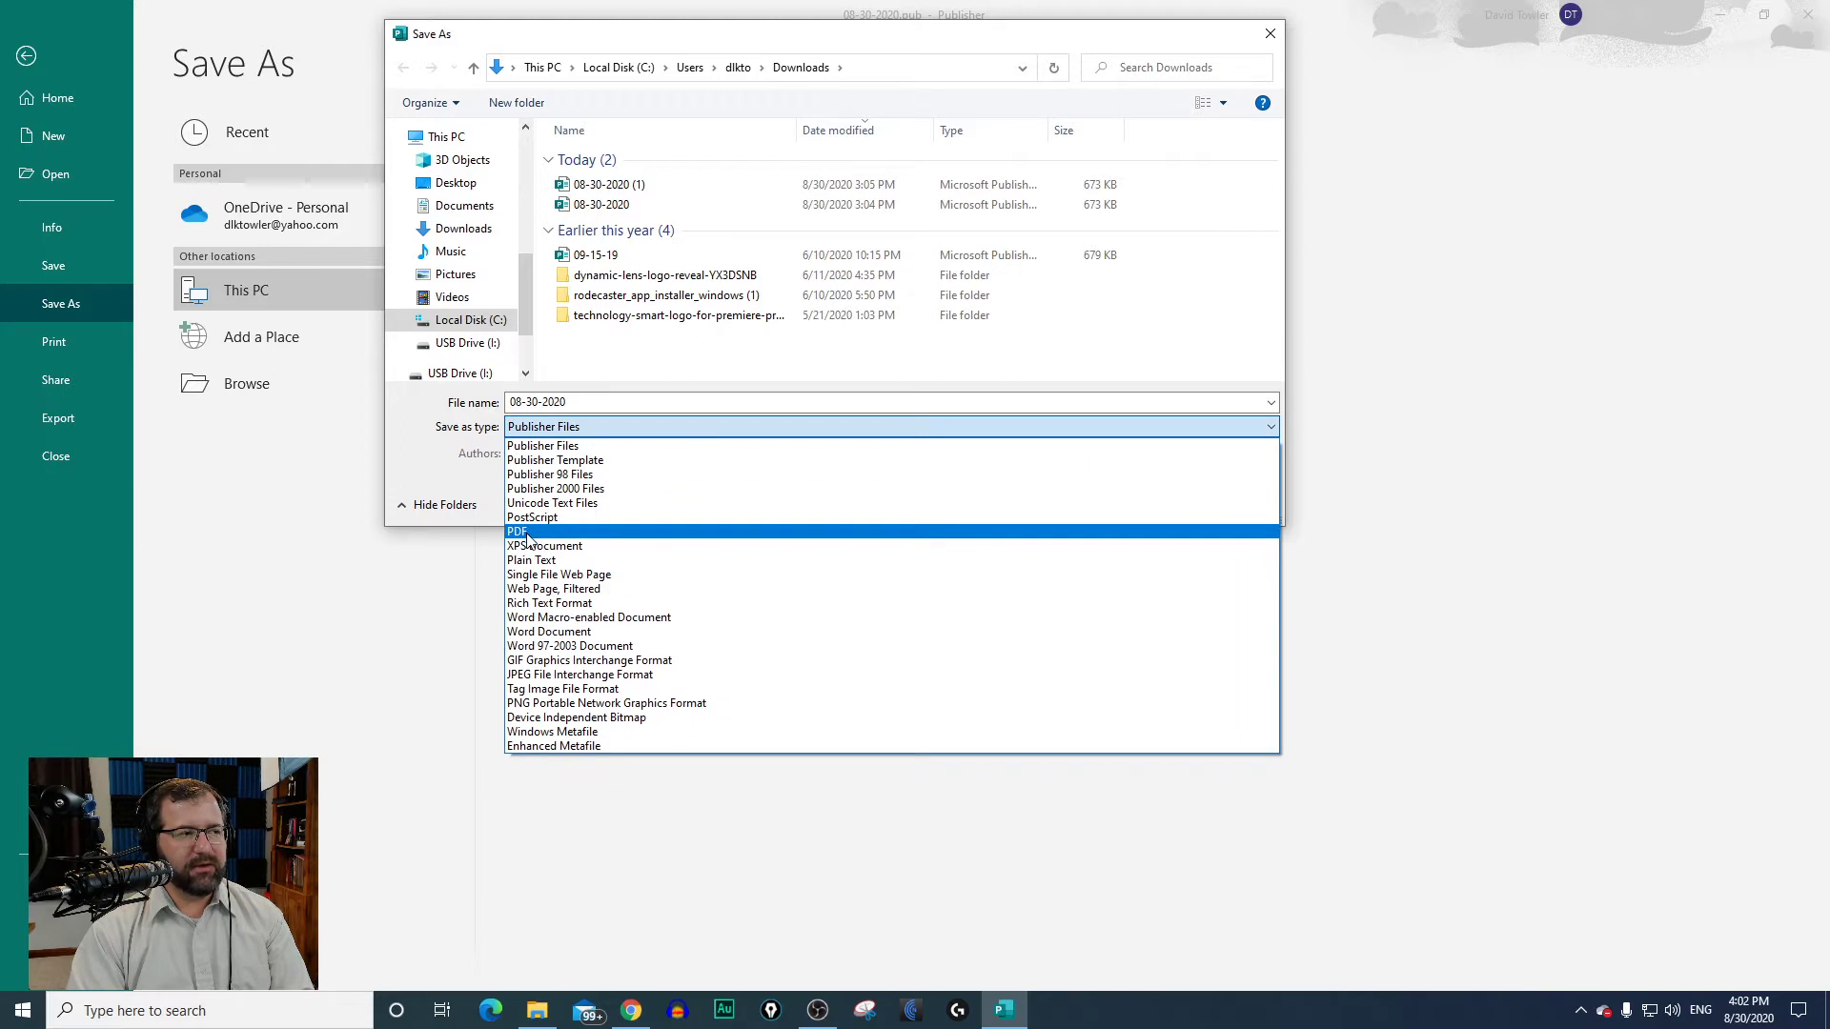
click(529, 534)
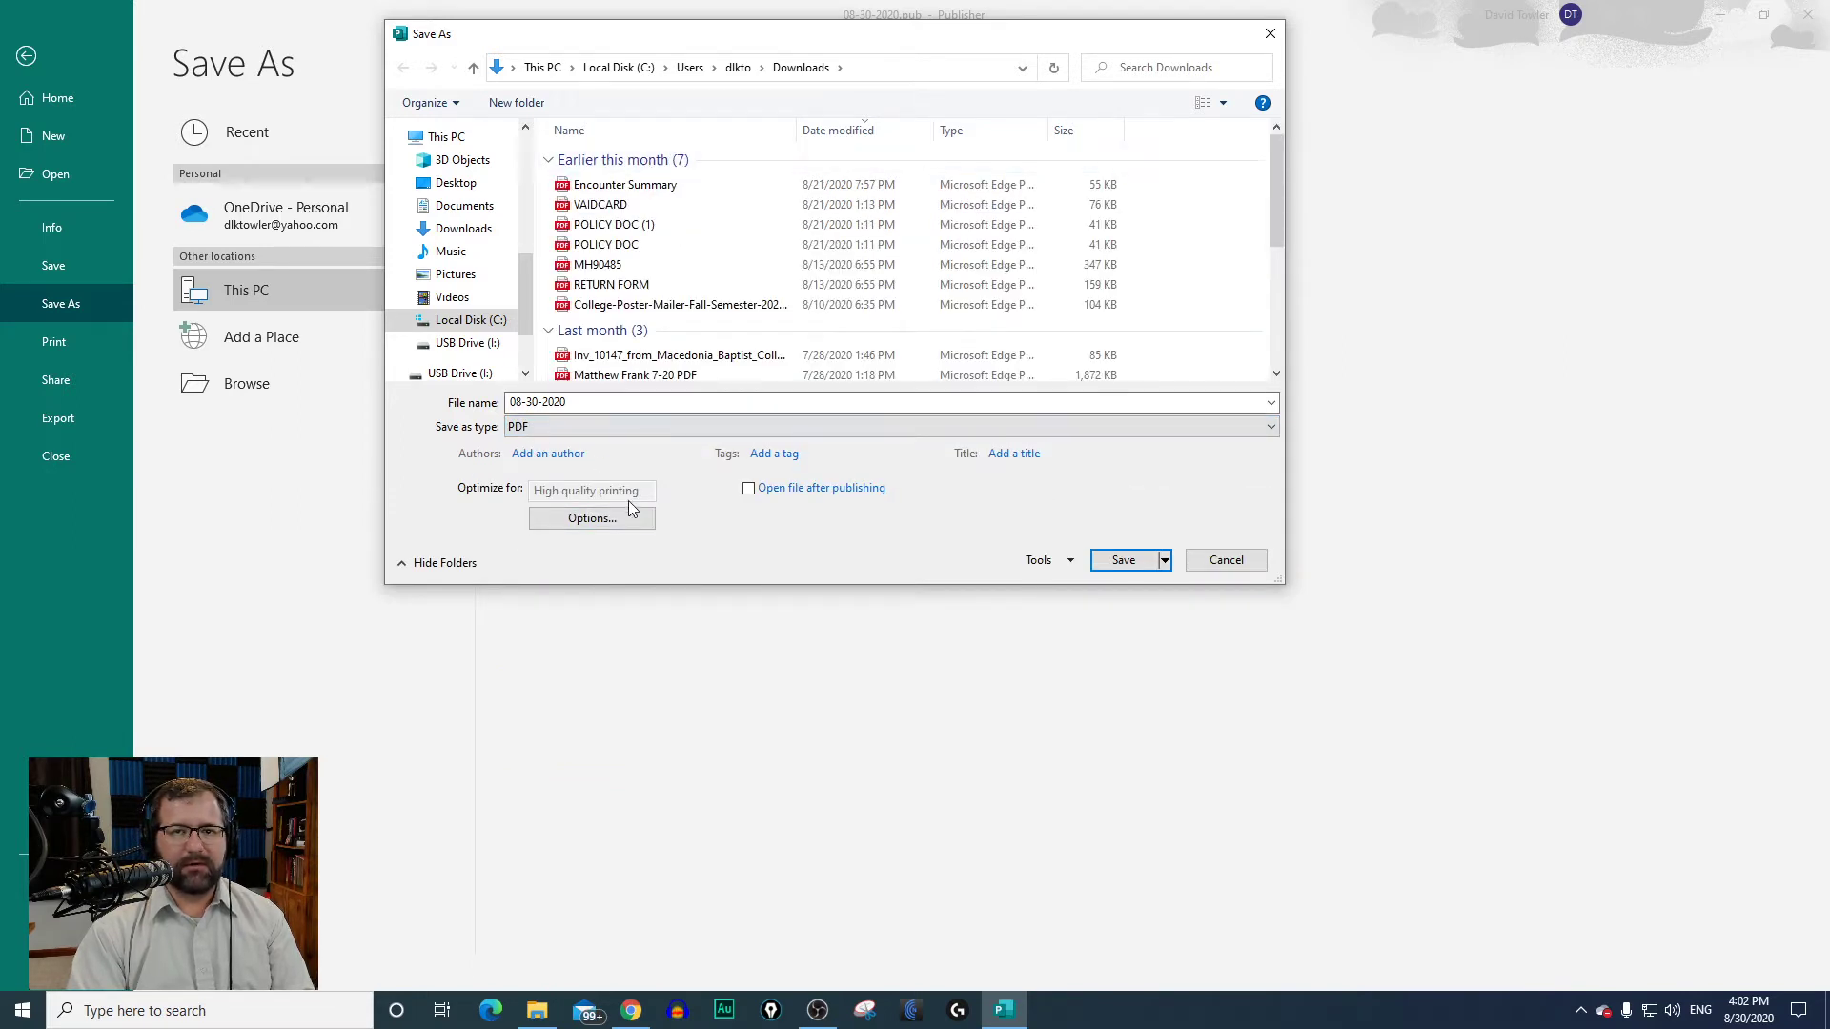
click(1121, 564)
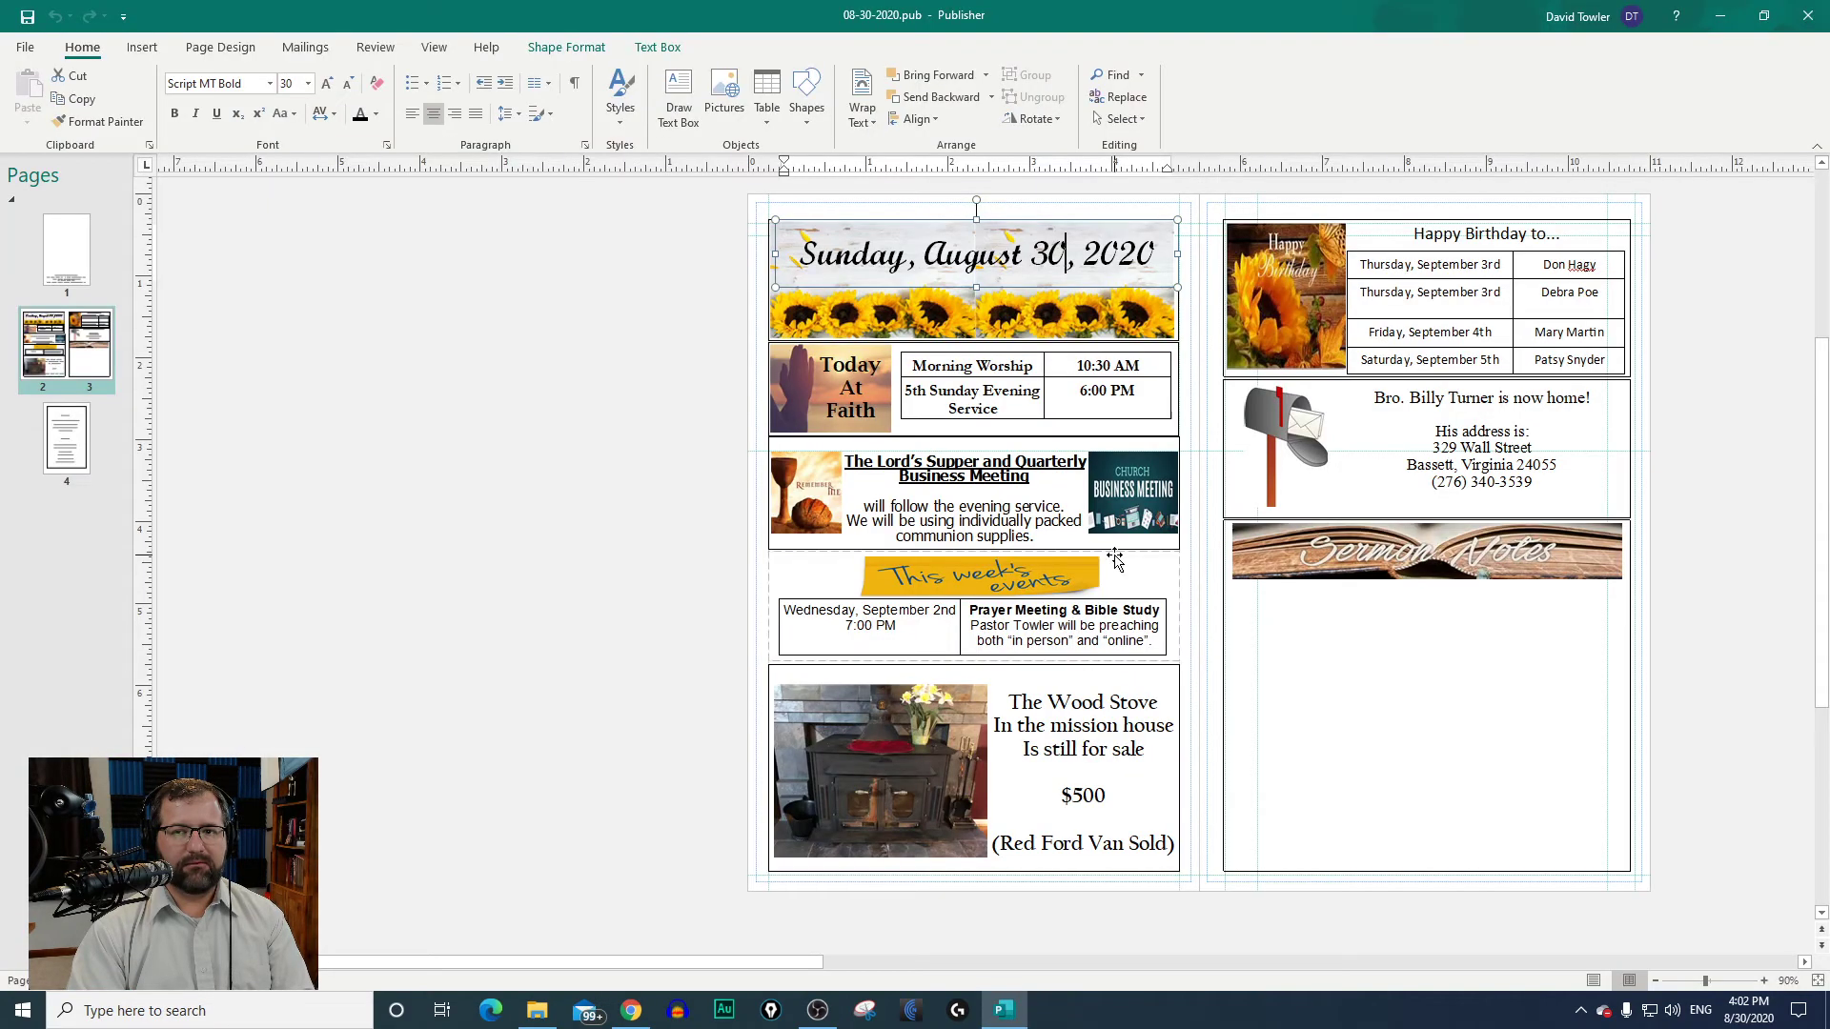
Step: Save another copy to Downloads as 08-30-2020 in JPEG File Interchange Format, with the author name cleared
click(24, 48)
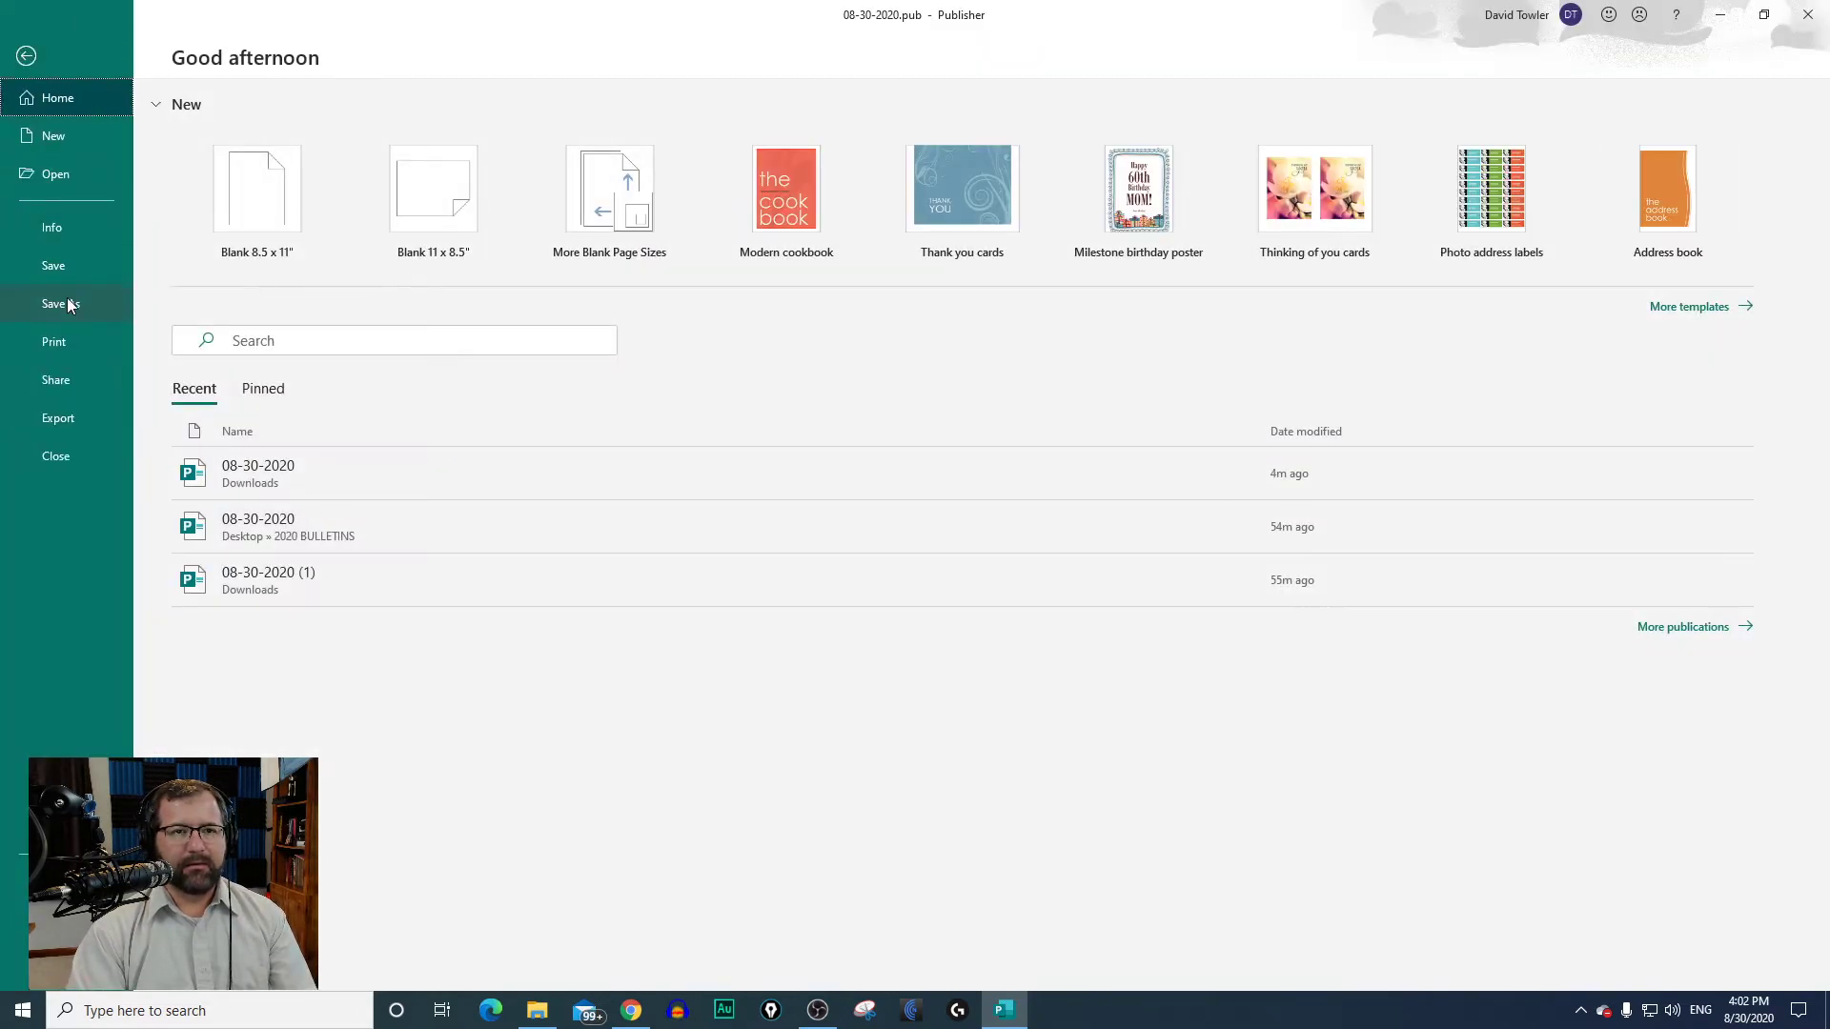
click(69, 310)
click(591, 208)
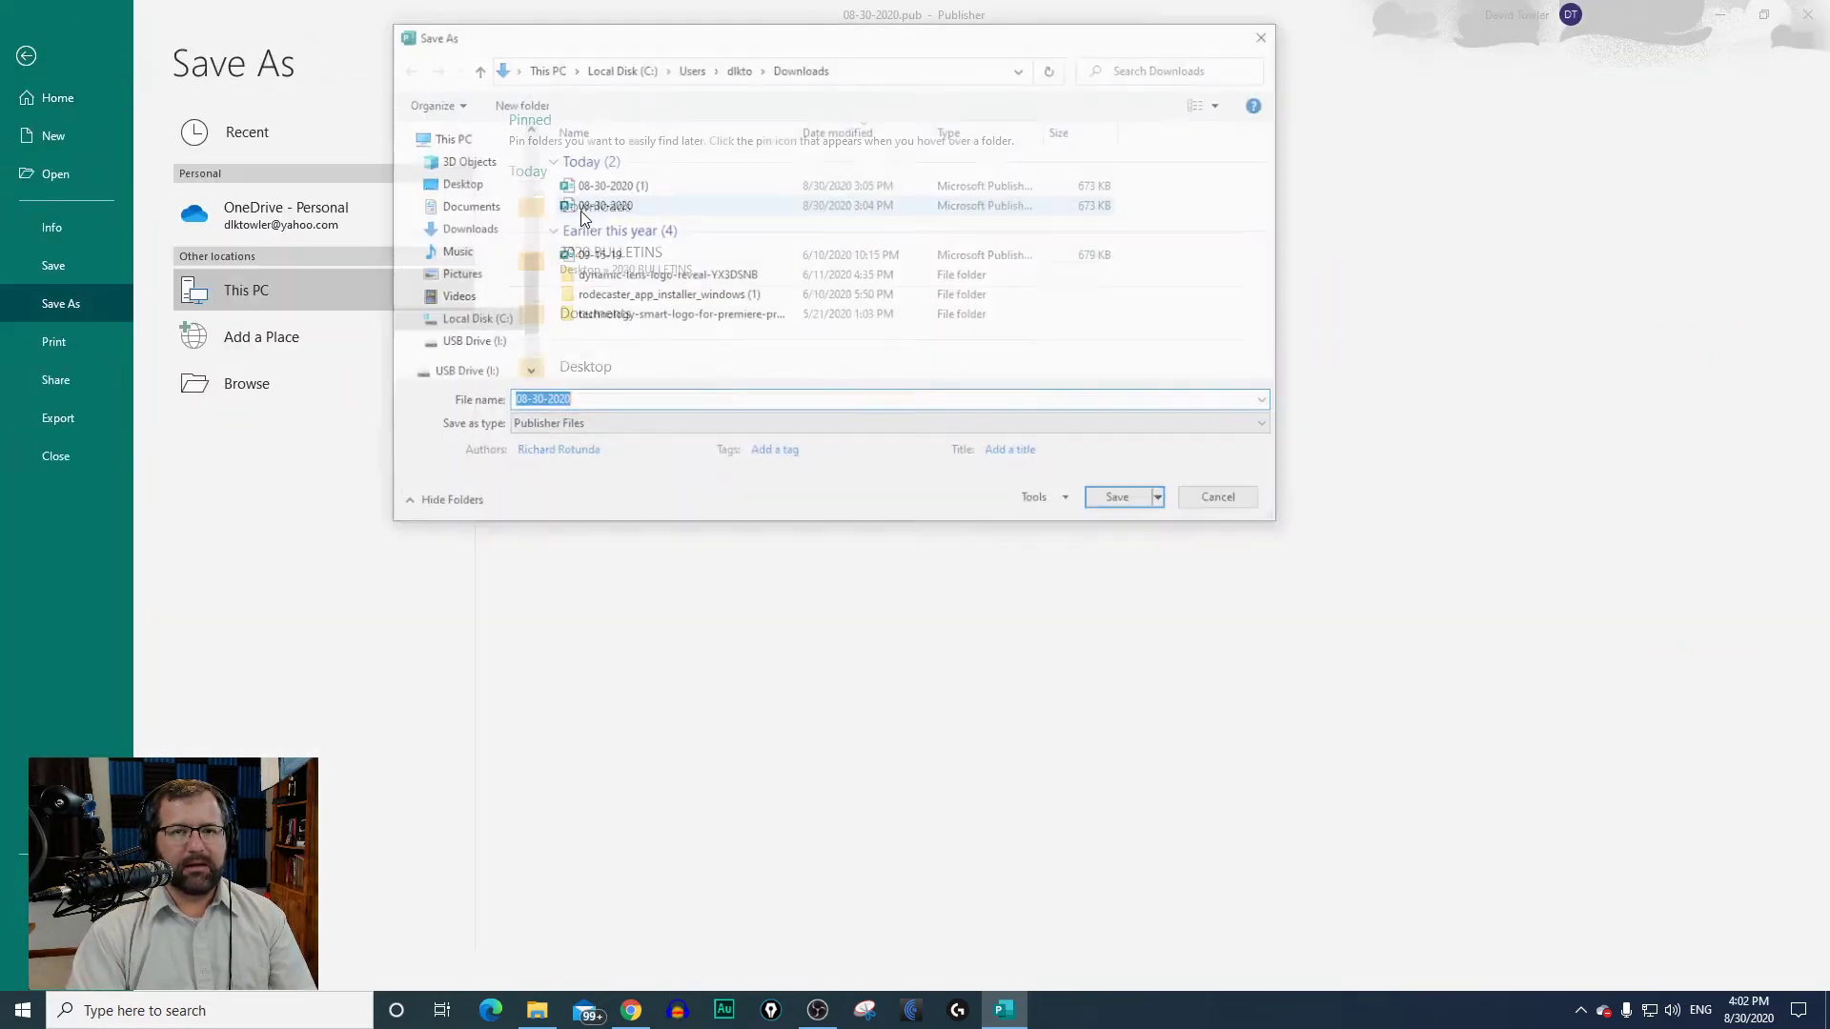
click(599, 453)
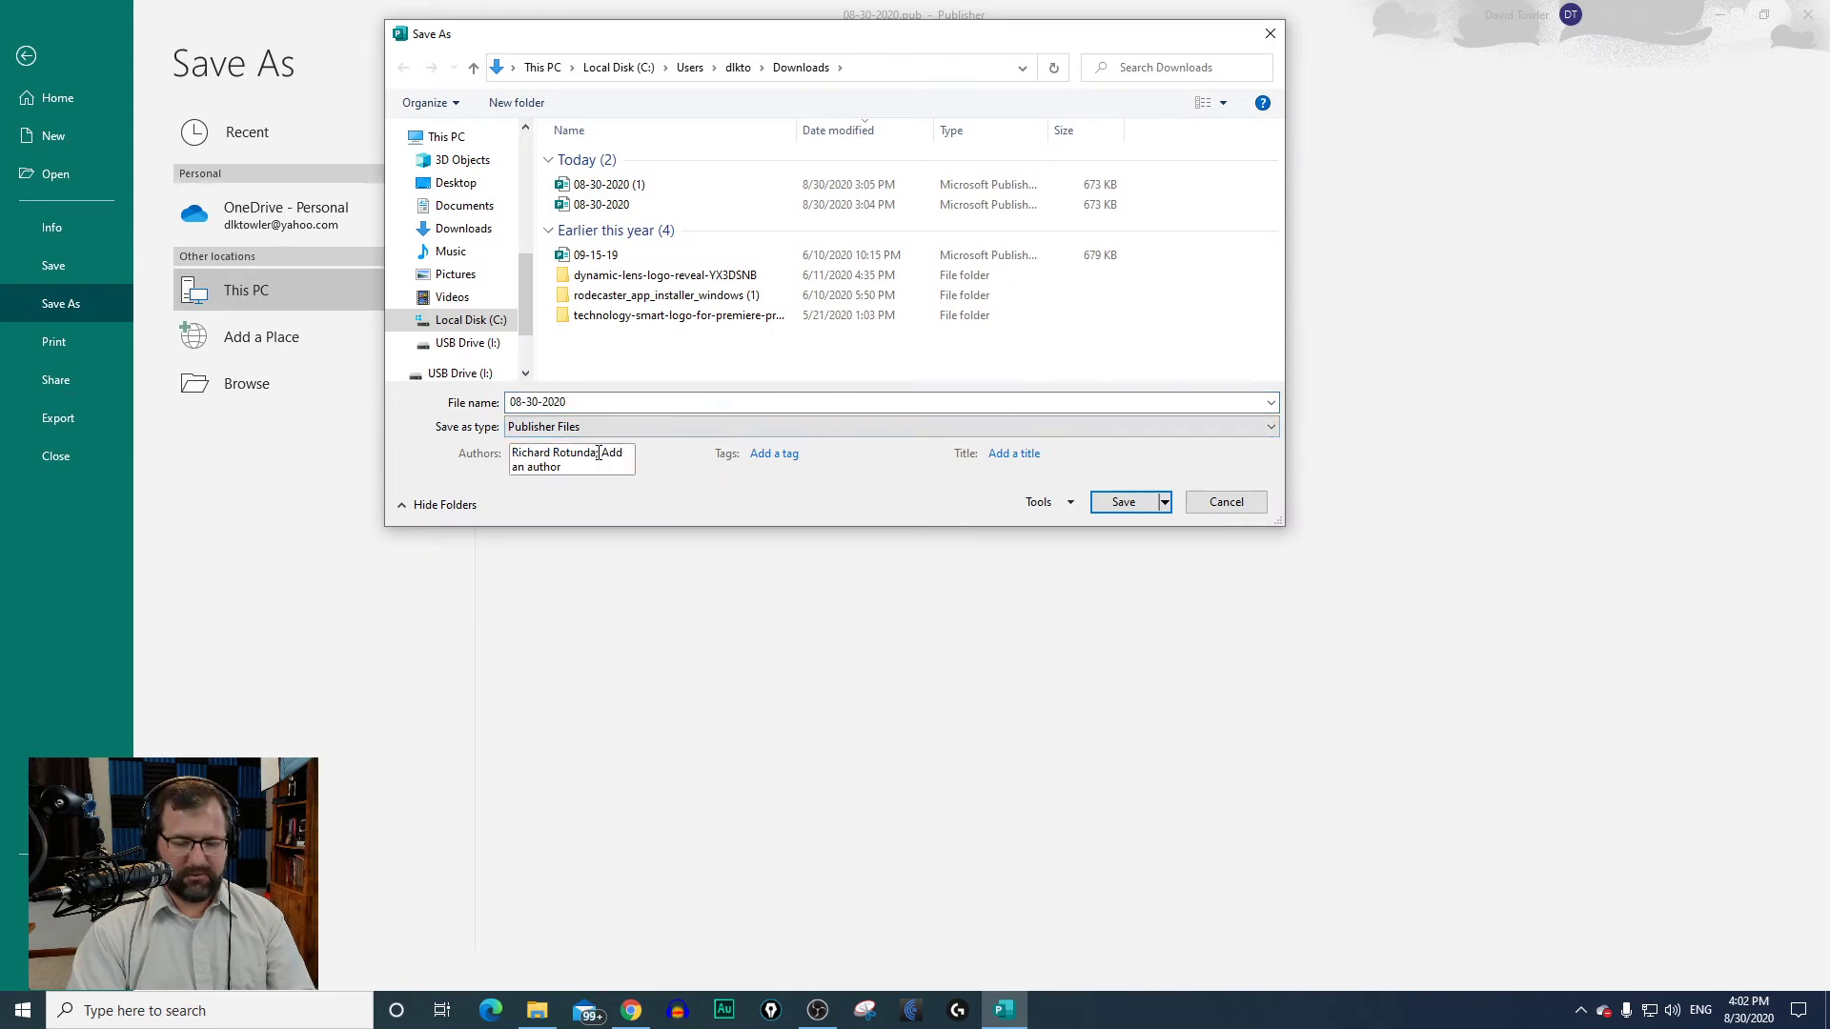
click(592, 426)
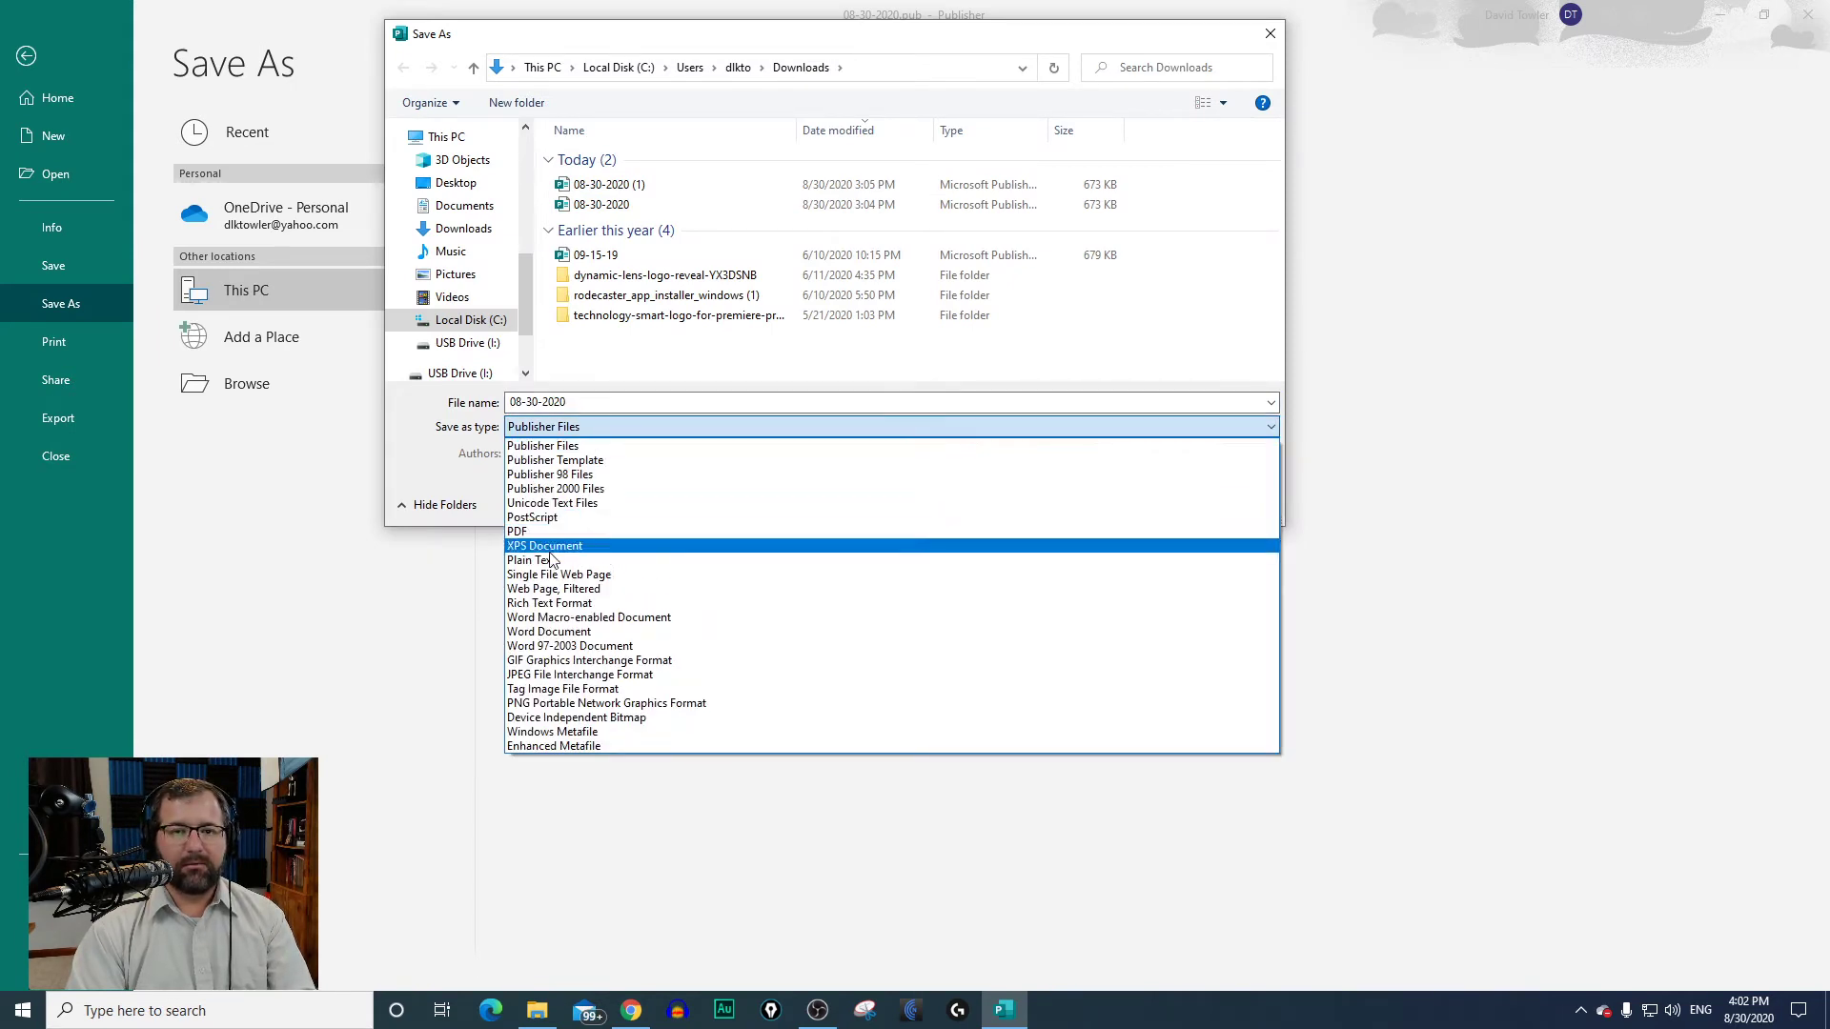
click(565, 675)
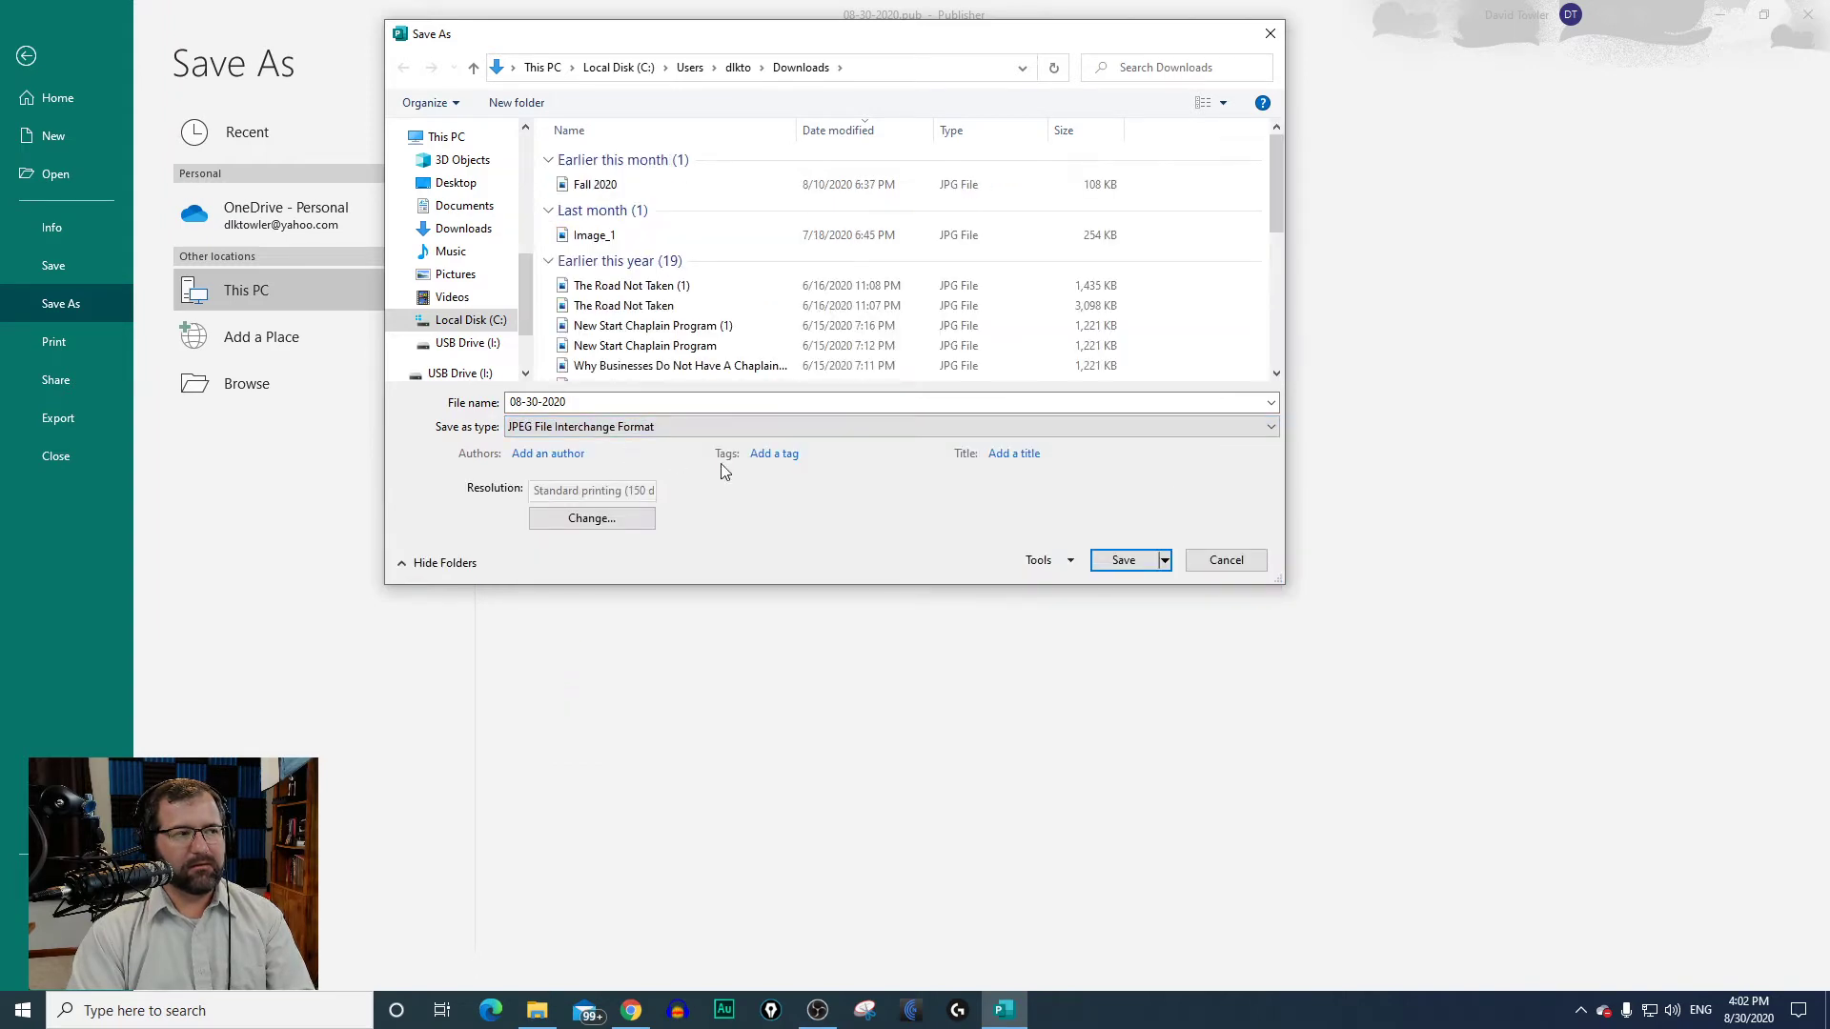
click(1126, 561)
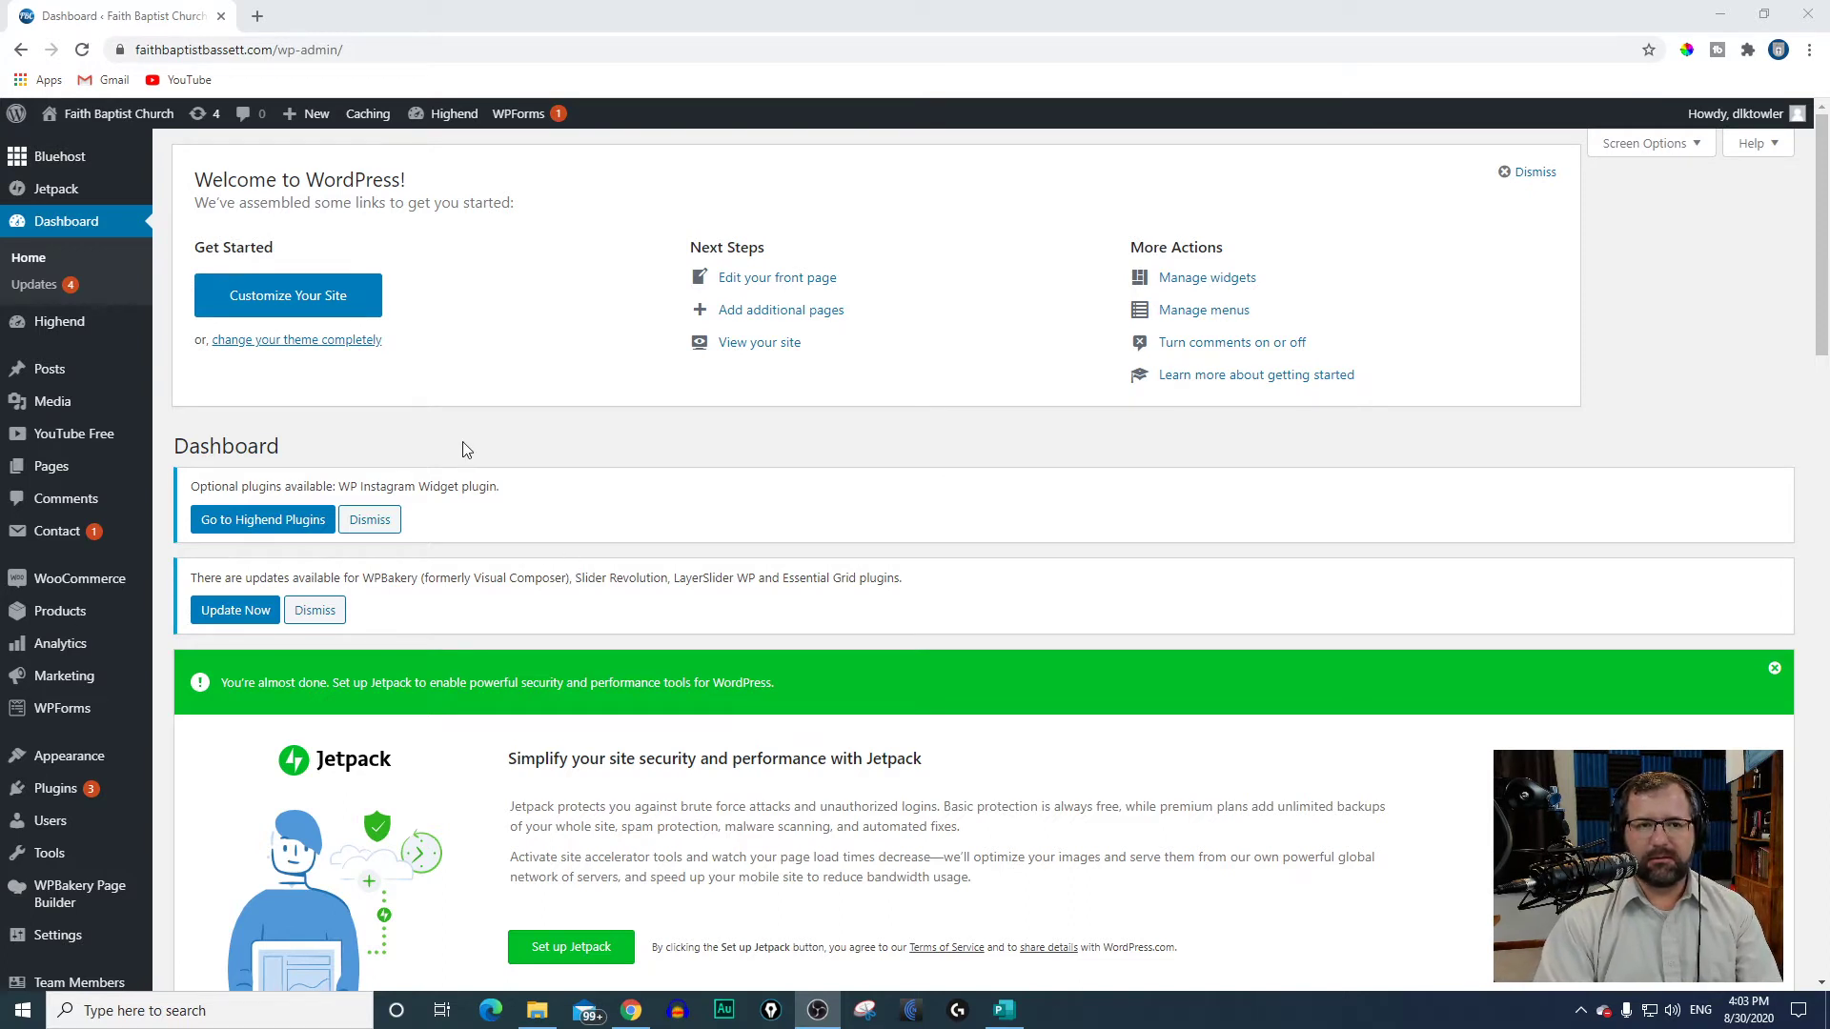
scroll(57, 467, down, 2)
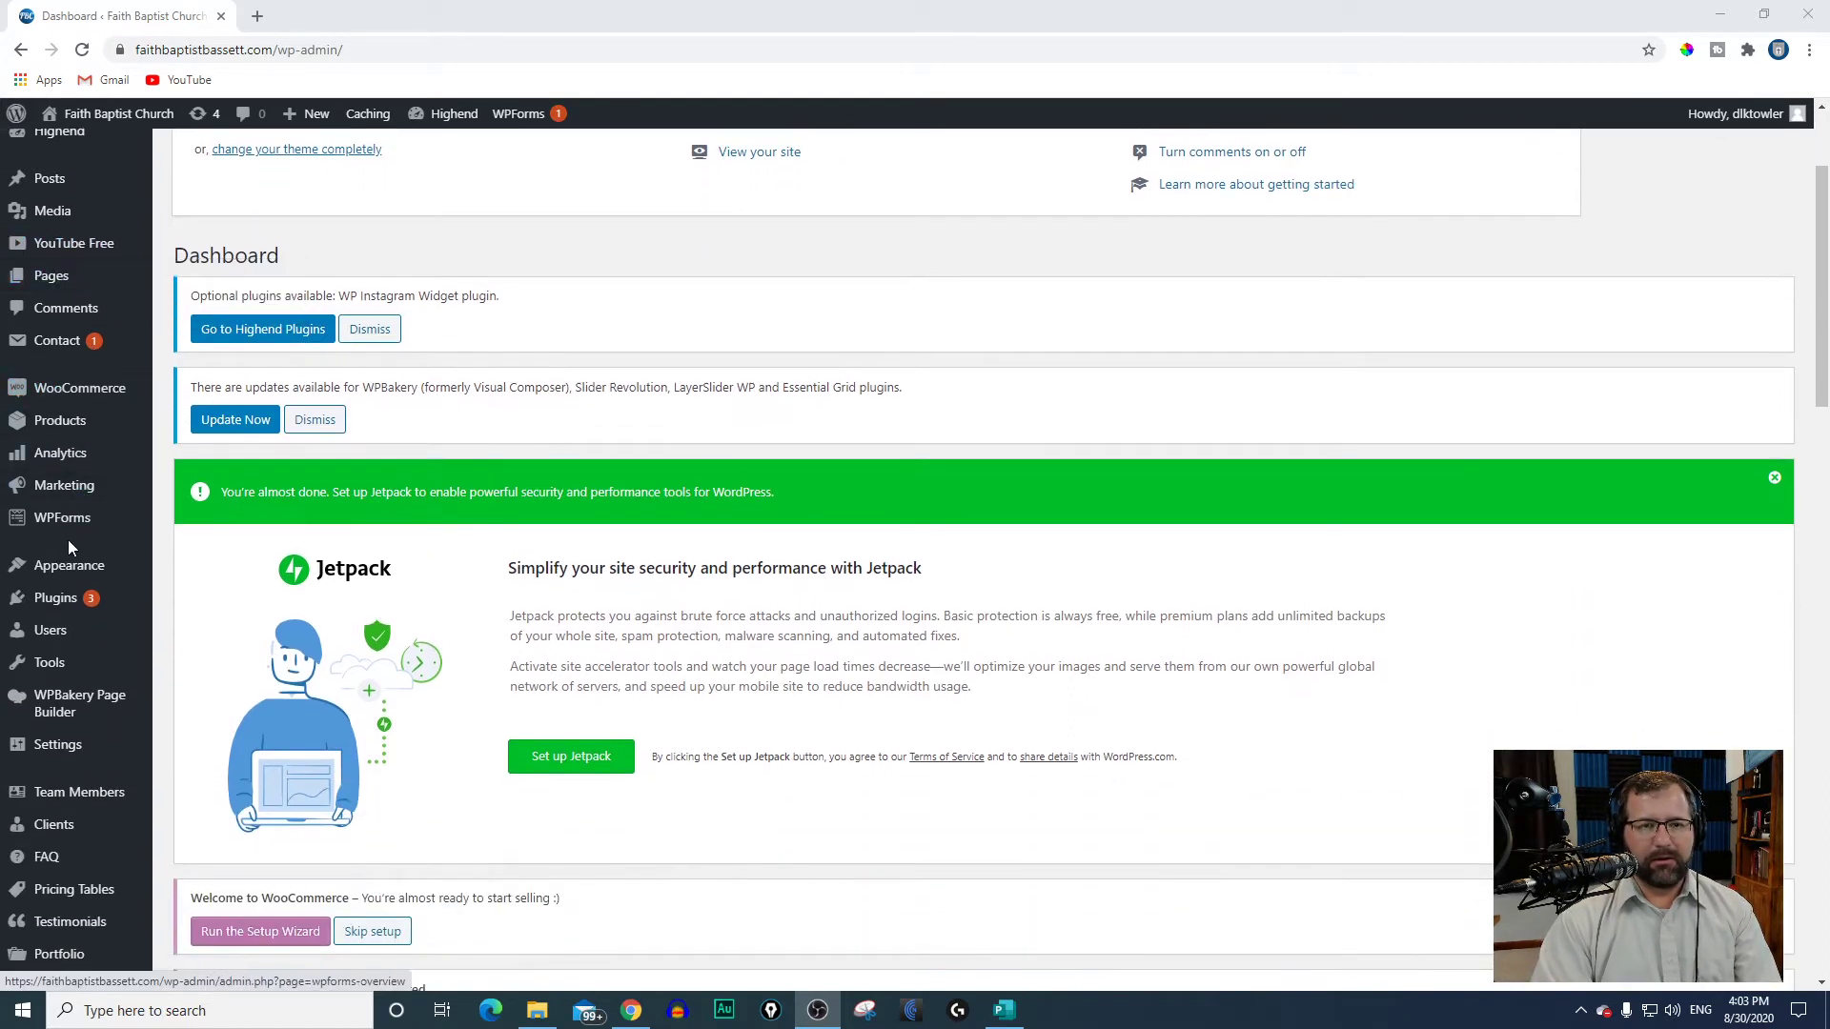
mouse_move(69, 746)
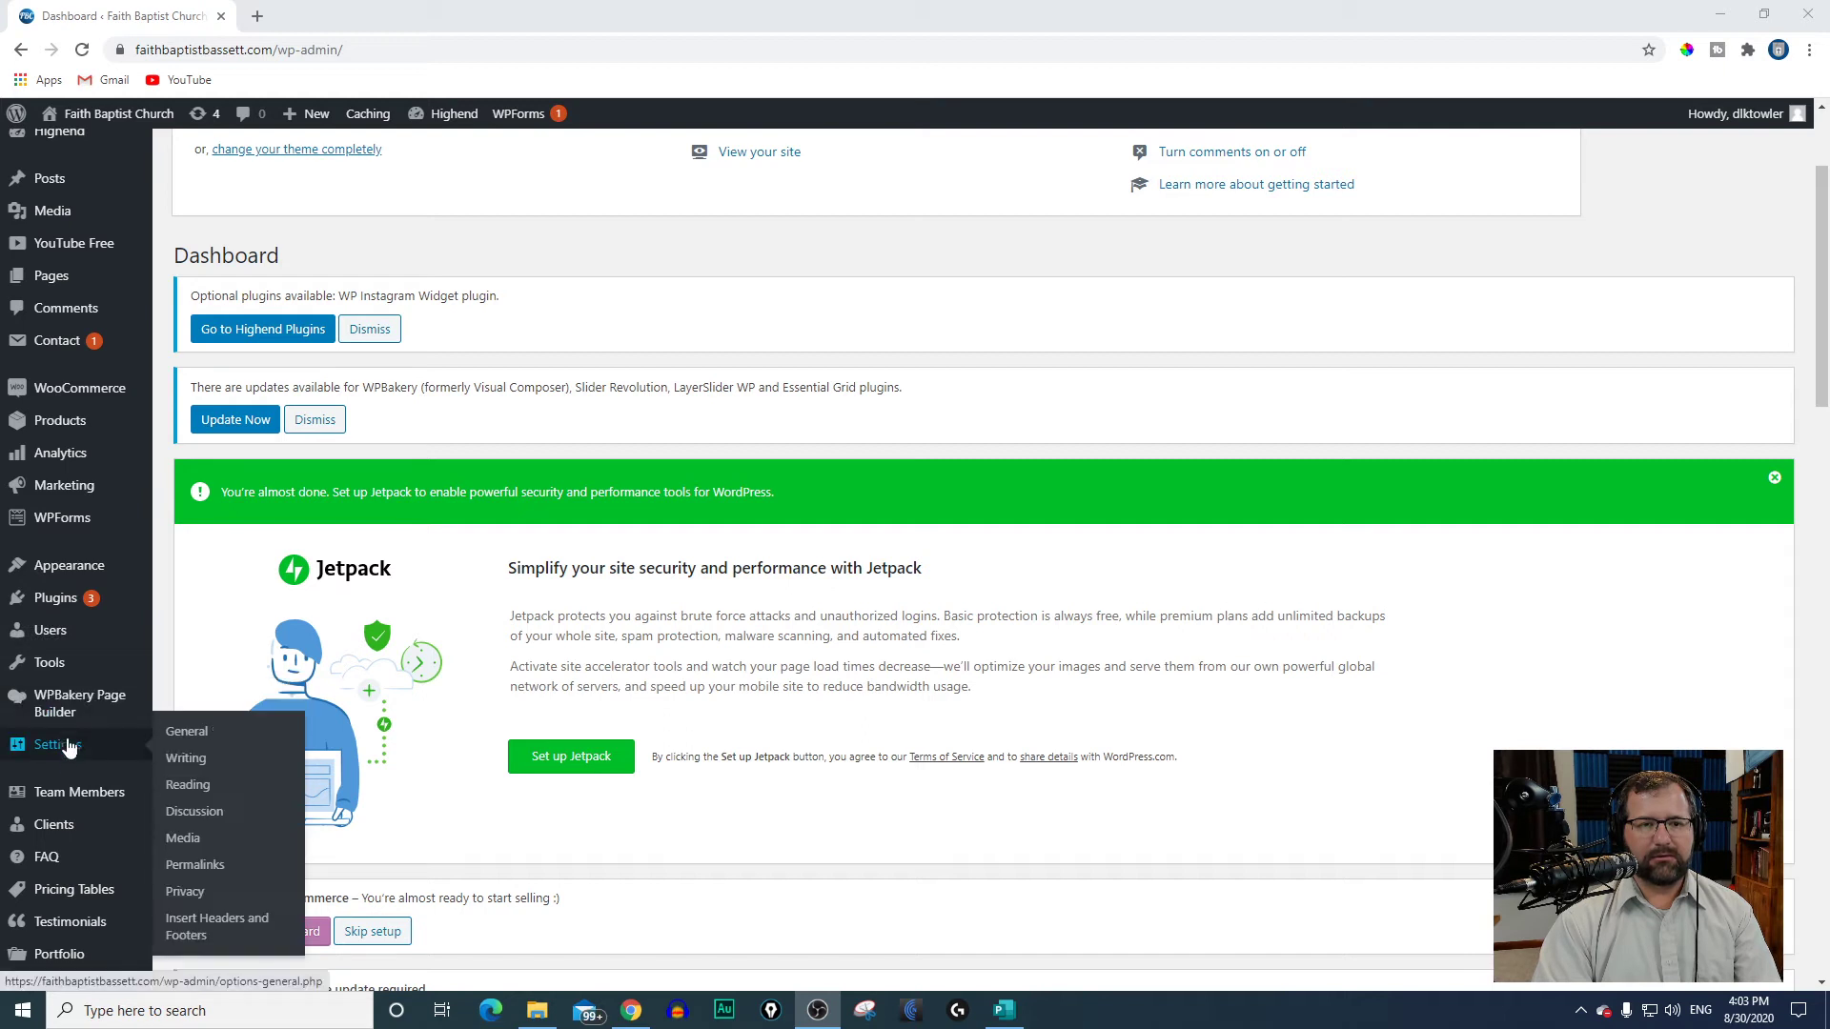
mouse_move(63, 627)
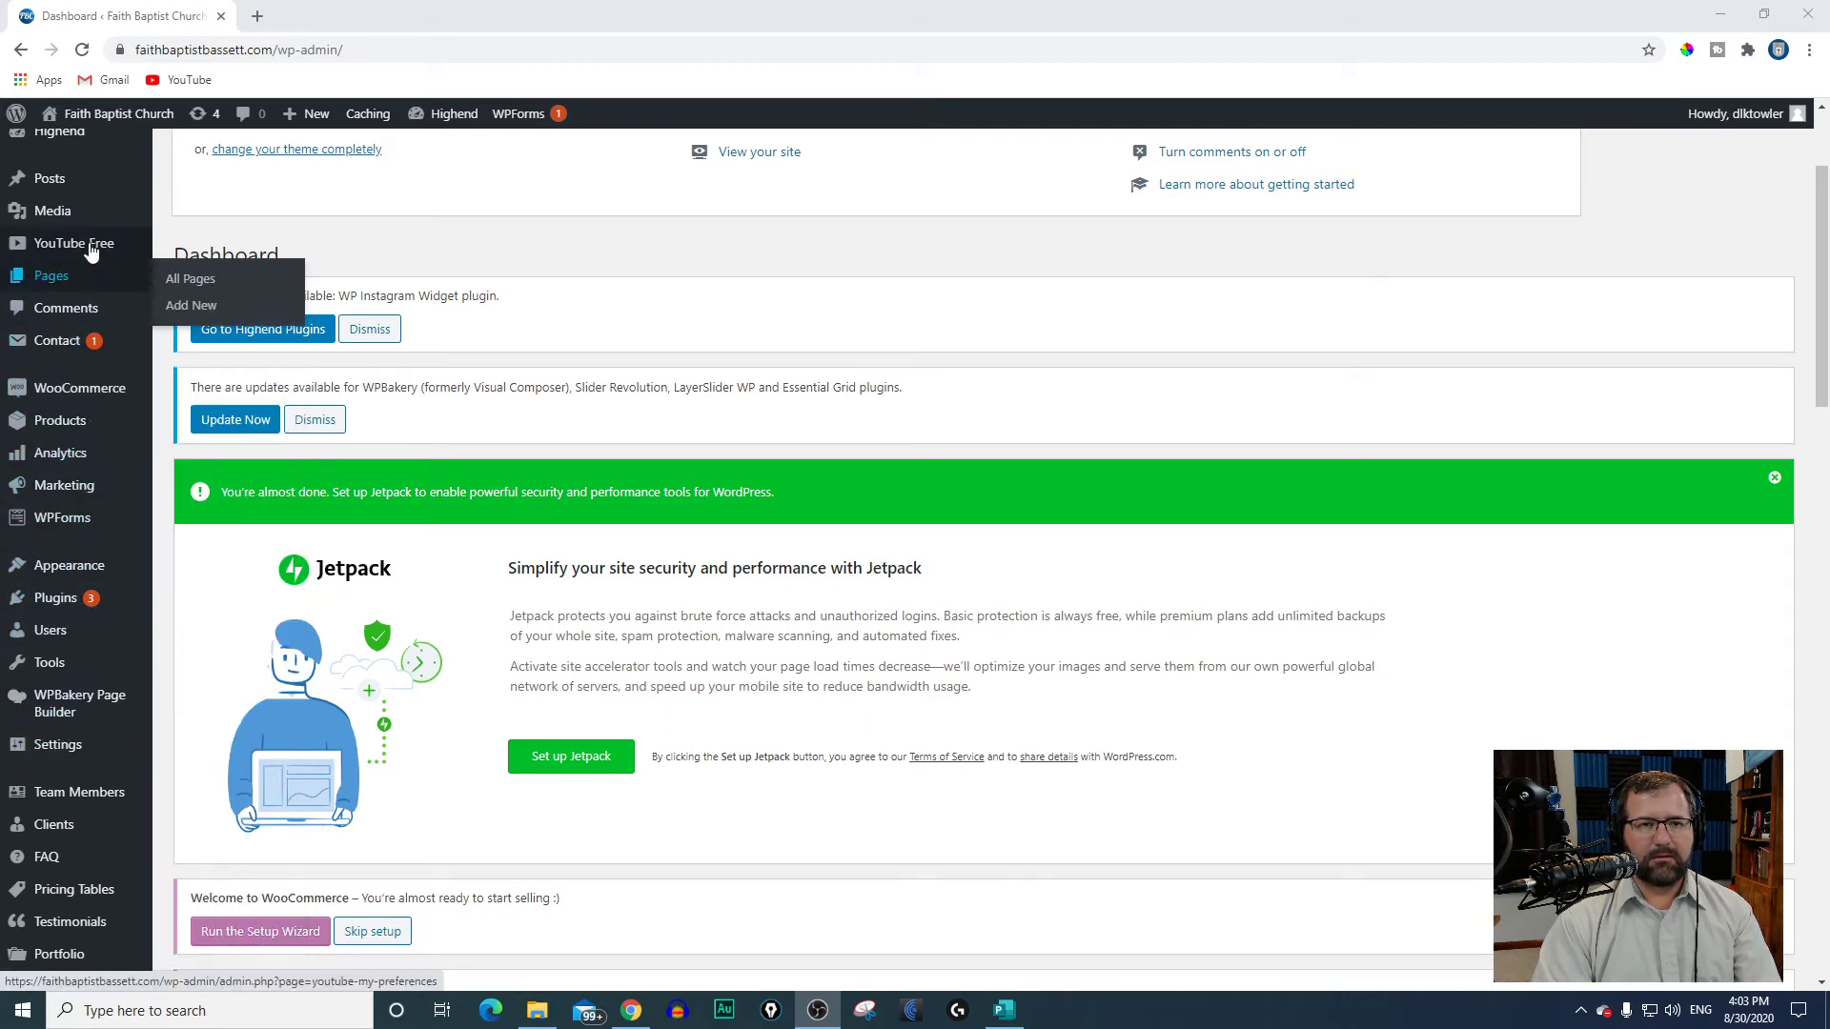
Step: Upload the 08-30-2020 bulletin's JPEG and PDF files from Downloads to the WordPress Media Library
scroll(58, 591, up, 2)
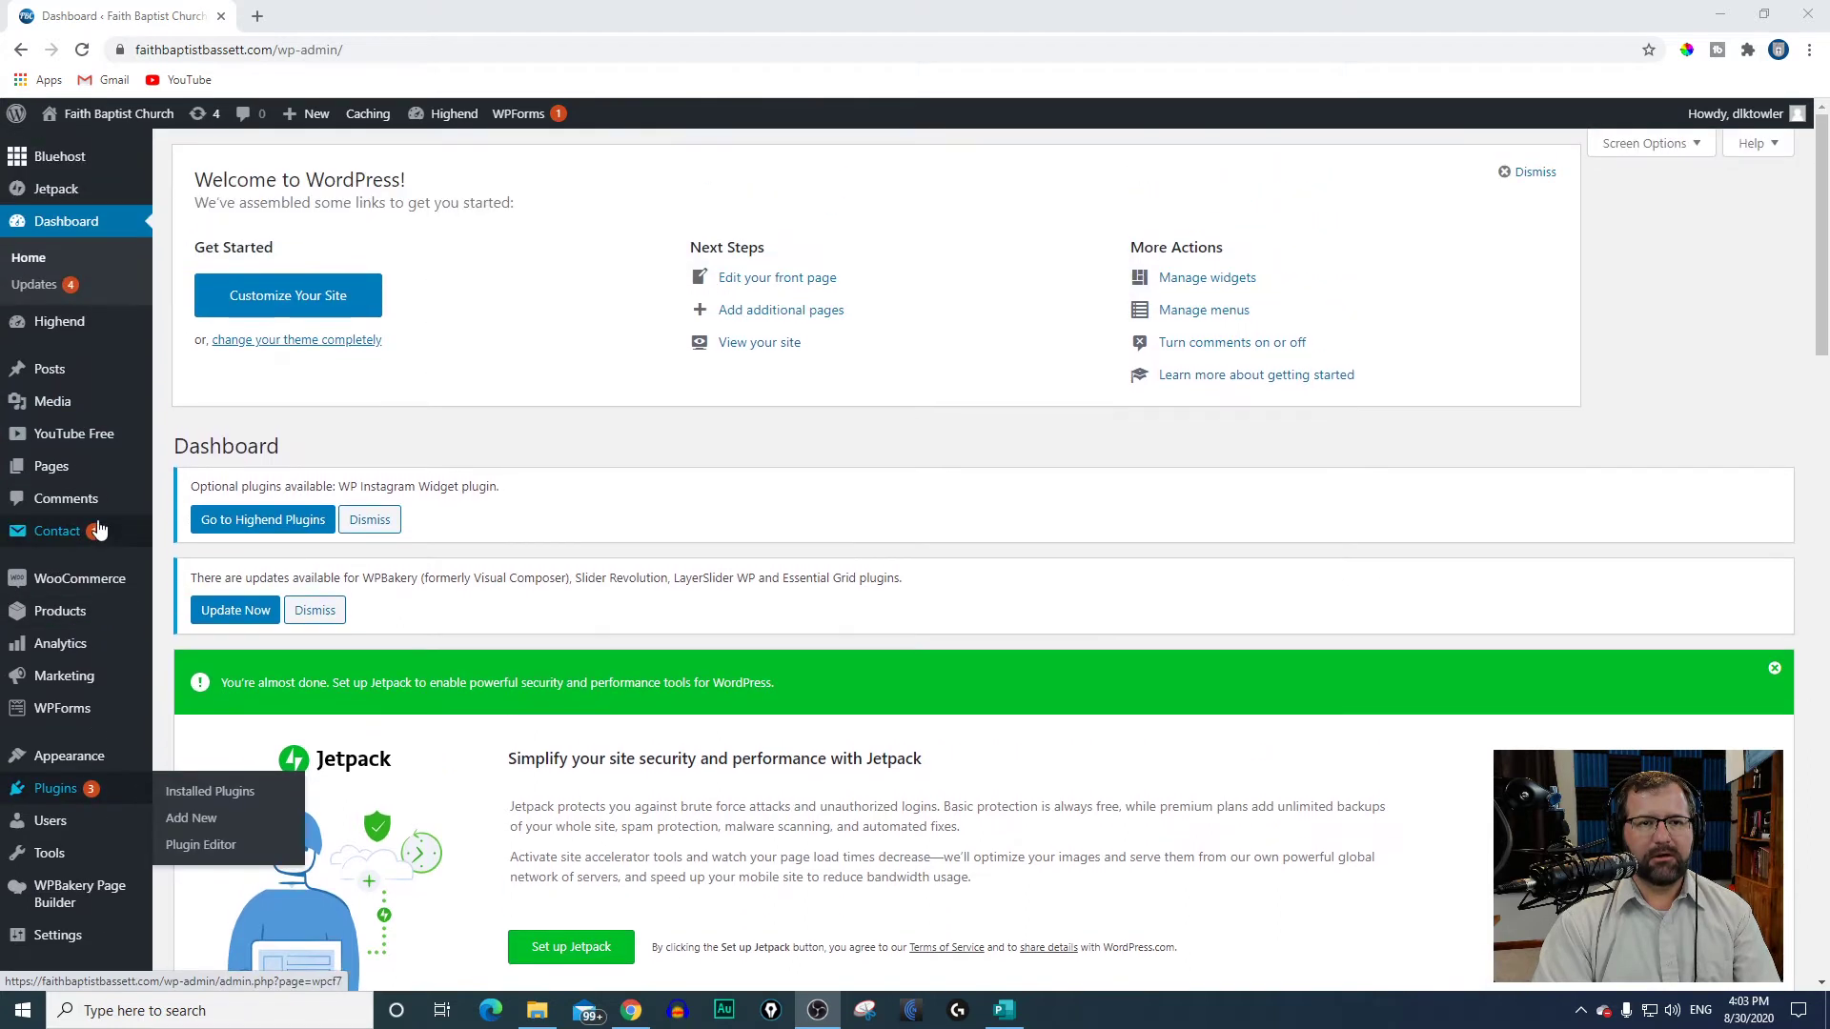
click(65, 402)
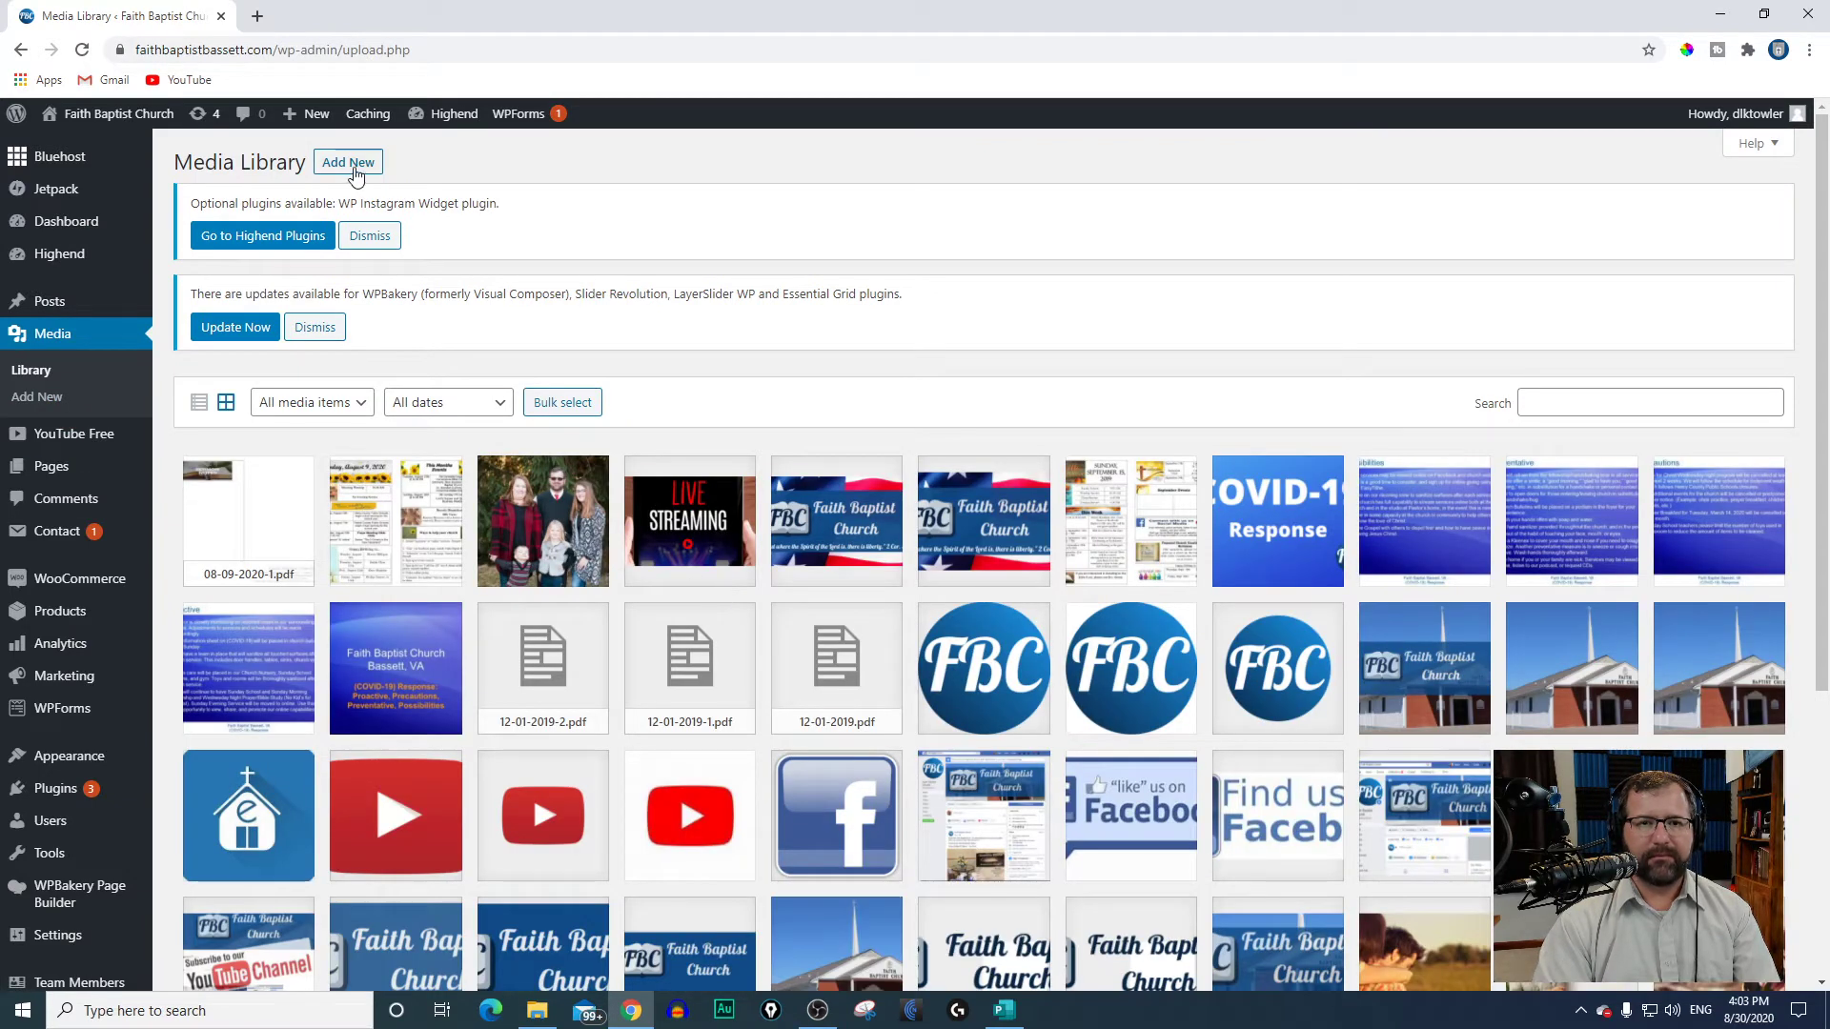
click(353, 171)
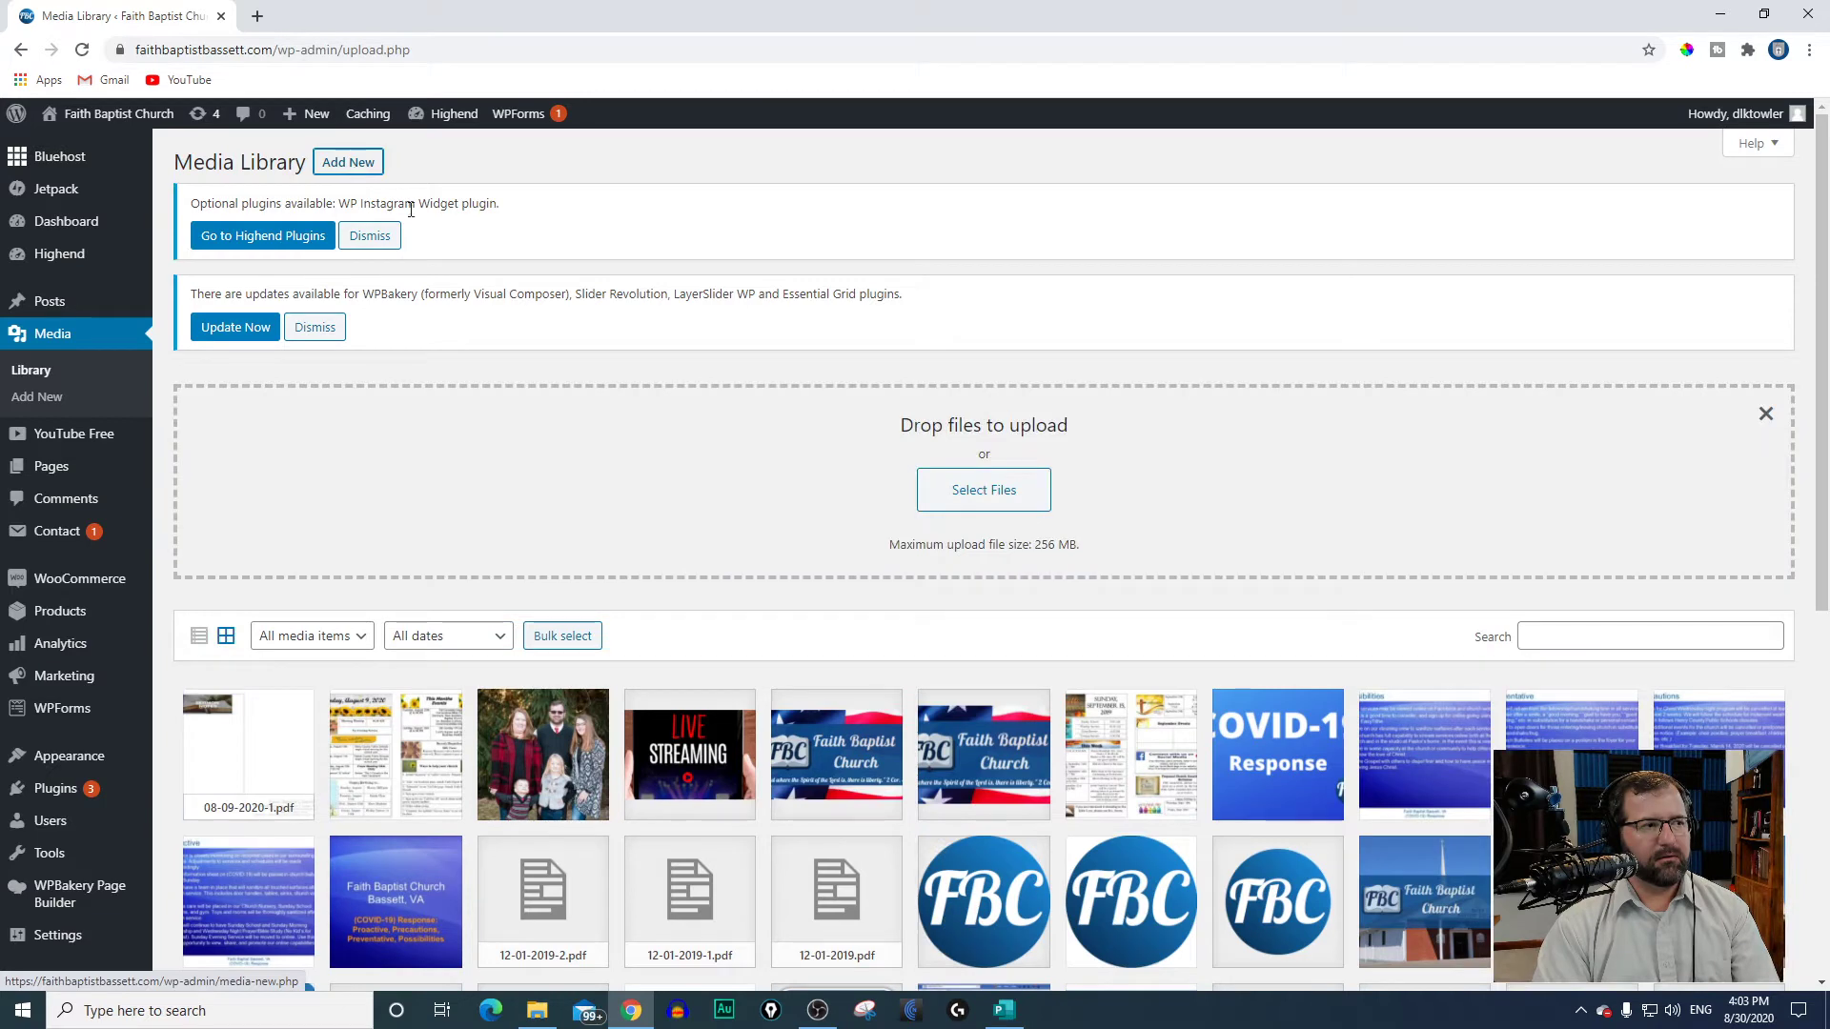
click(974, 498)
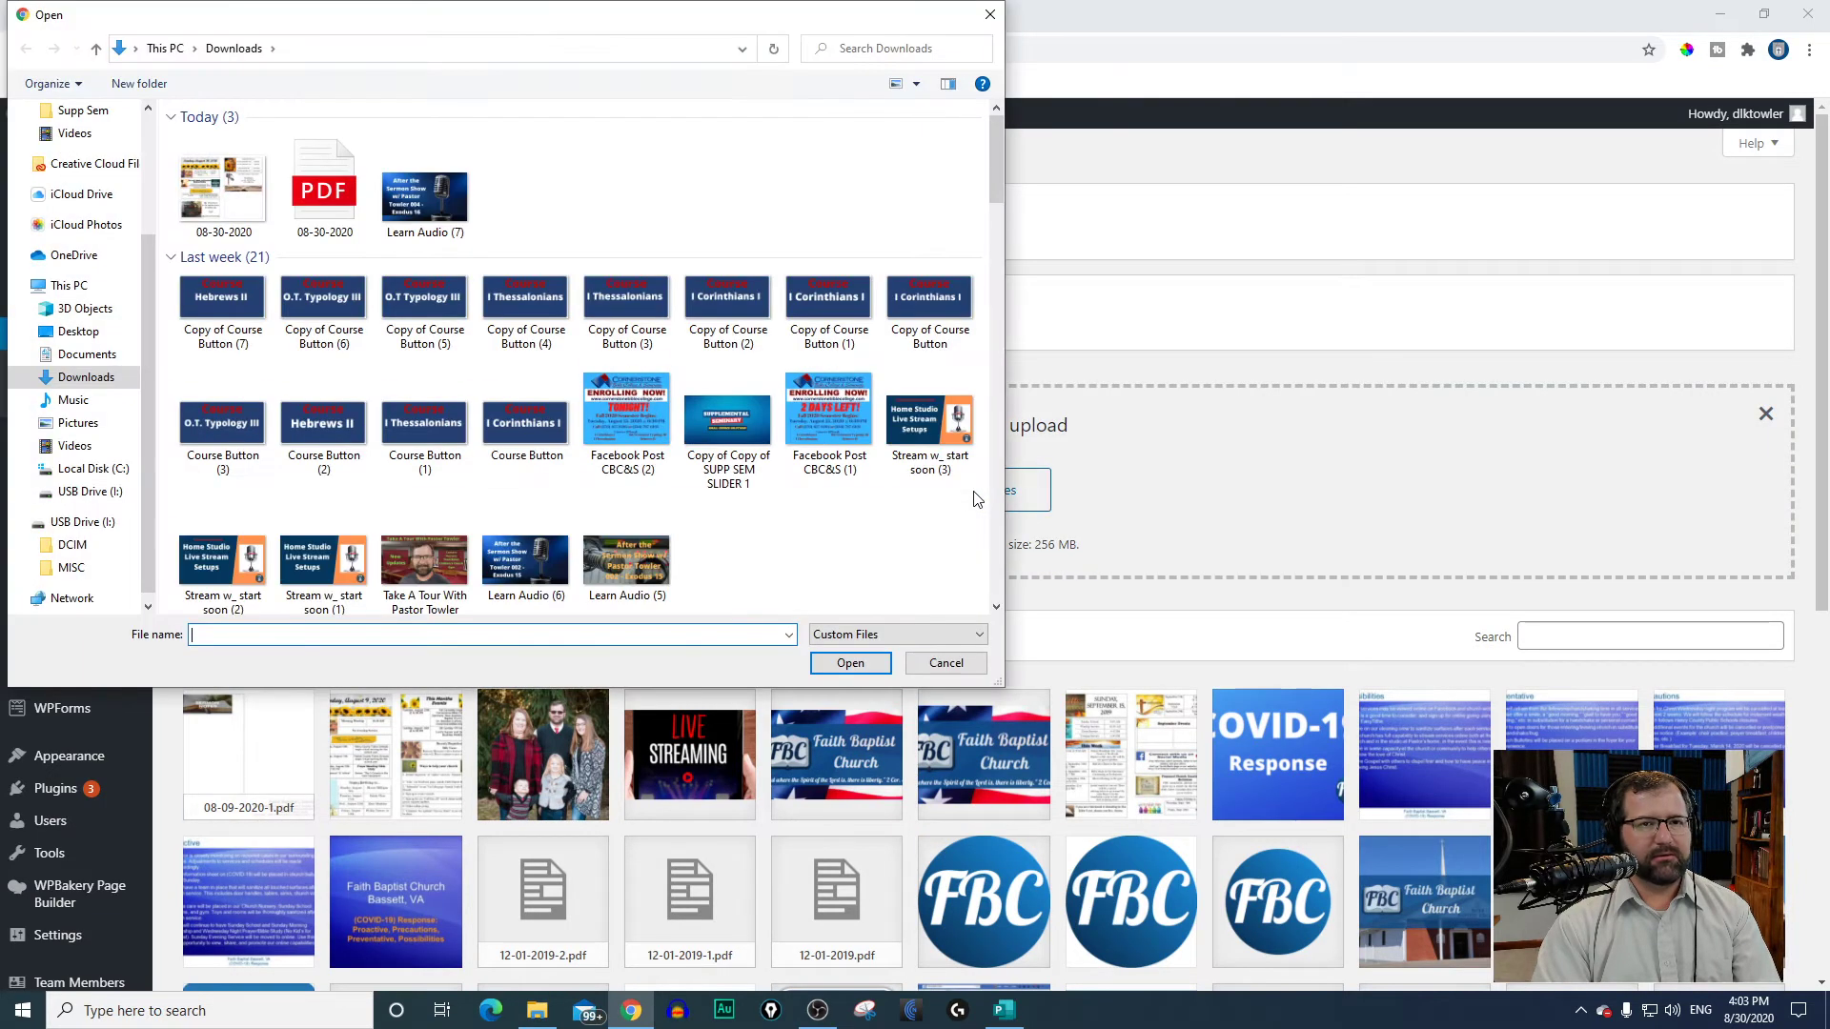
click(322, 207)
ctrl+click(256, 211)
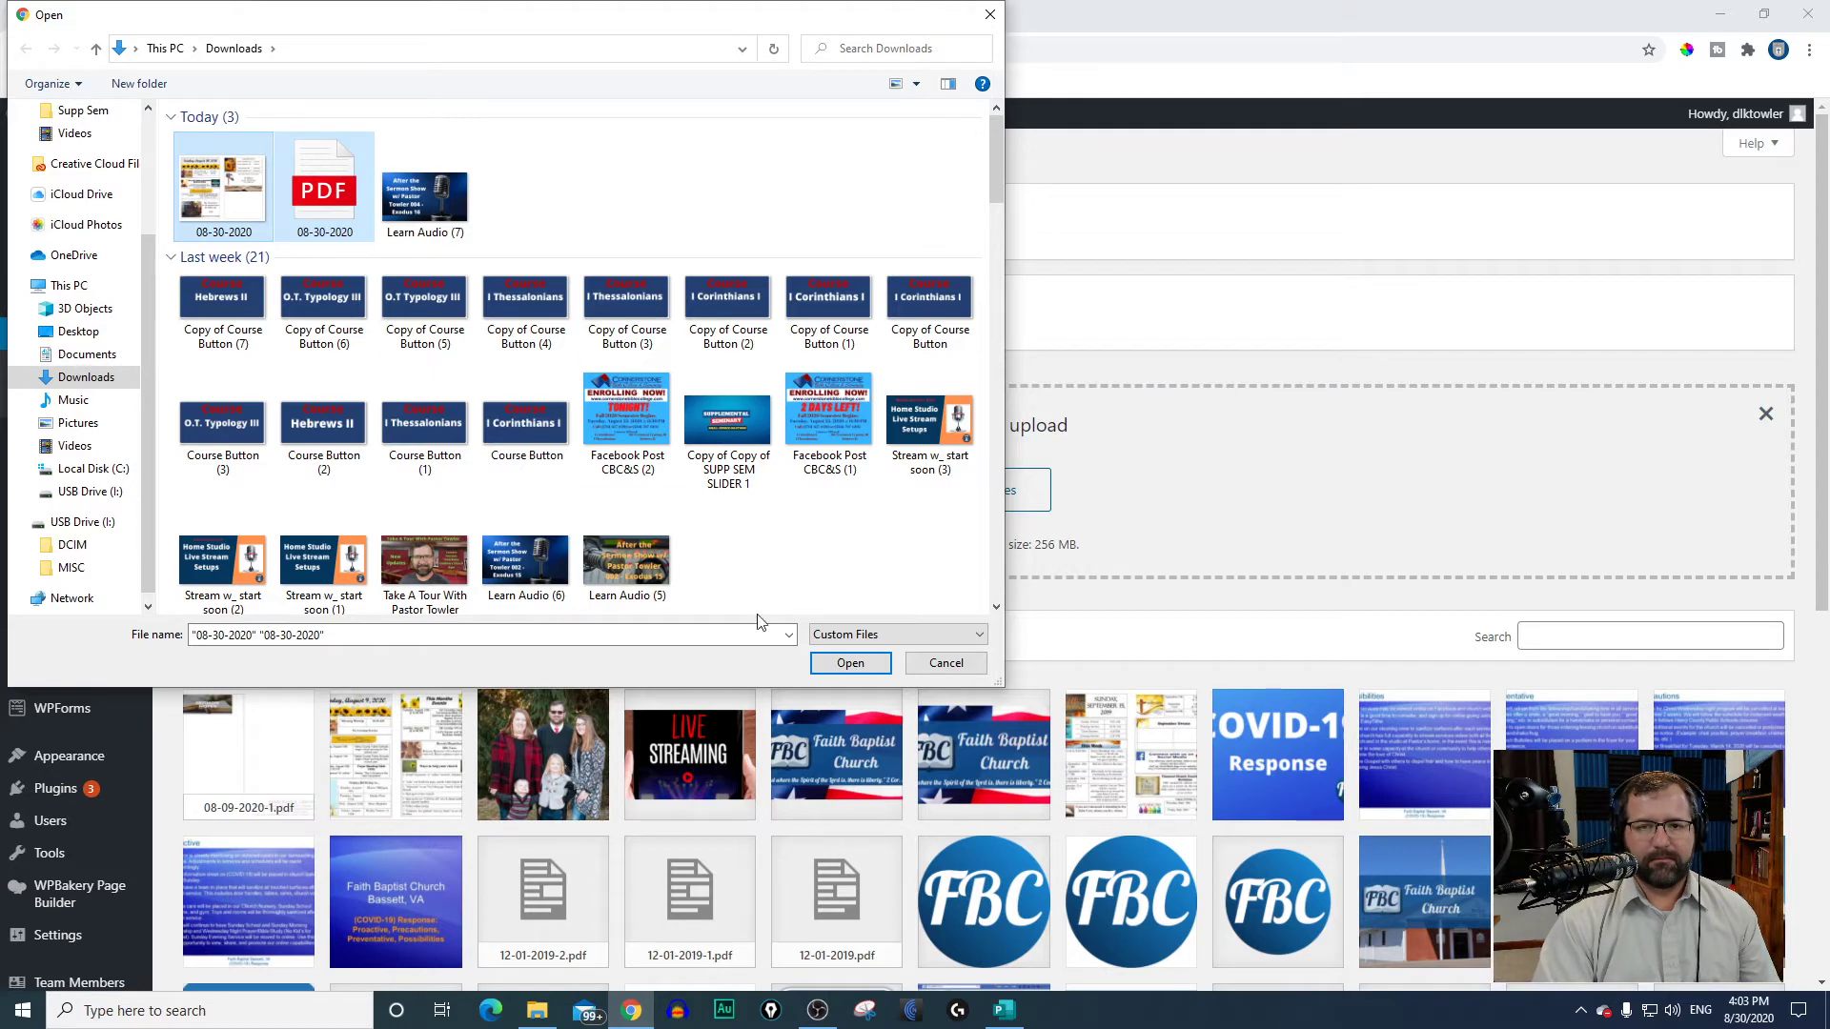
click(843, 664)
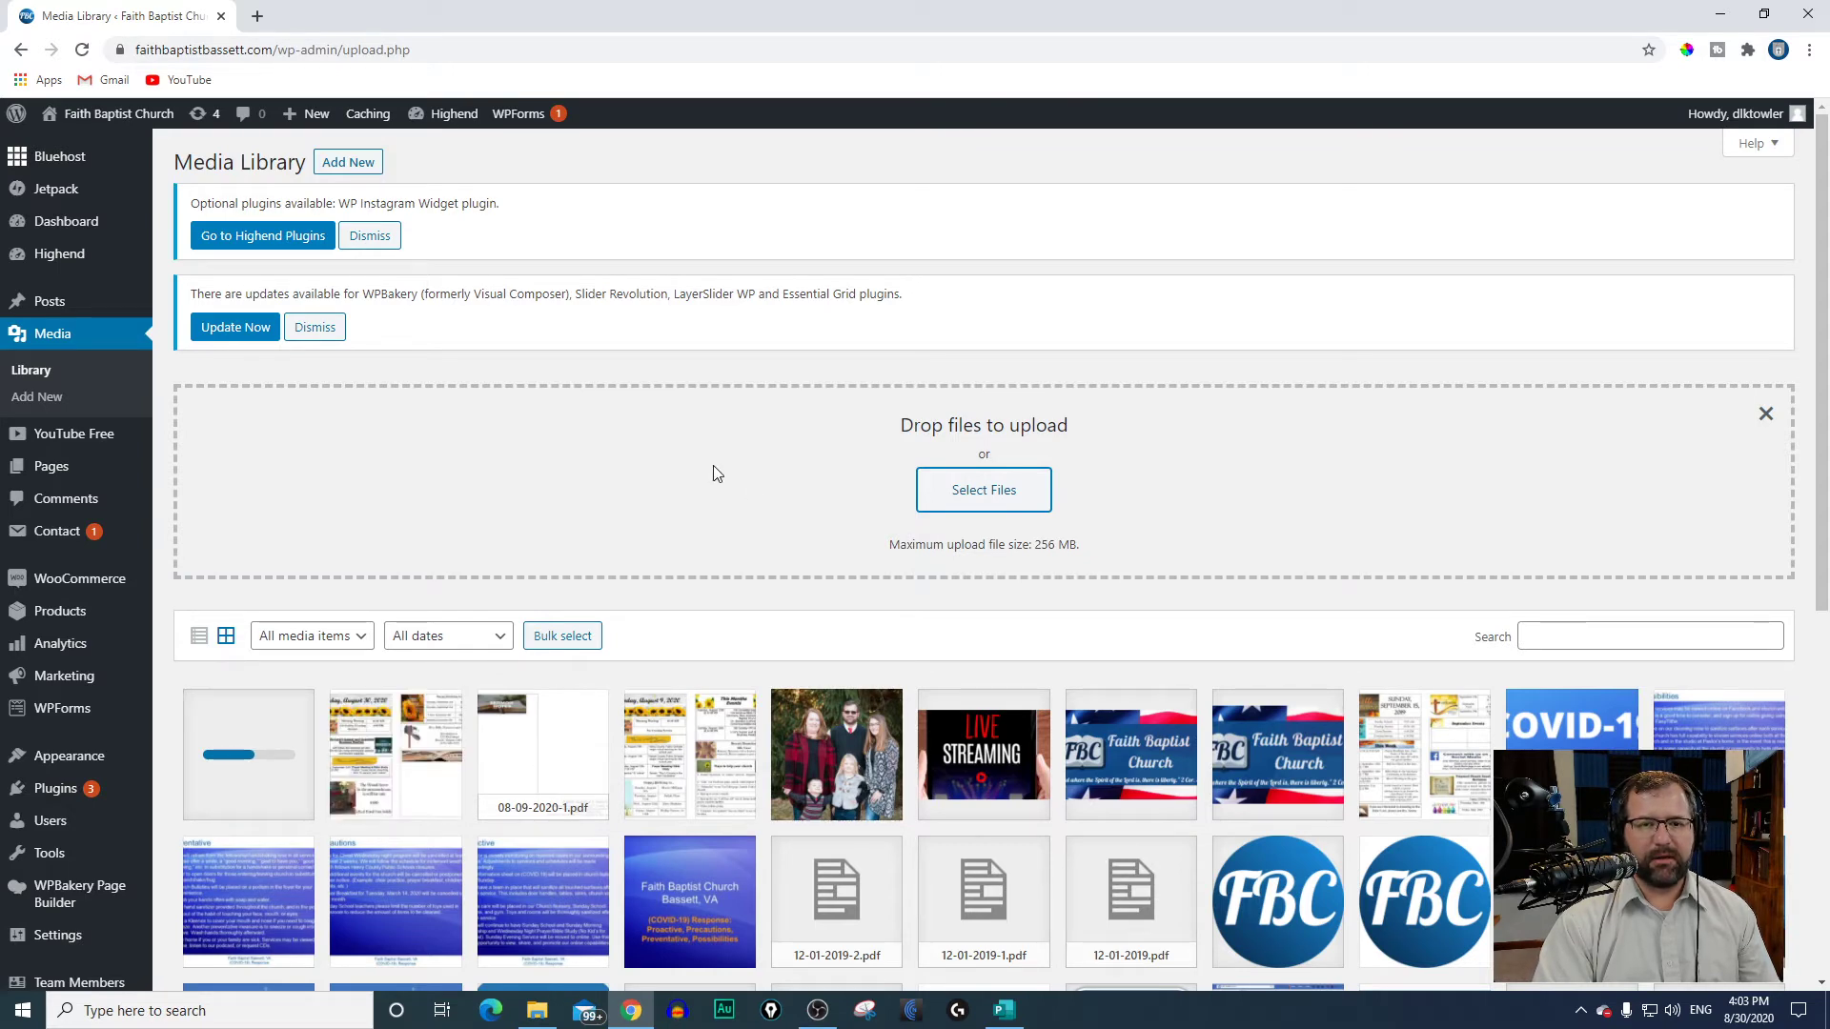
Step: Check the previews and attachment details of the uploaded 08-30-2020 JPEG and PDF files
click(394, 777)
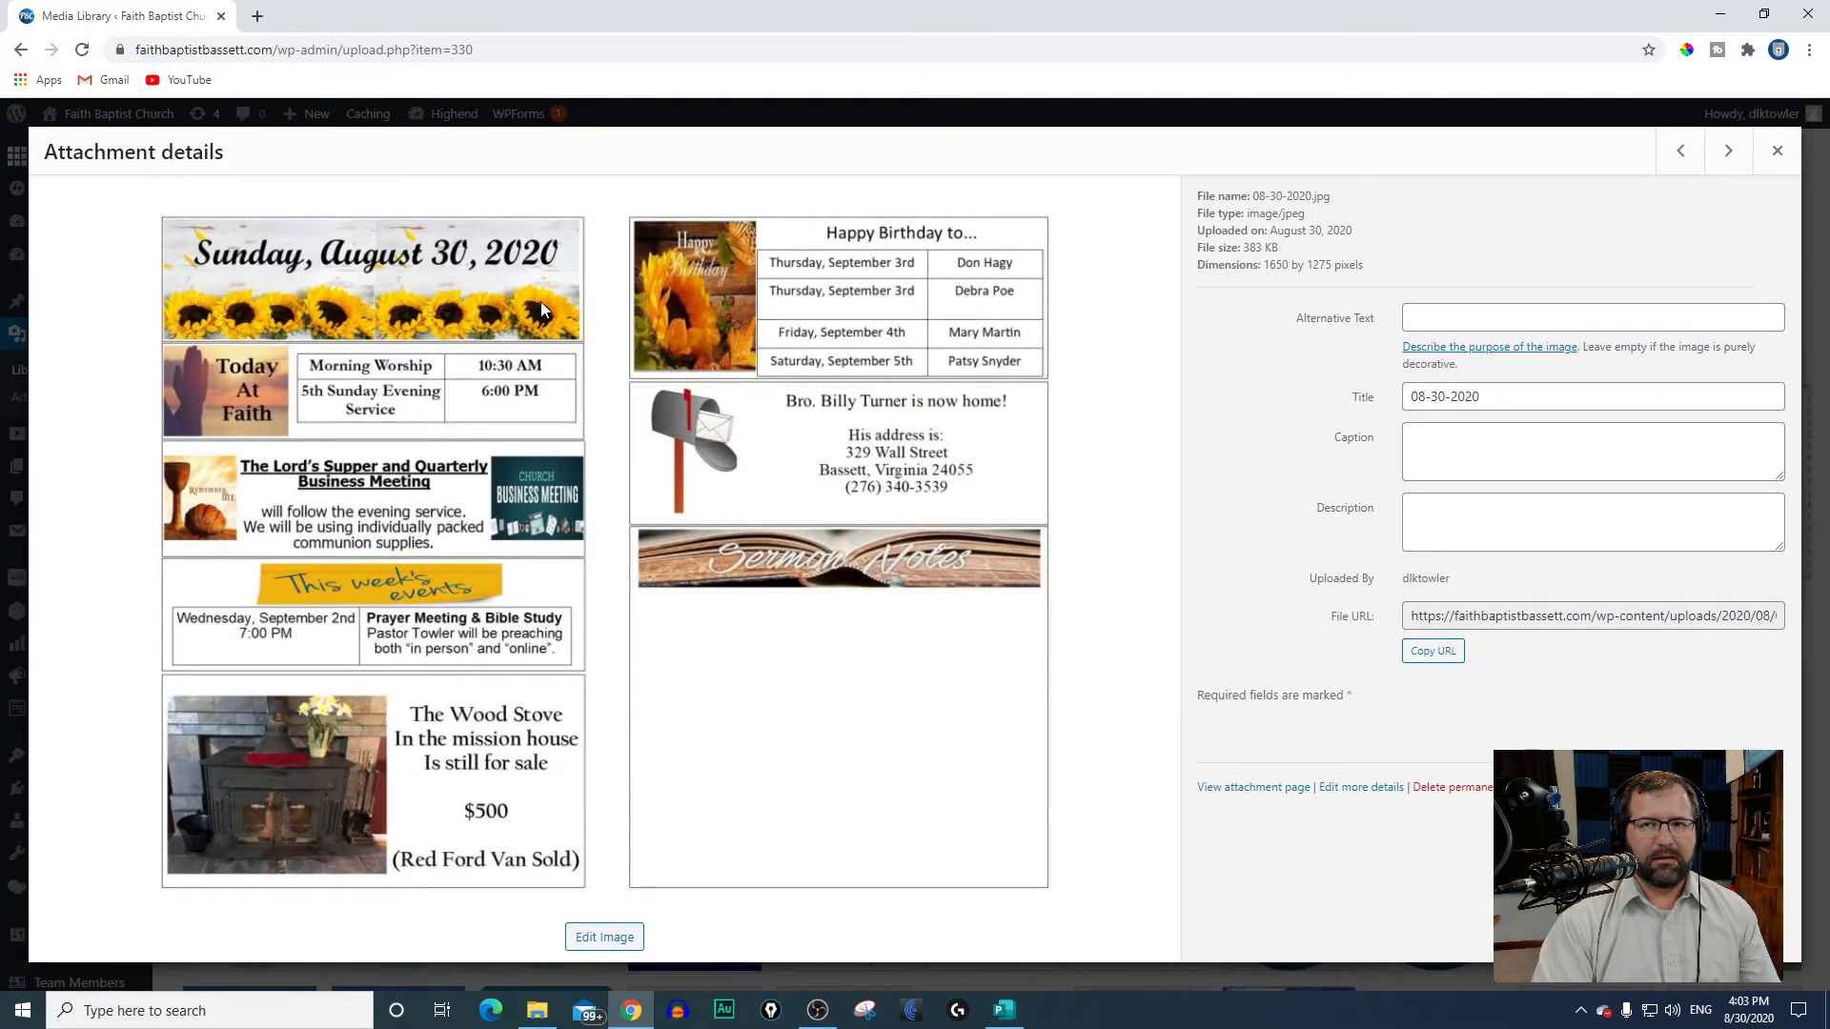
click(1776, 151)
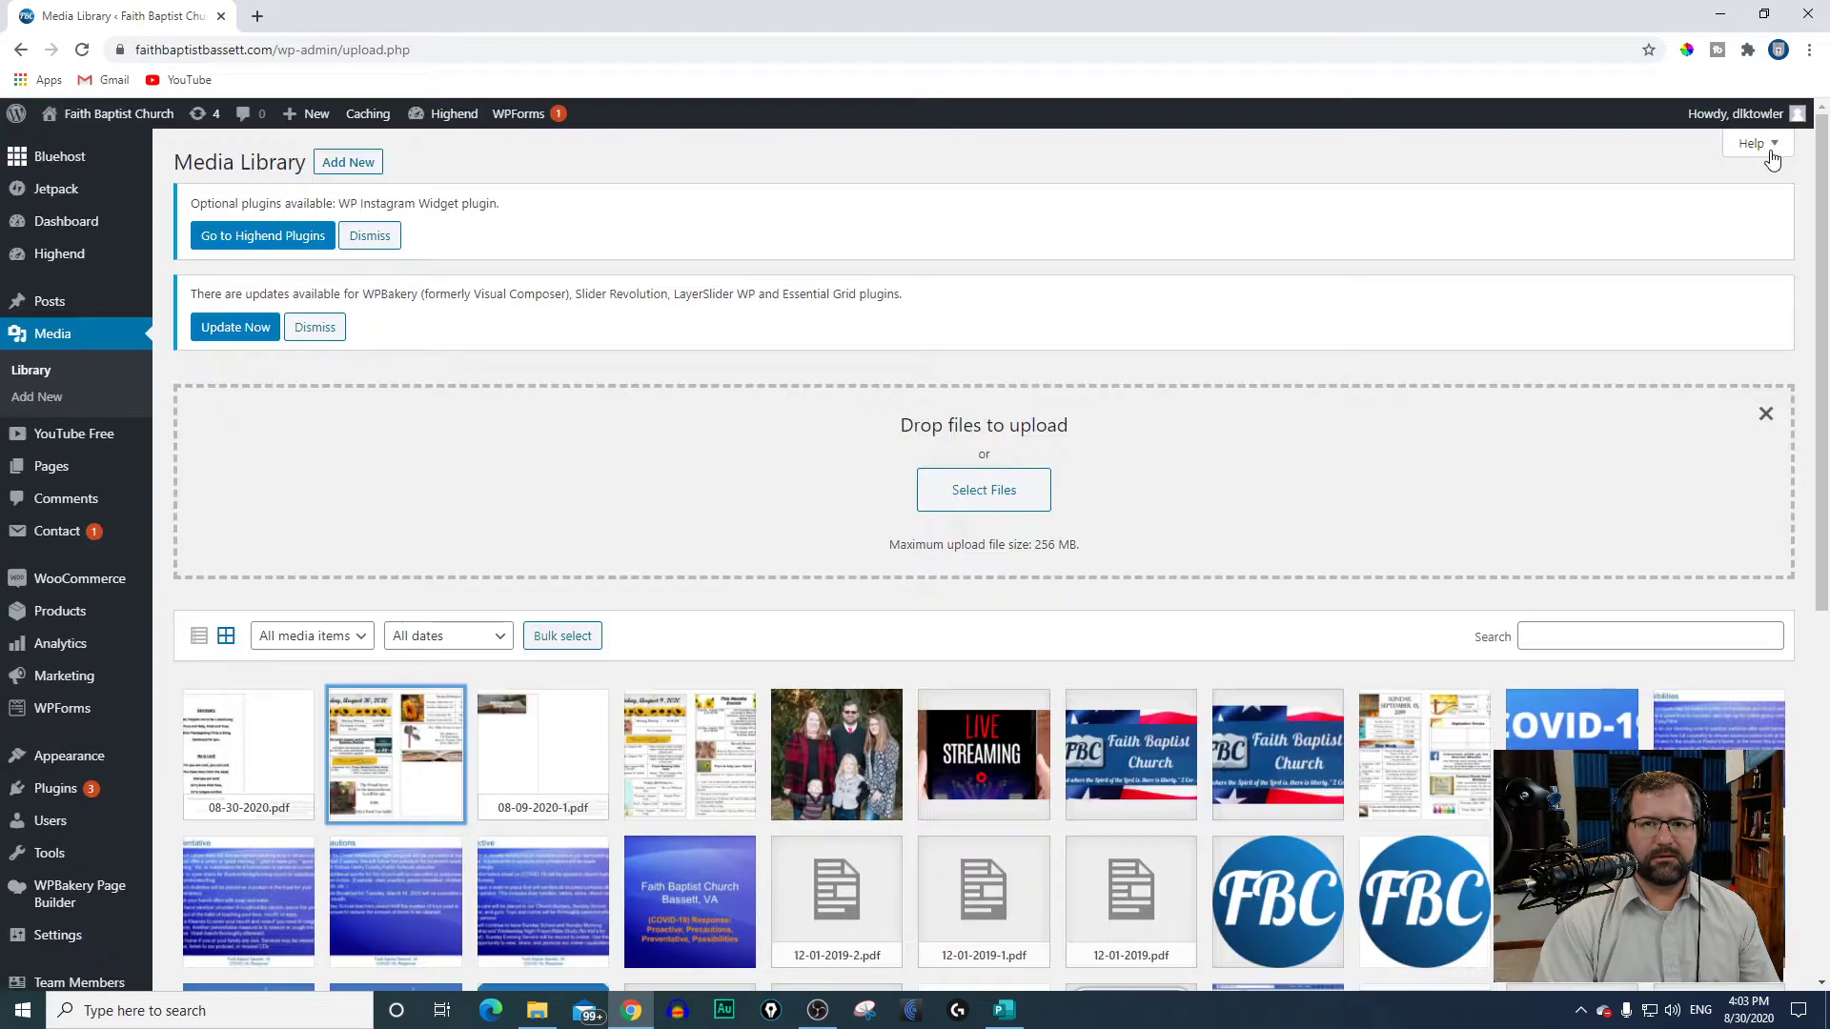
click(297, 742)
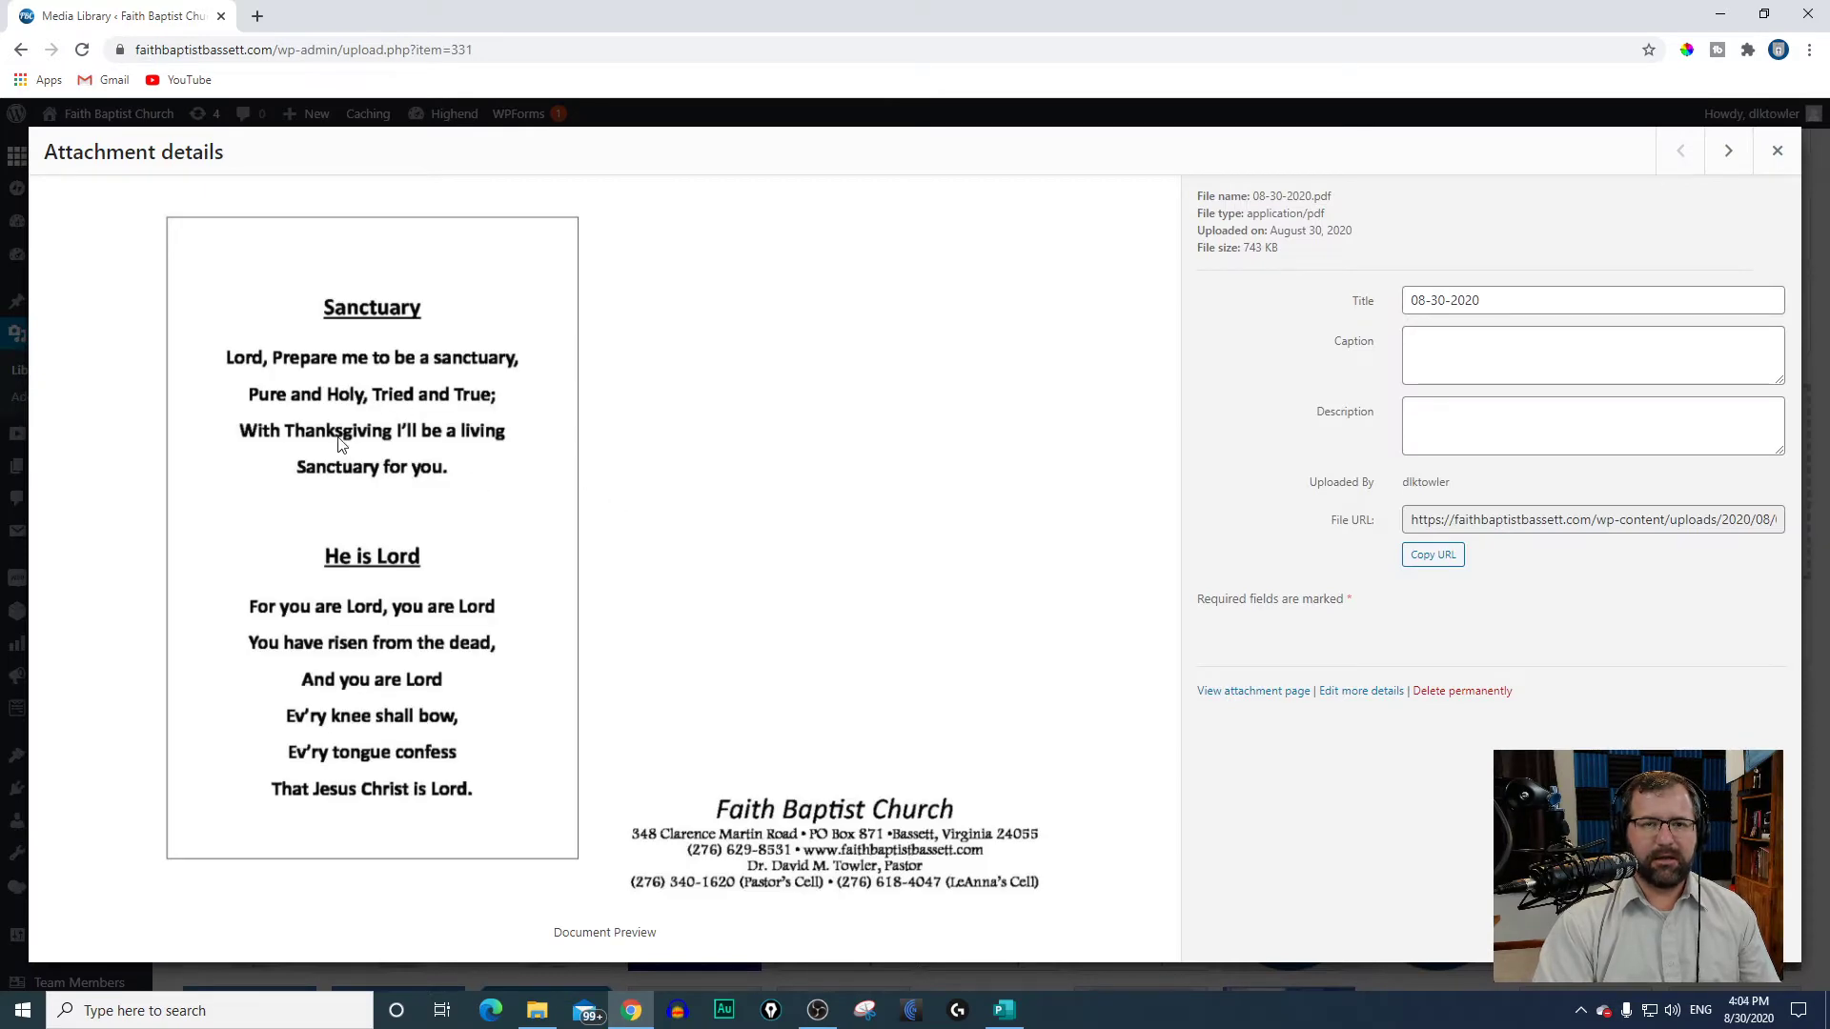
click(1776, 151)
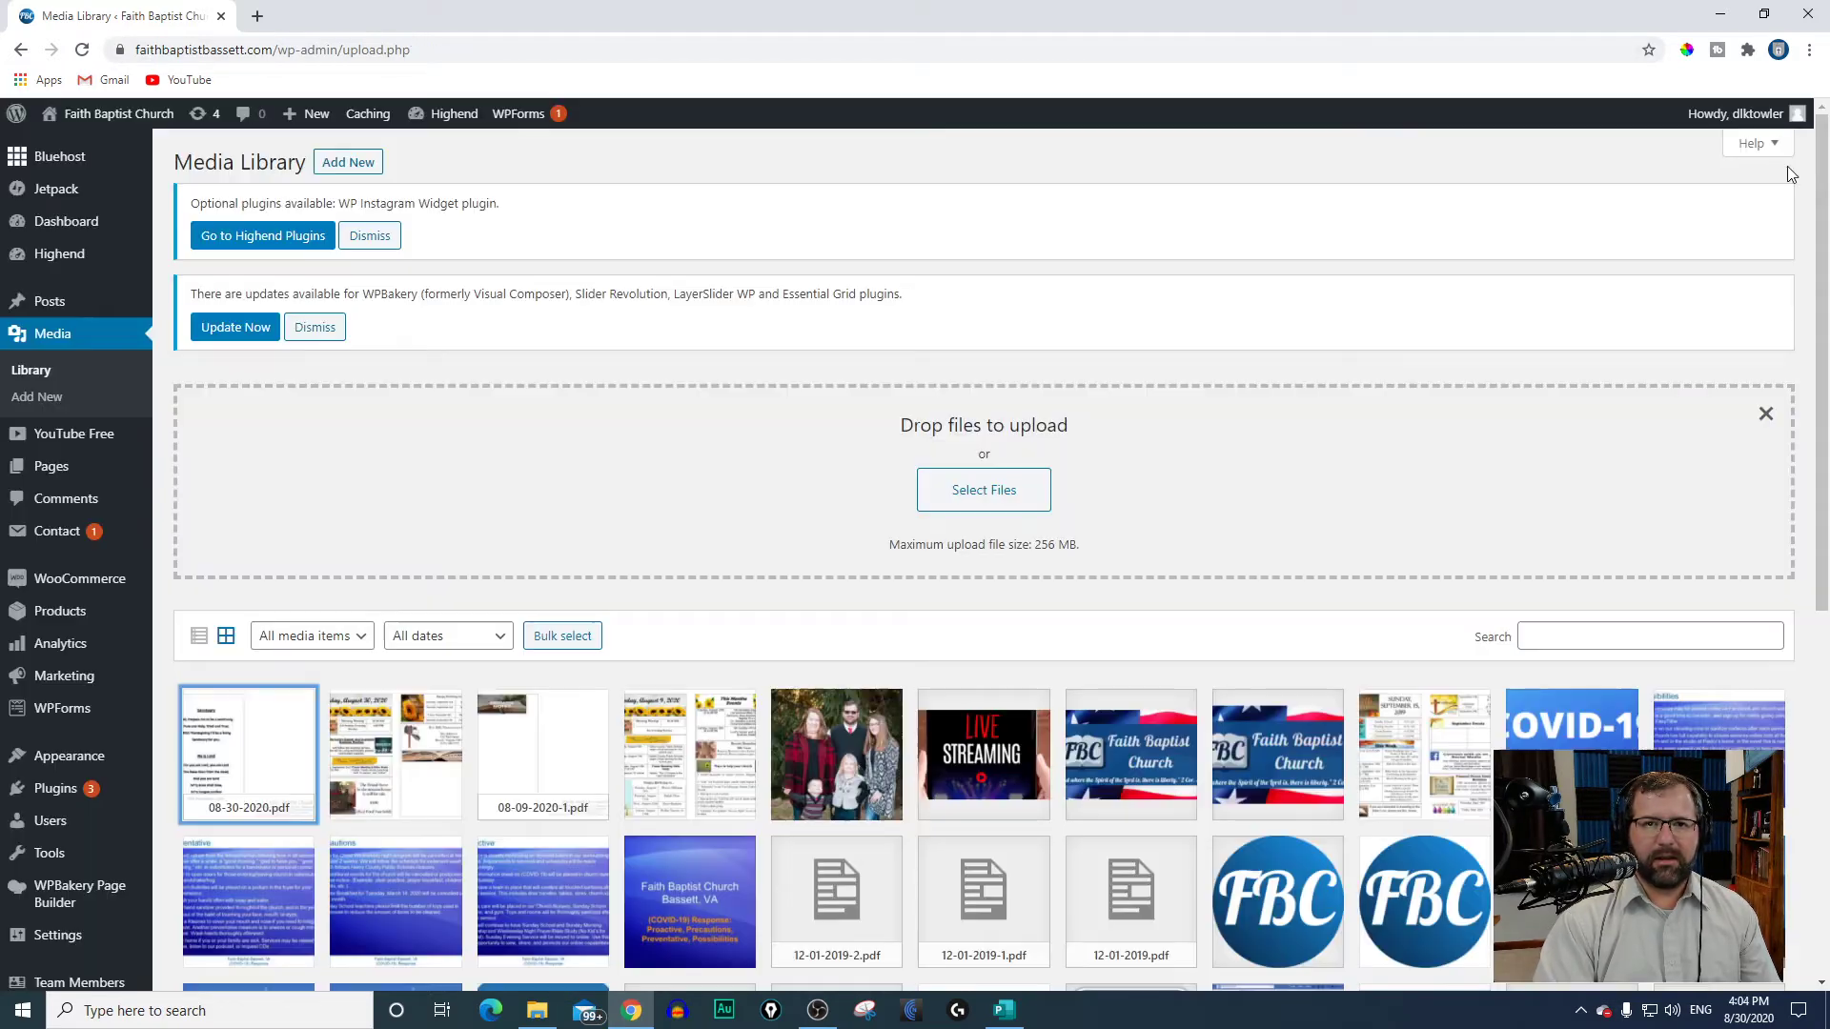
Step: Copy the file URL of 08-30-2020.pdf from its attachment details
click(251, 748)
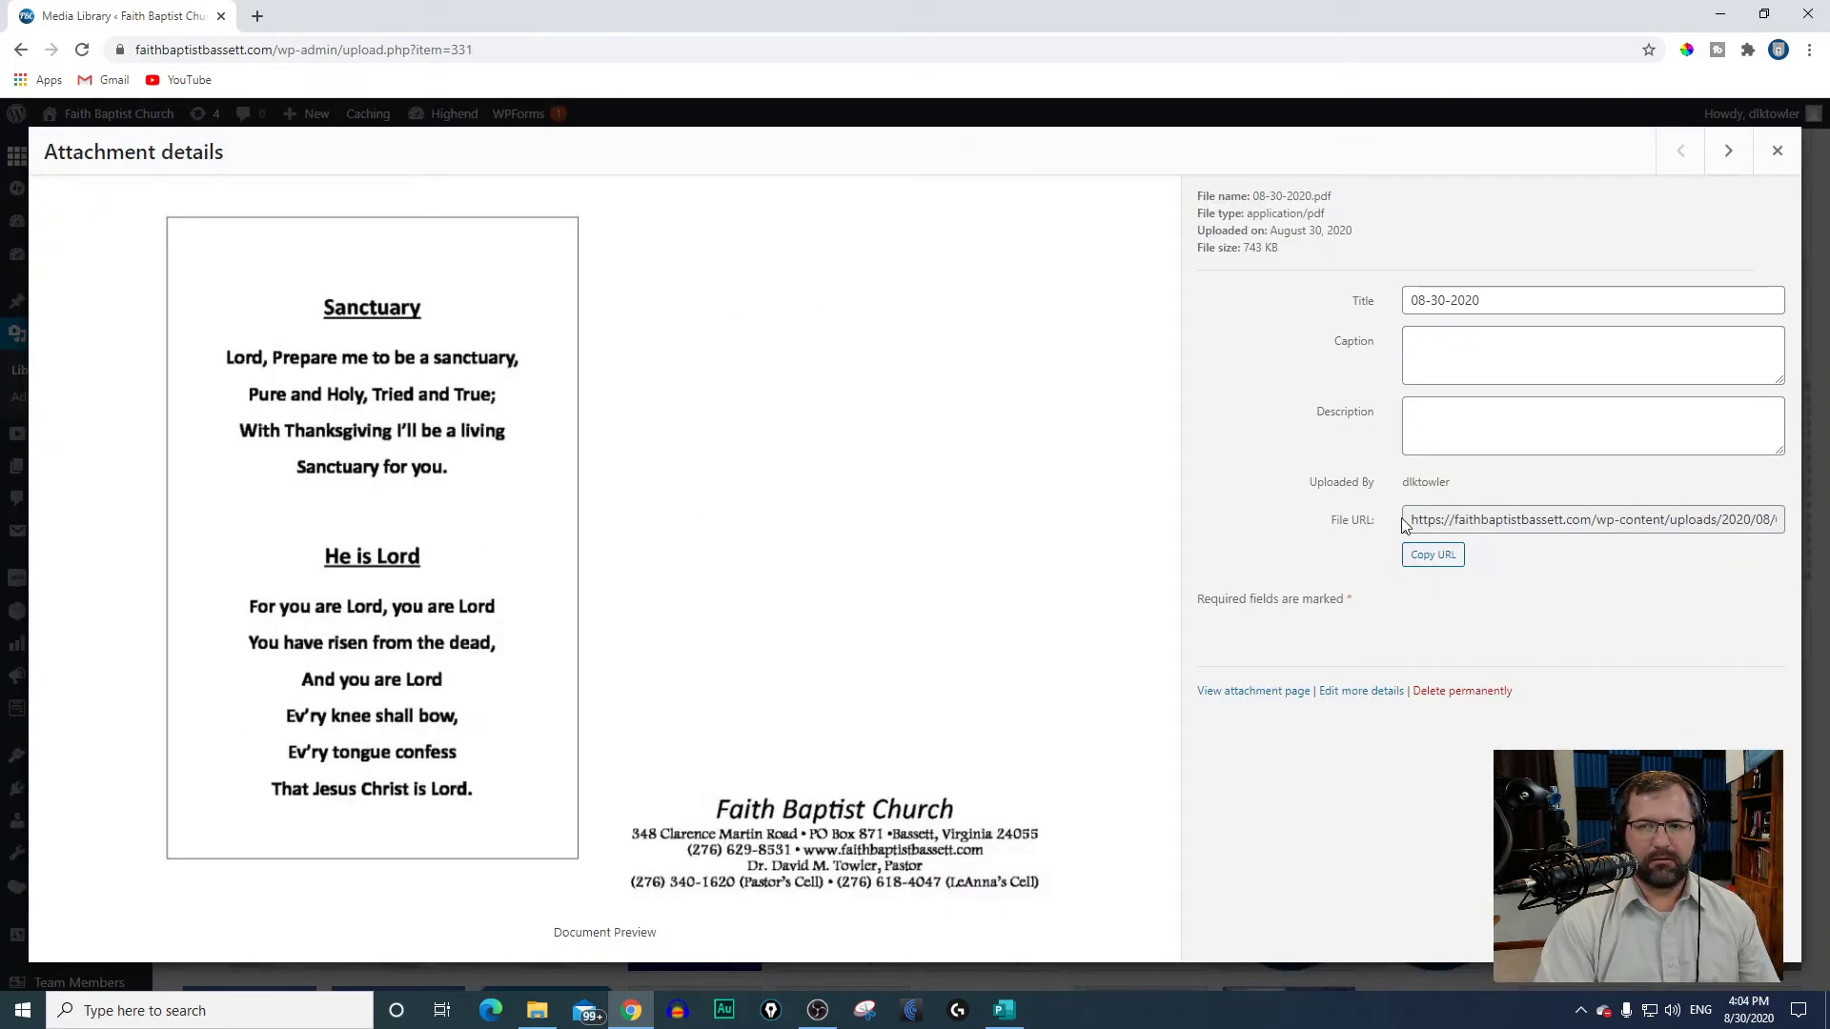
click(1417, 556)
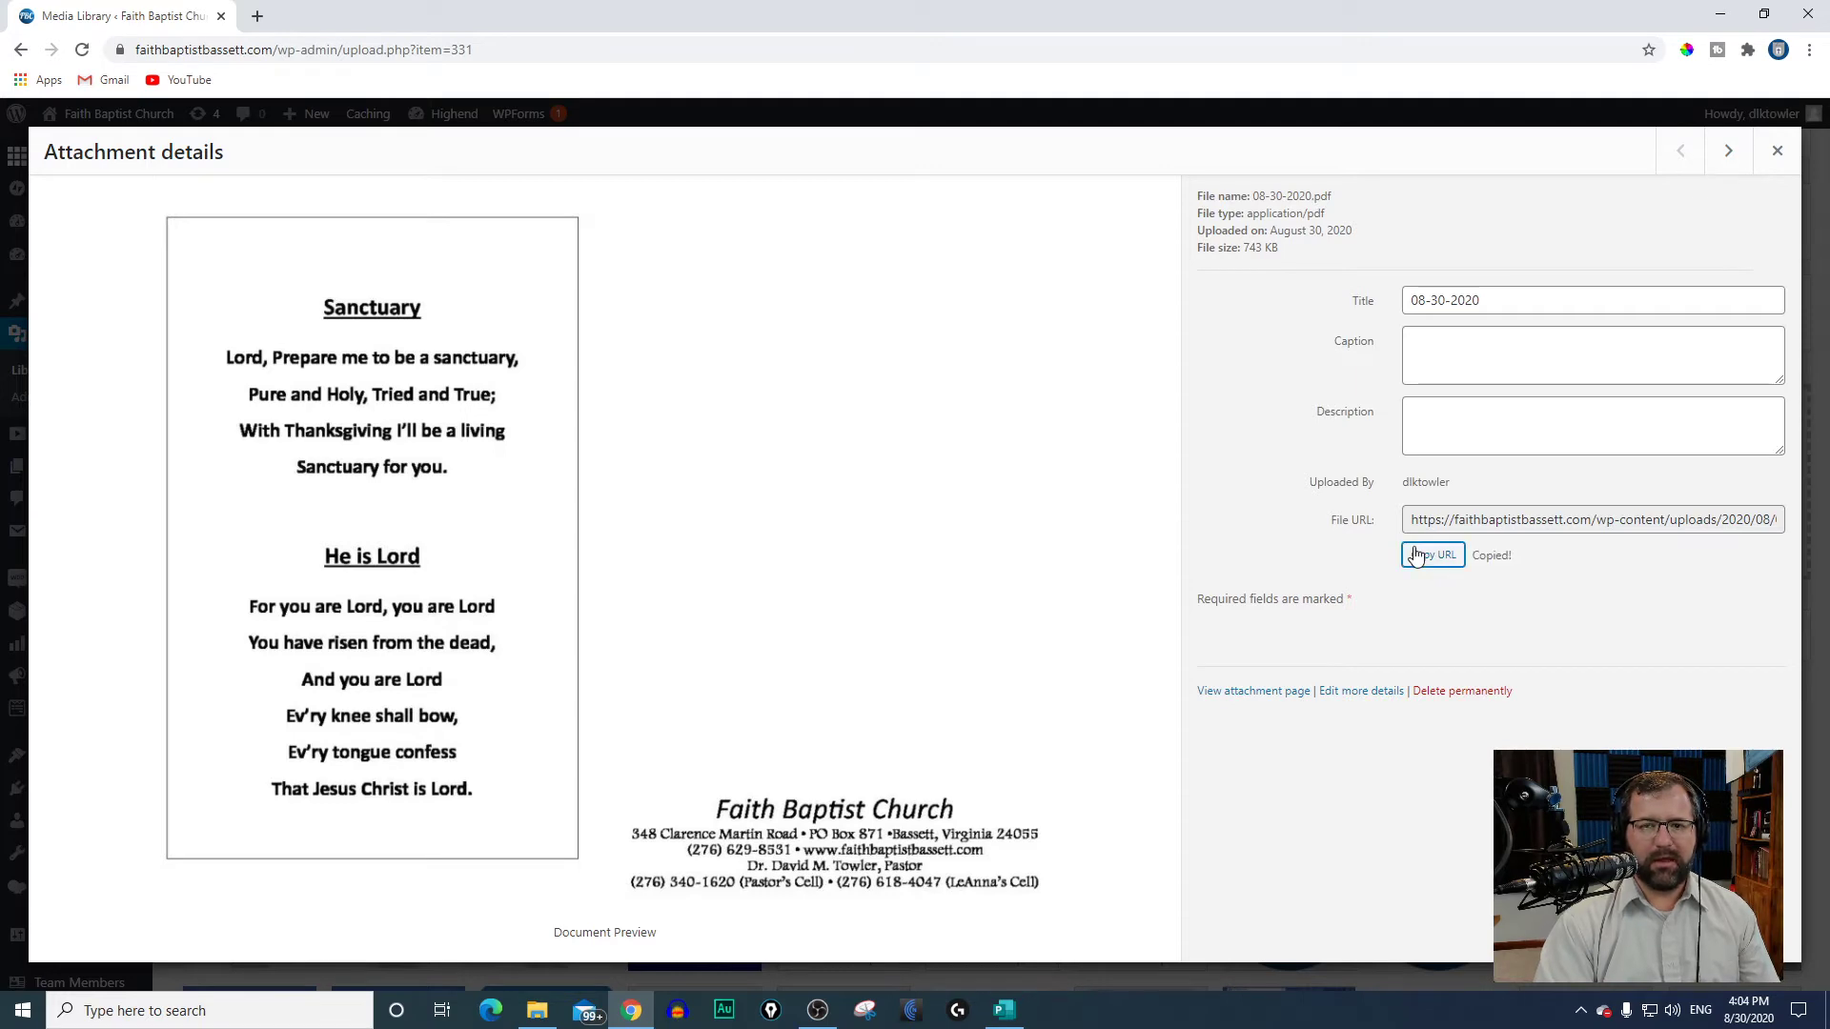
click(1776, 151)
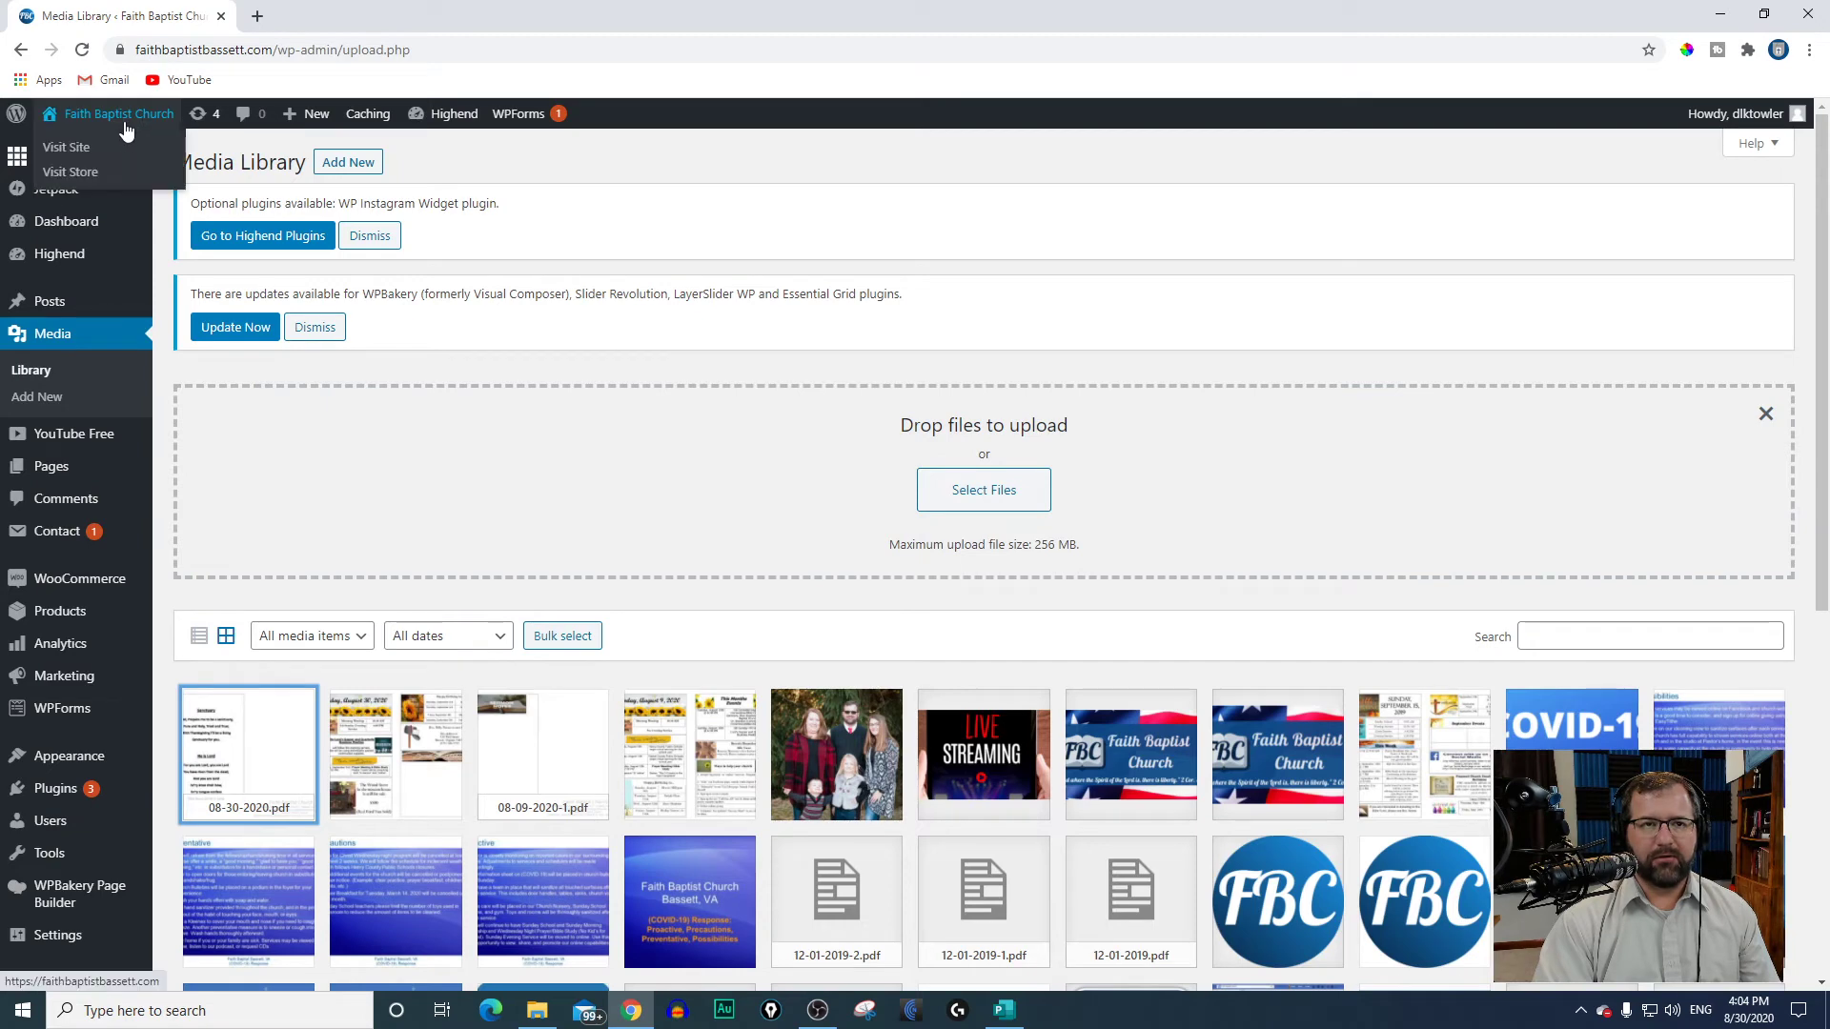
Step: Open the site's Church Bulletins page for back-end editing and look through its content and settings
click(105, 149)
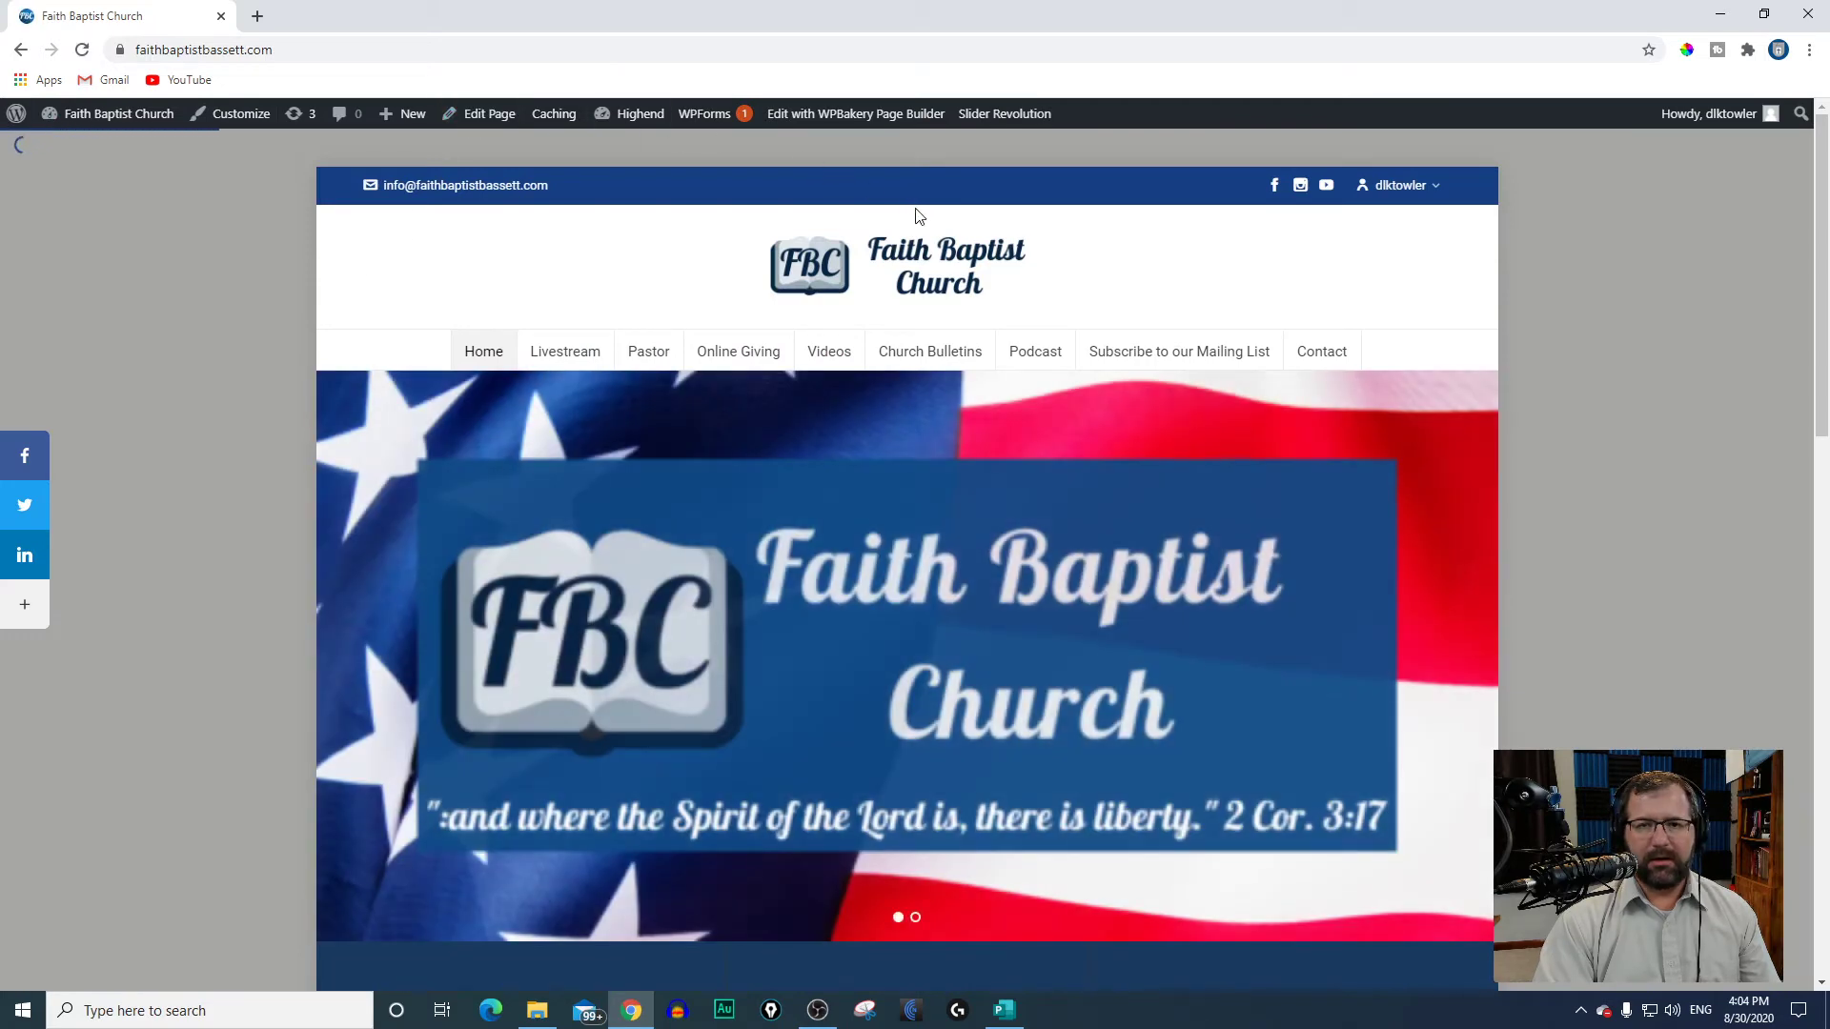
click(944, 362)
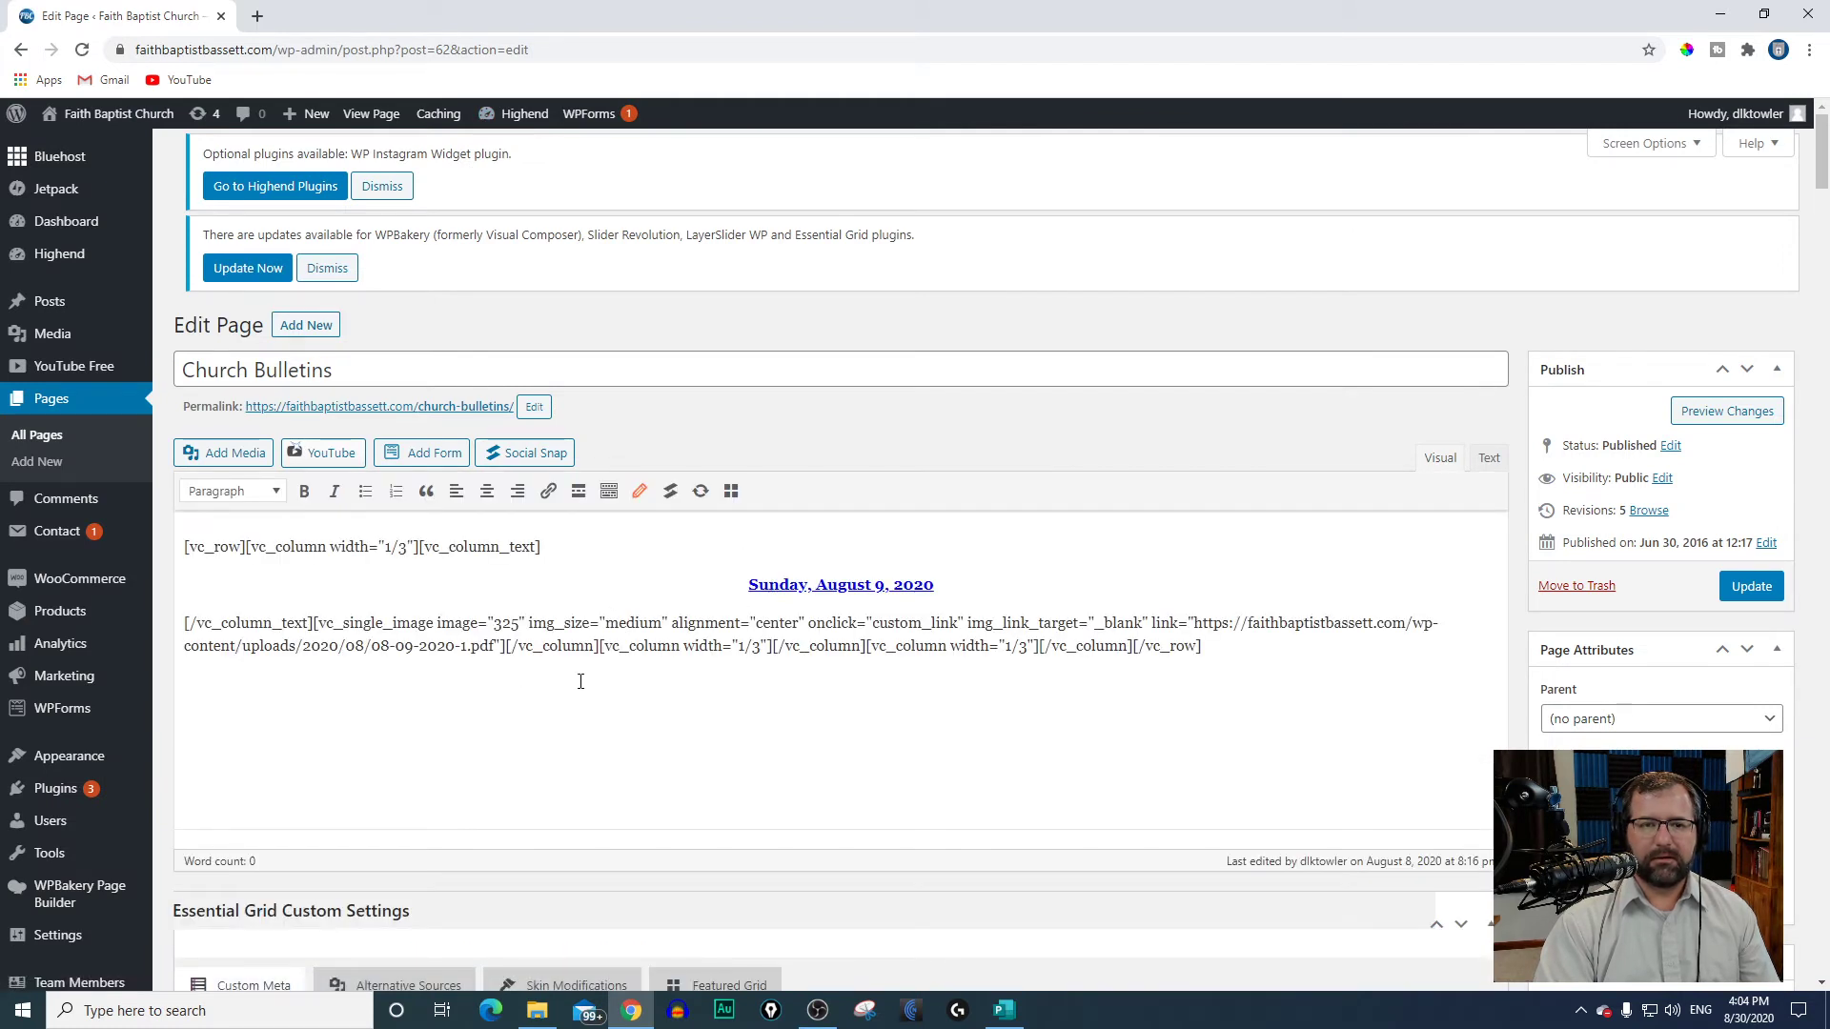
scroll(583, 703, down, 3)
scroll(583, 705, up, 3)
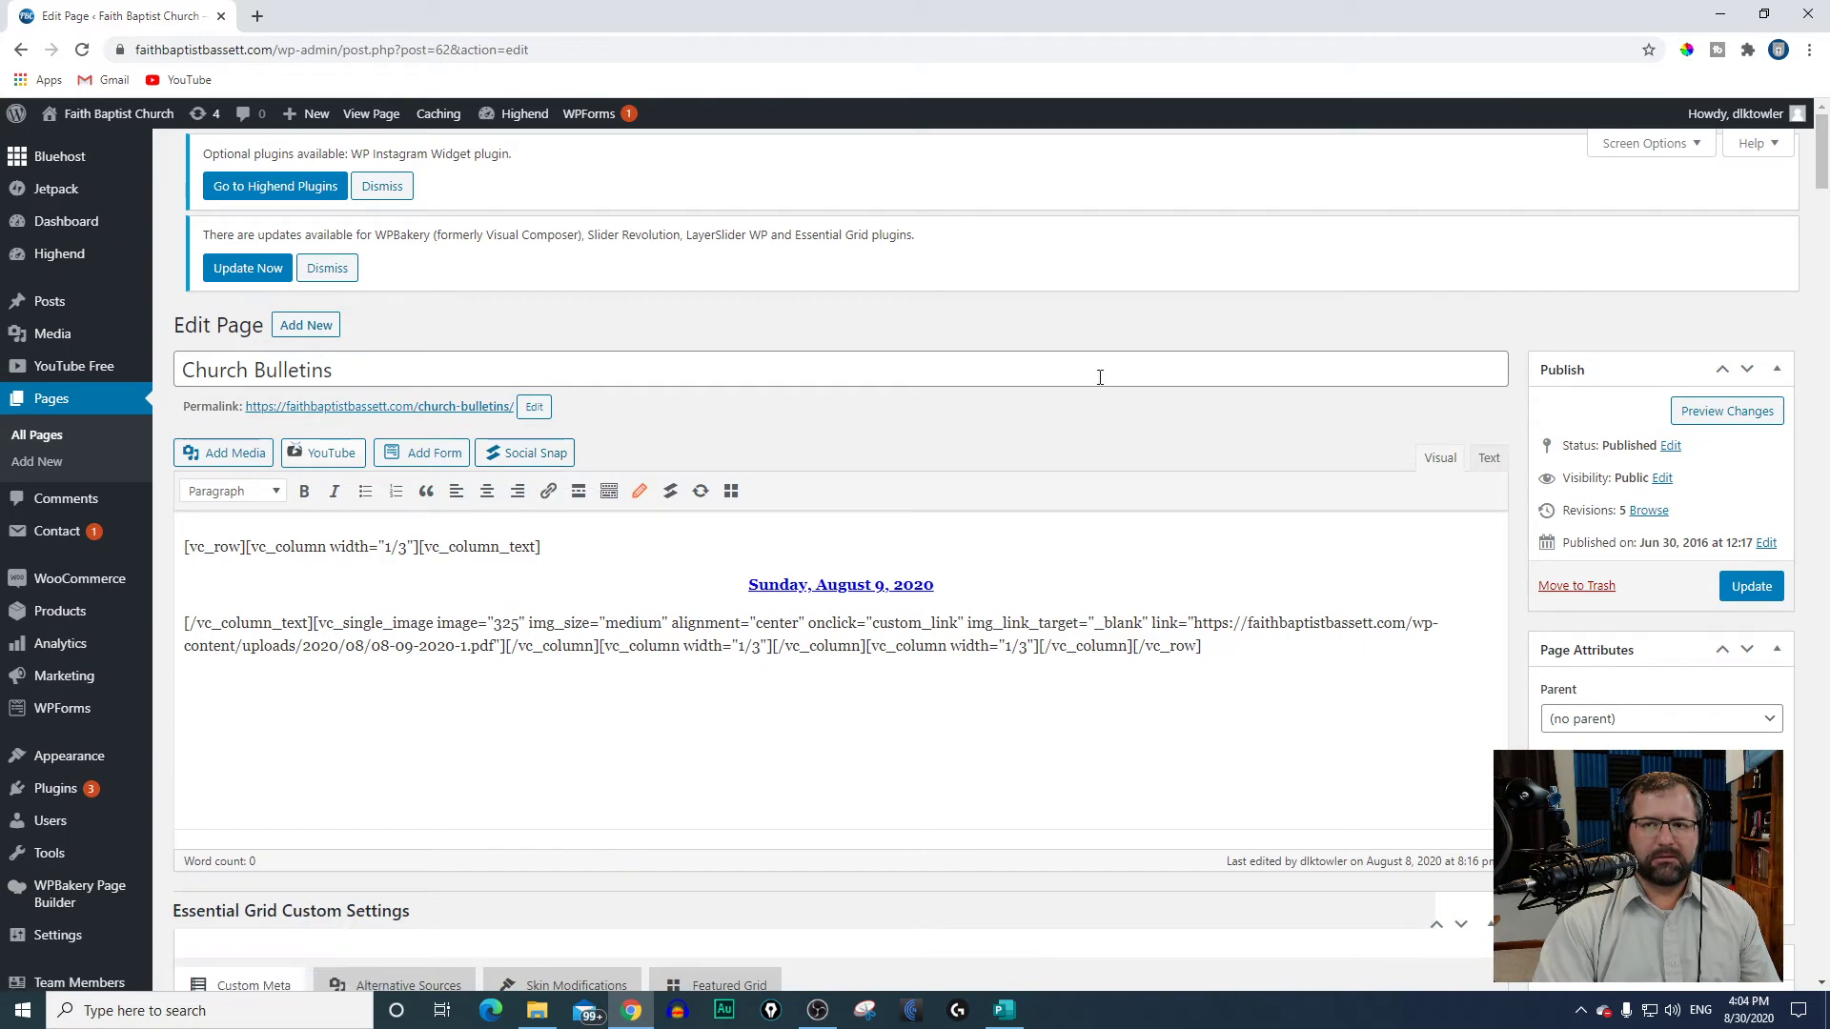
scroll(759, 678, down, 4)
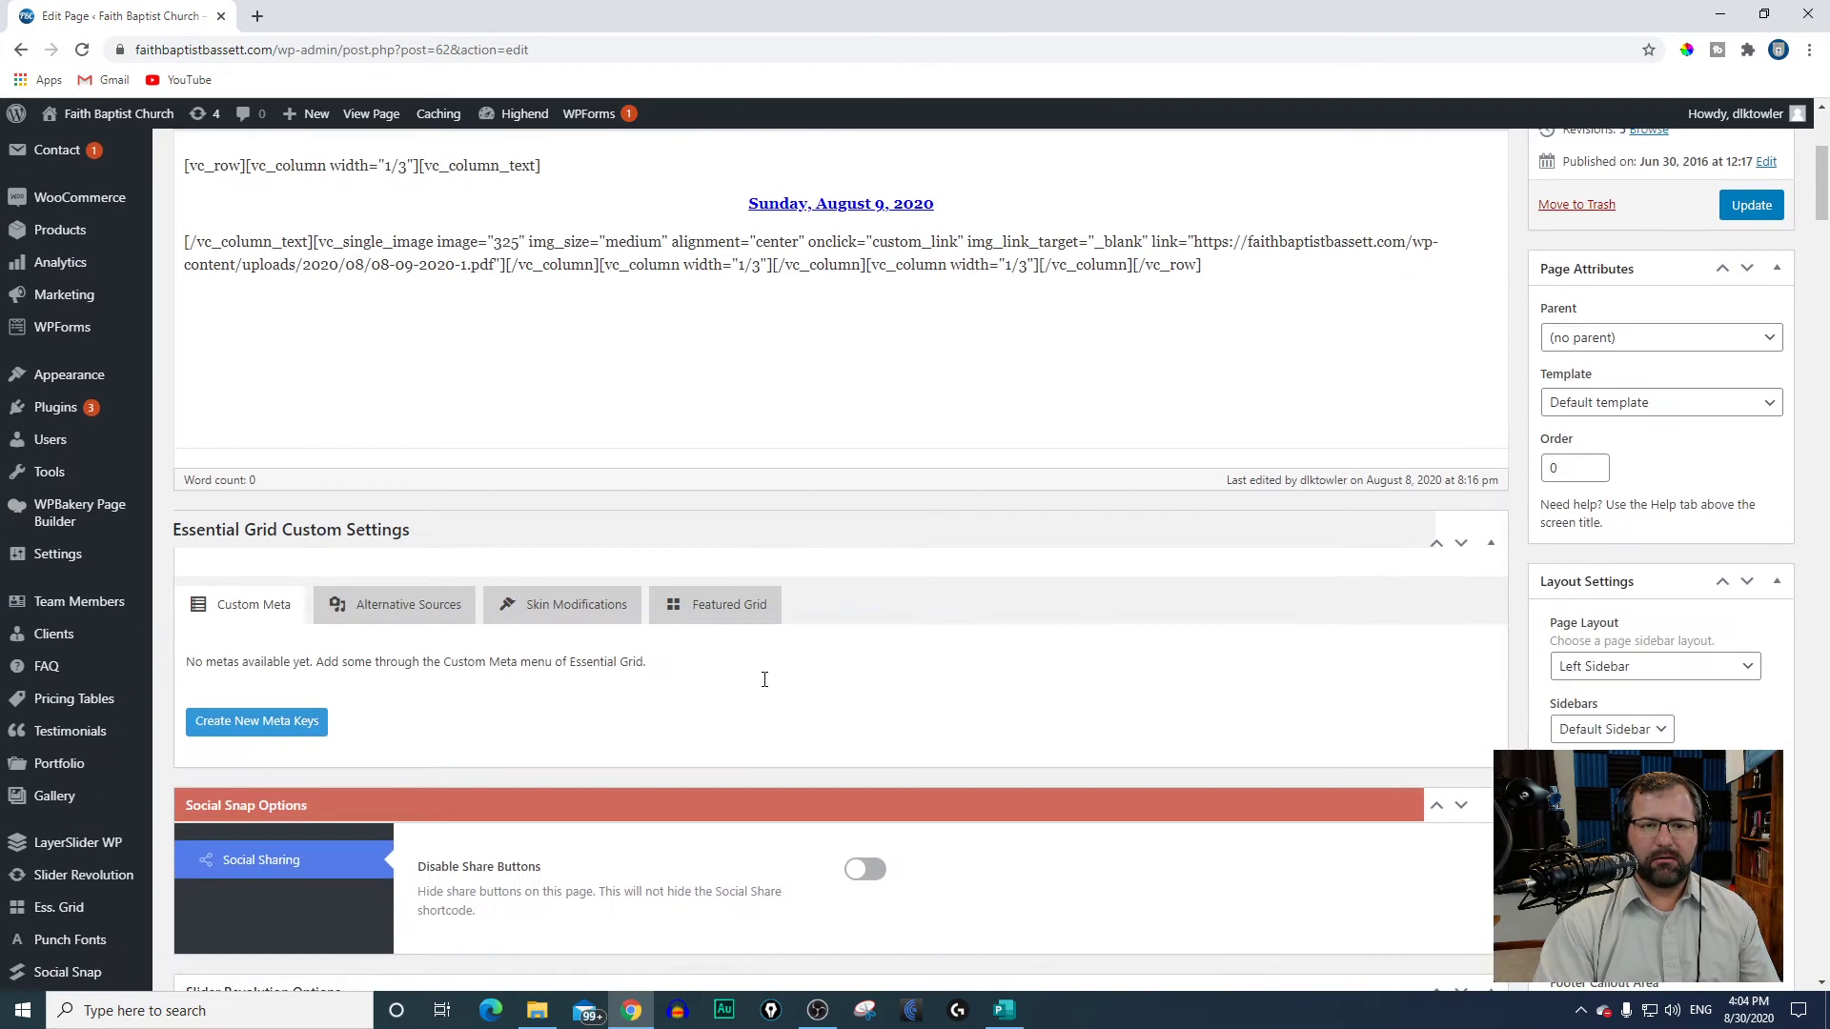
scroll(769, 683, down, 6)
scroll(771, 684, up, 3)
scroll(770, 682, up, 7)
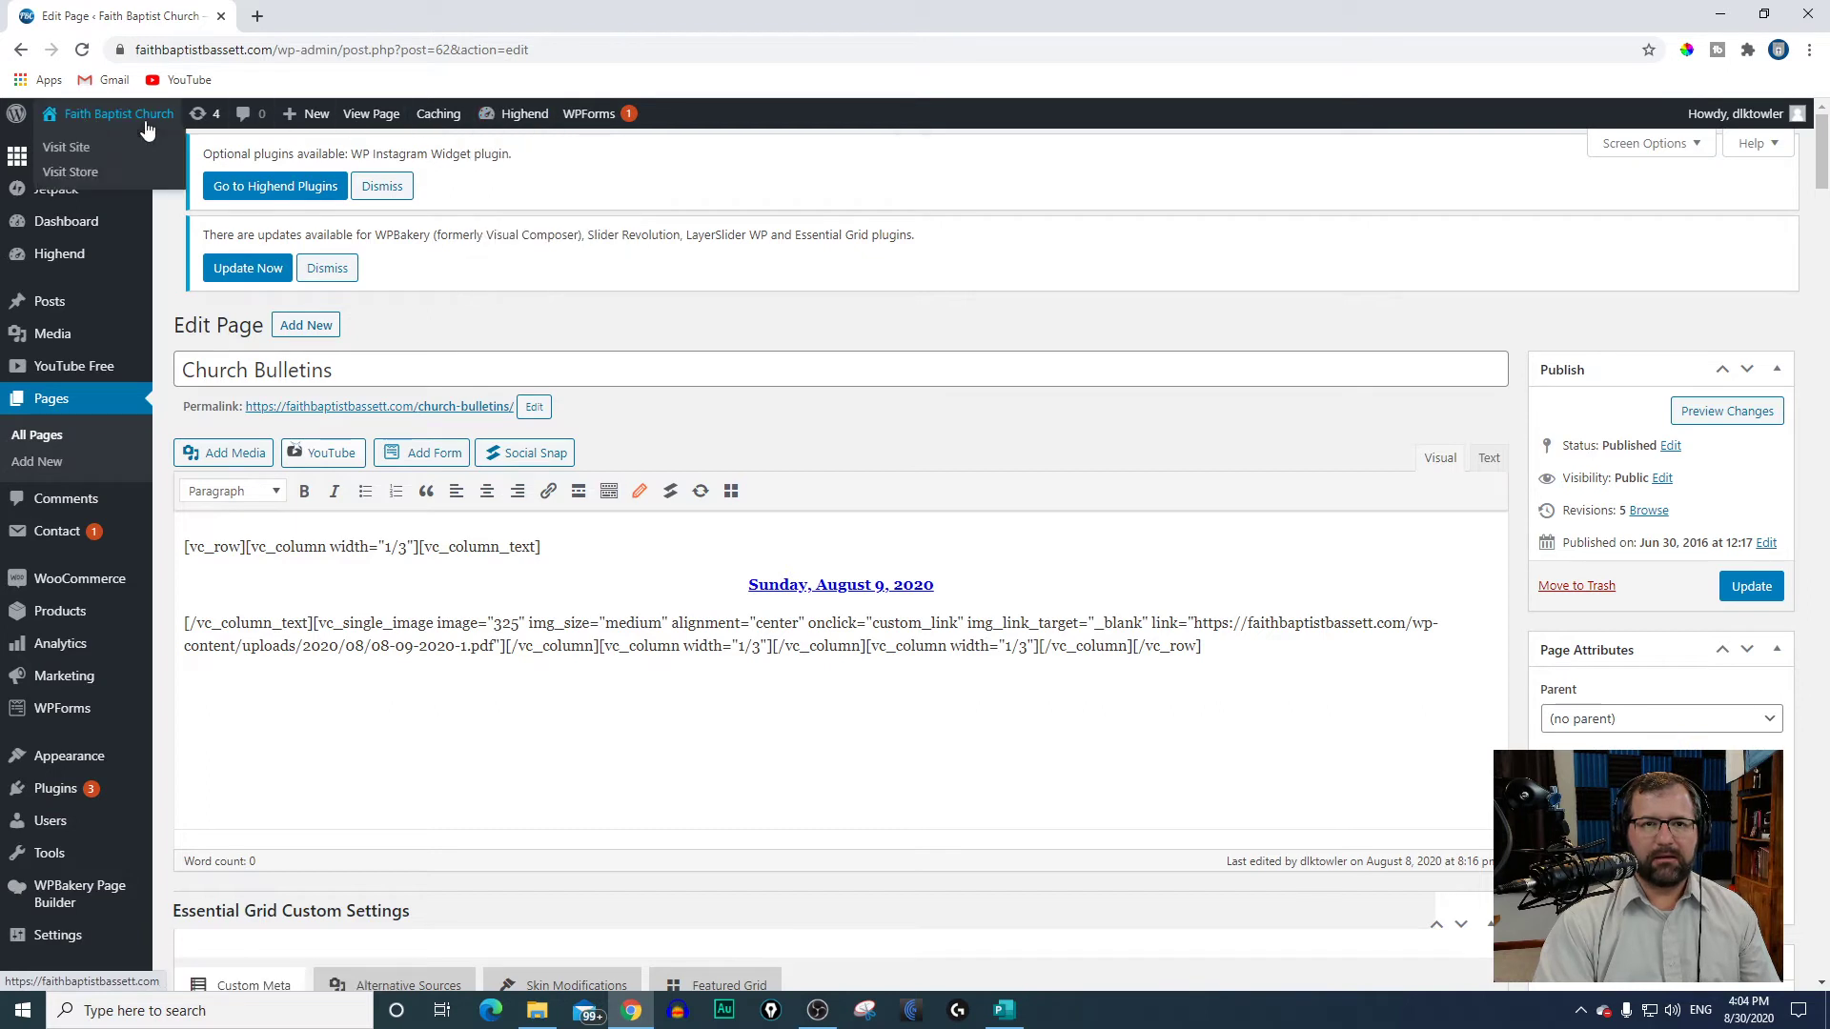
Step: View the live Church Bulletins page and open it for editing with WPBakery Page Builder
click(367, 115)
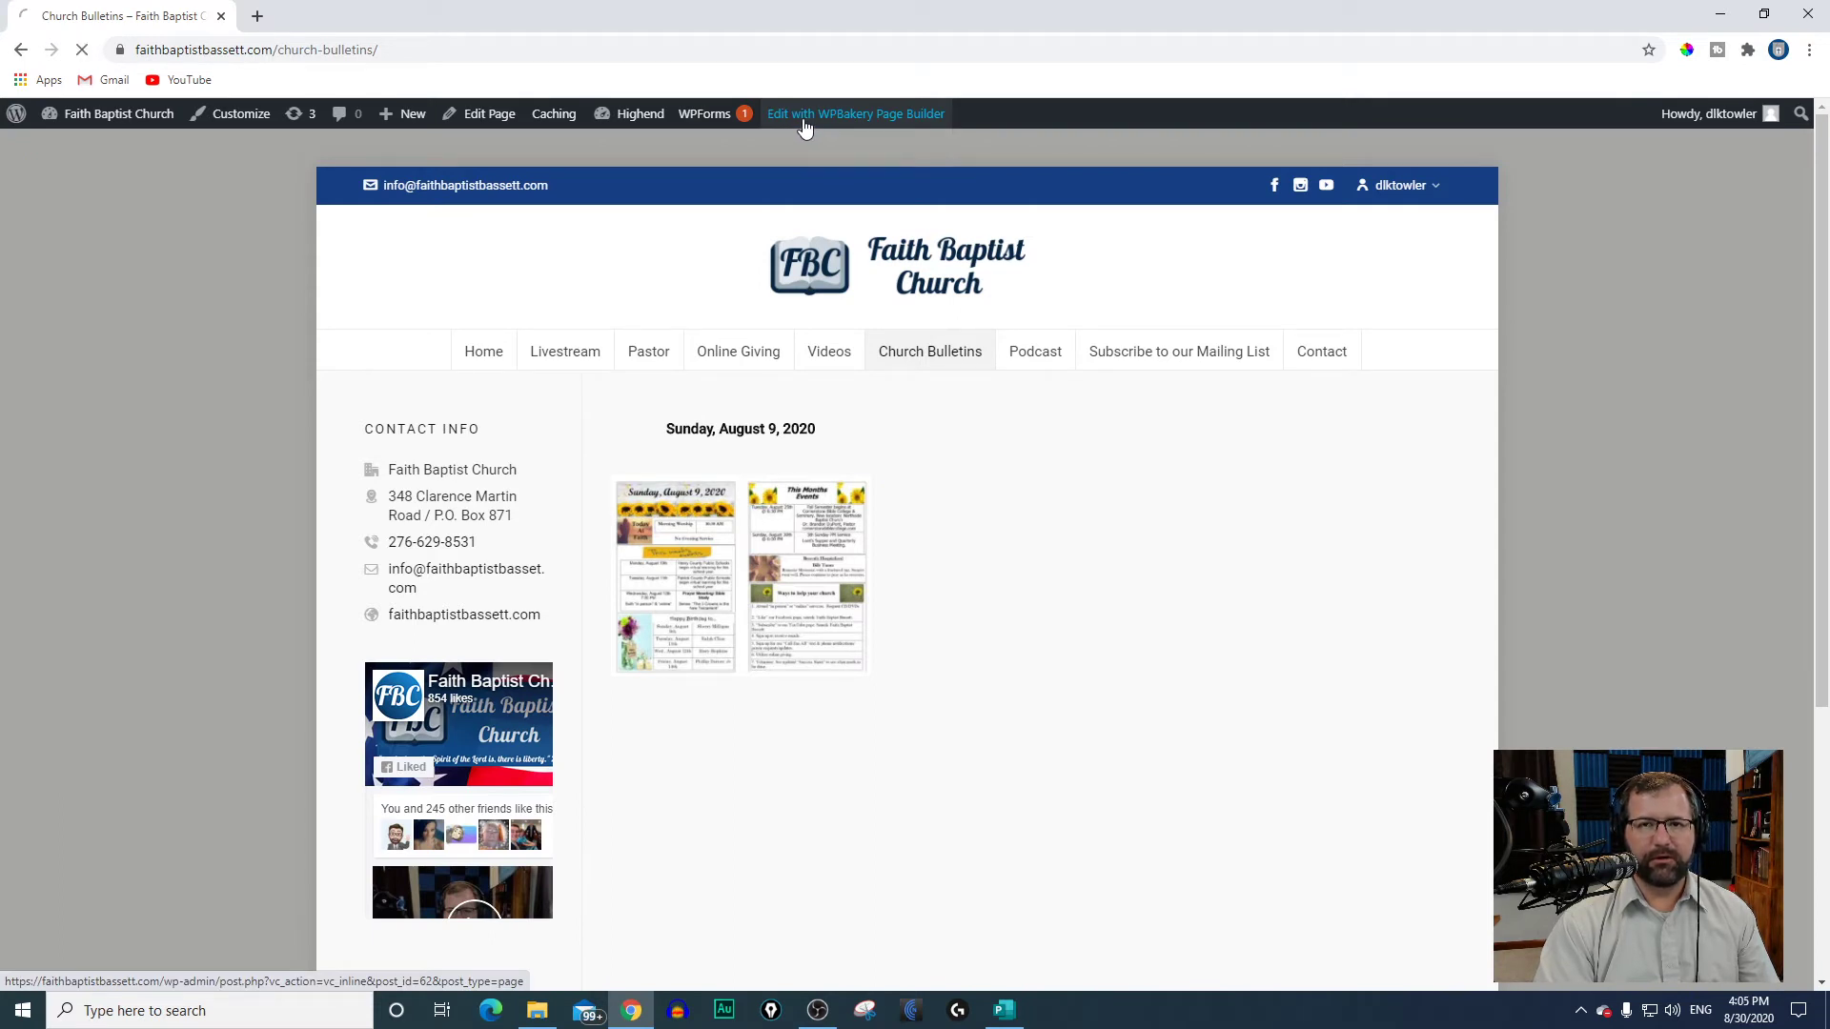
click(805, 127)
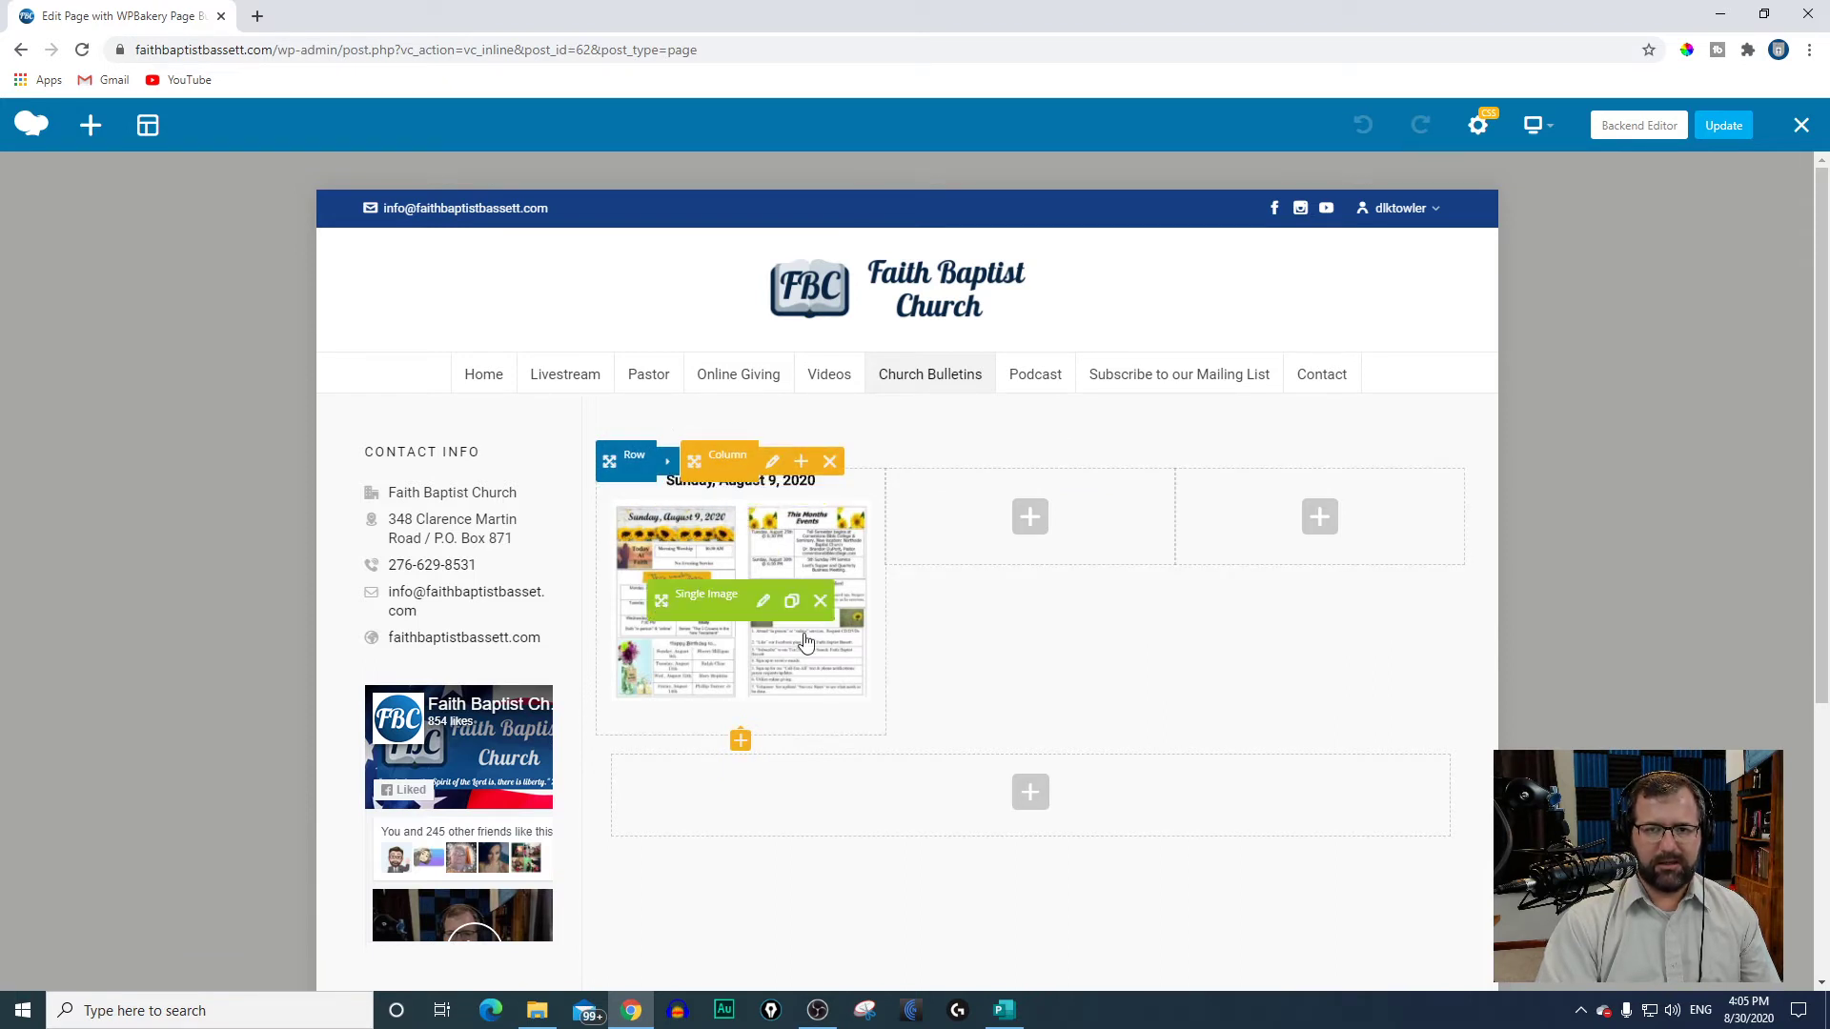
click(1028, 518)
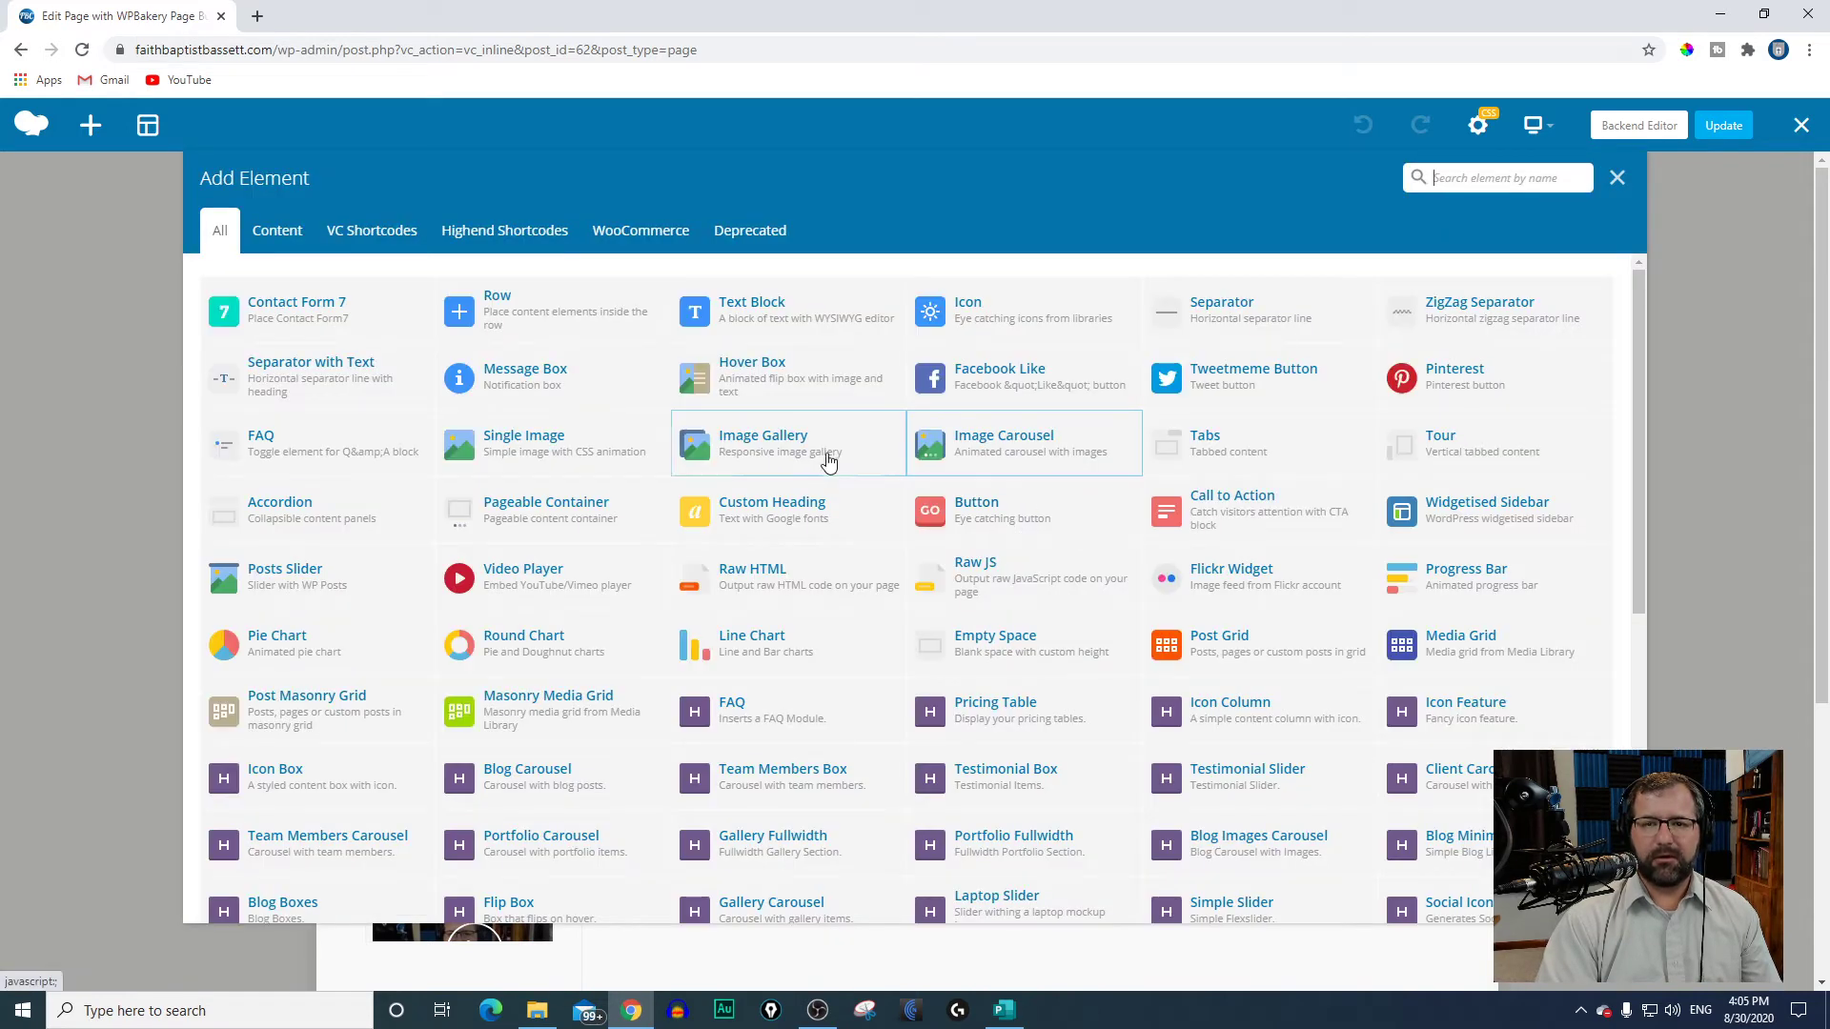
click(553, 458)
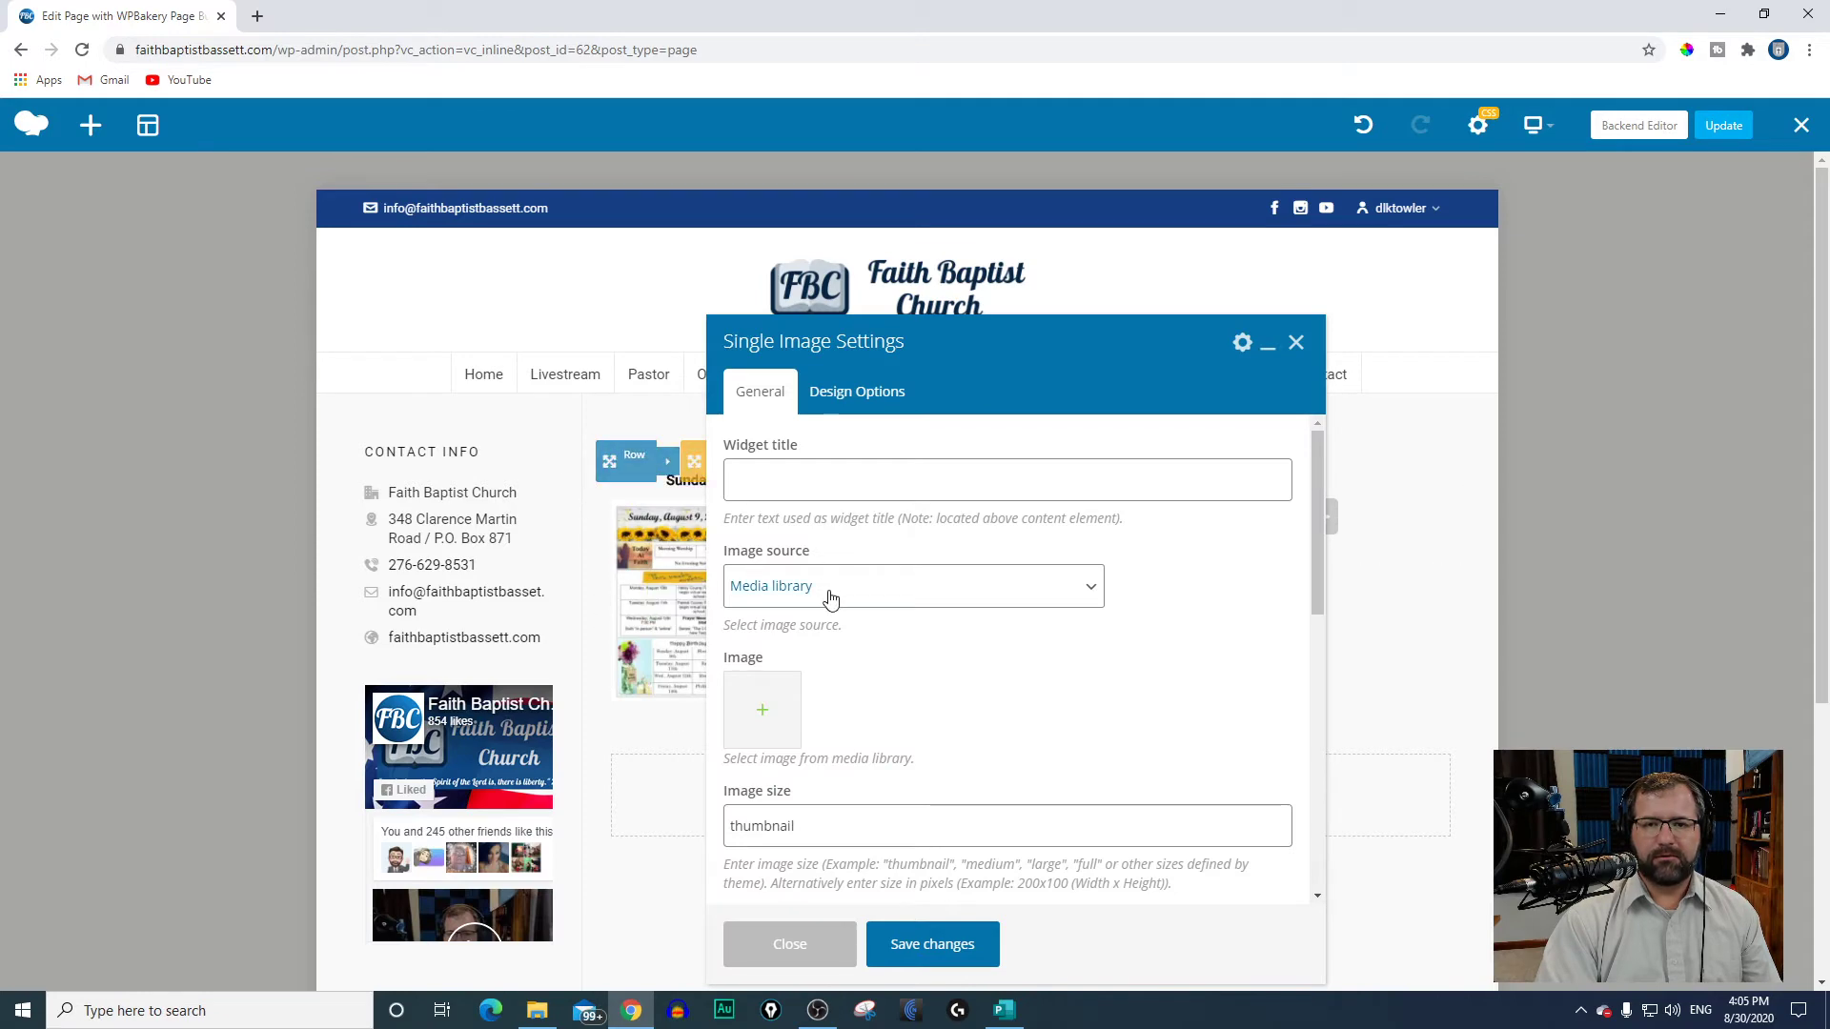
click(765, 710)
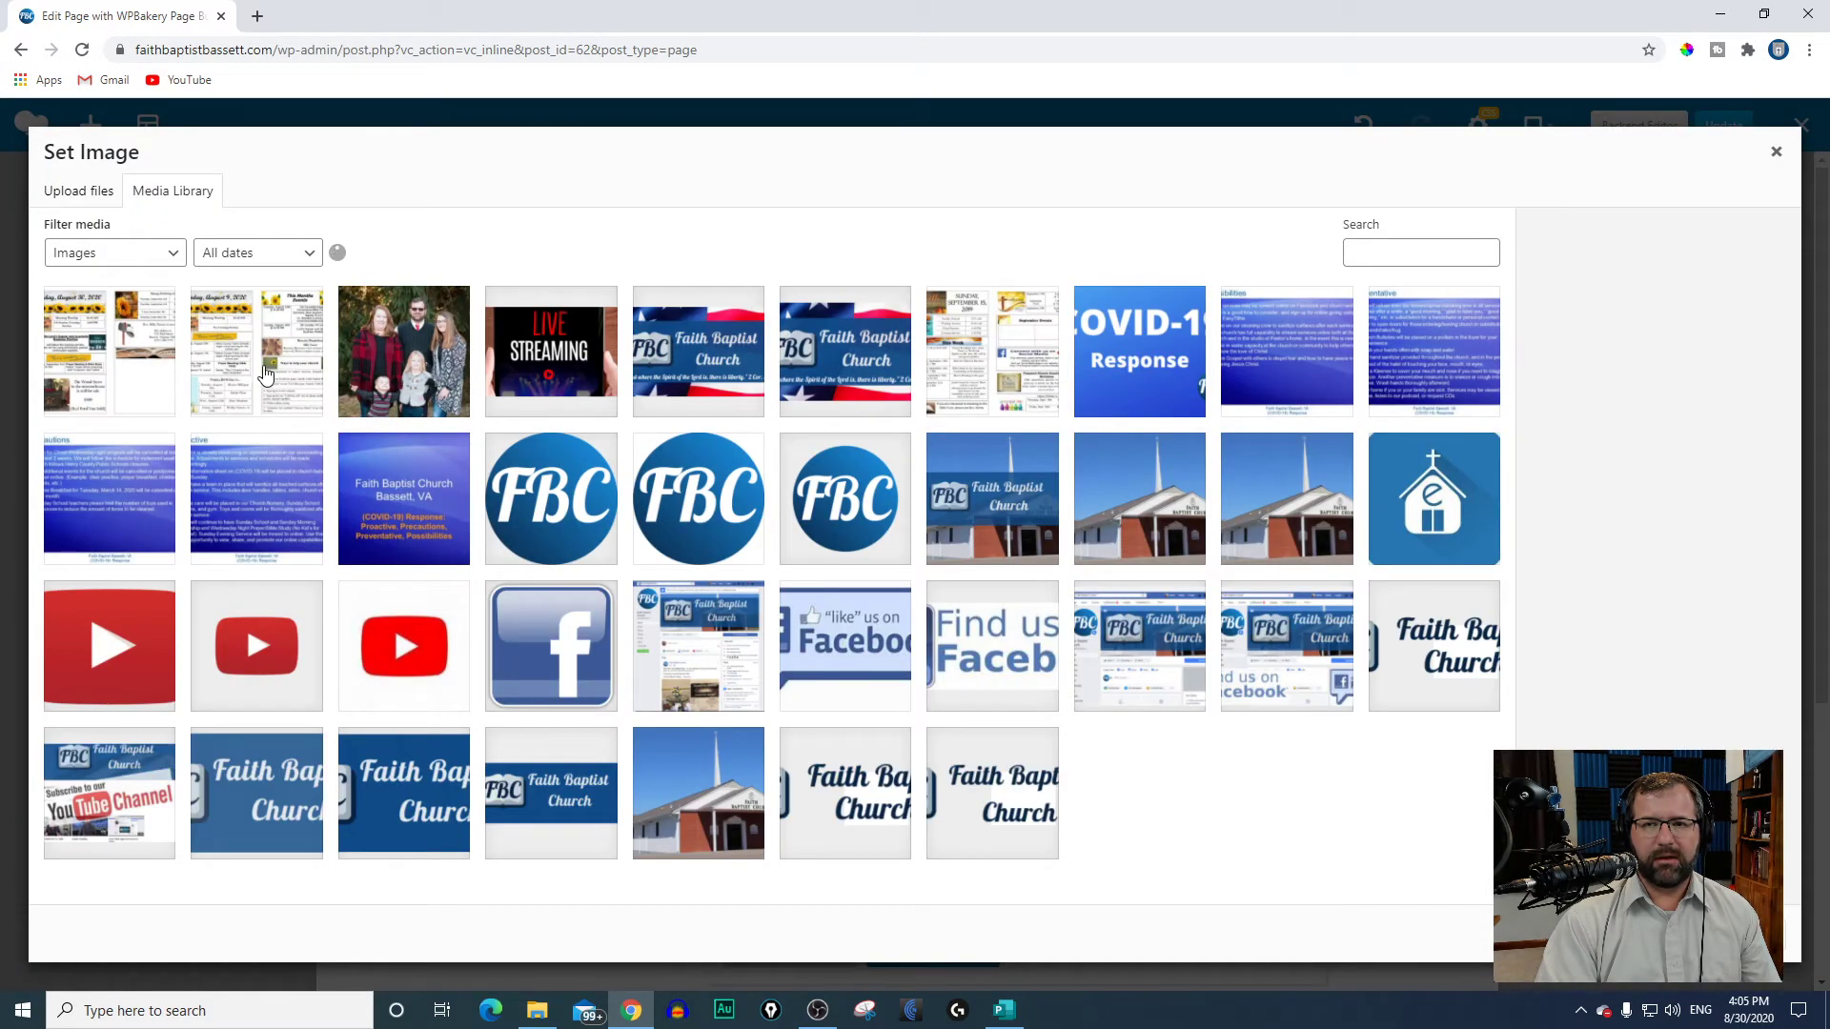
click(265, 375)
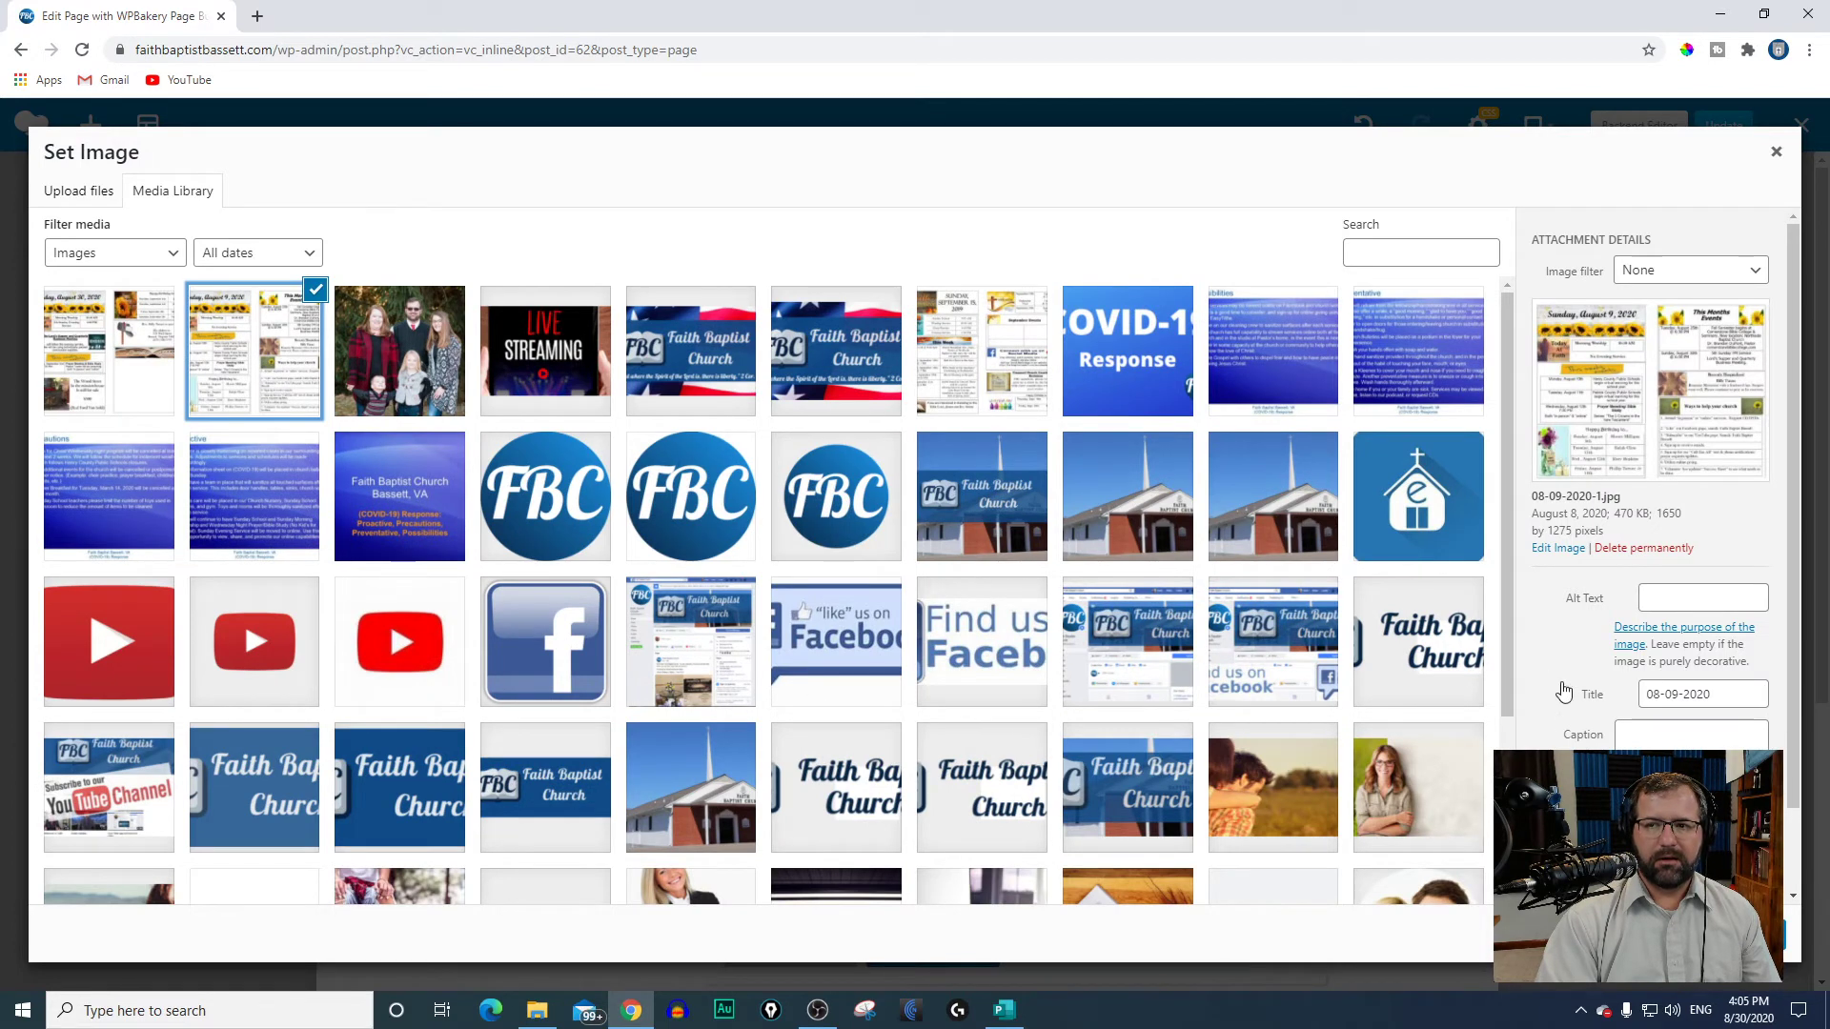
click(1744, 935)
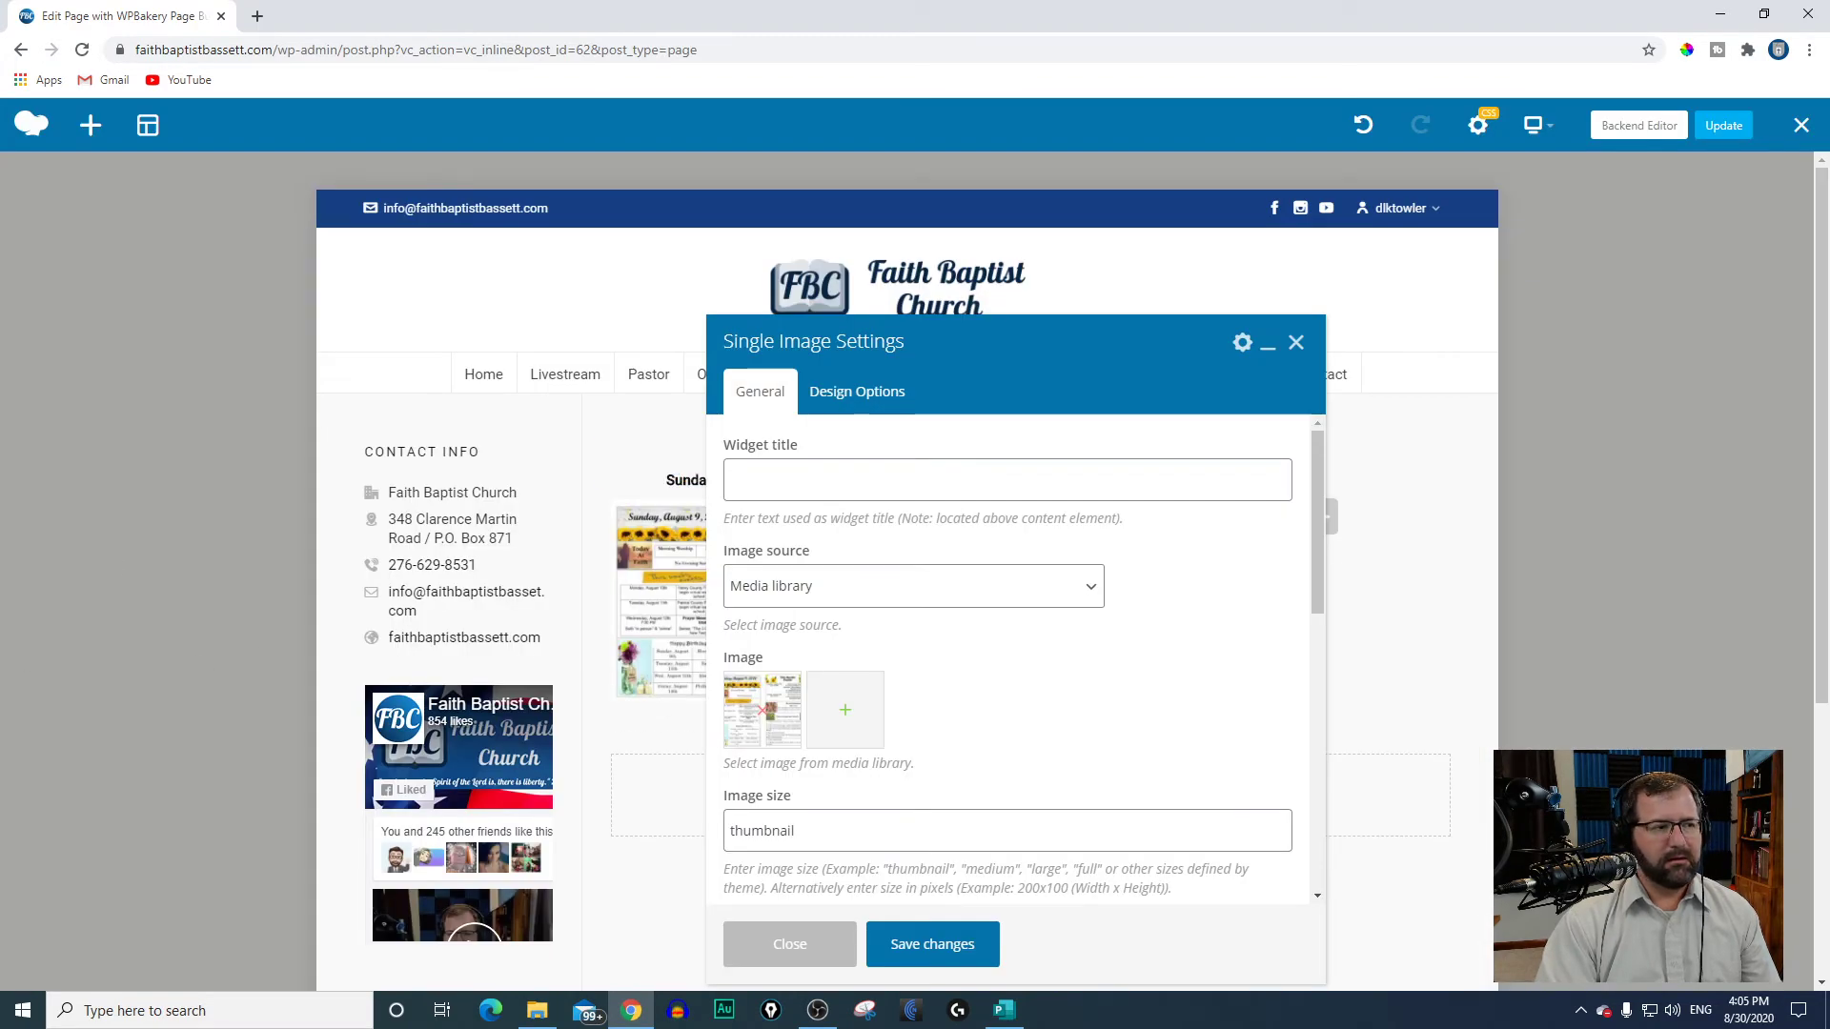
scroll(1096, 753, down, 2)
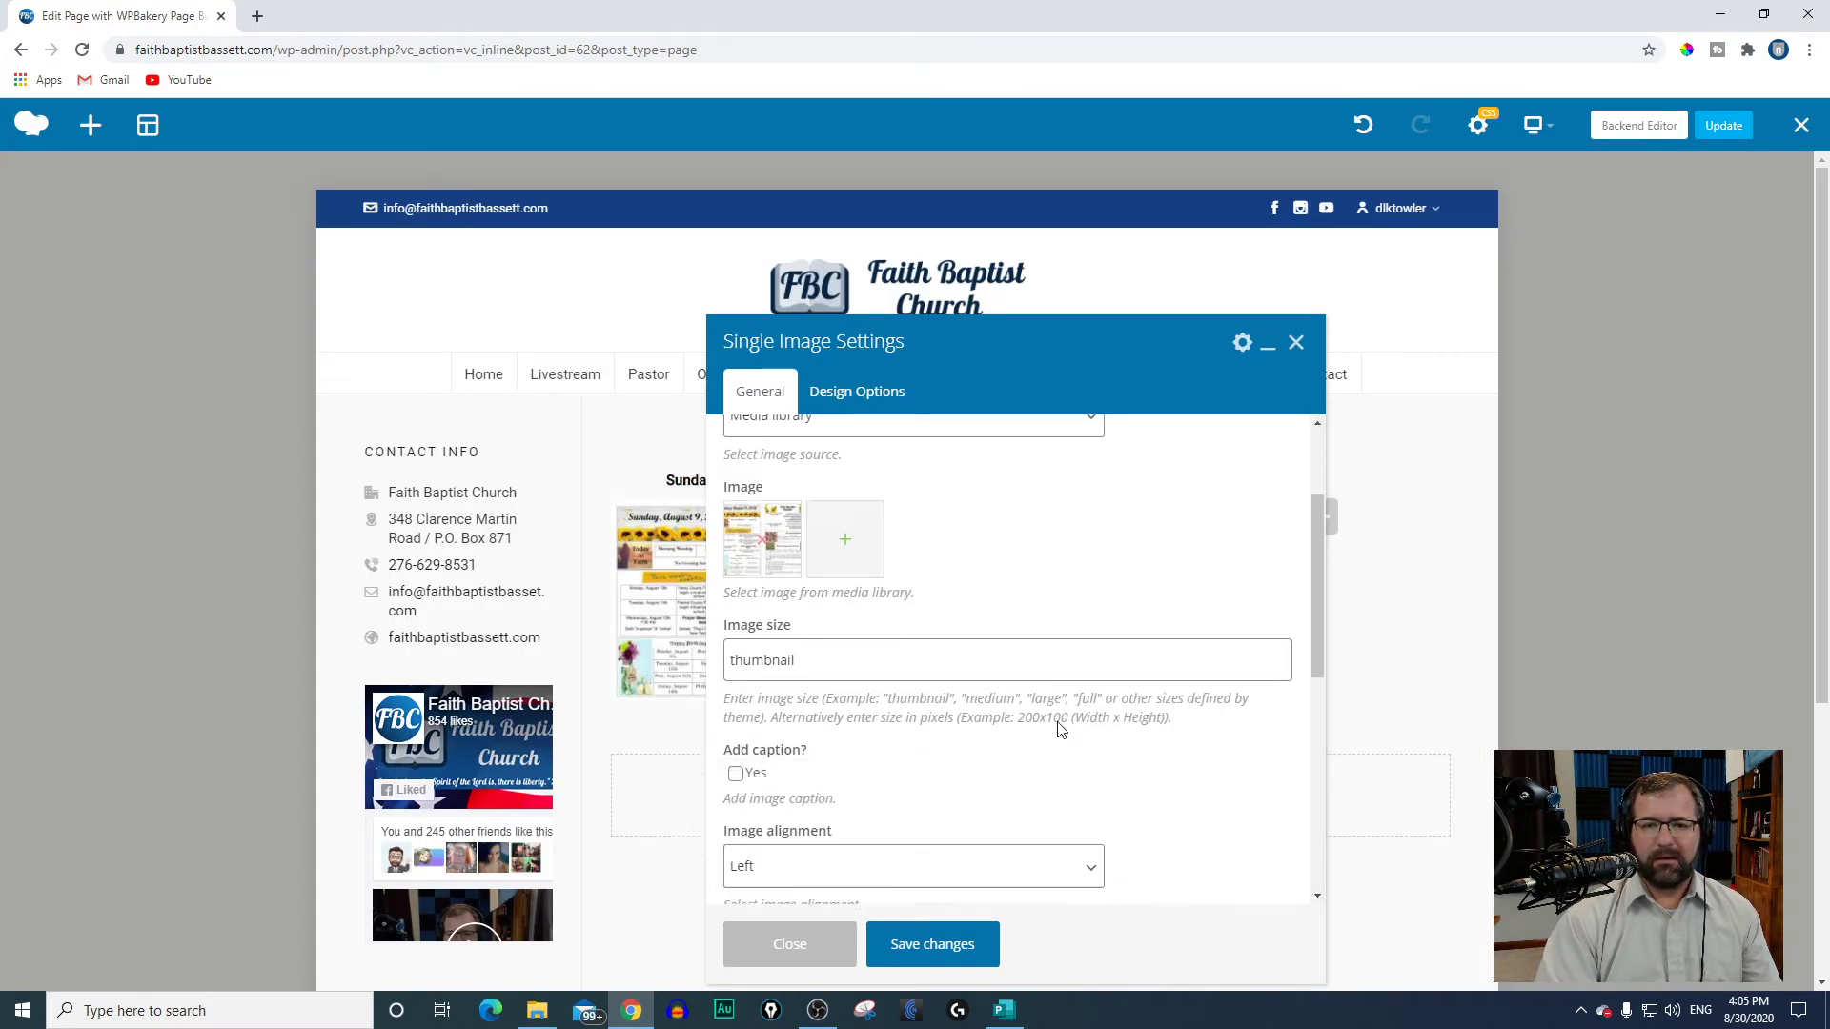
double_click(825, 645)
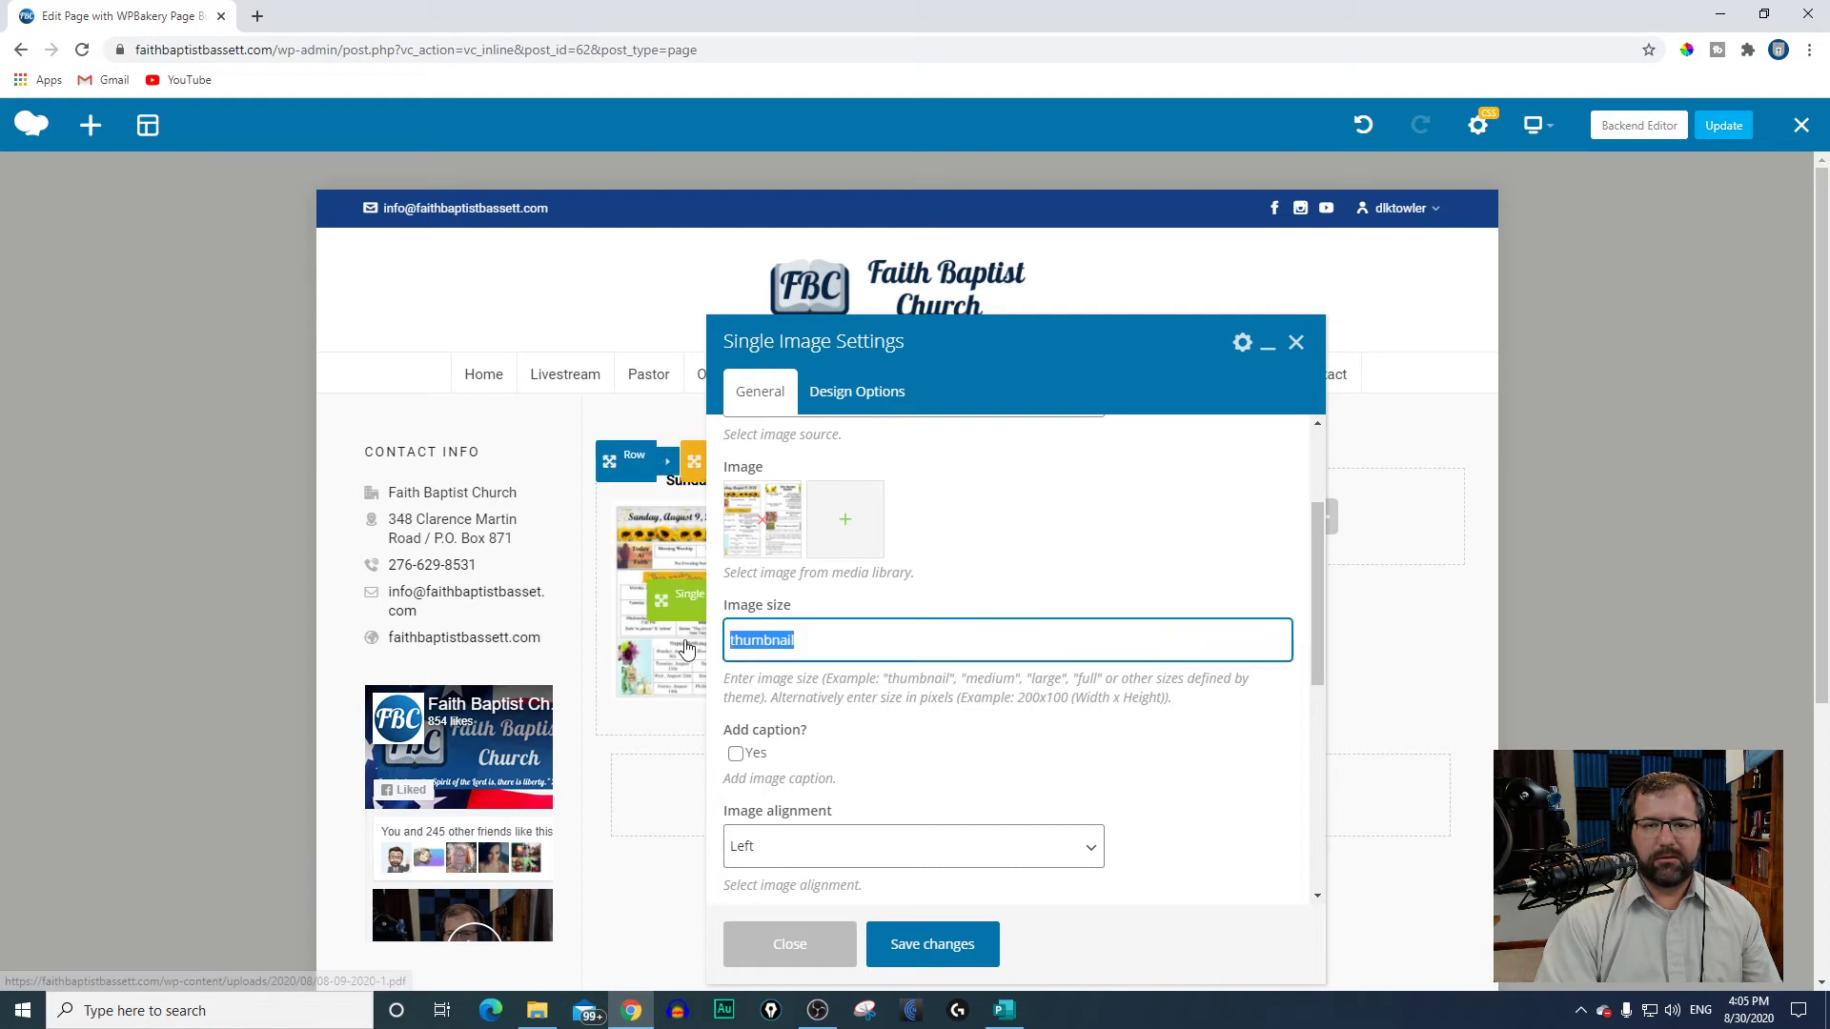
click(858, 652)
scroll(839, 600, up, 2)
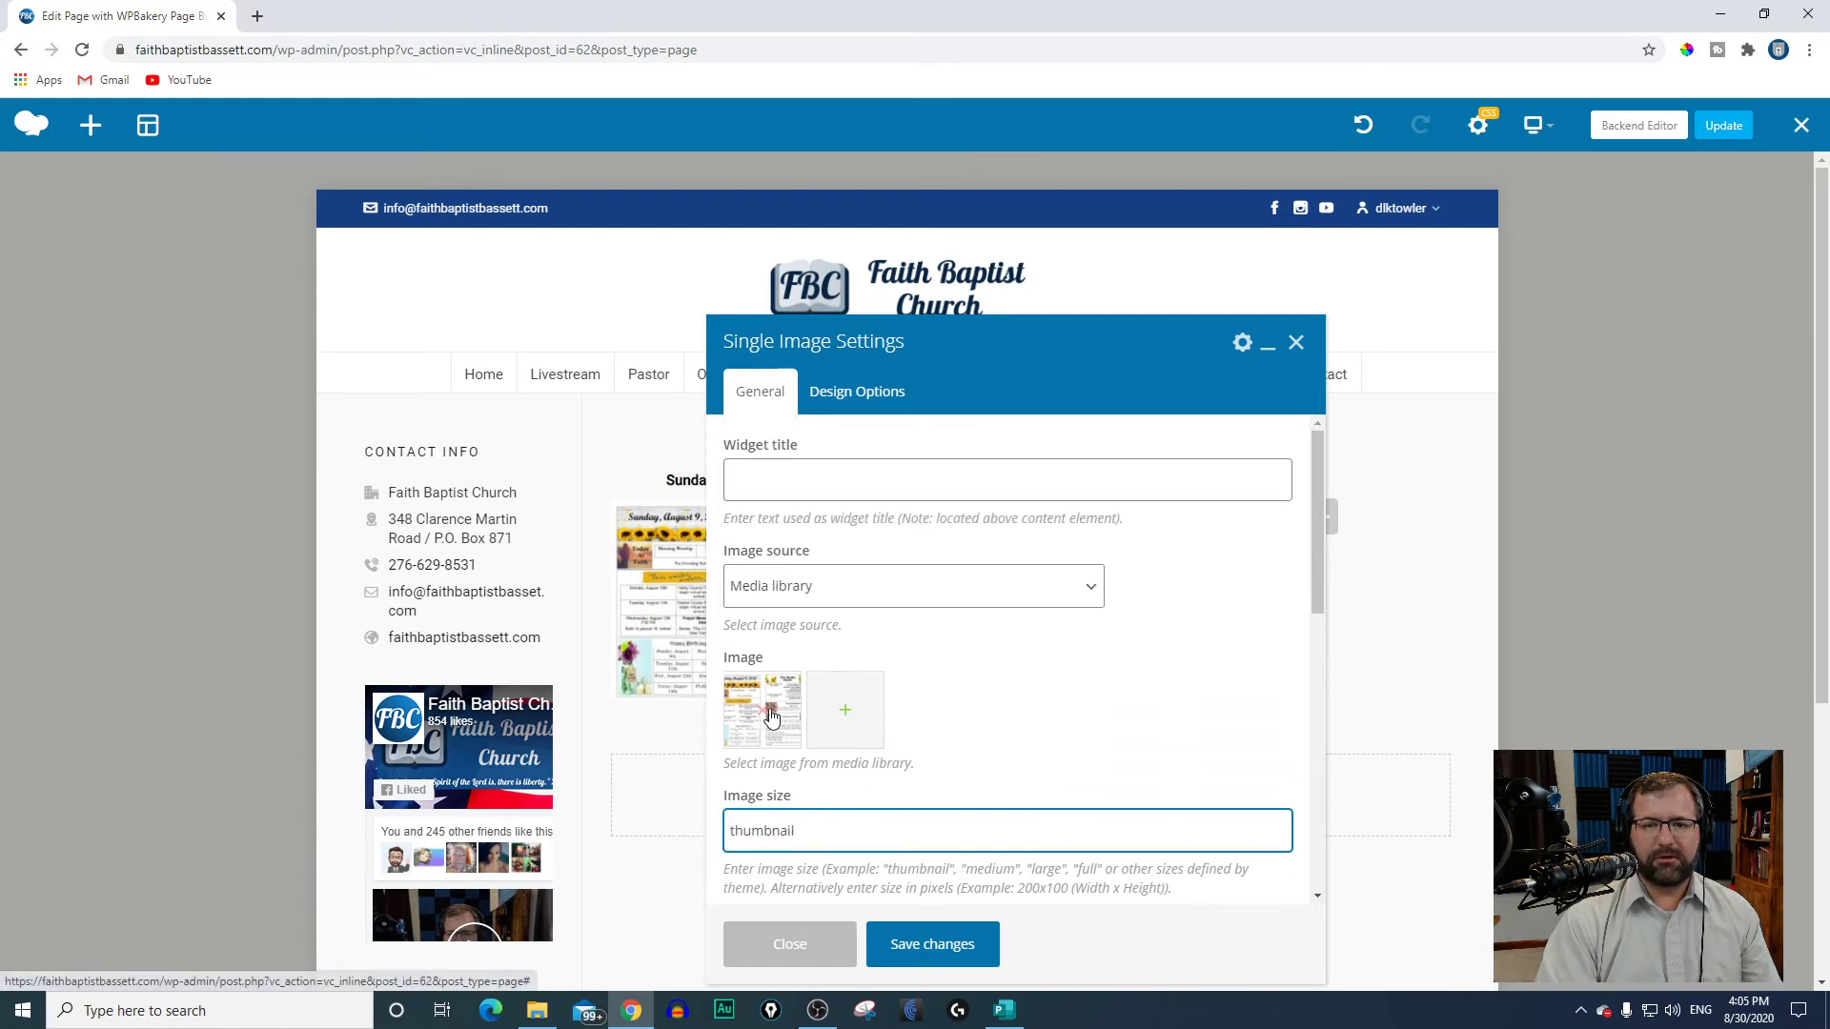
click(1297, 343)
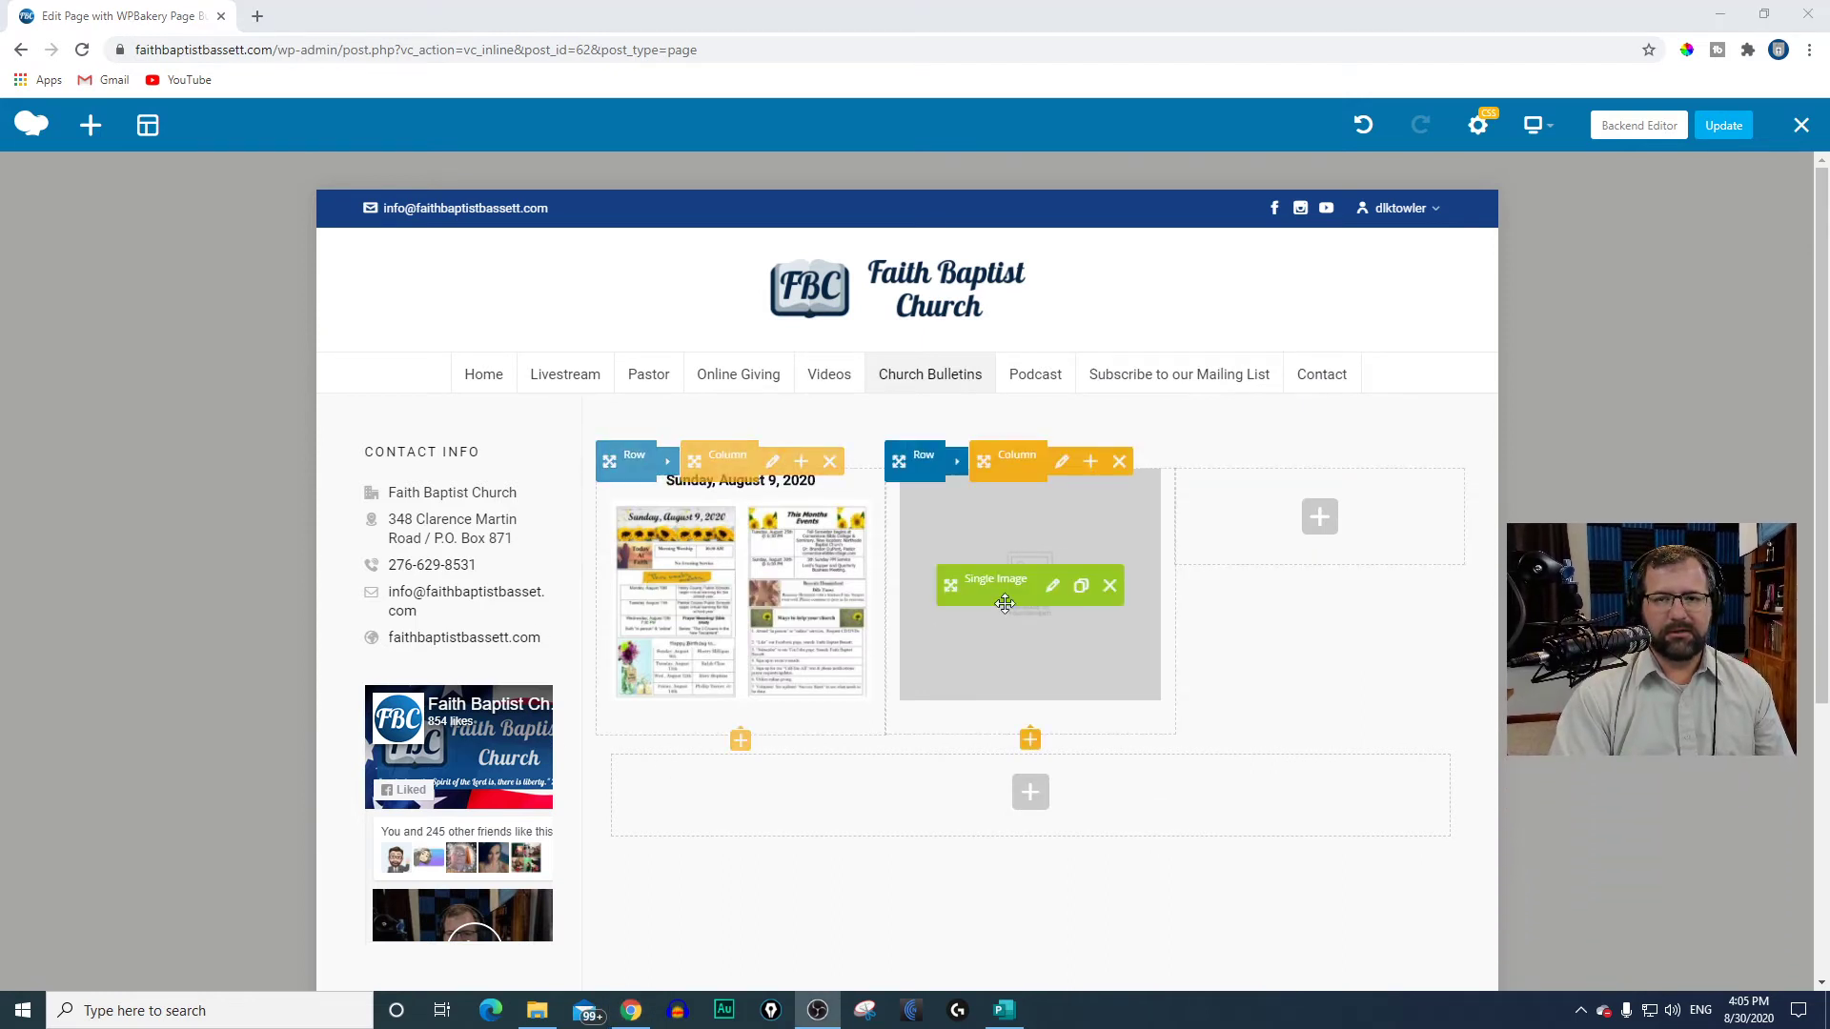
click(1100, 586)
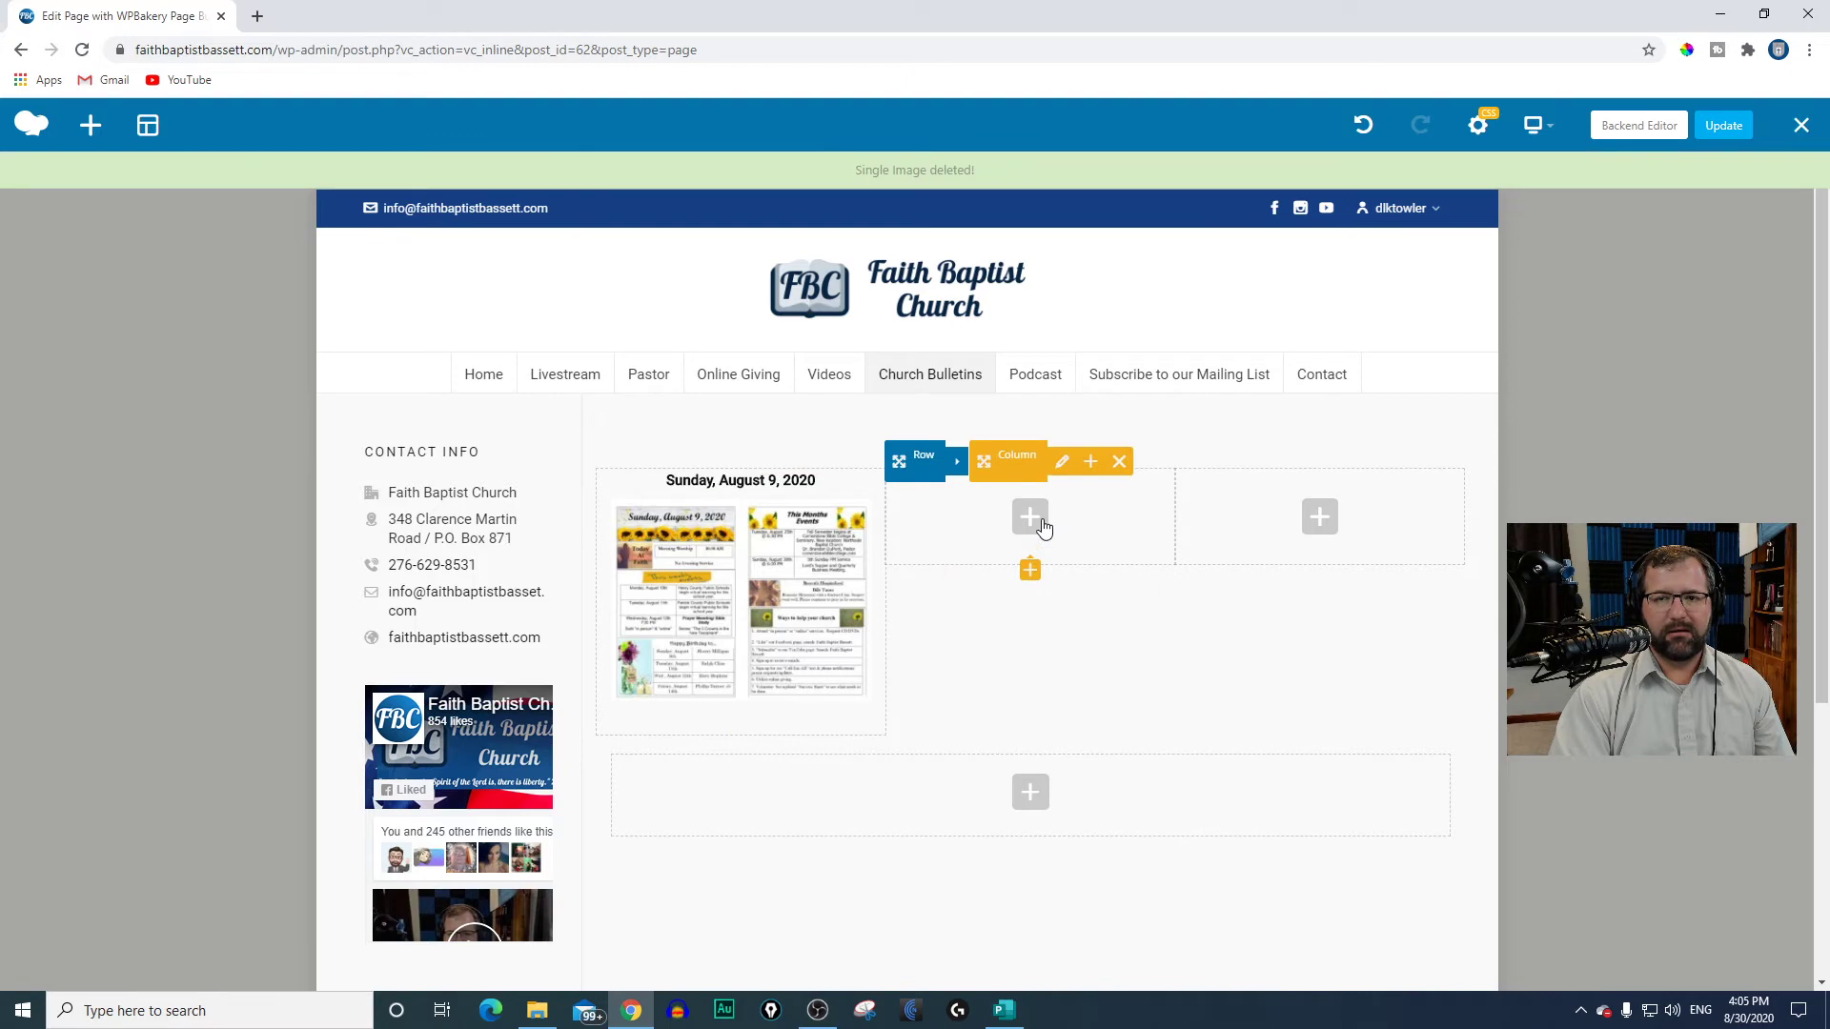
Step: Add a Single Image element to the empty middle column and set its image to 08-30-2020.jpg from the media library
click(1030, 518)
click(522, 450)
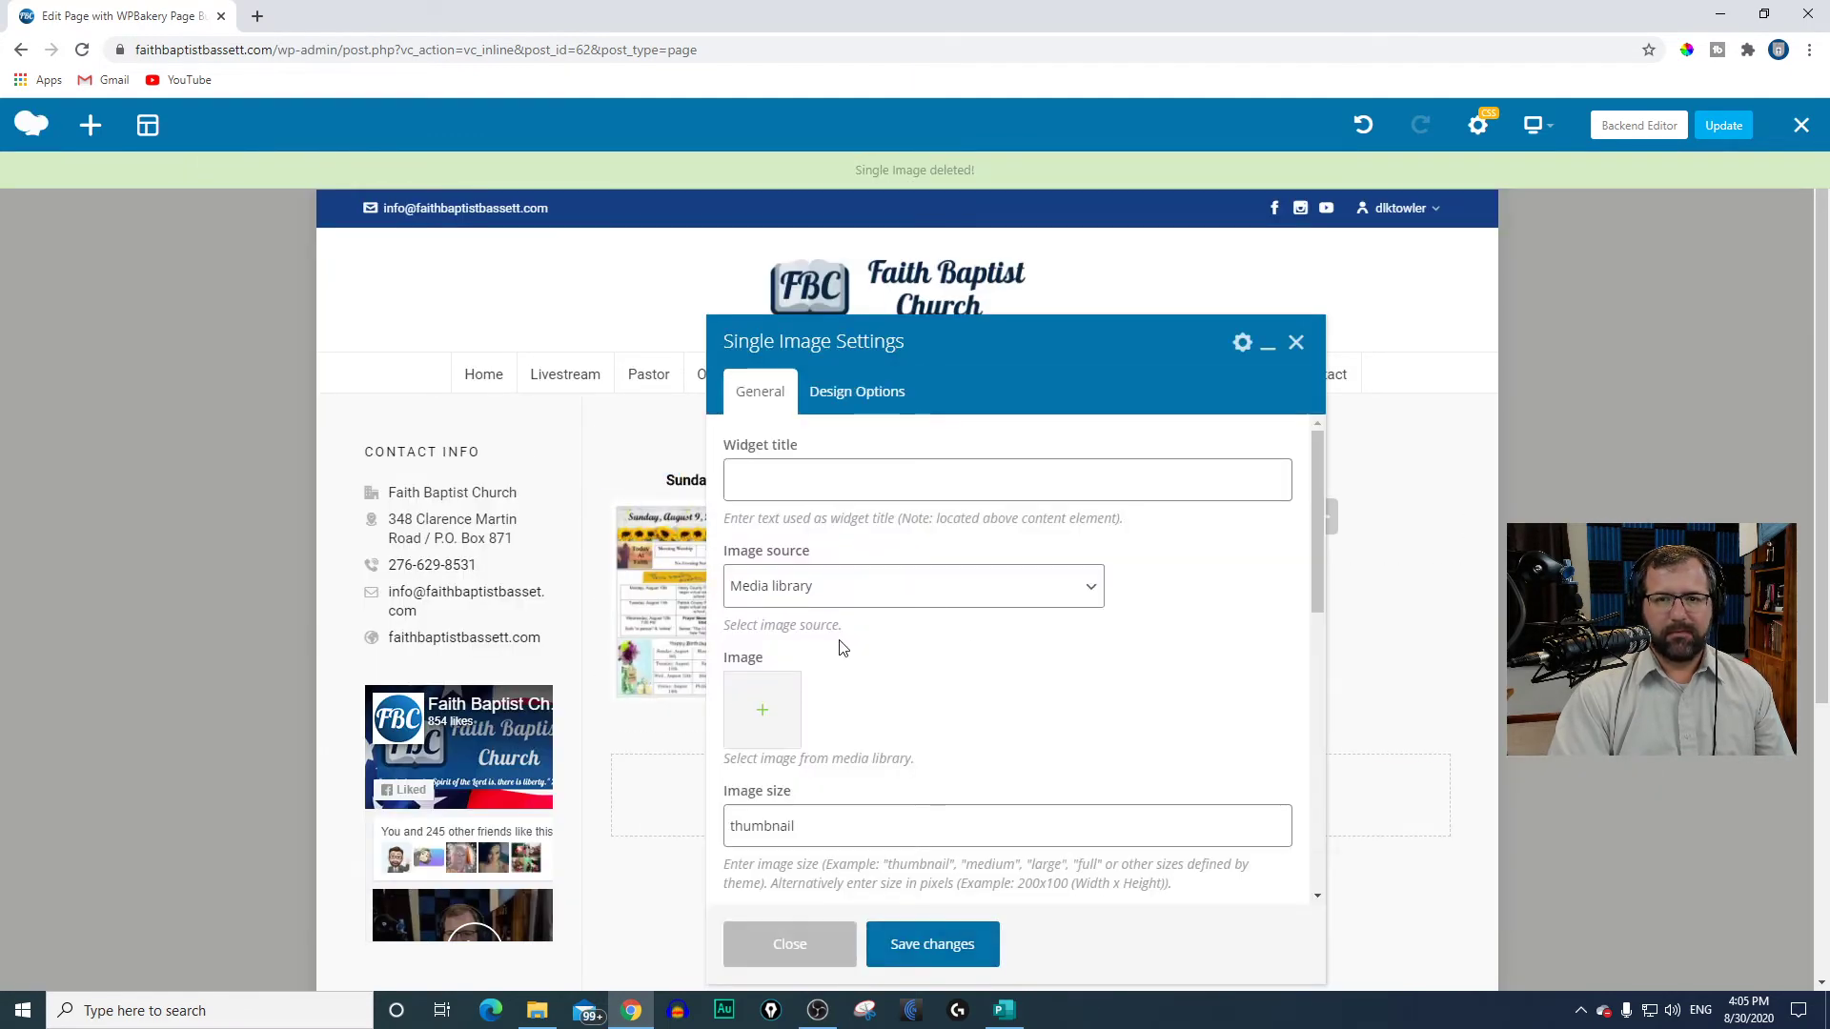
click(762, 710)
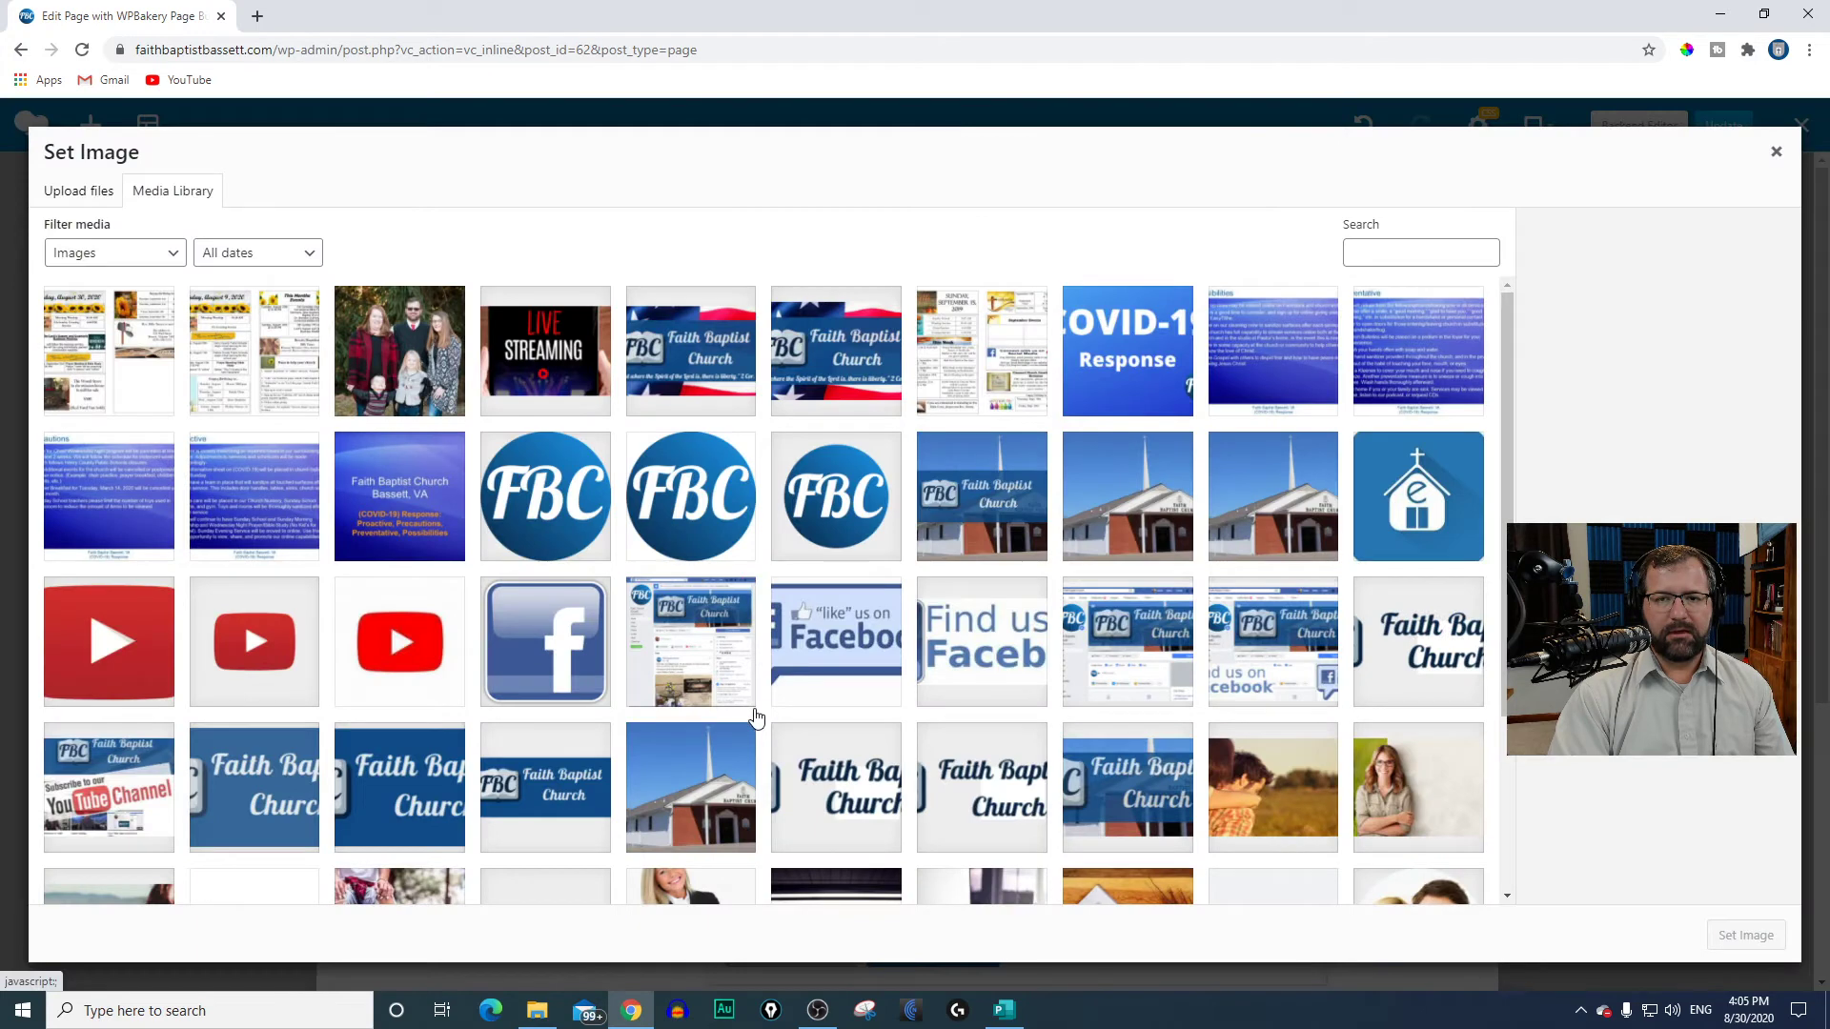
click(149, 386)
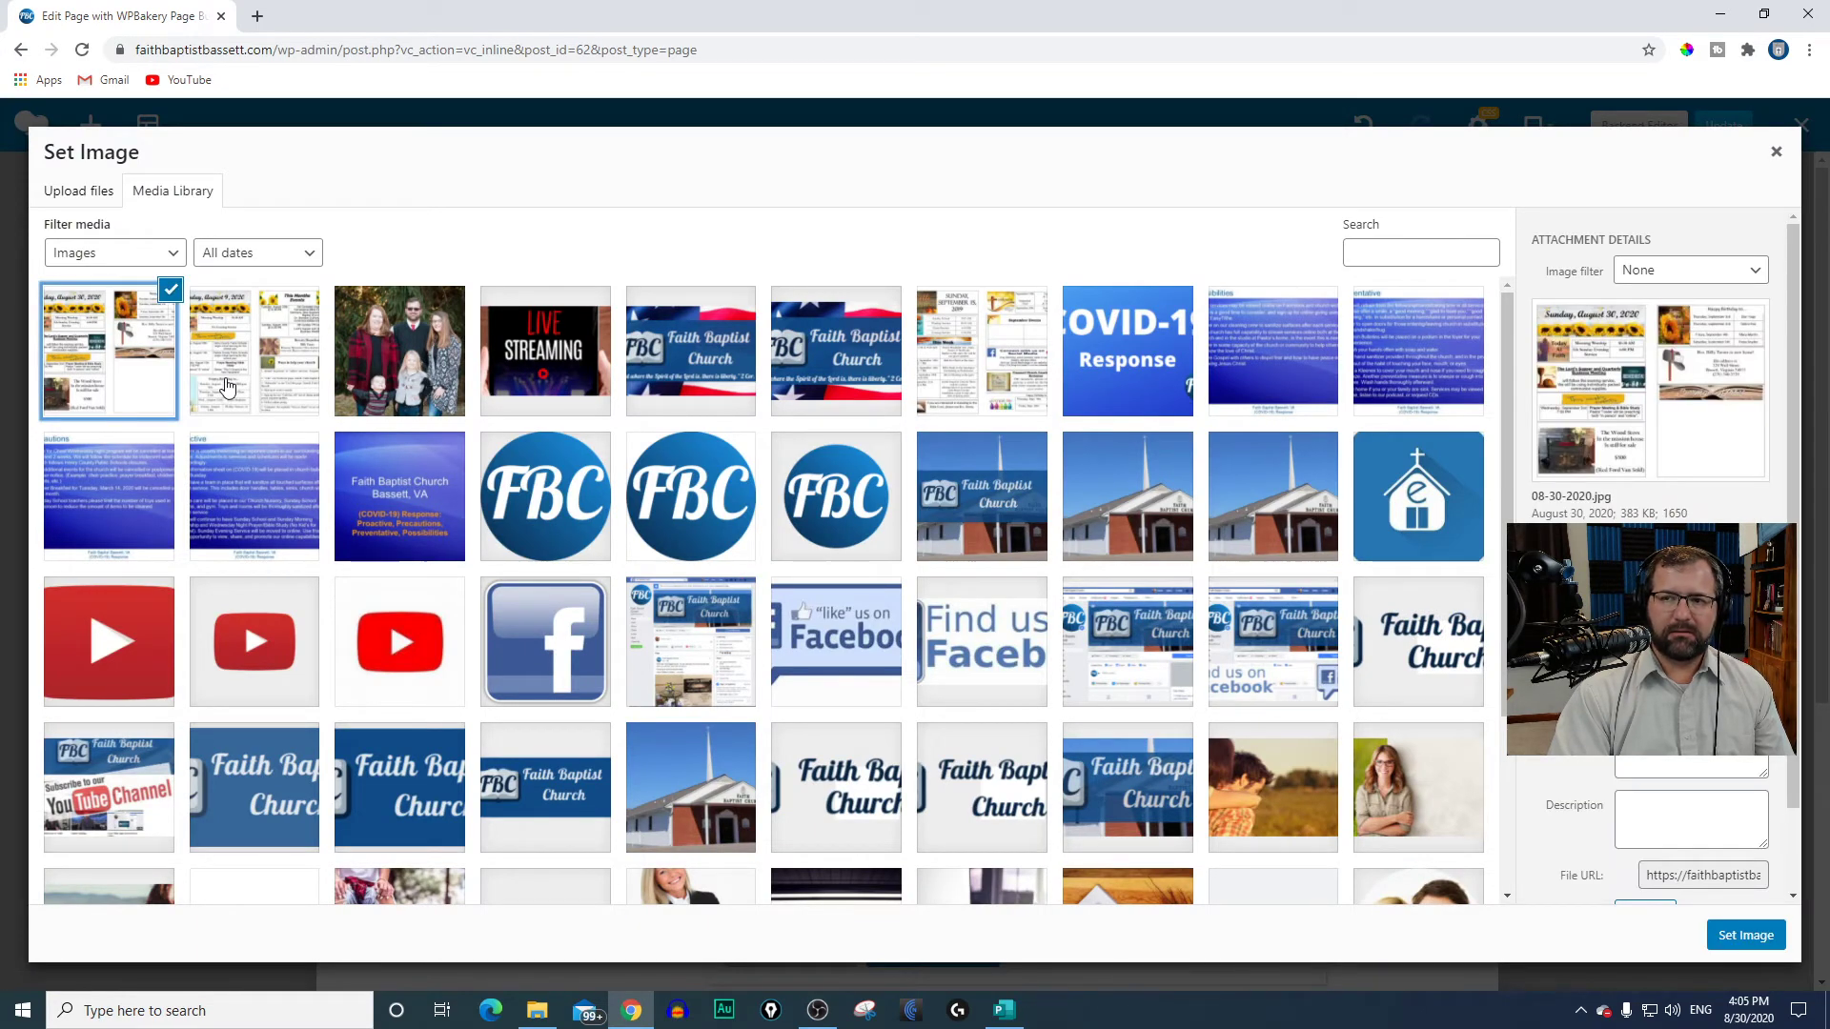
click(1734, 936)
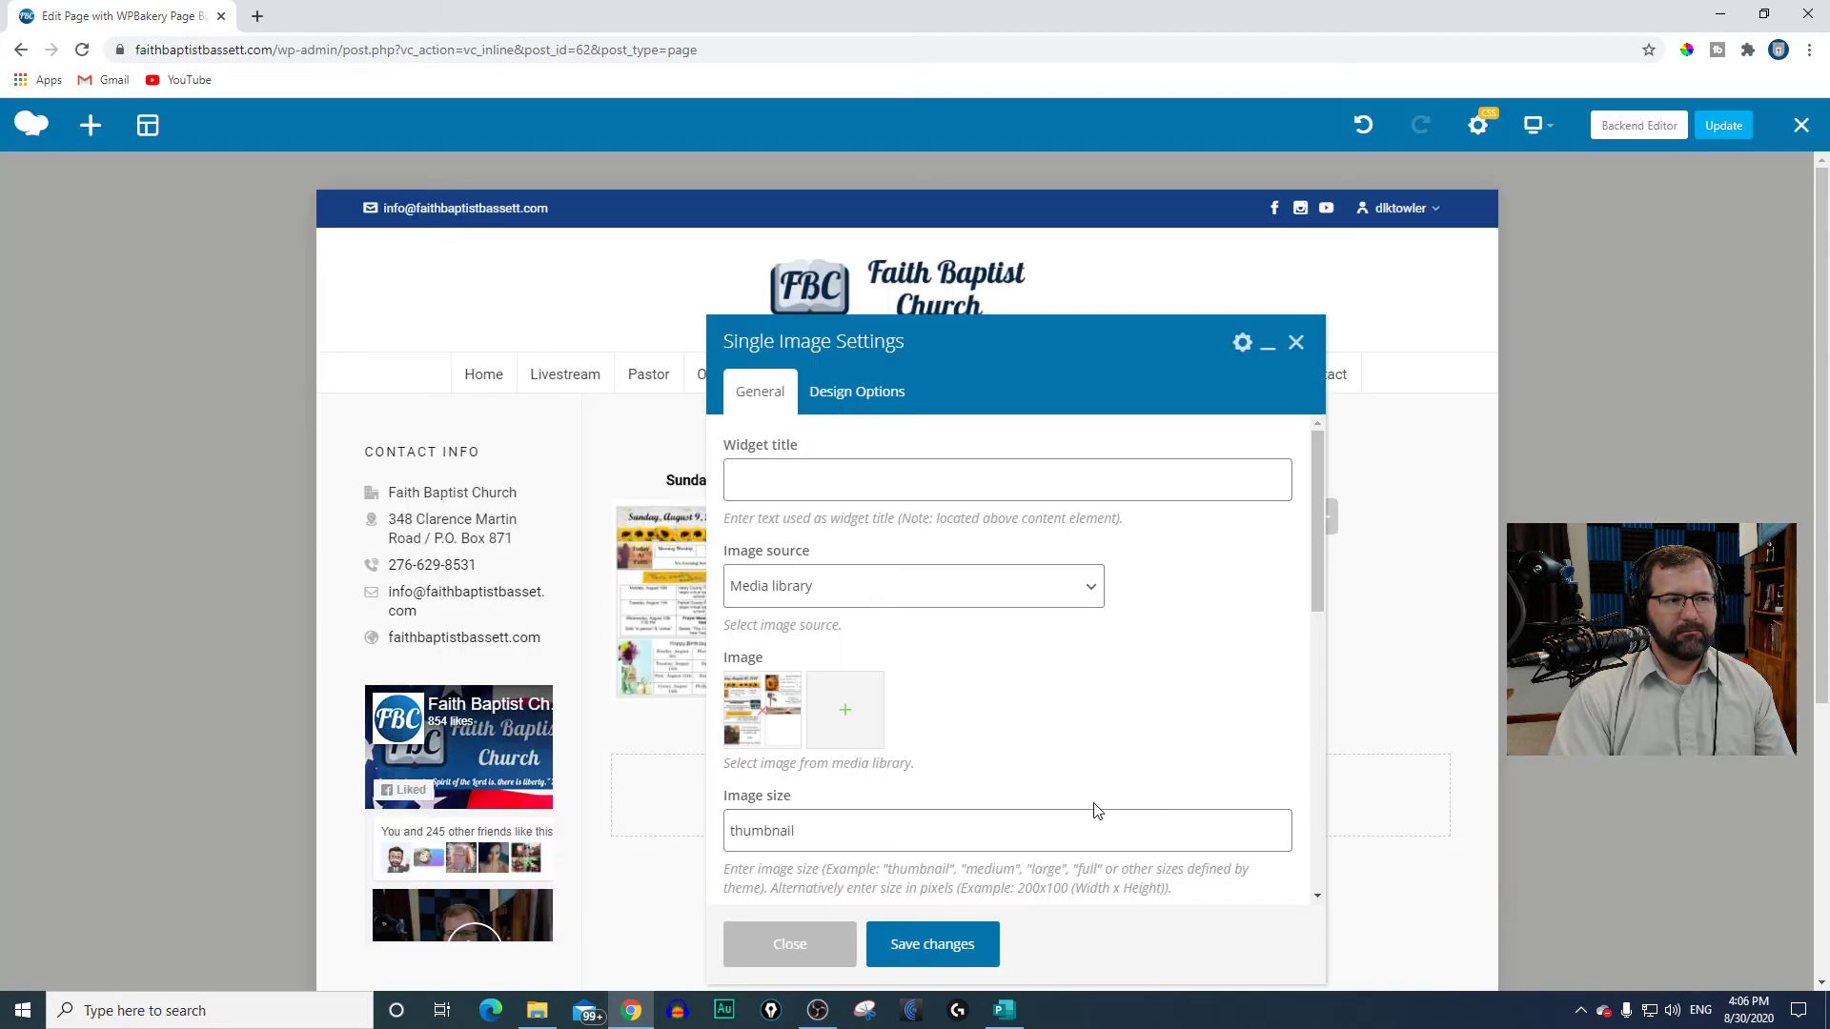
Step: Set the bulletin image's size to medium and choose its image alignment
scroll(829, 619, down, 2)
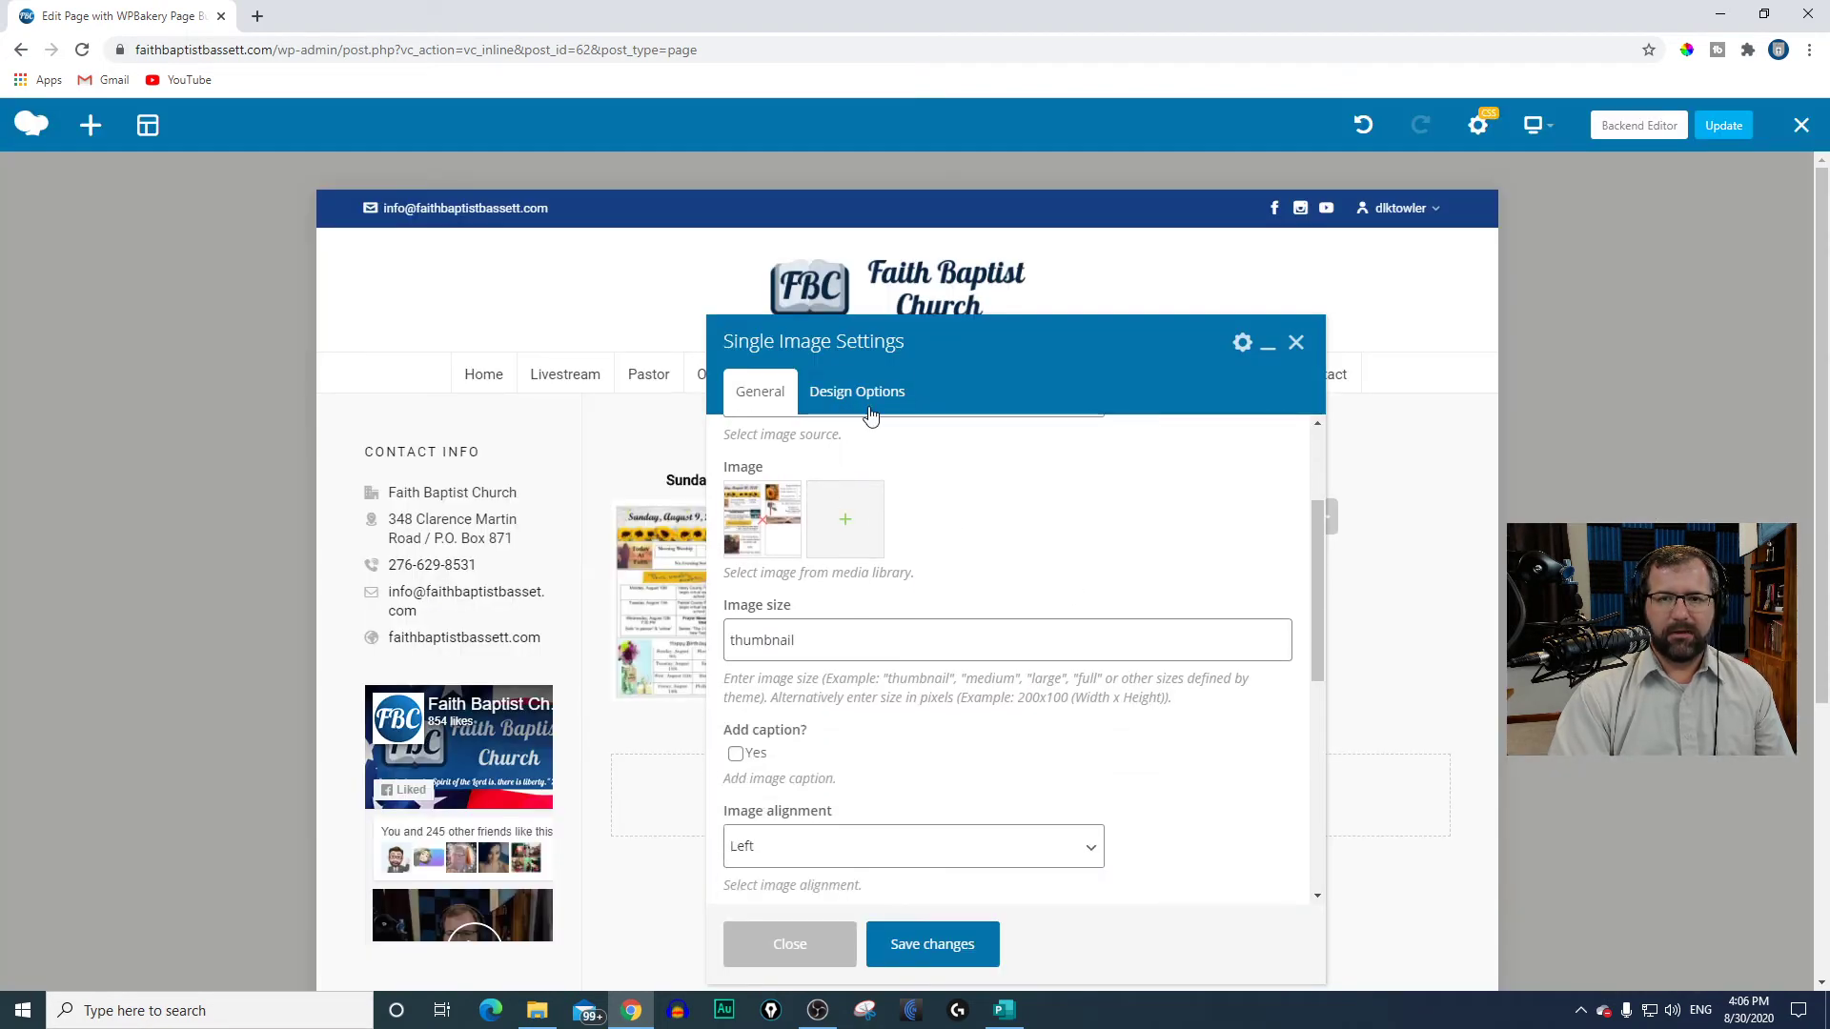
drag(942, 329, 939, 252)
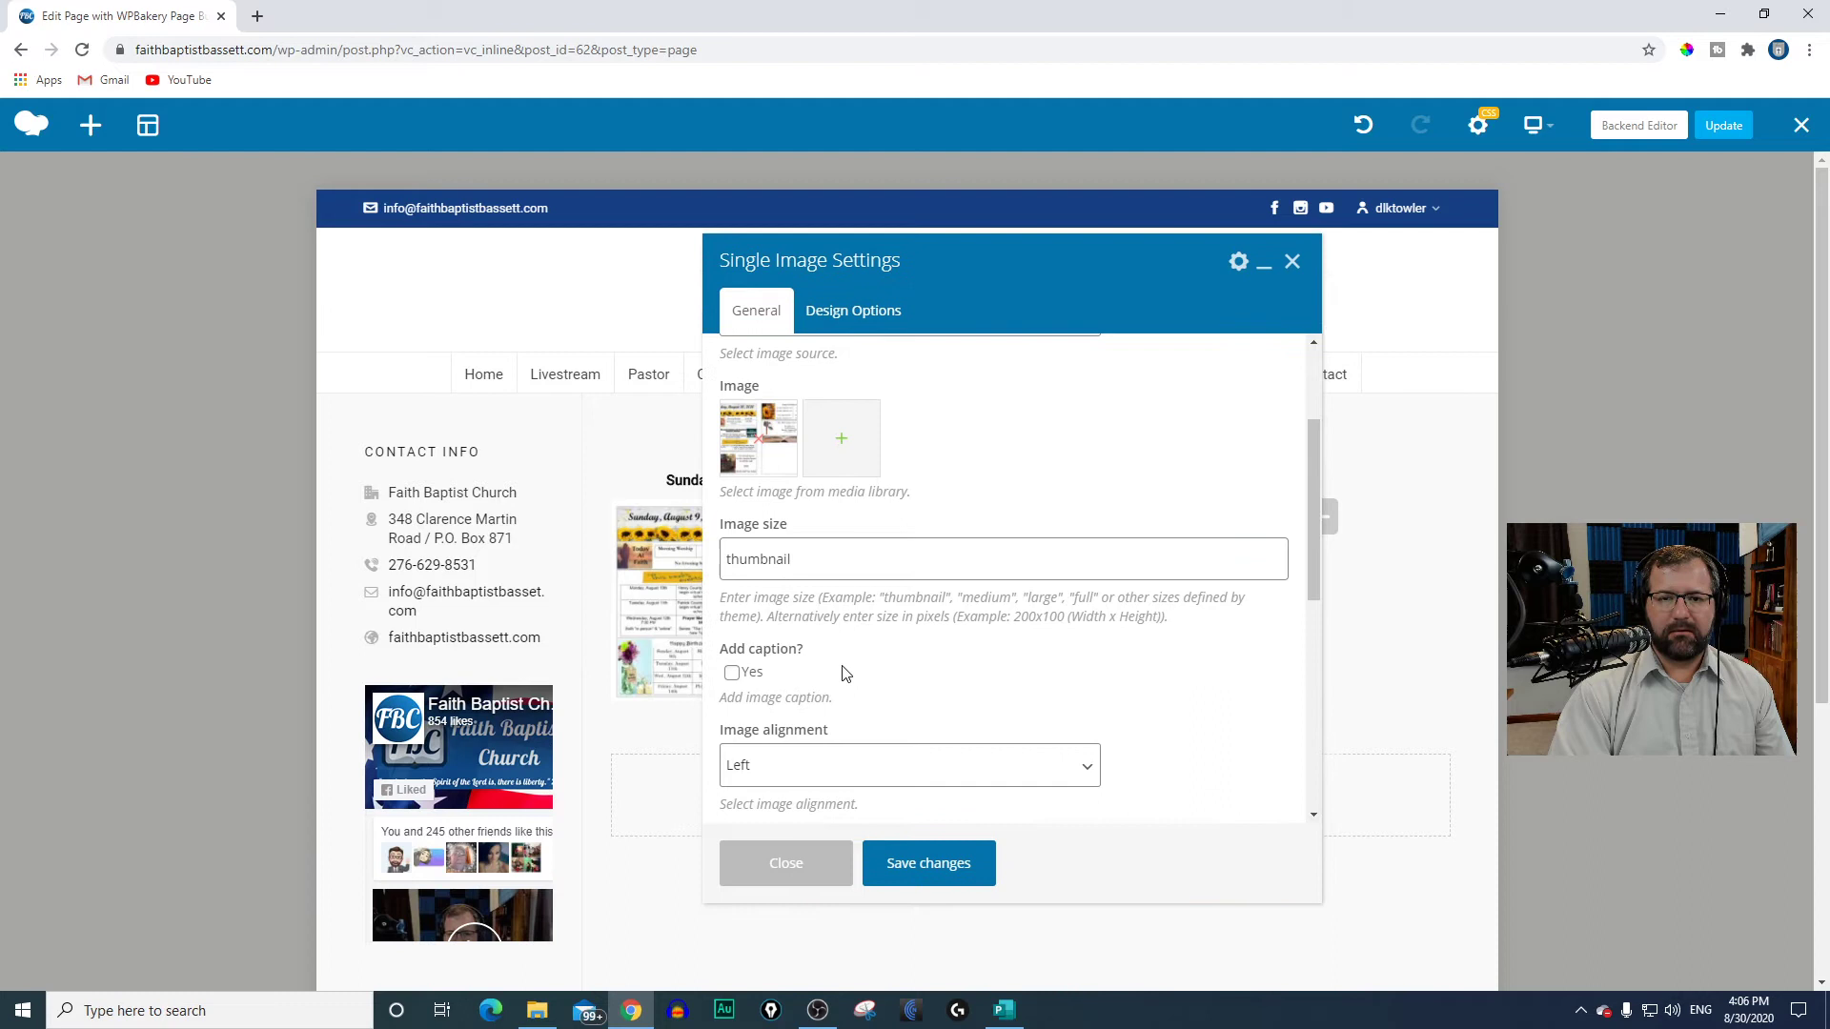
double_click(772, 572)
text(m)
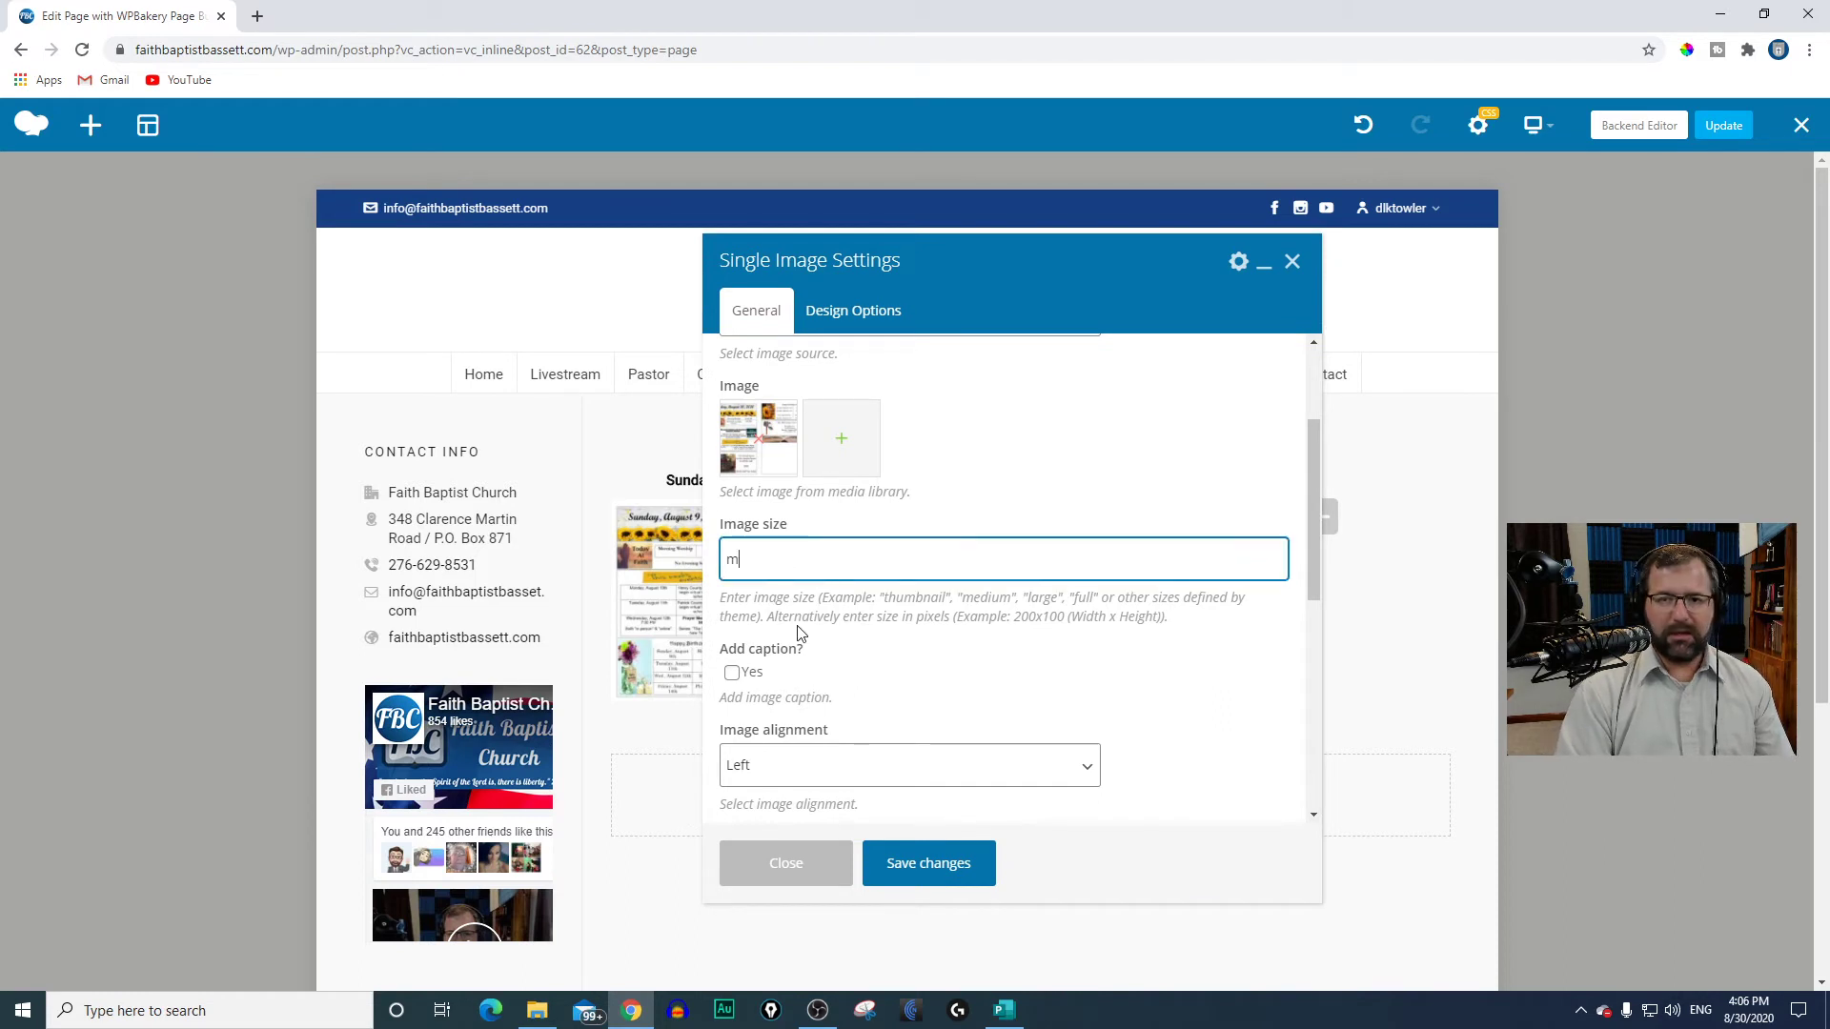
text(edium)
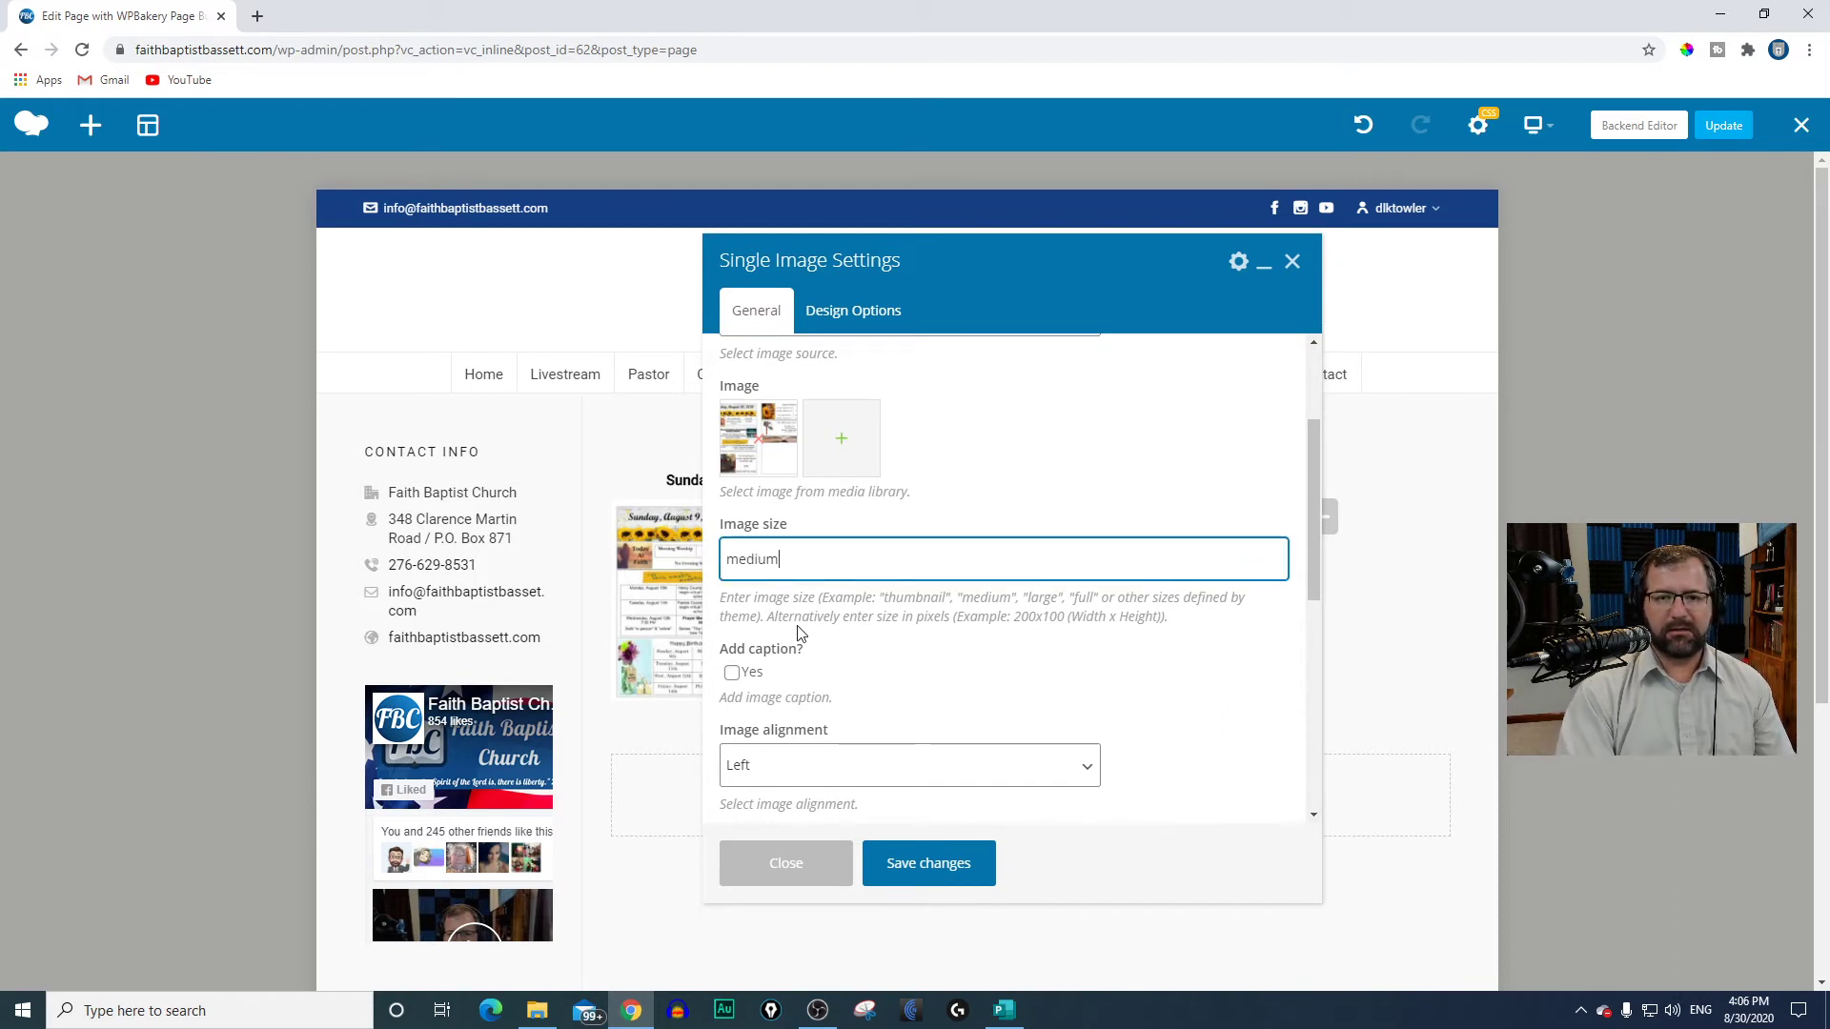
scroll(829, 758, down, 2)
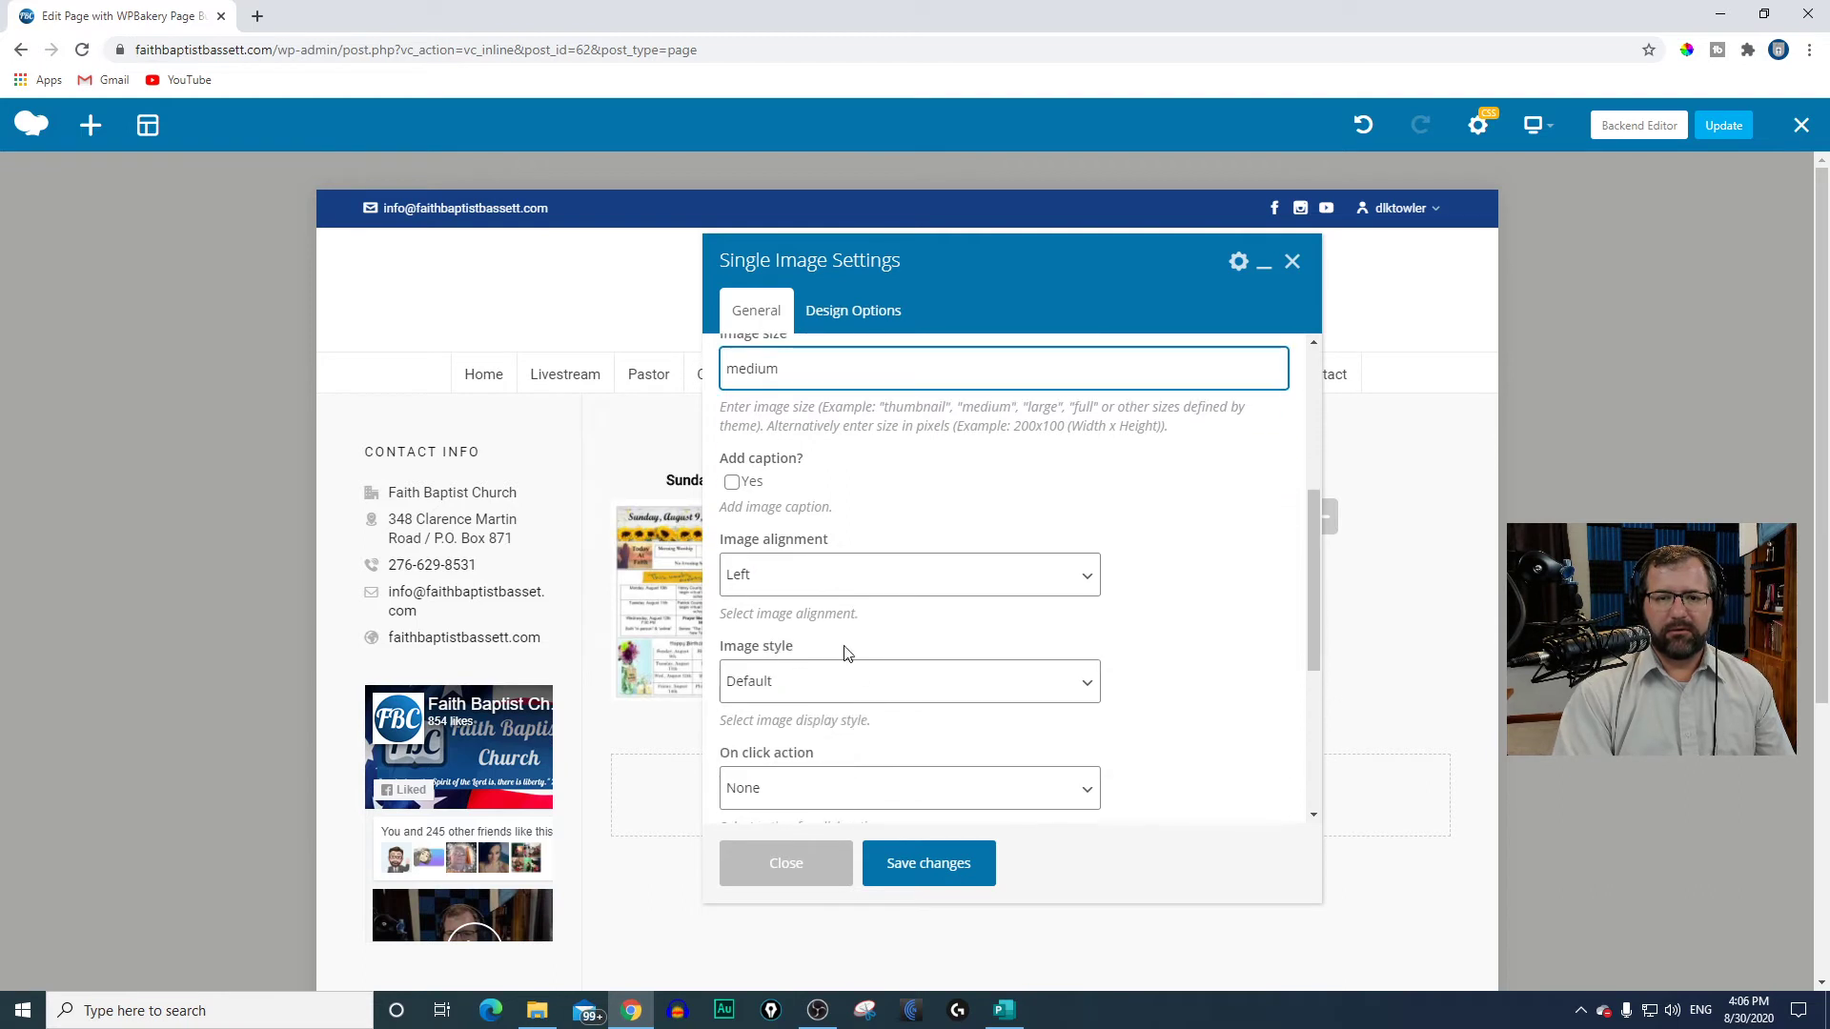
click(817, 585)
click(776, 639)
scroll(845, 715, down, 3)
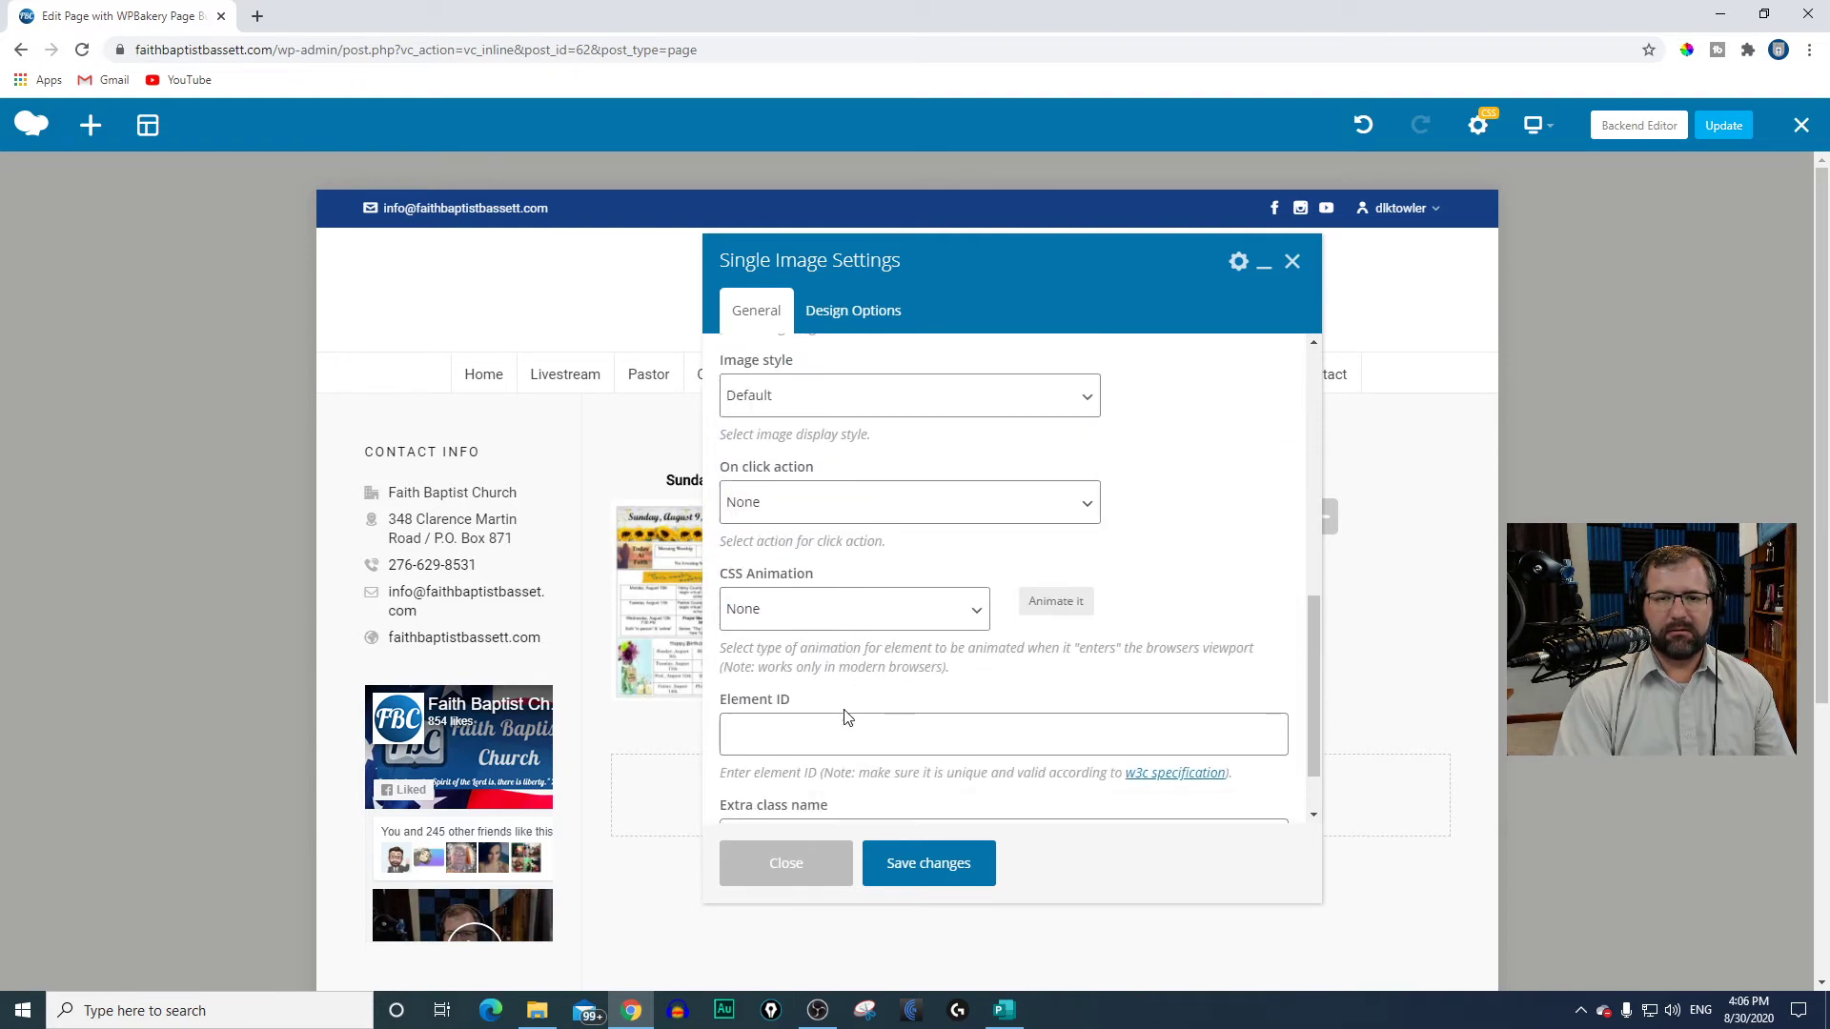
click(806, 504)
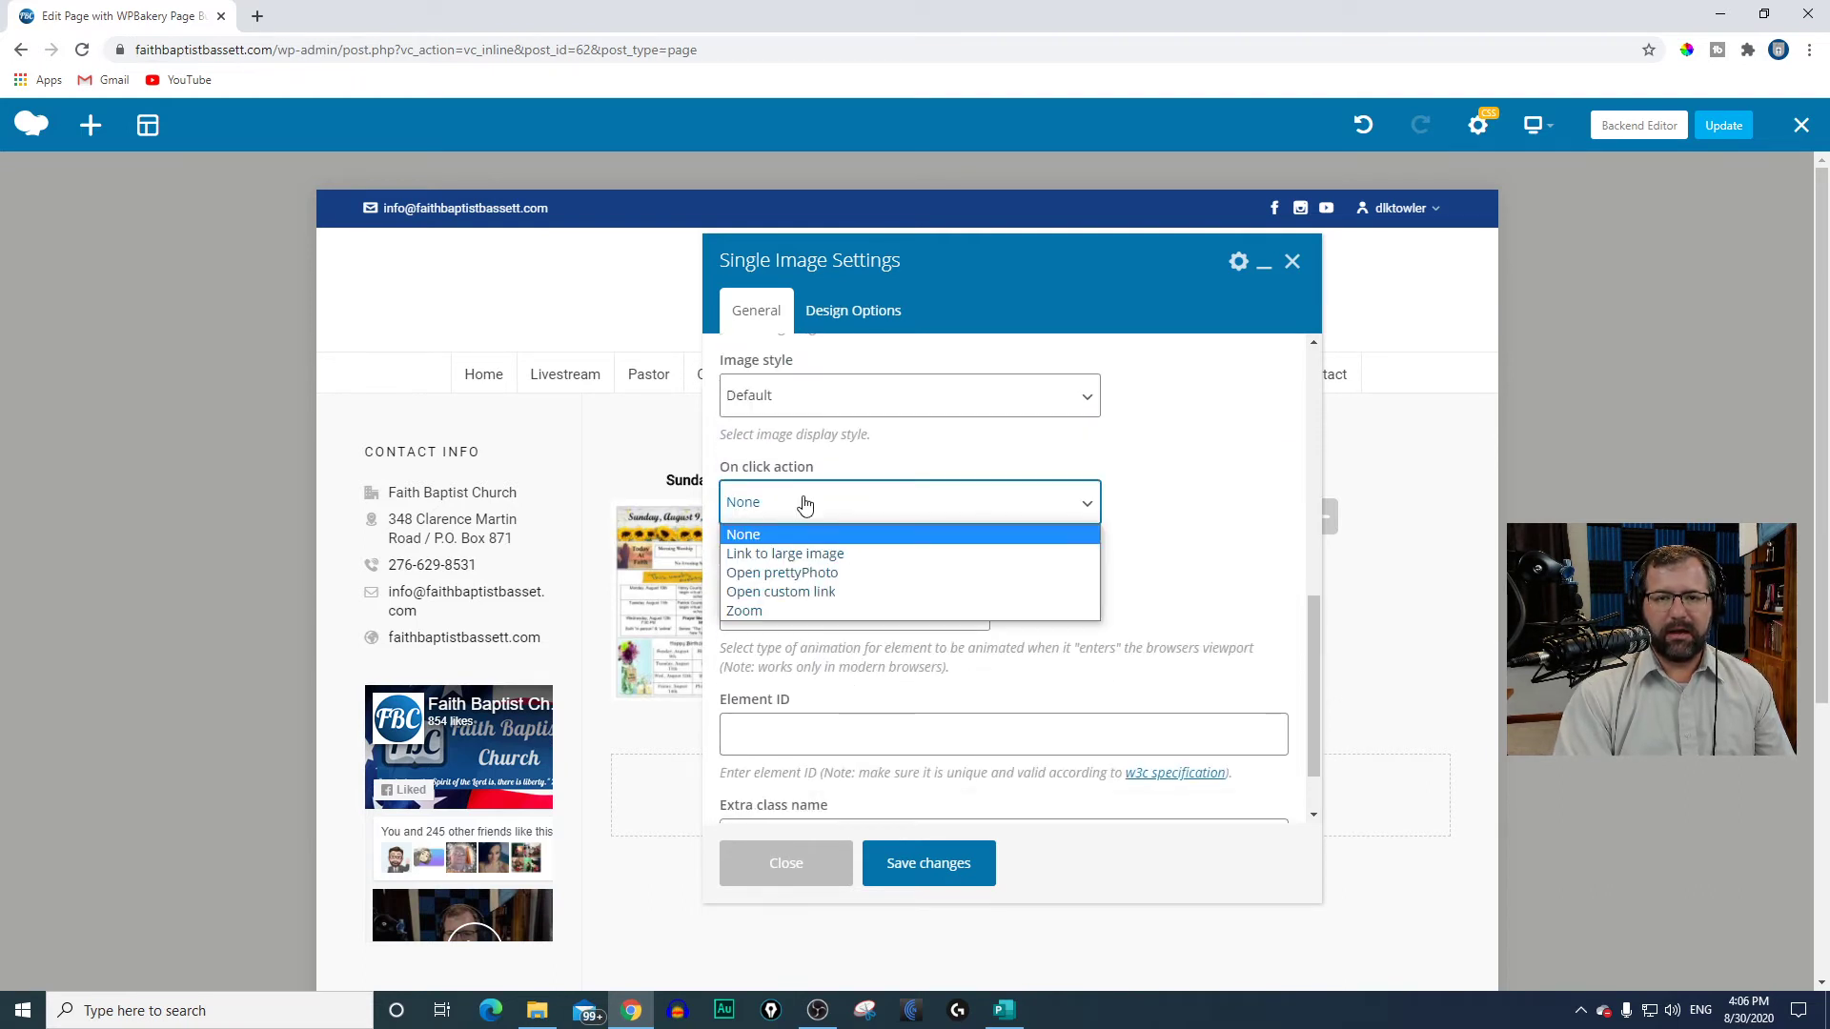
click(808, 594)
click(795, 608)
key(ctrl+a)
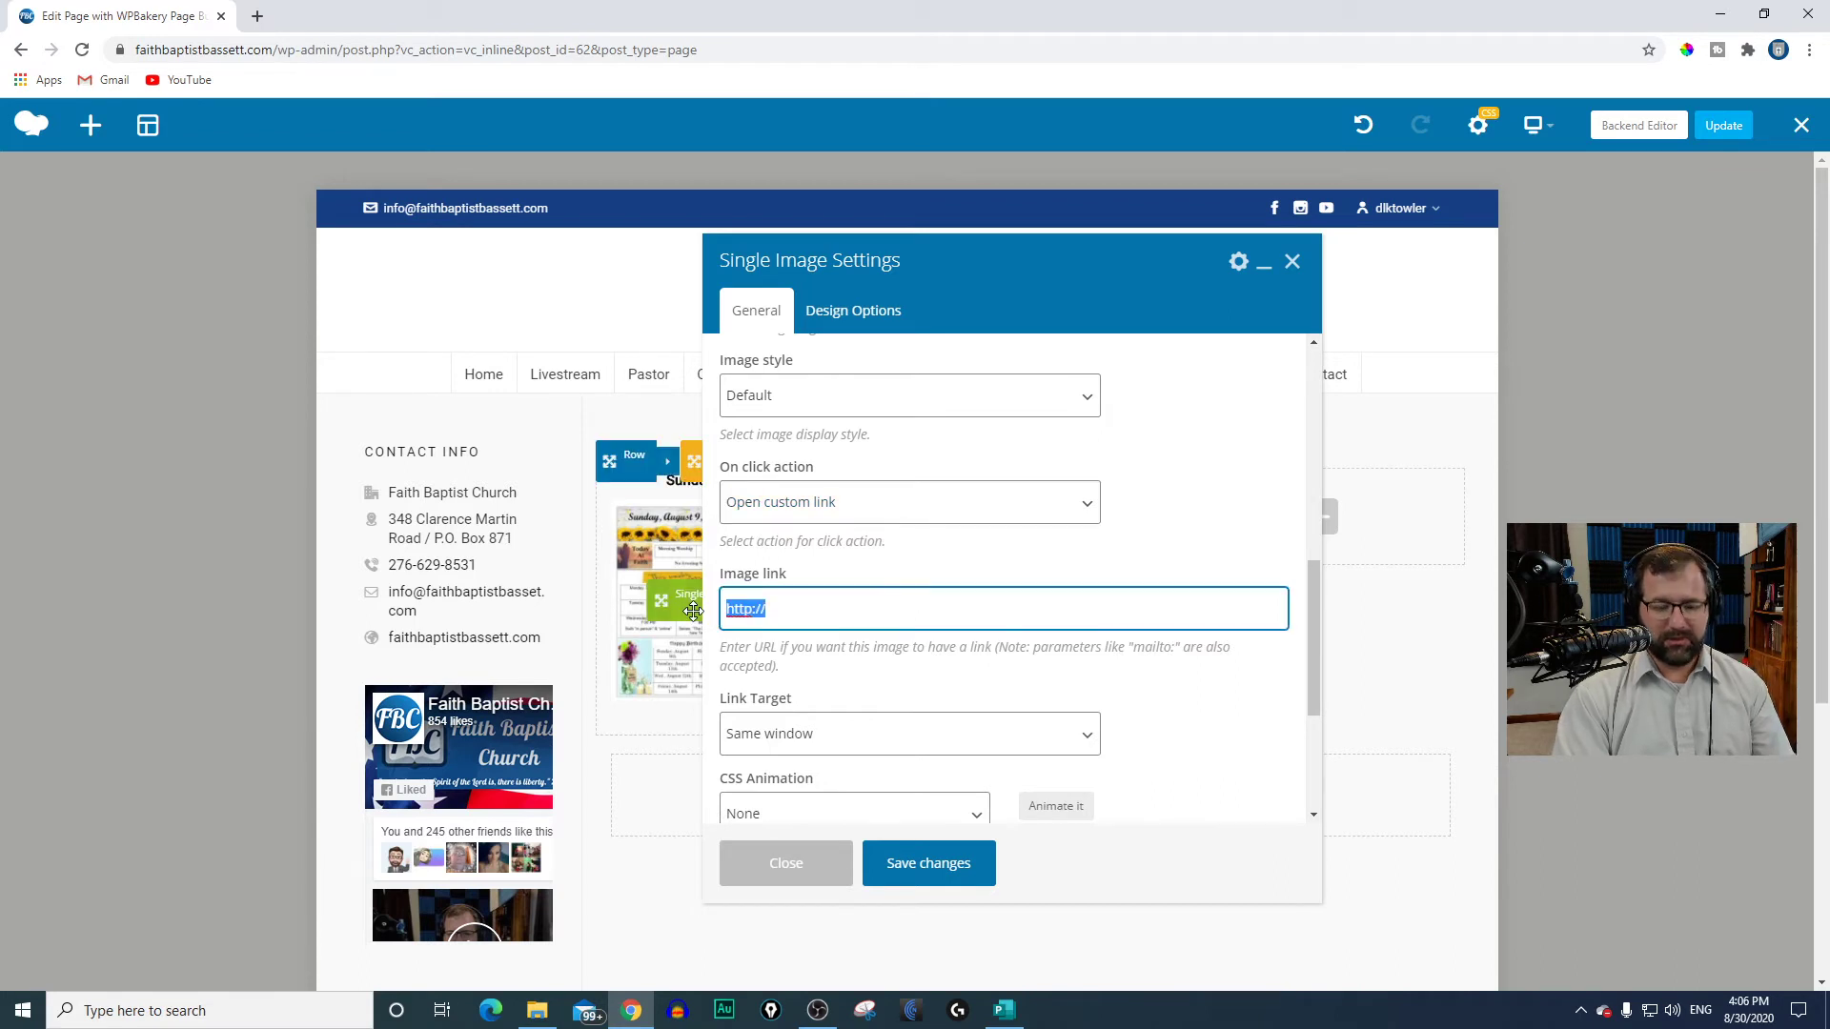
key(BackSpace)
right_click(775, 606)
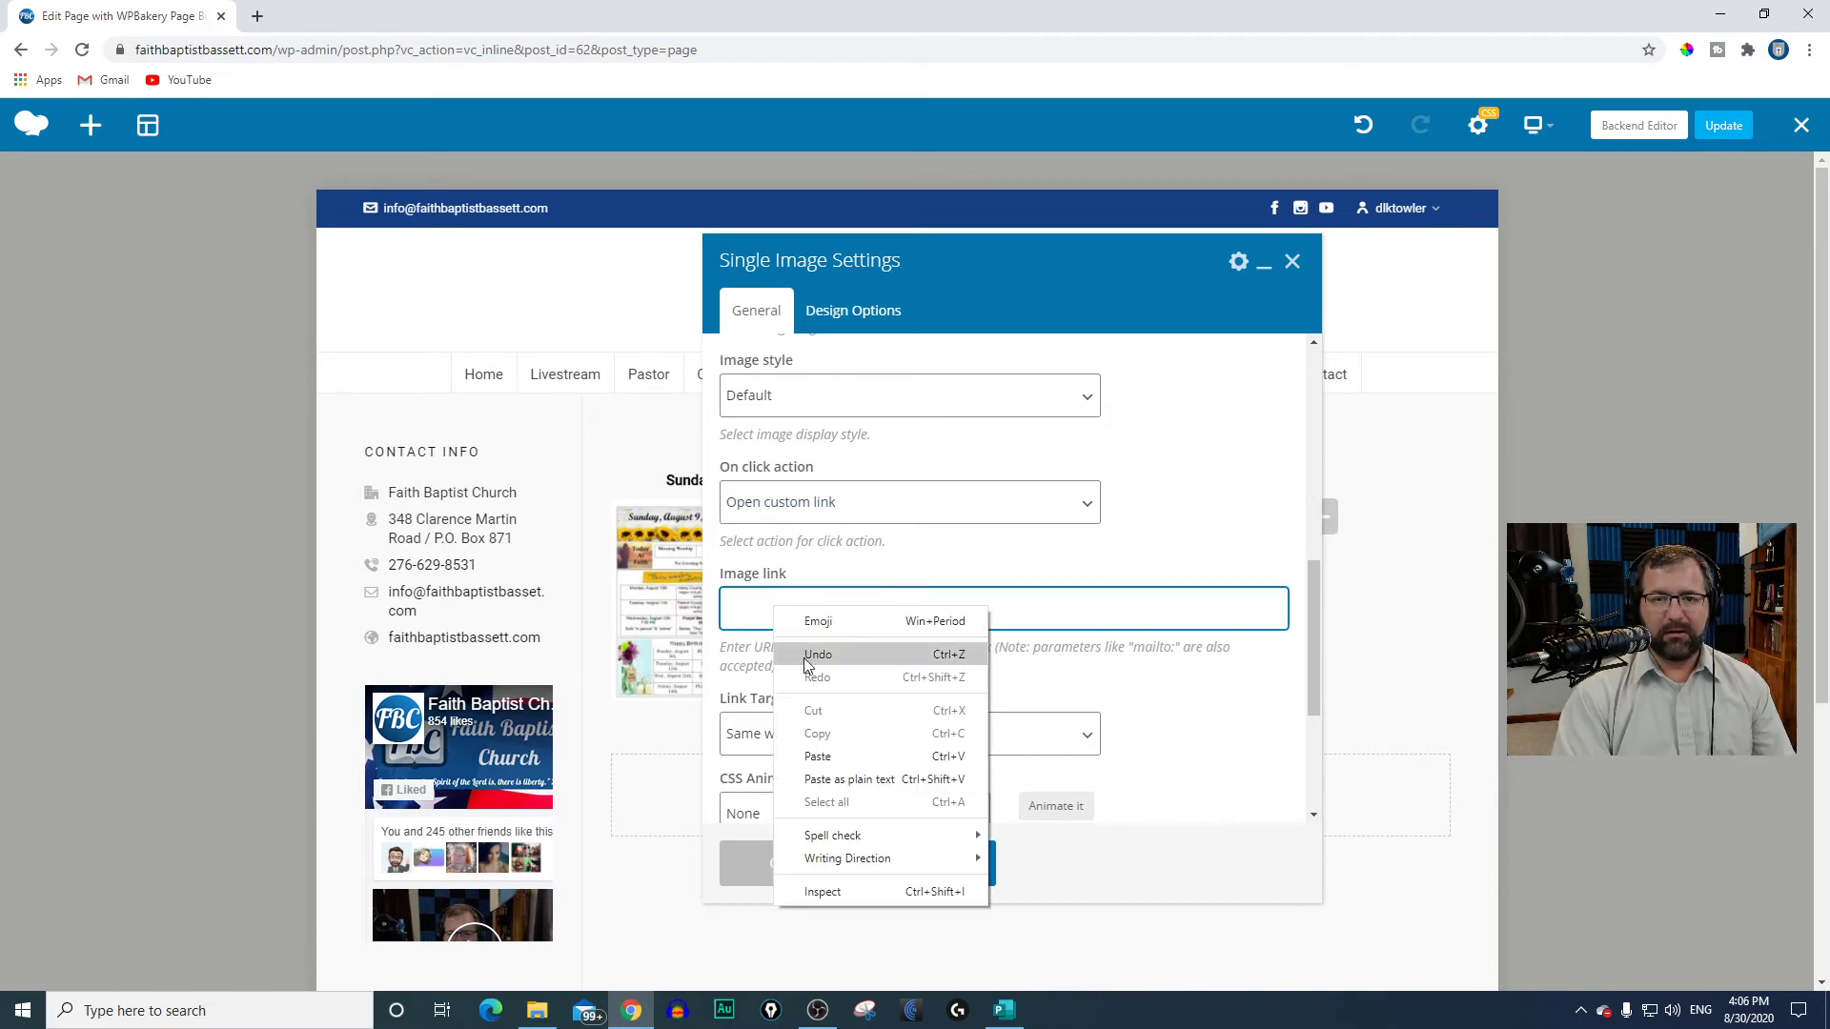
click(825, 752)
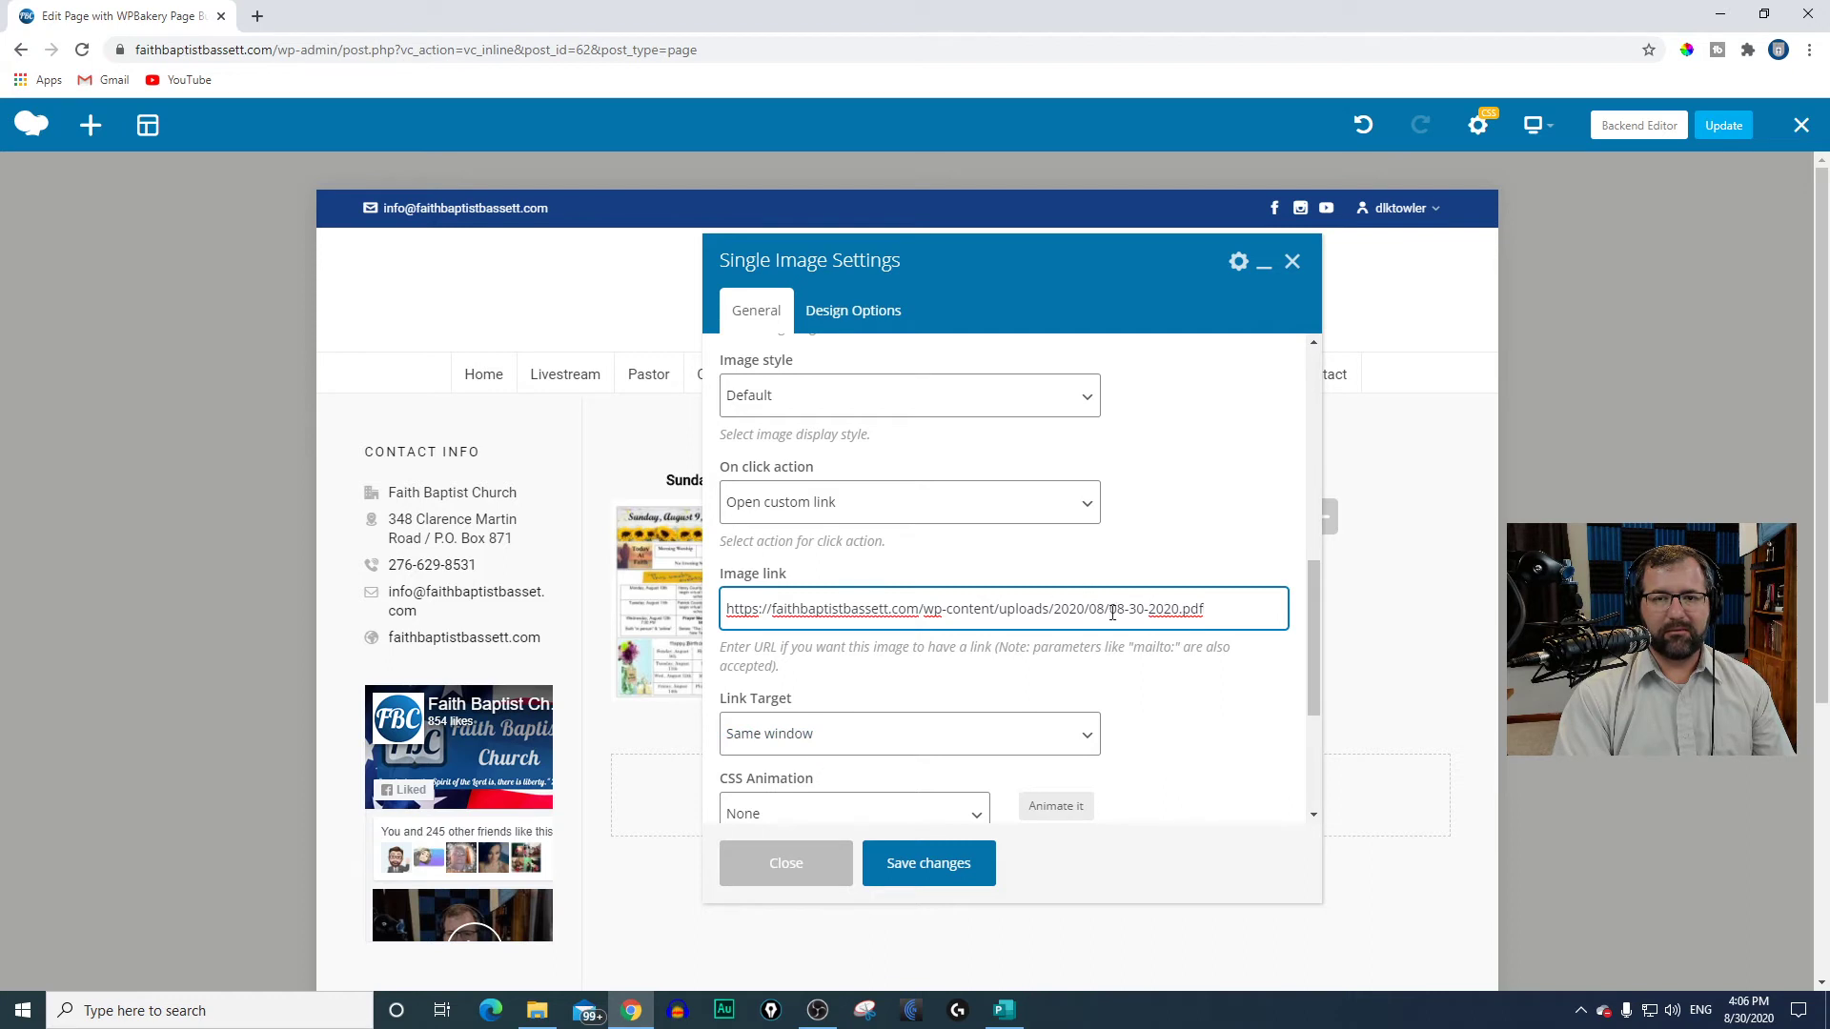
Step: Set the image's link target to New window, then save and close the Single Image settings
scroll(874, 694, down, 1)
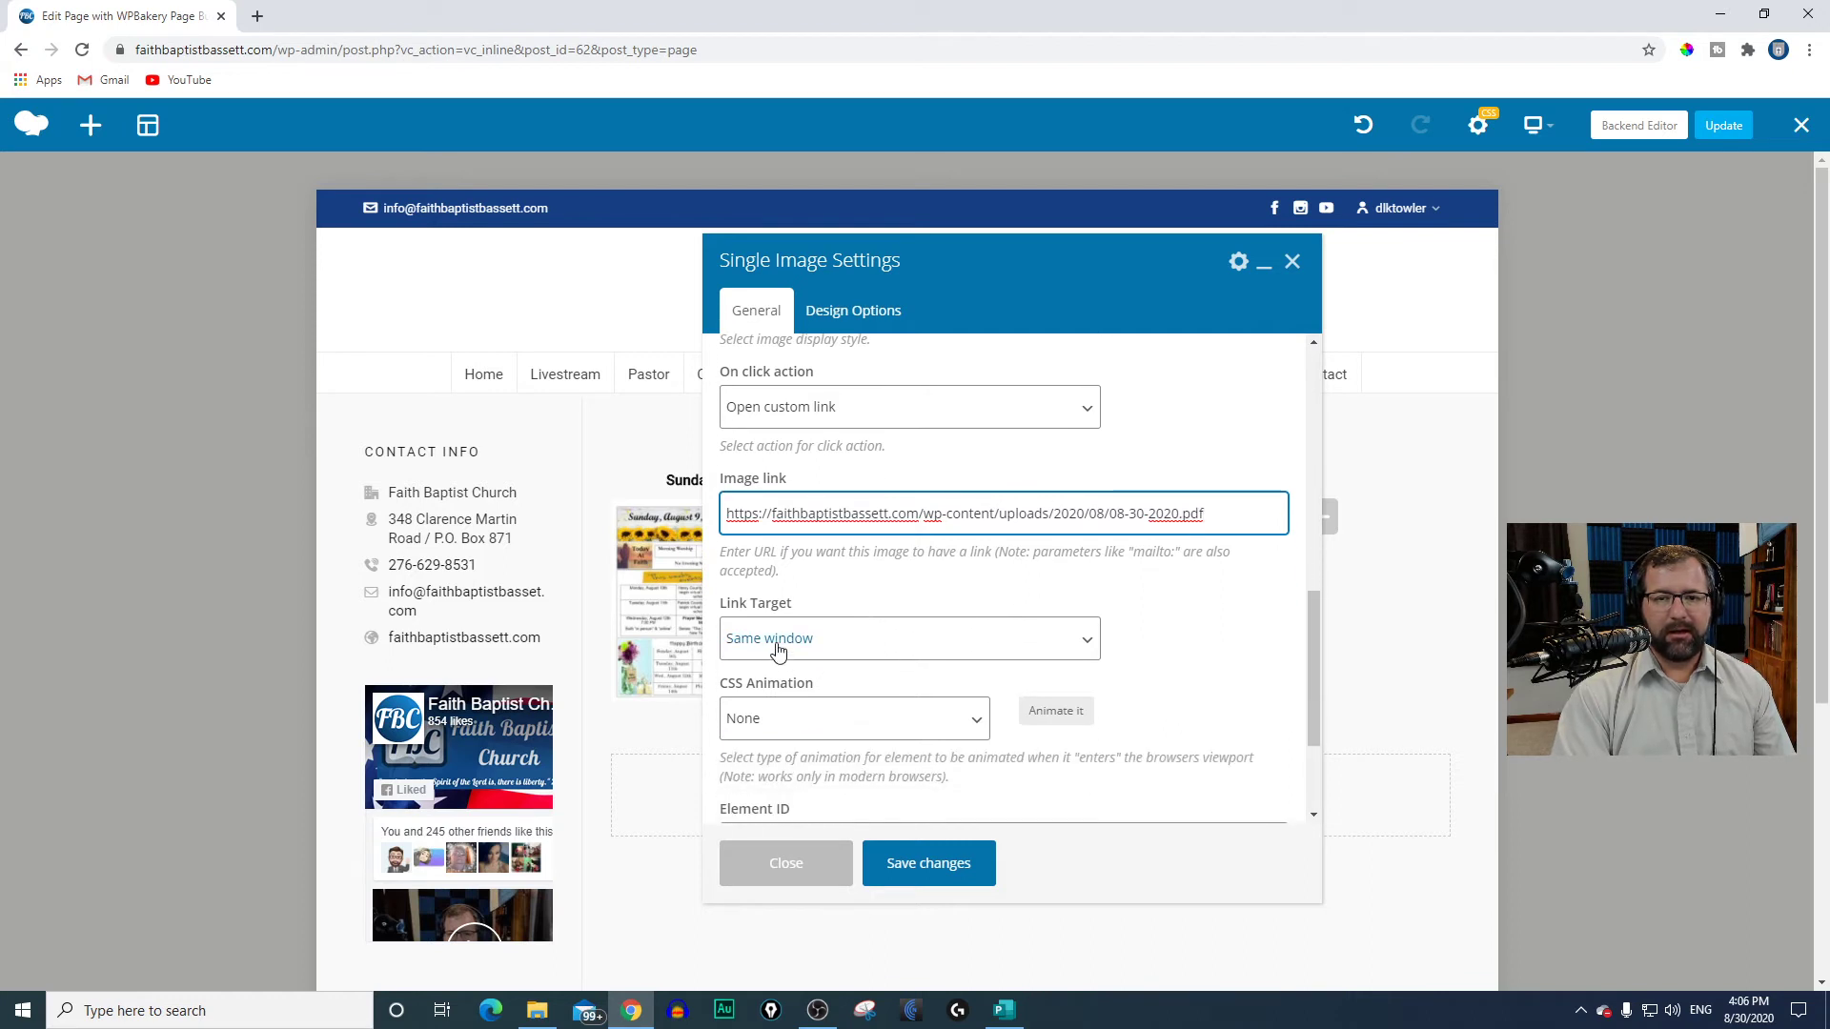
click(779, 641)
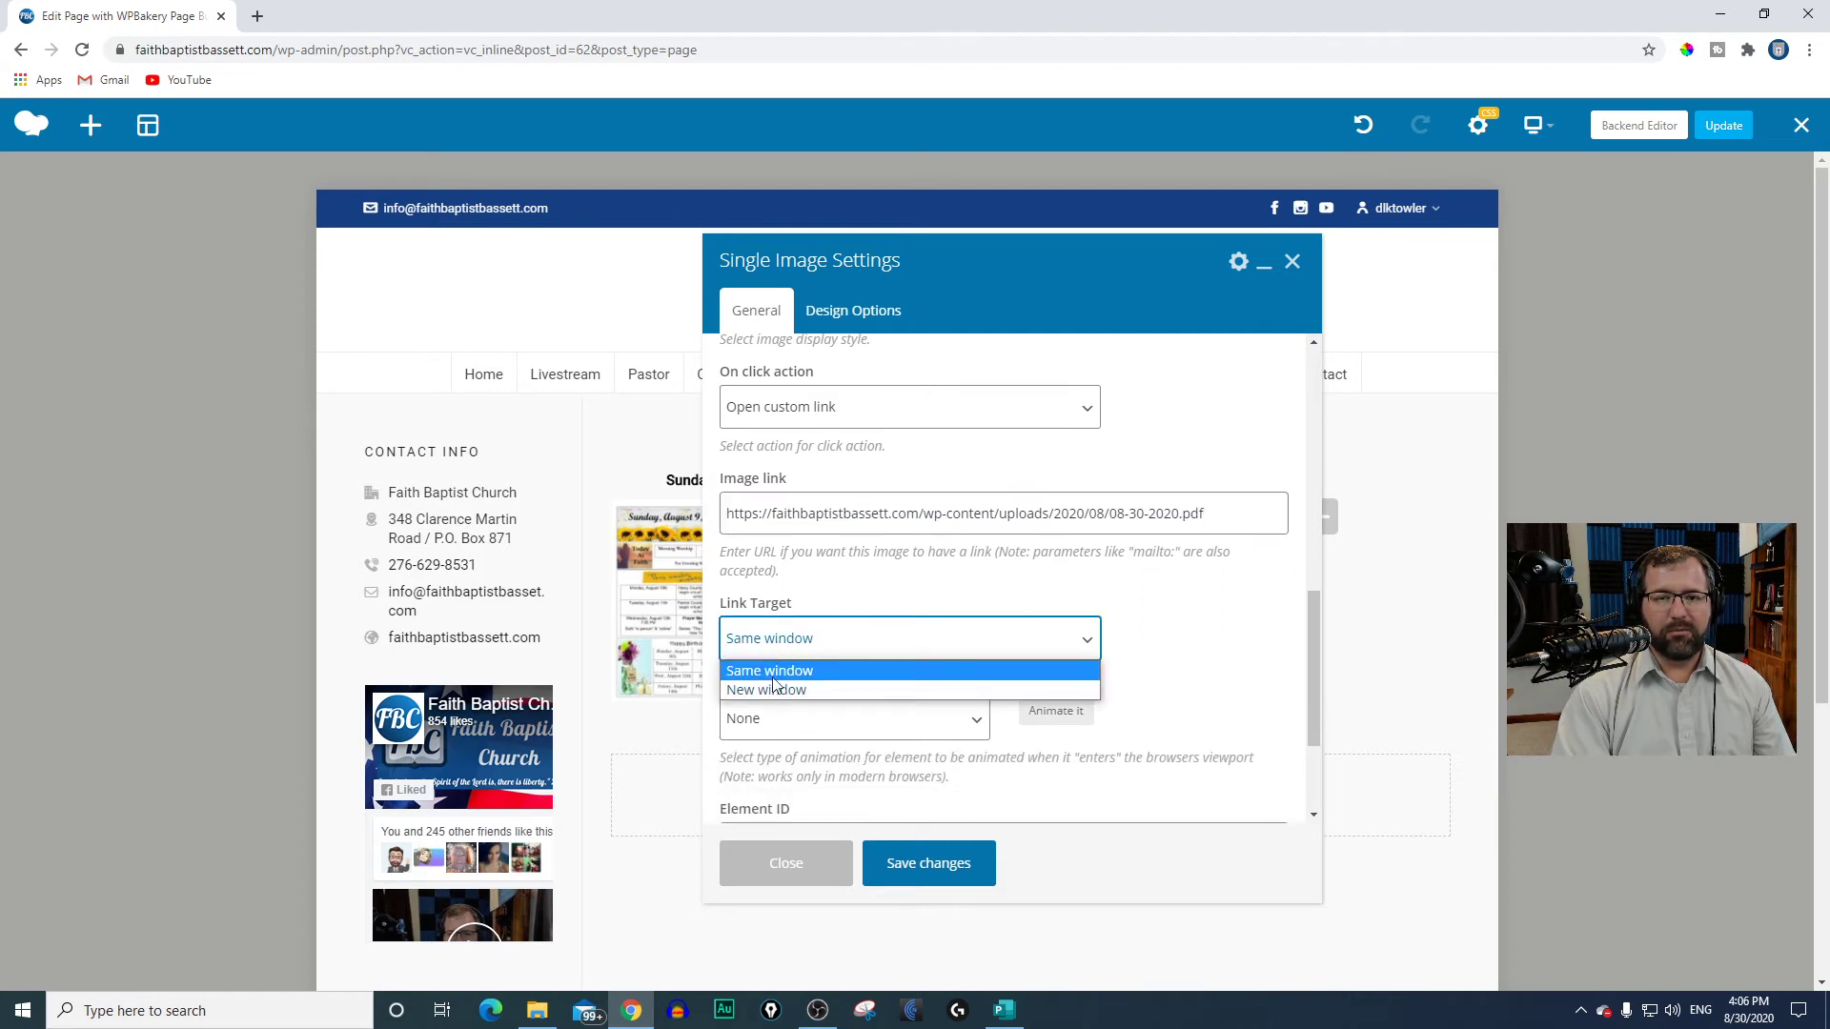
click(770, 688)
click(770, 639)
click(782, 686)
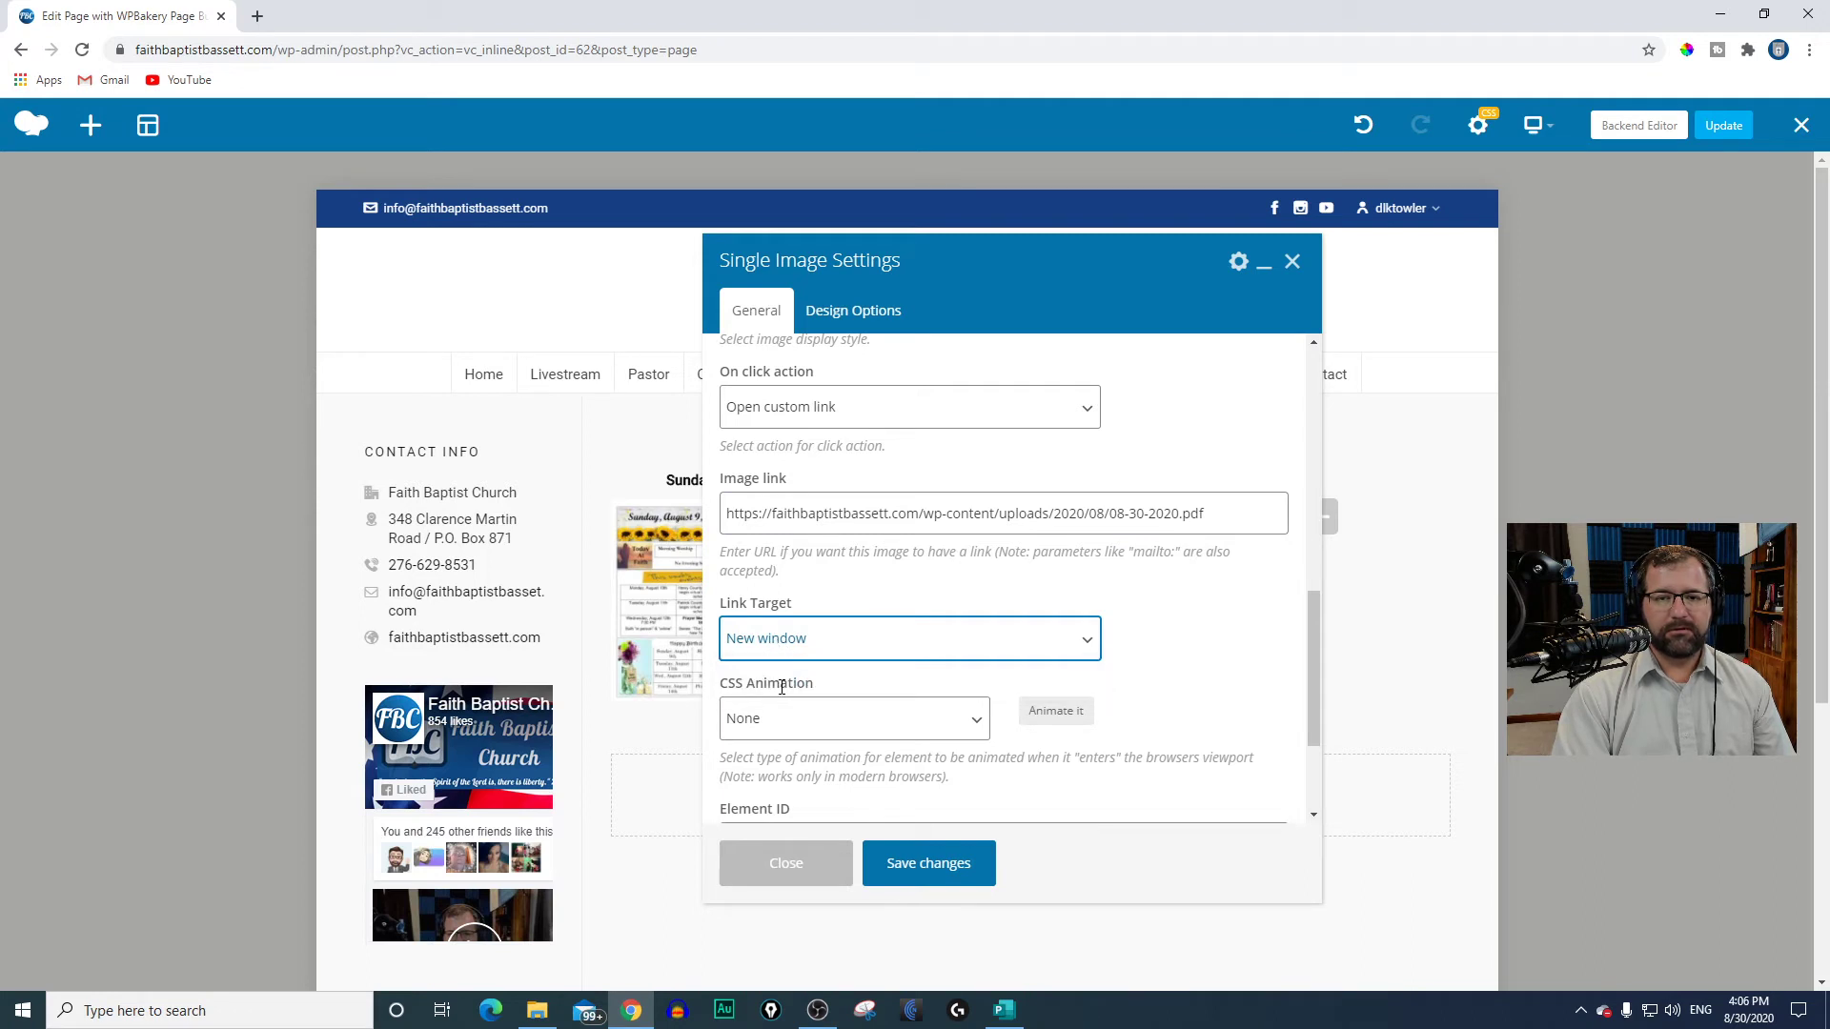
click(781, 638)
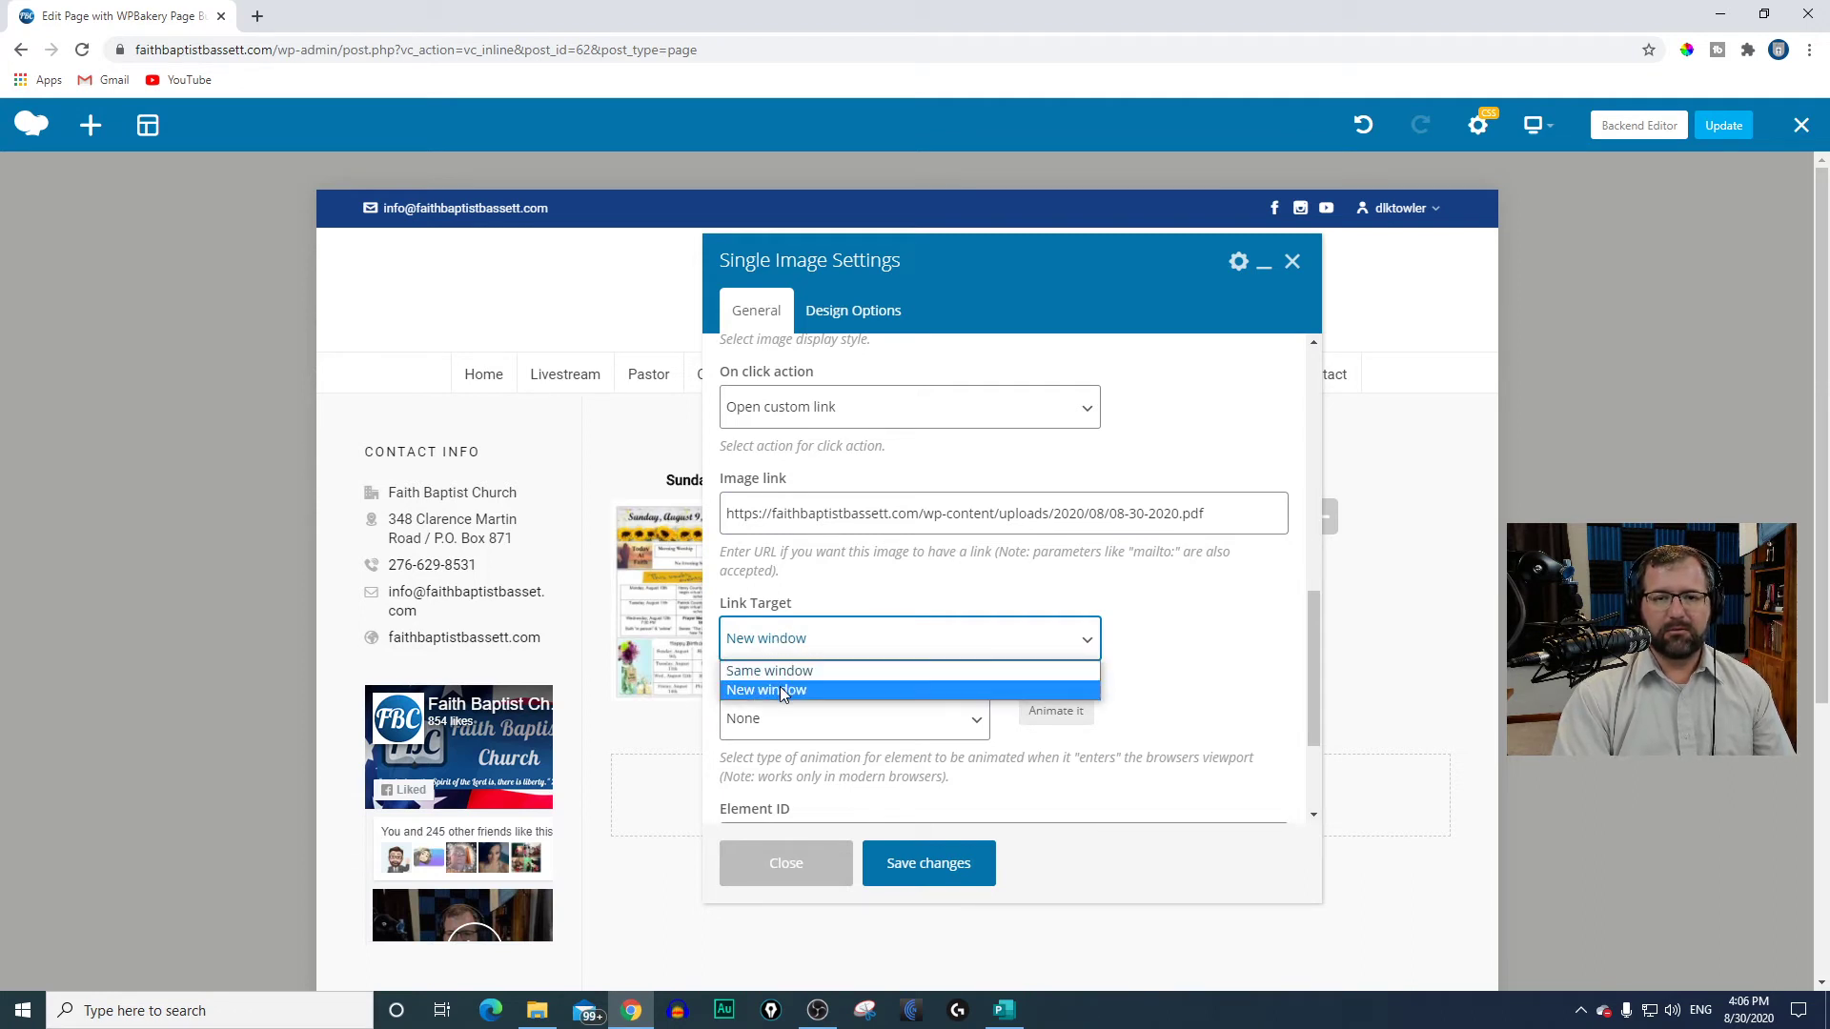
click(779, 686)
click(921, 875)
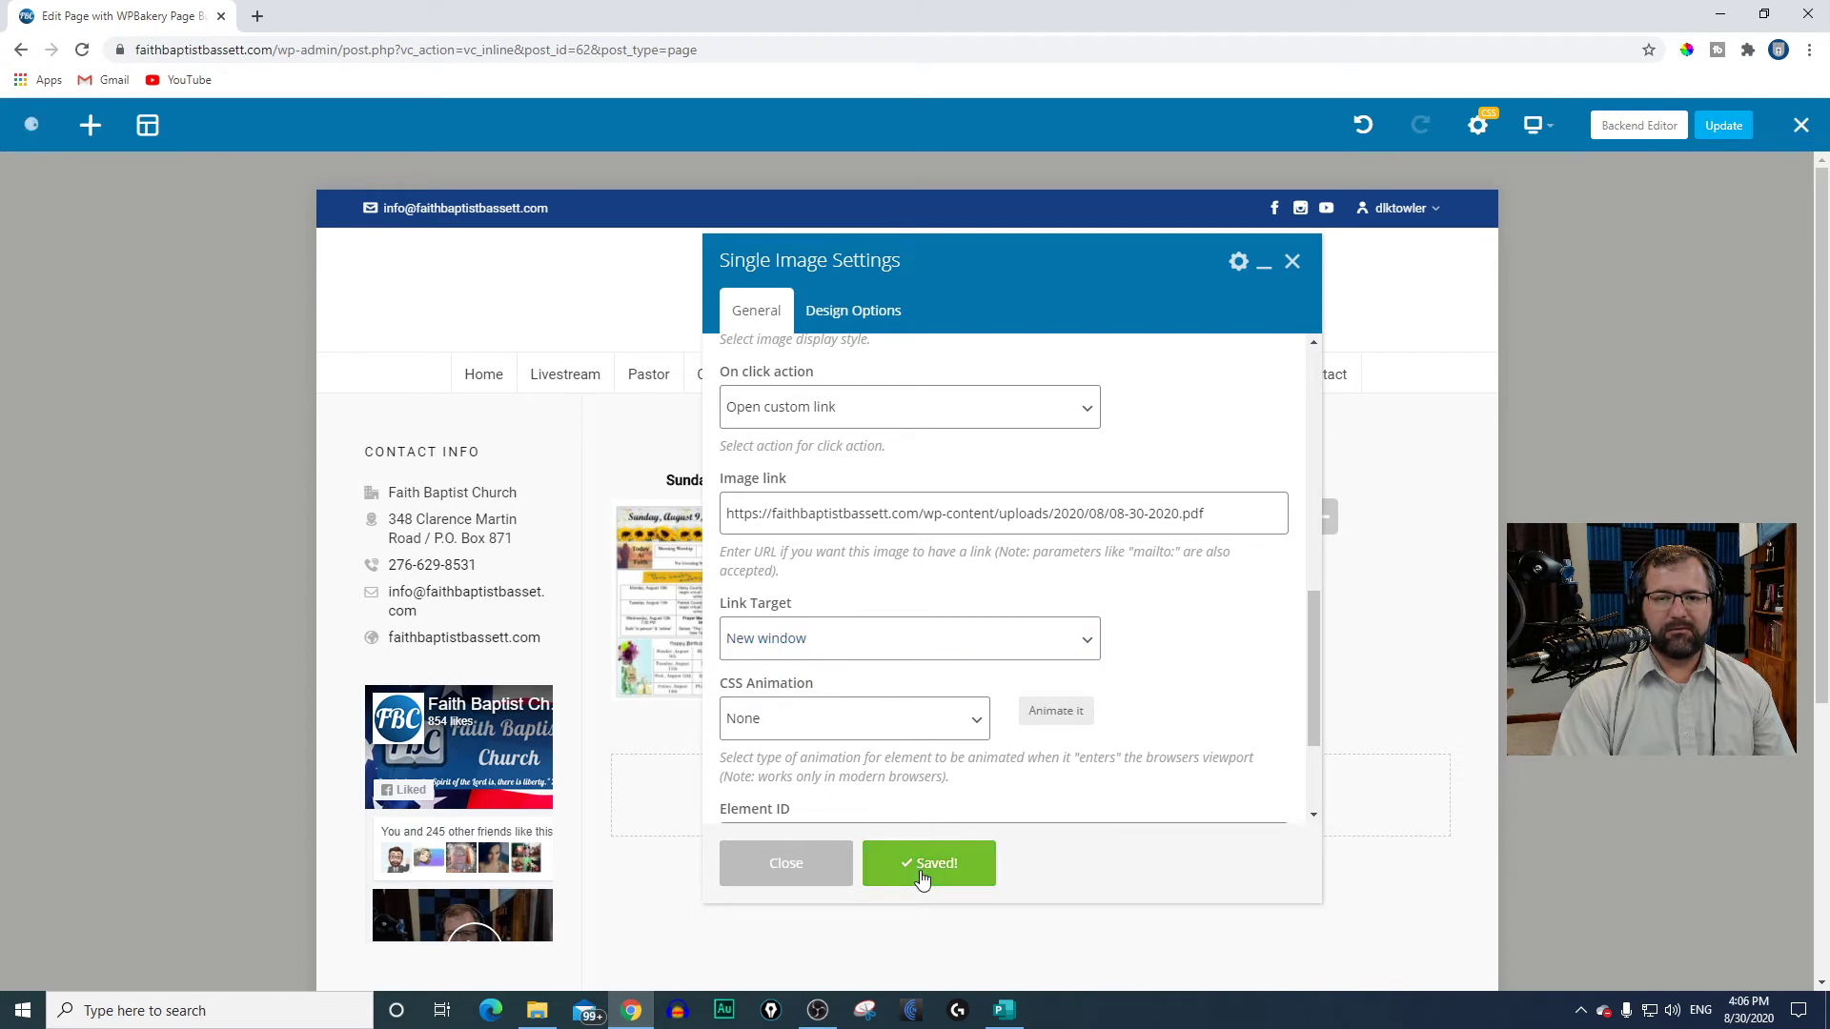
click(755, 875)
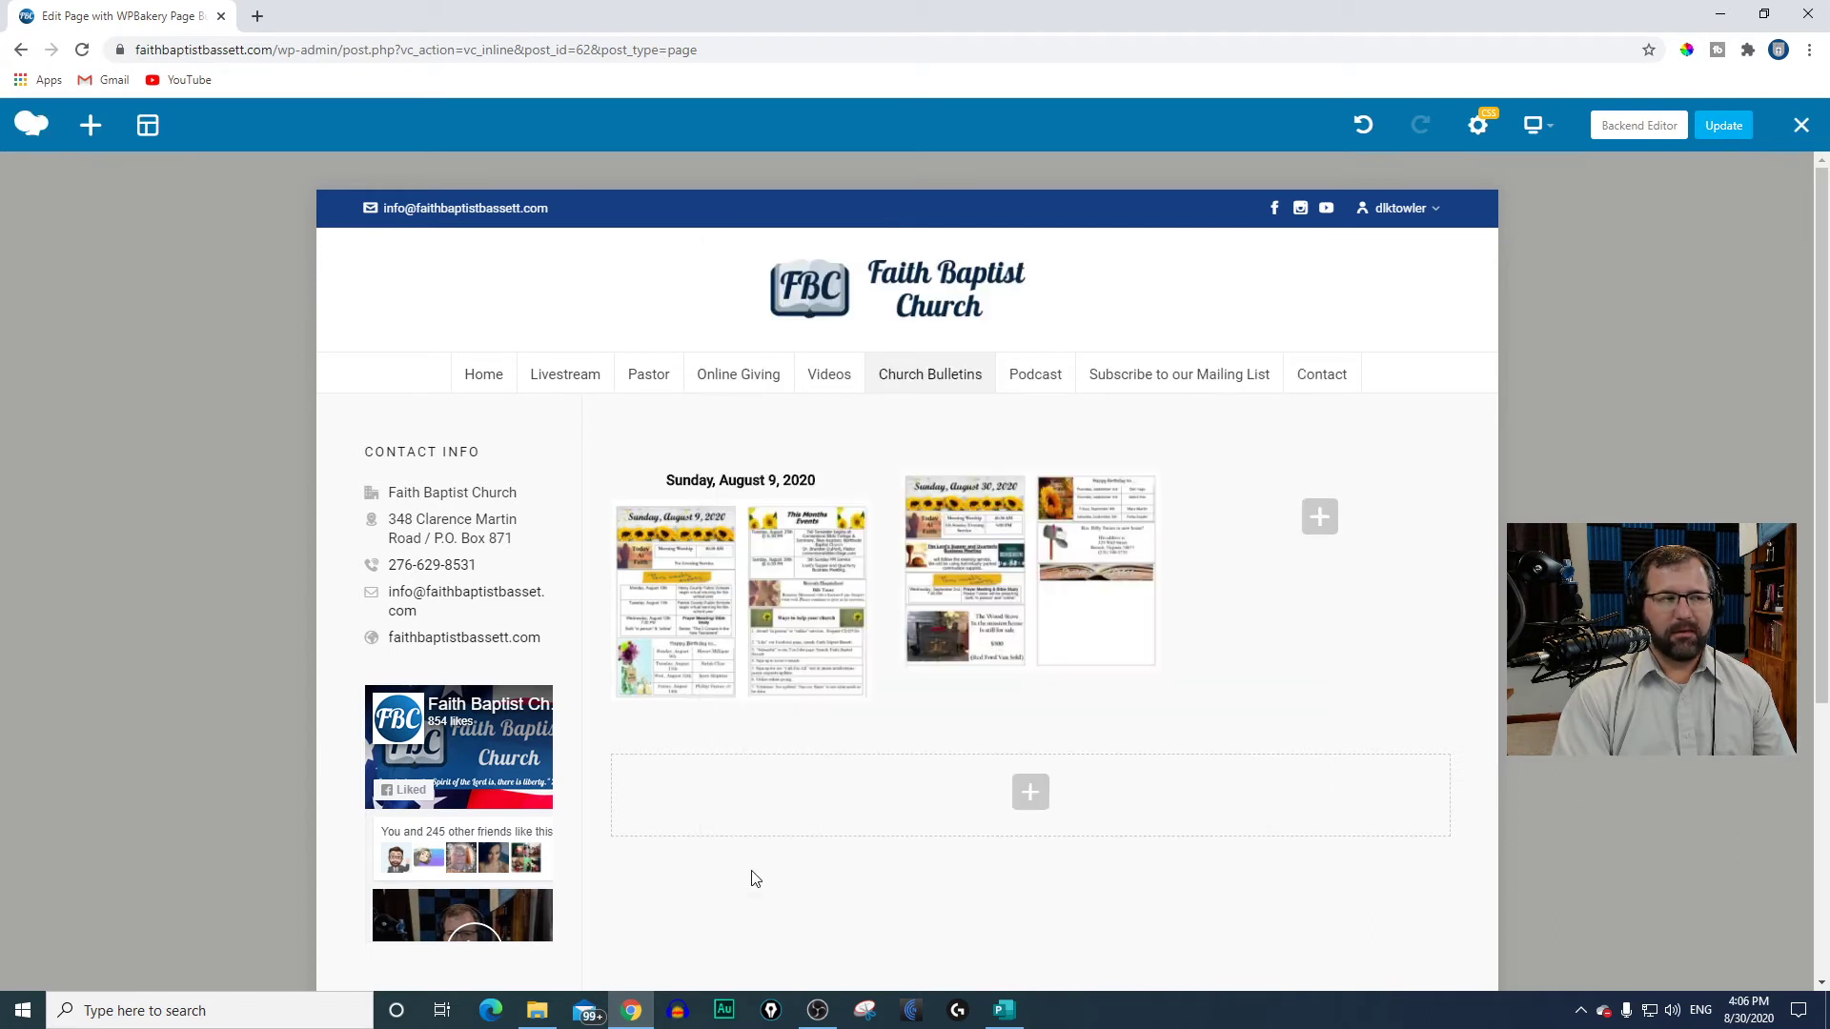
Step: Duplicate the "Sunday, August 9, 2020" text block and move the copy above the August 30 bulletin image in the middle column
mouse_move(1031, 585)
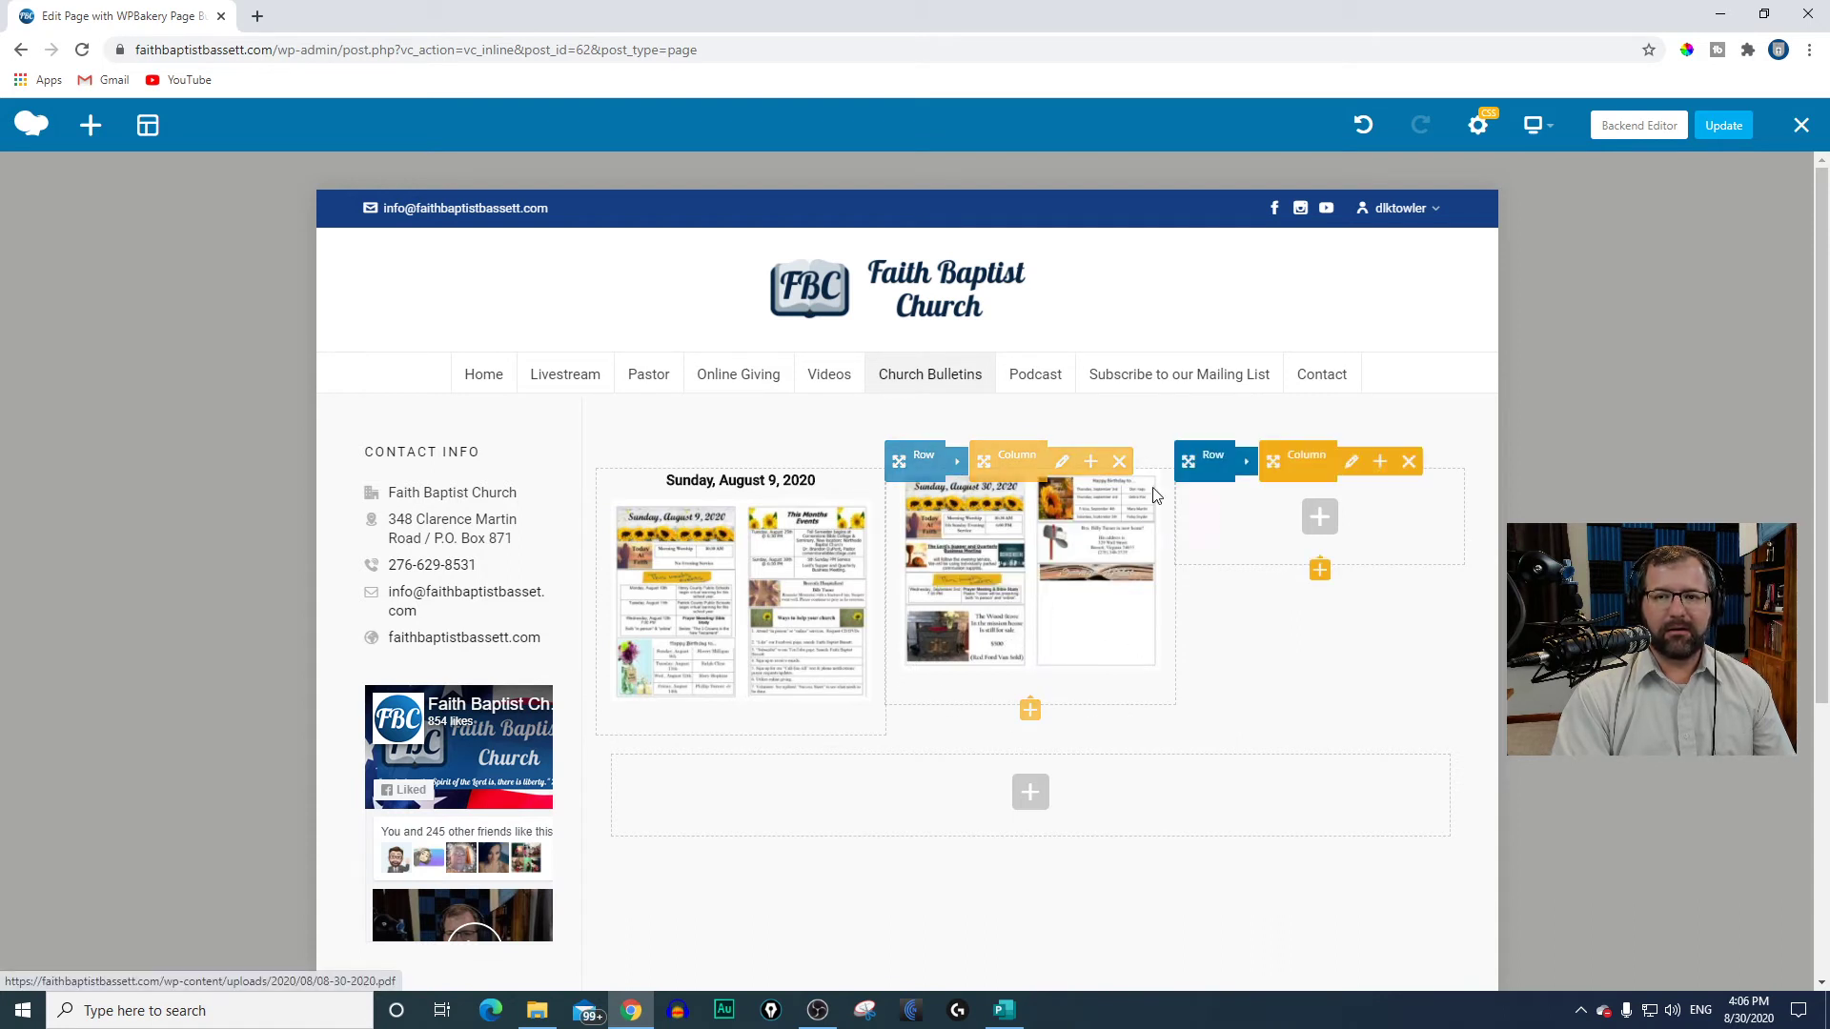
click(782, 490)
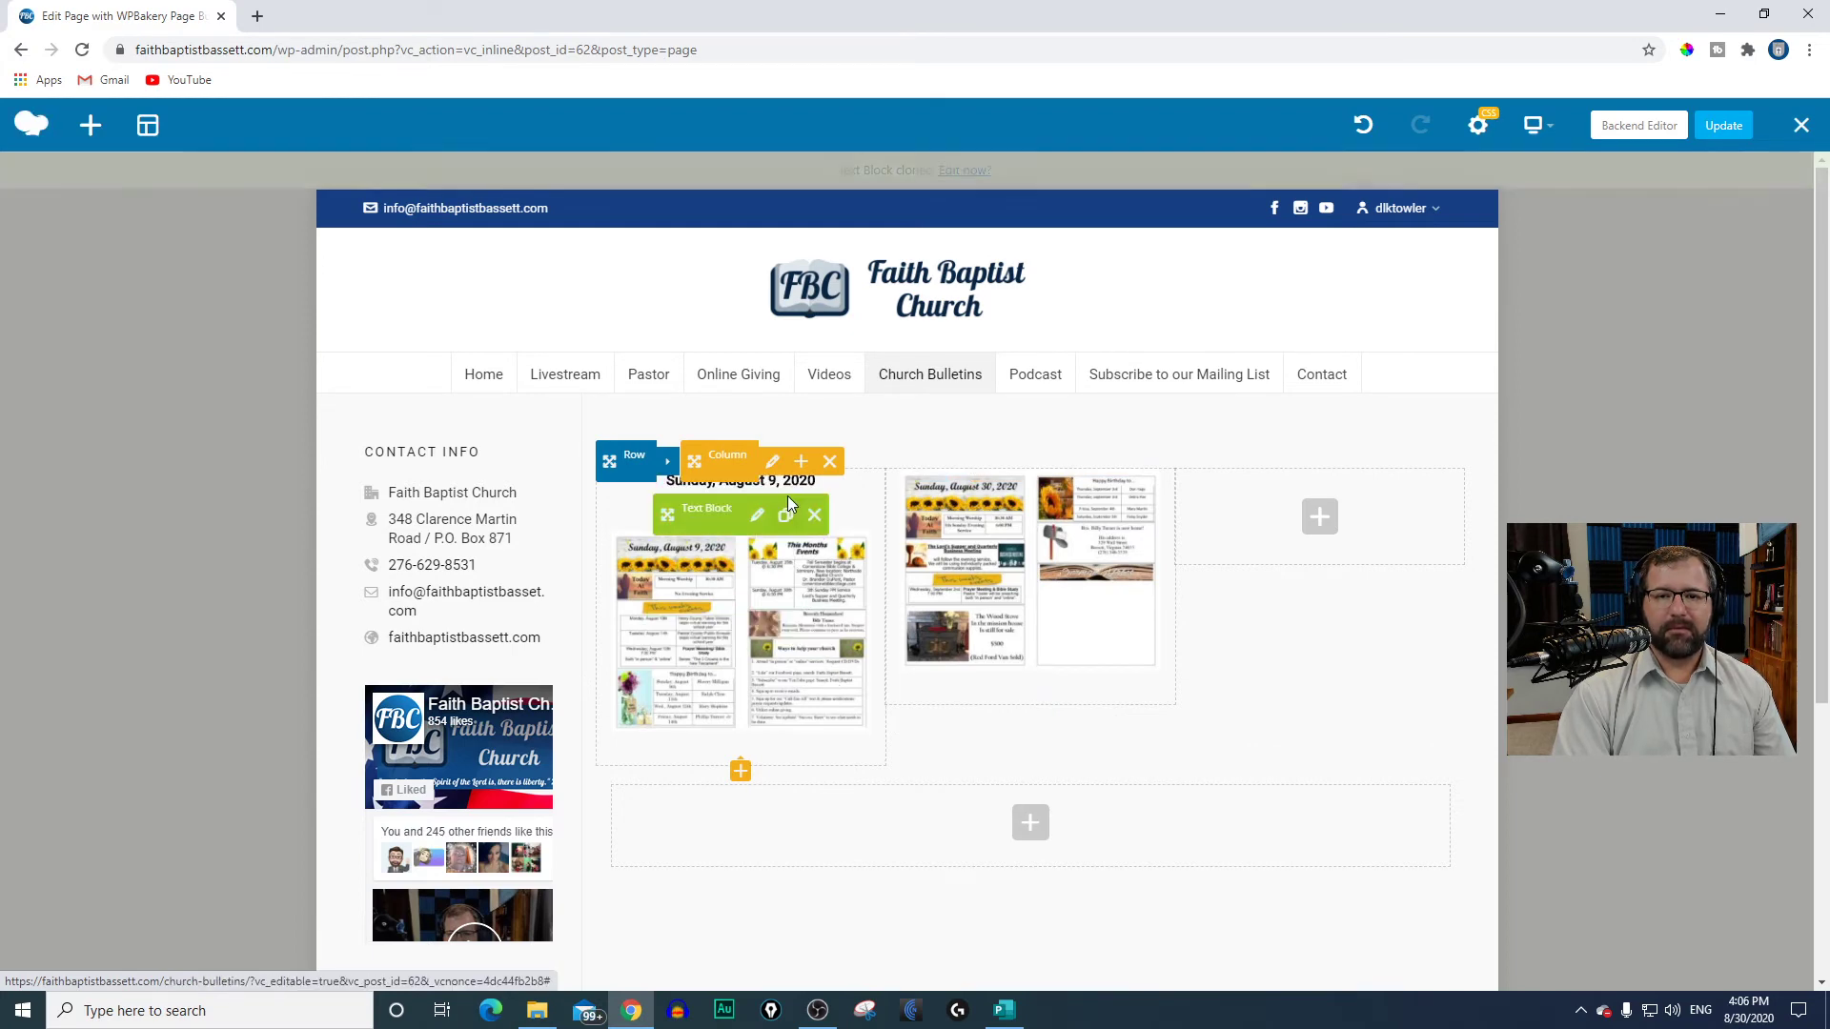
mouse_move(667, 515)
mouse_down()
mouse_move(782, 522)
mouse_move(985, 488)
mouse_up()
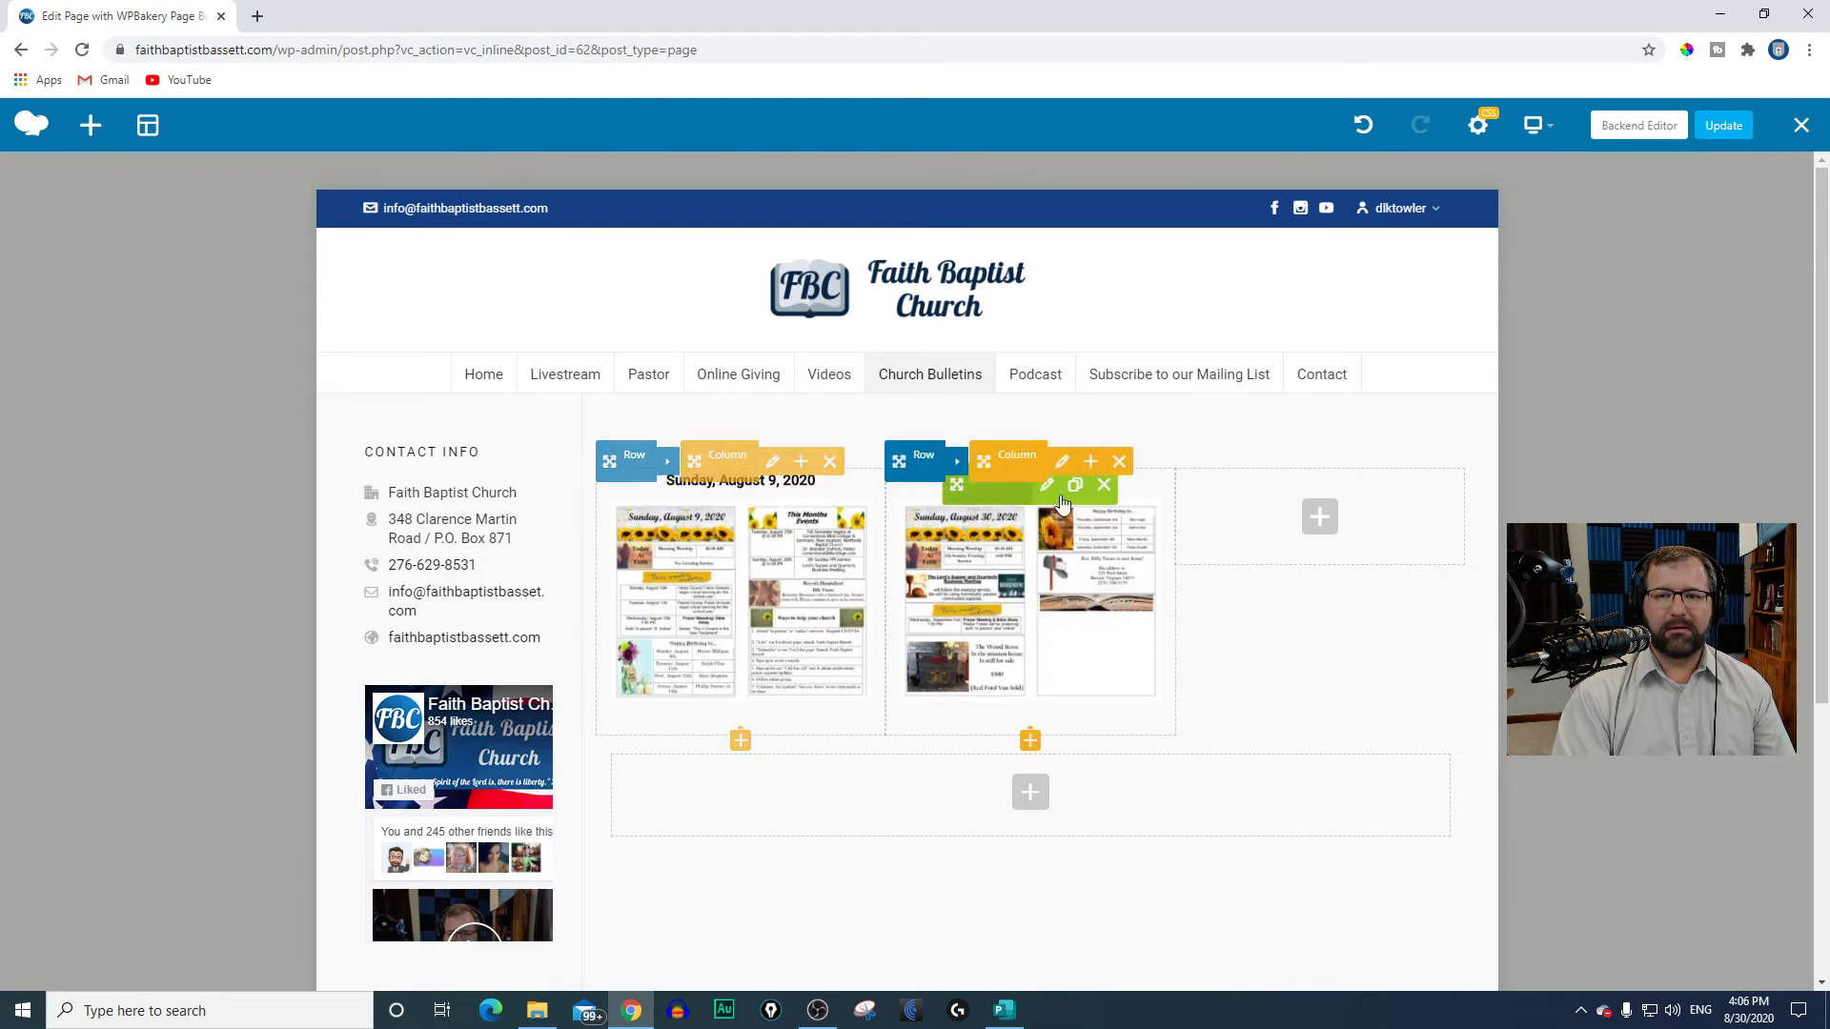
Step: Change the copied text block's date to "Sunday, August 30, 2020" and remove its link to 08-09-2020-1.pdf
click(1046, 485)
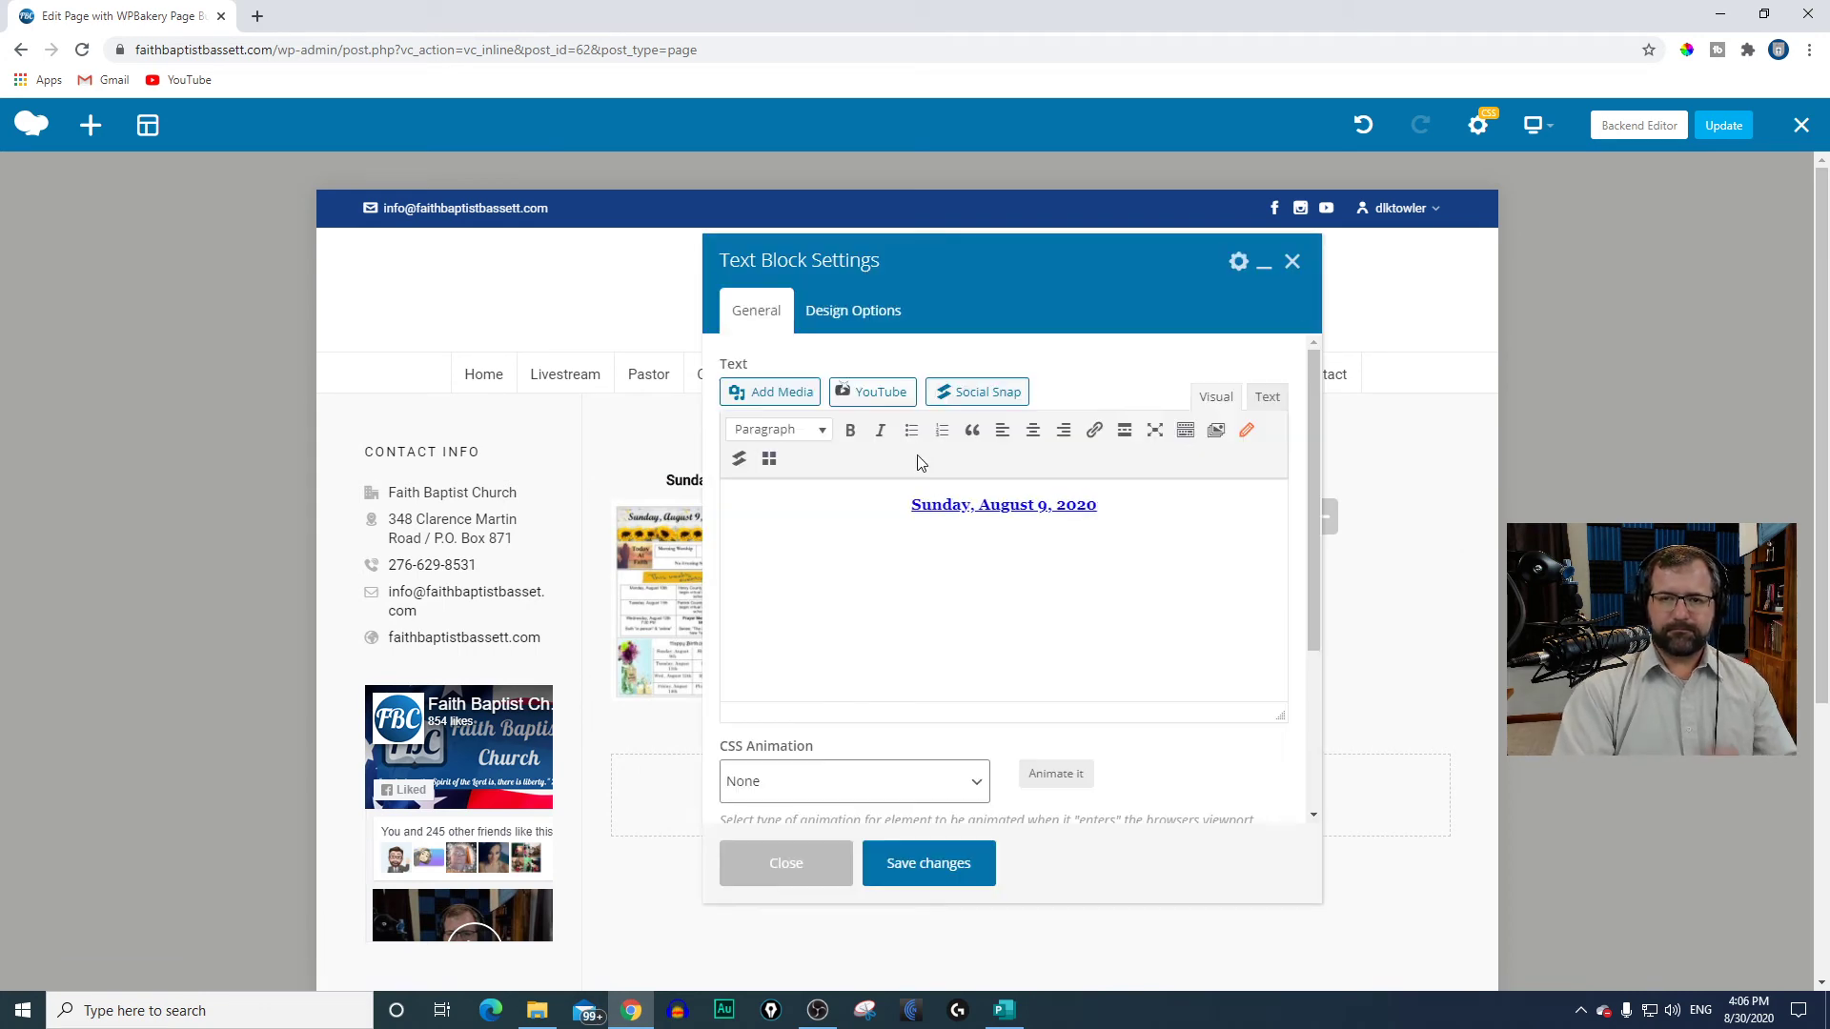
drag(1107, 508, 915, 508)
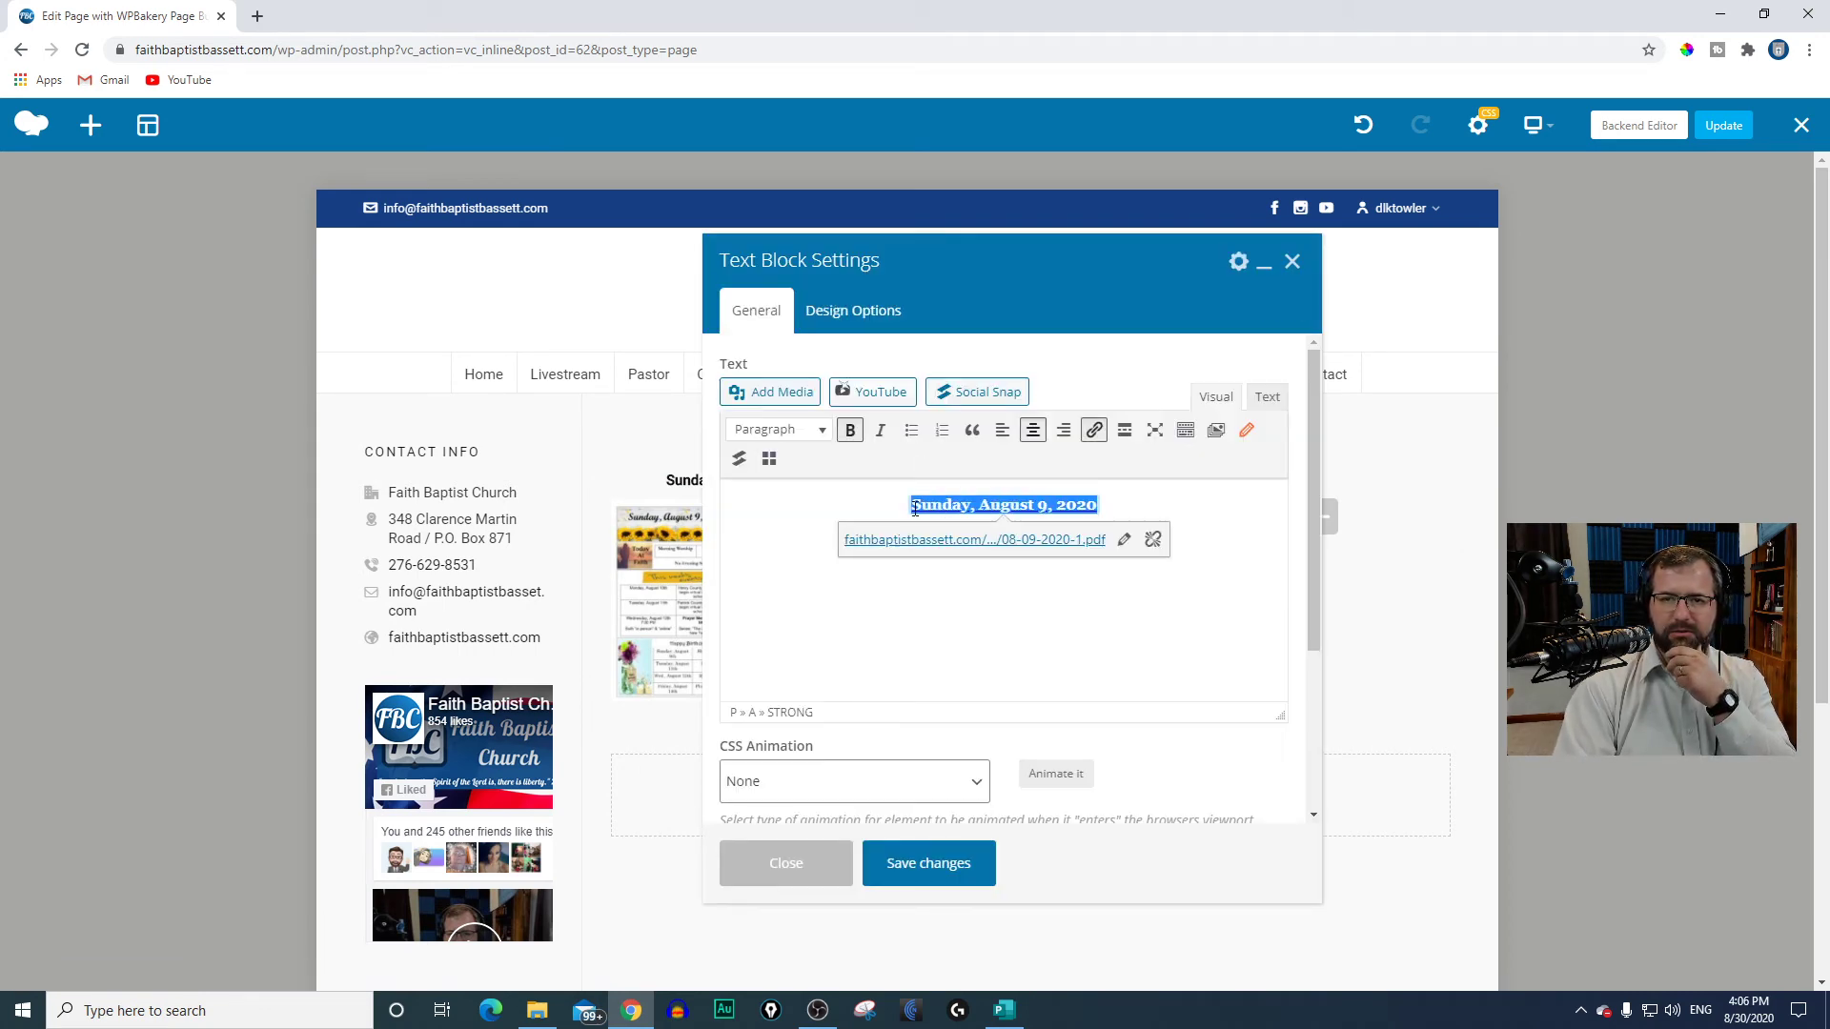
click(983, 505)
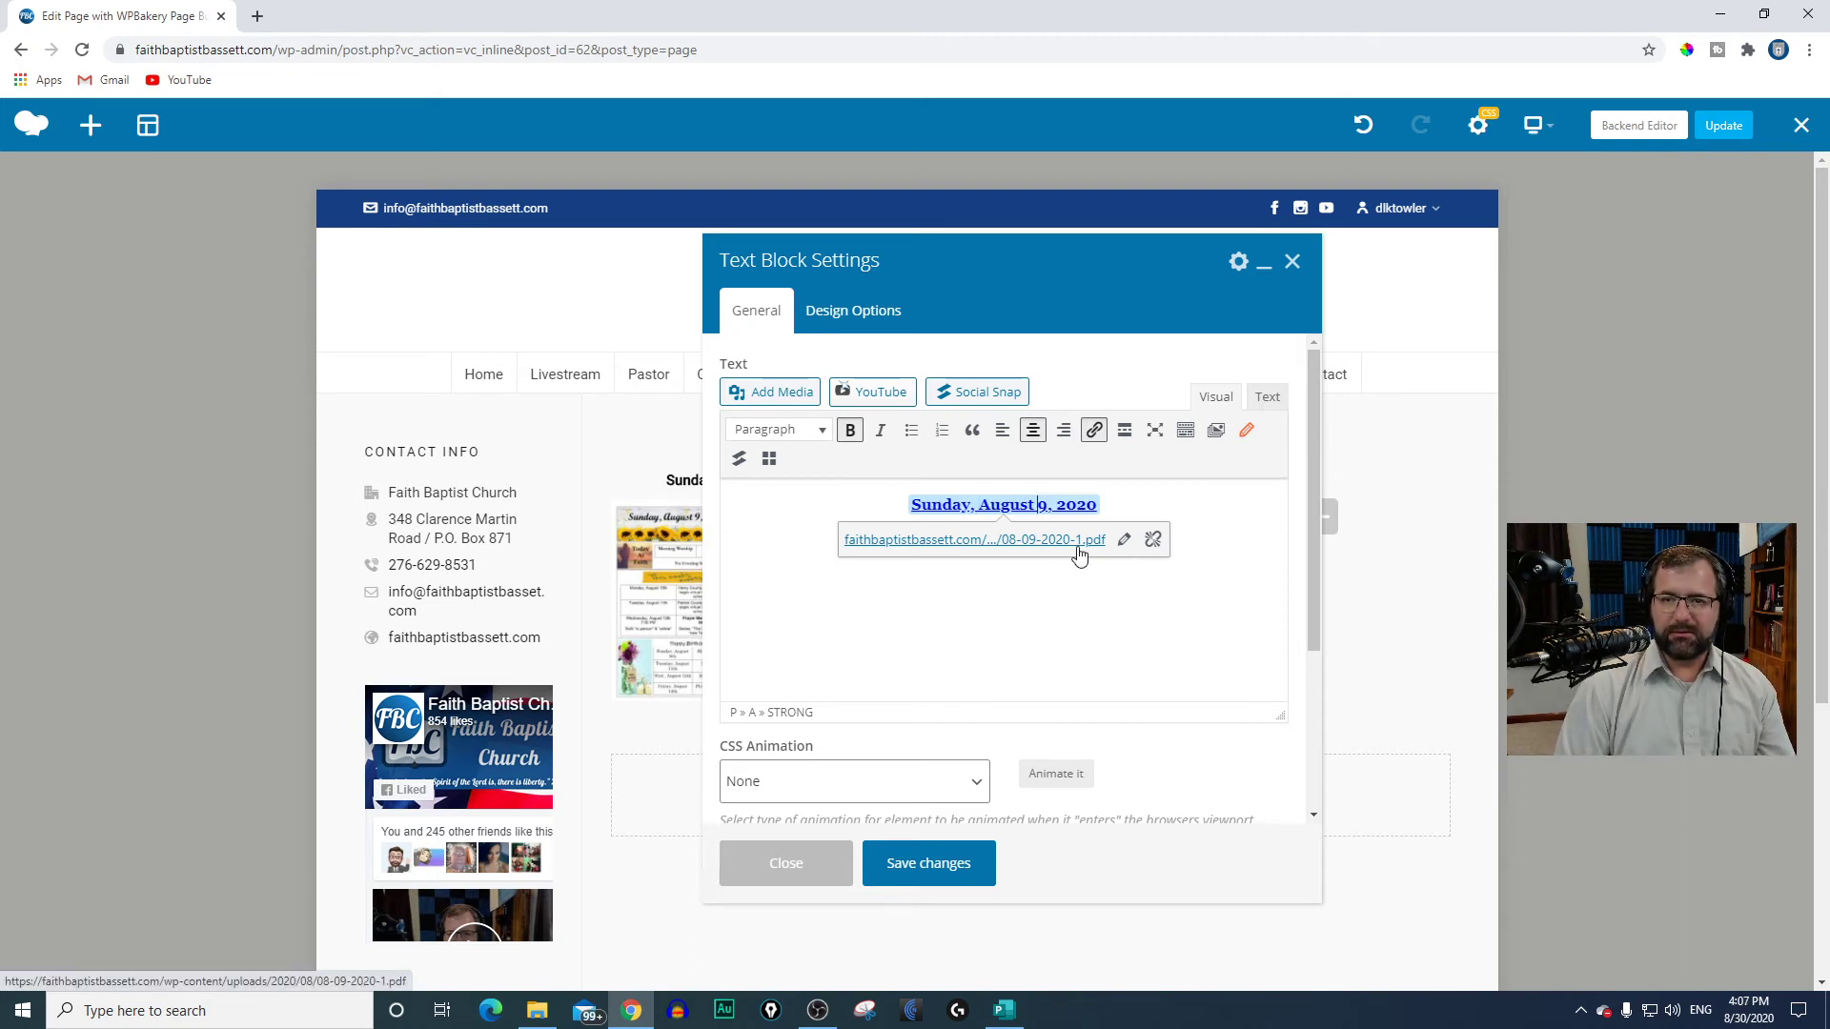
key(BackSpace)
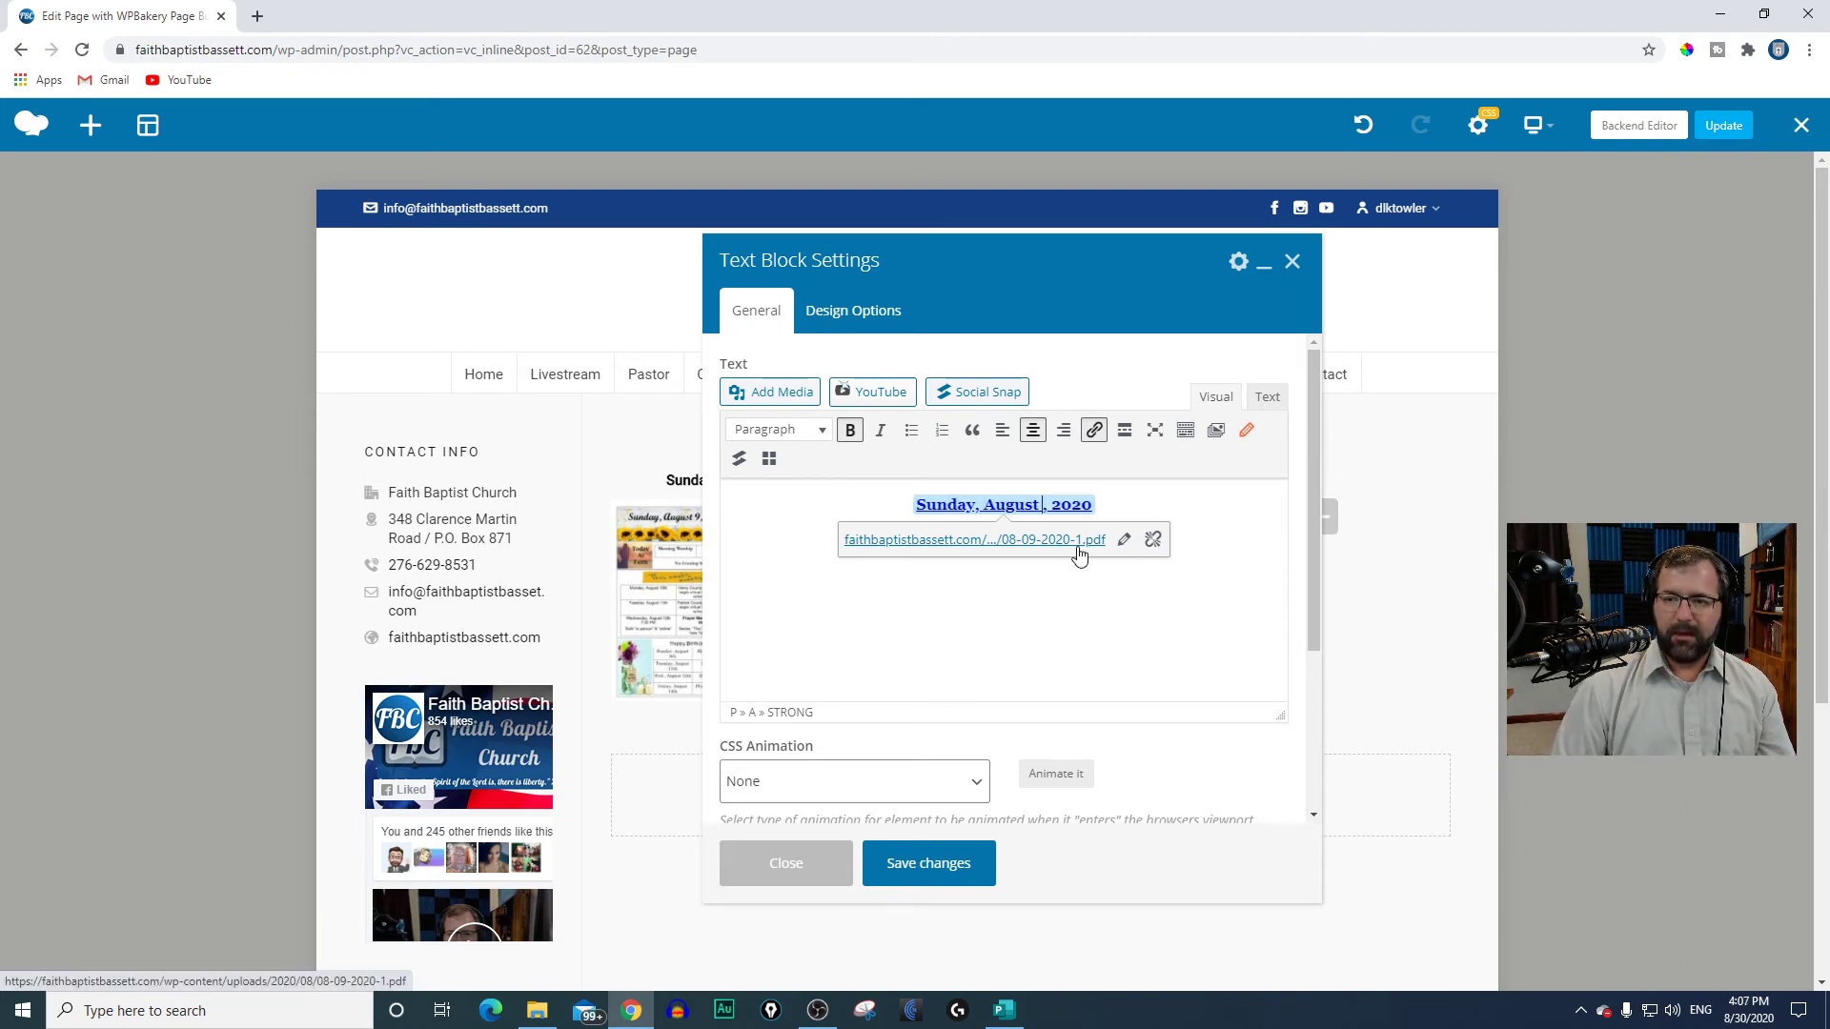
text(30)
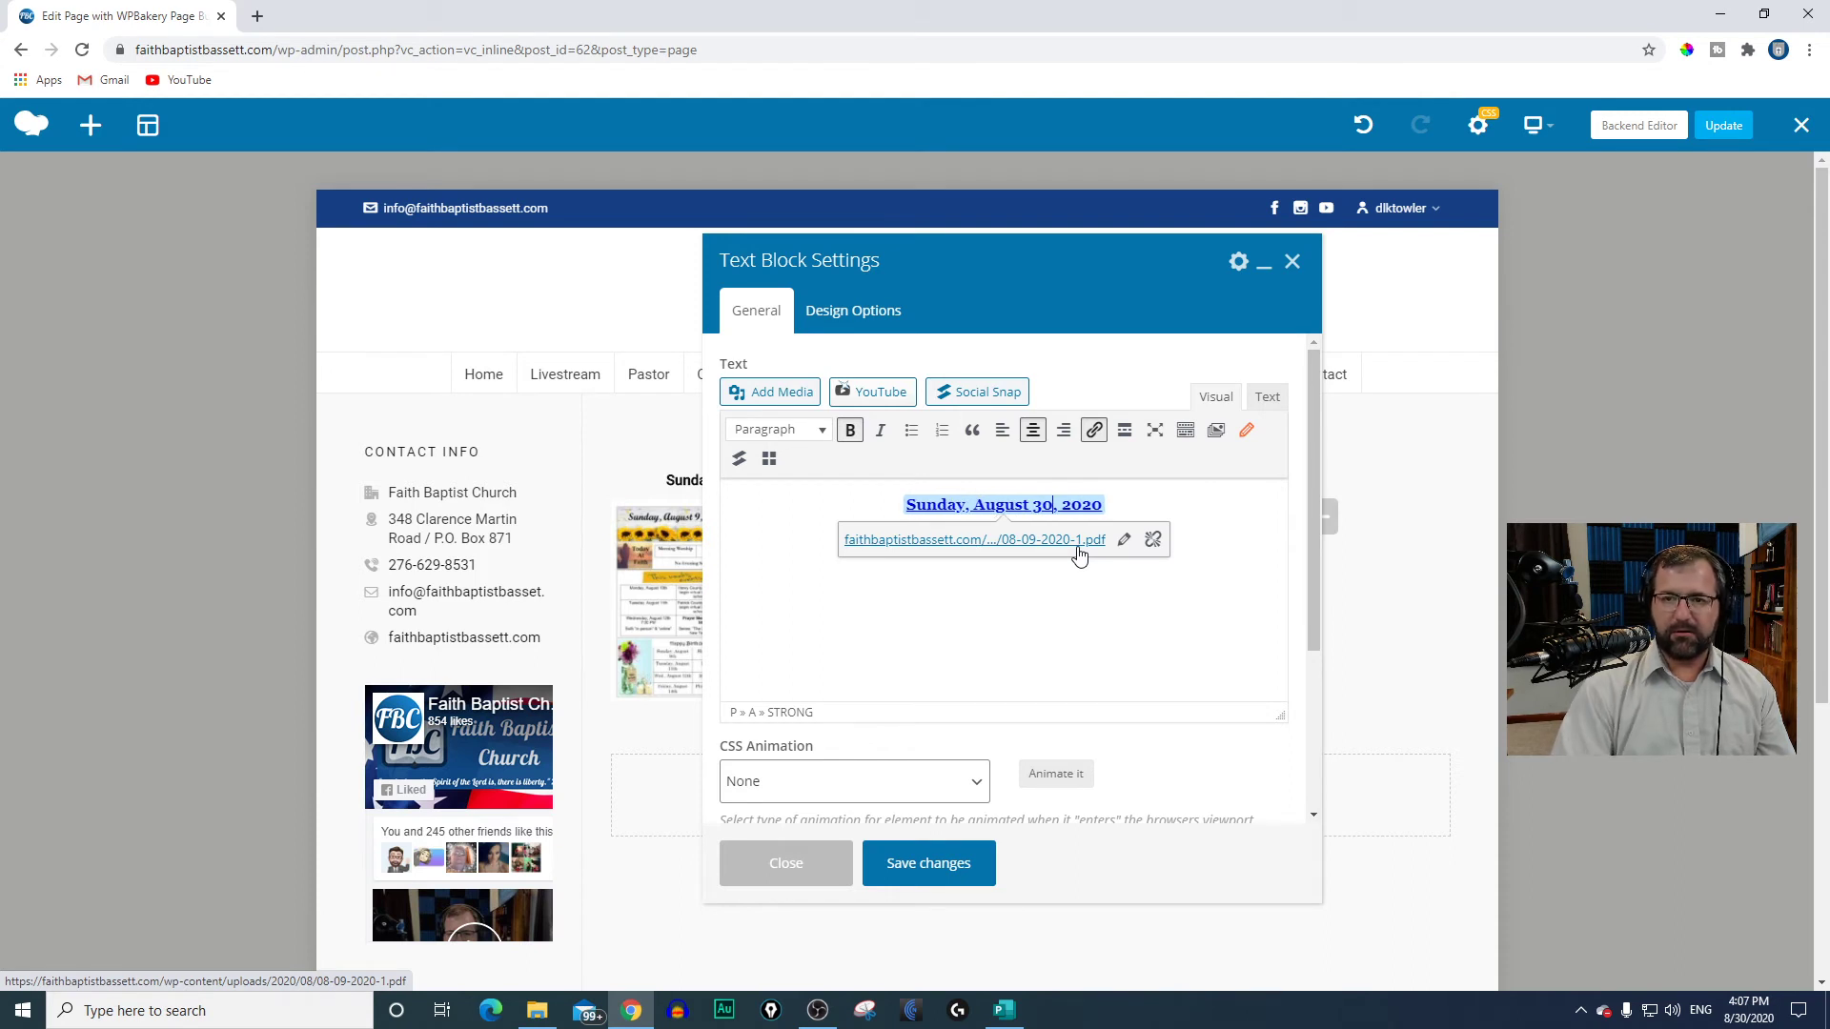
click(1152, 539)
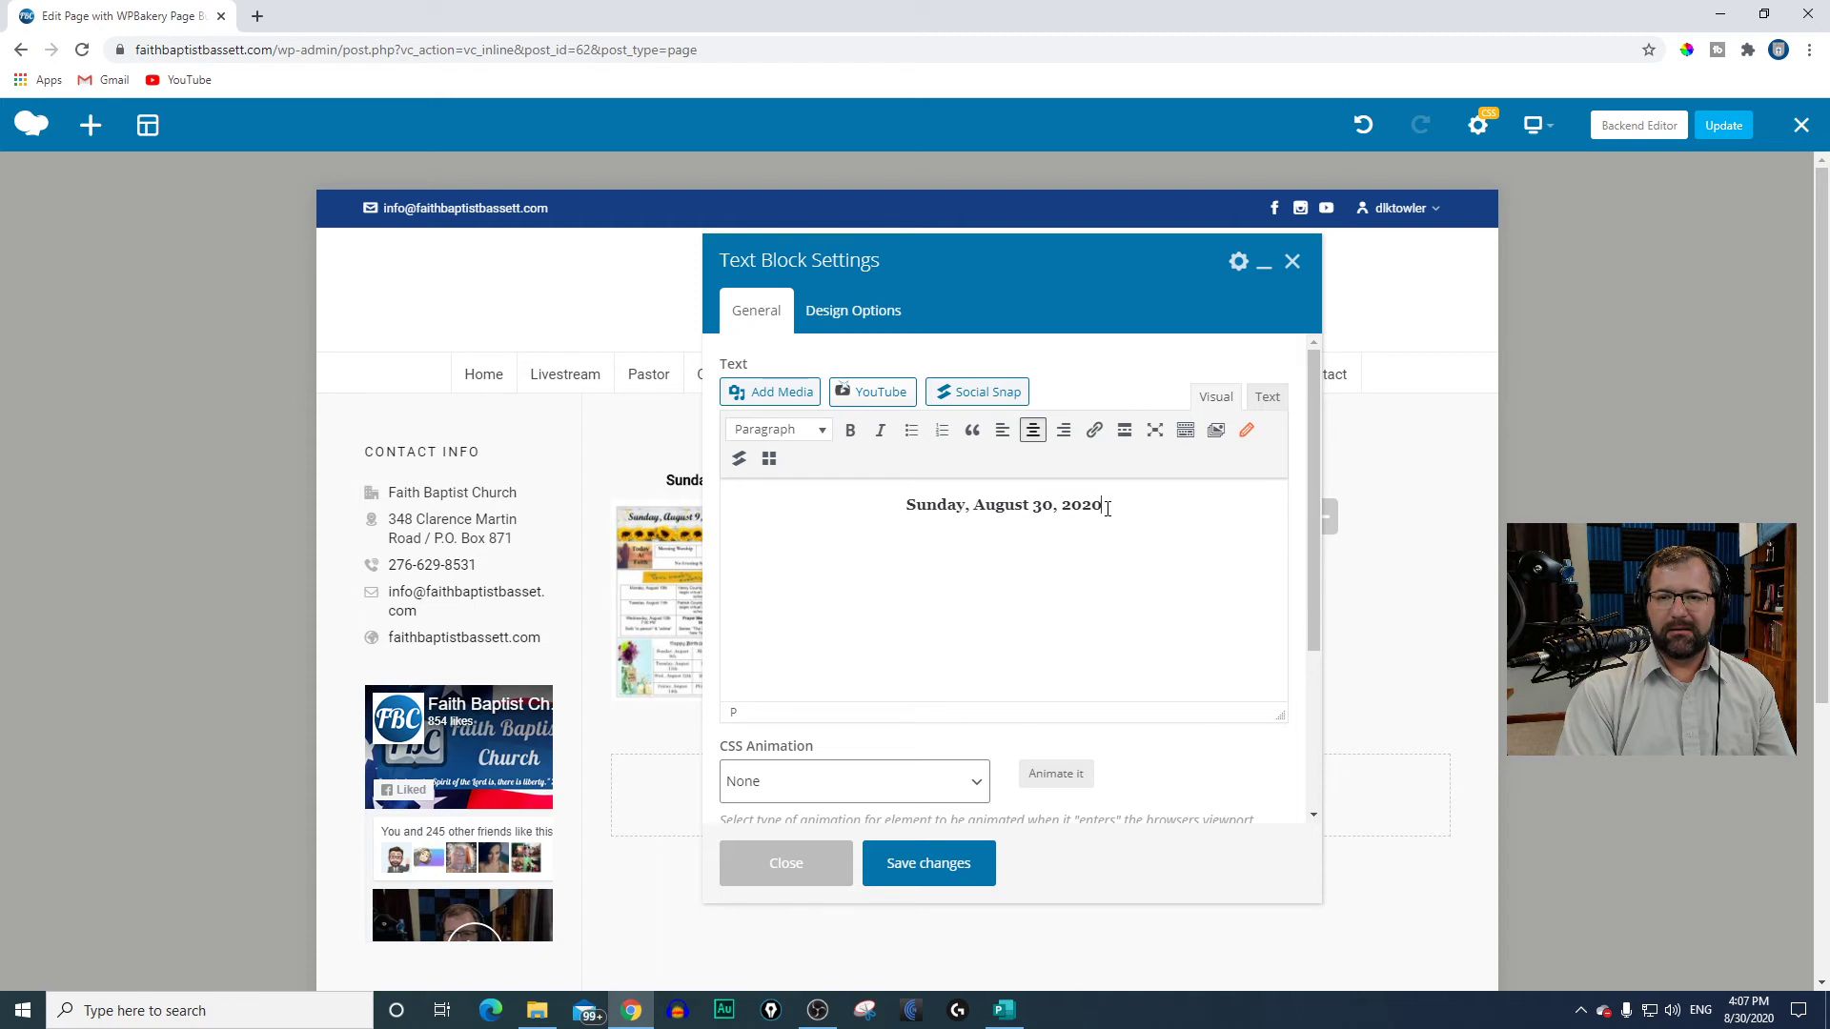
drag(1106, 508, 897, 502)
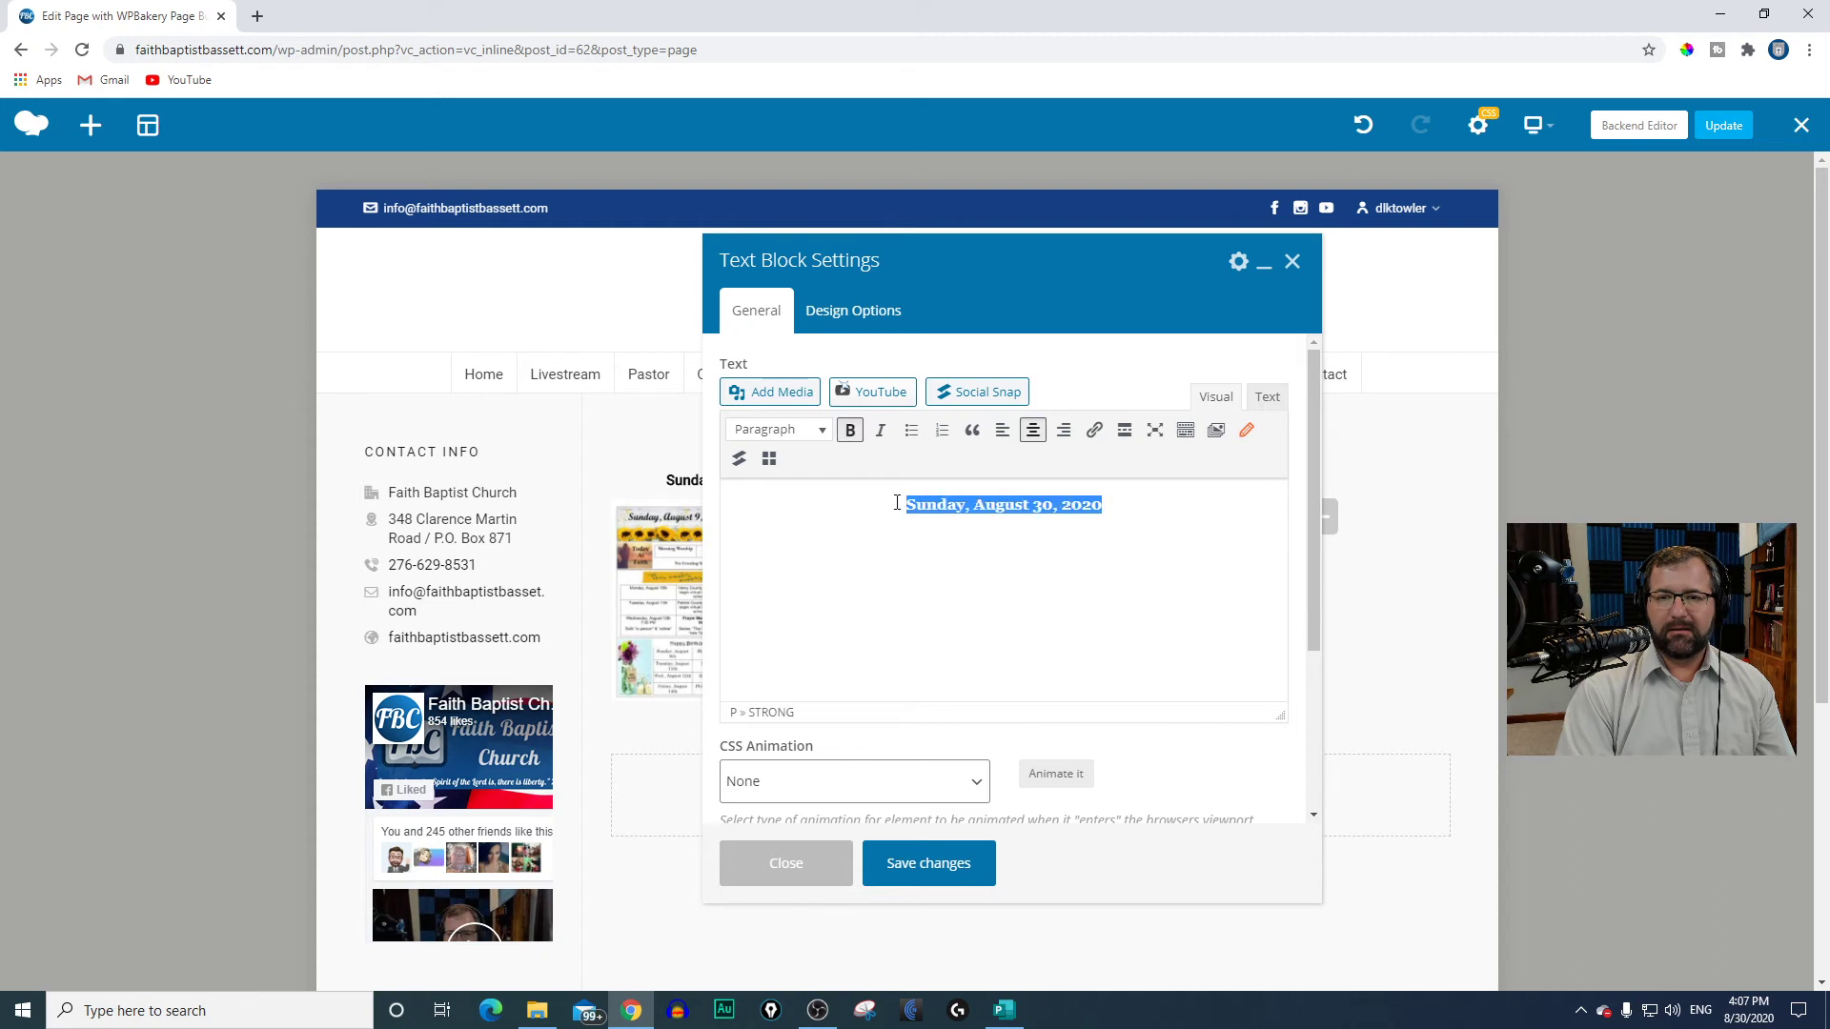
click(1094, 430)
right_click(902, 539)
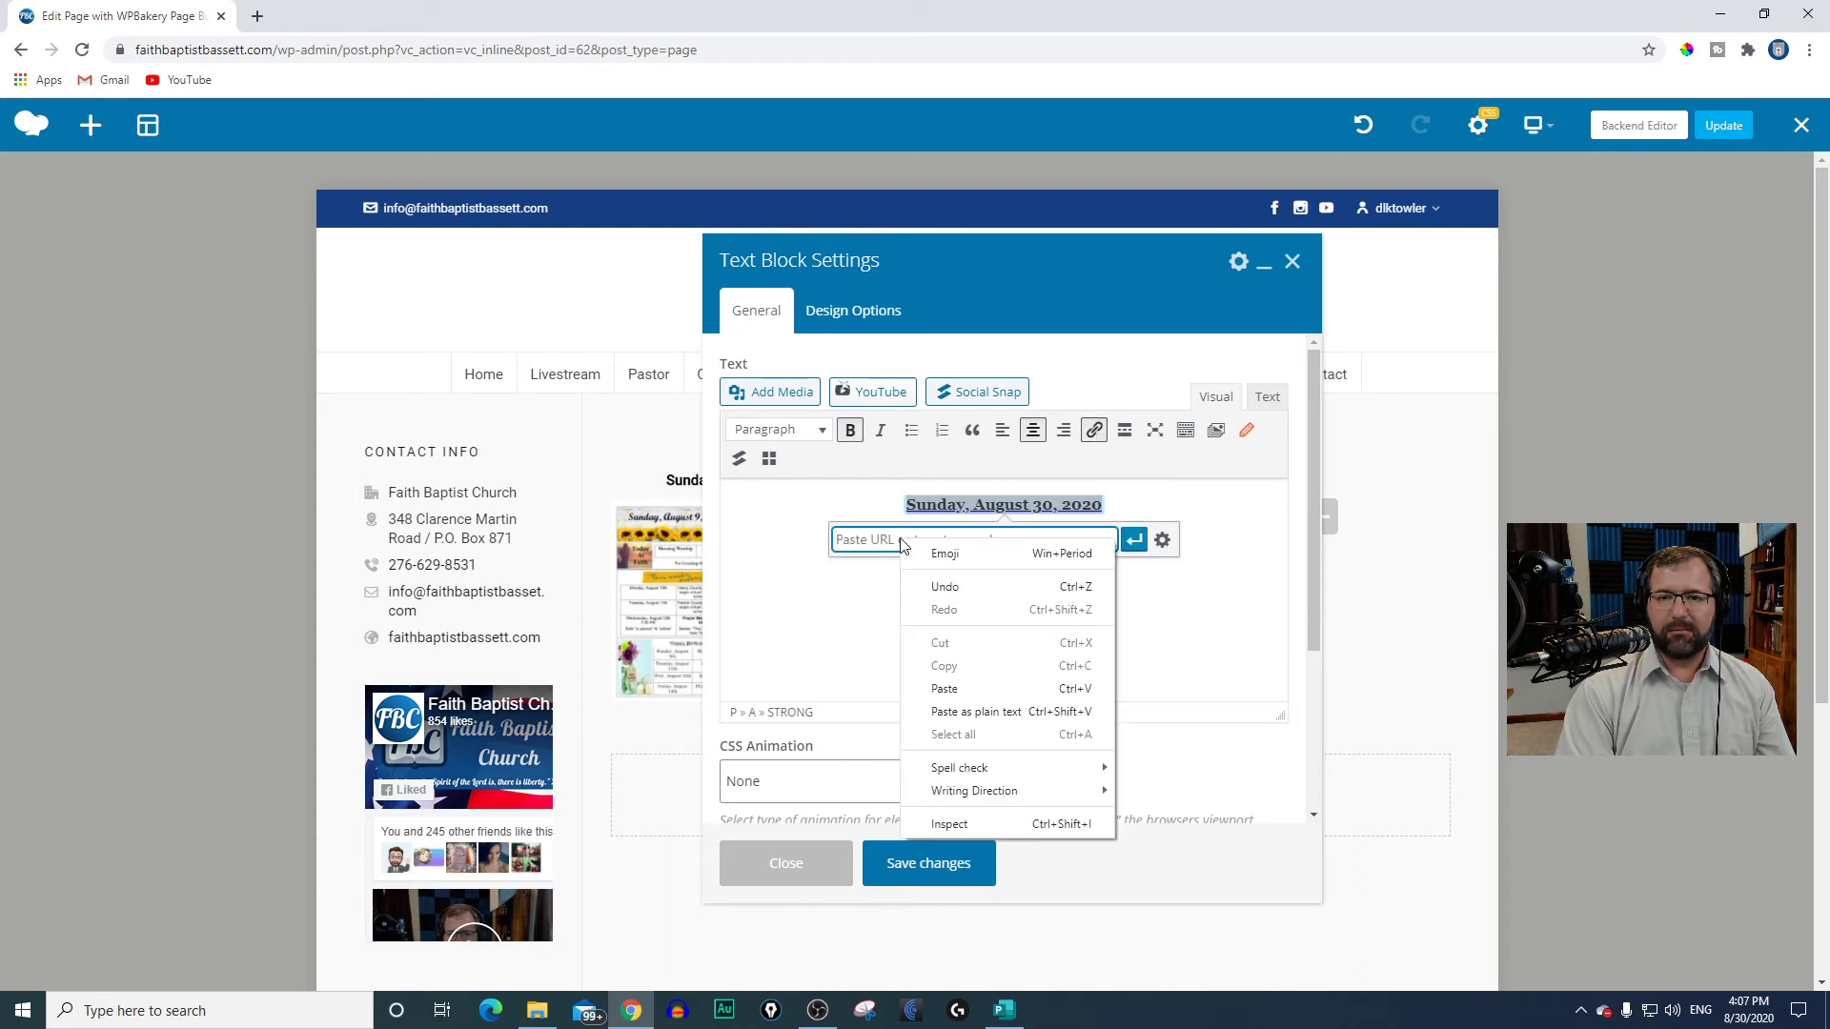
click(930, 686)
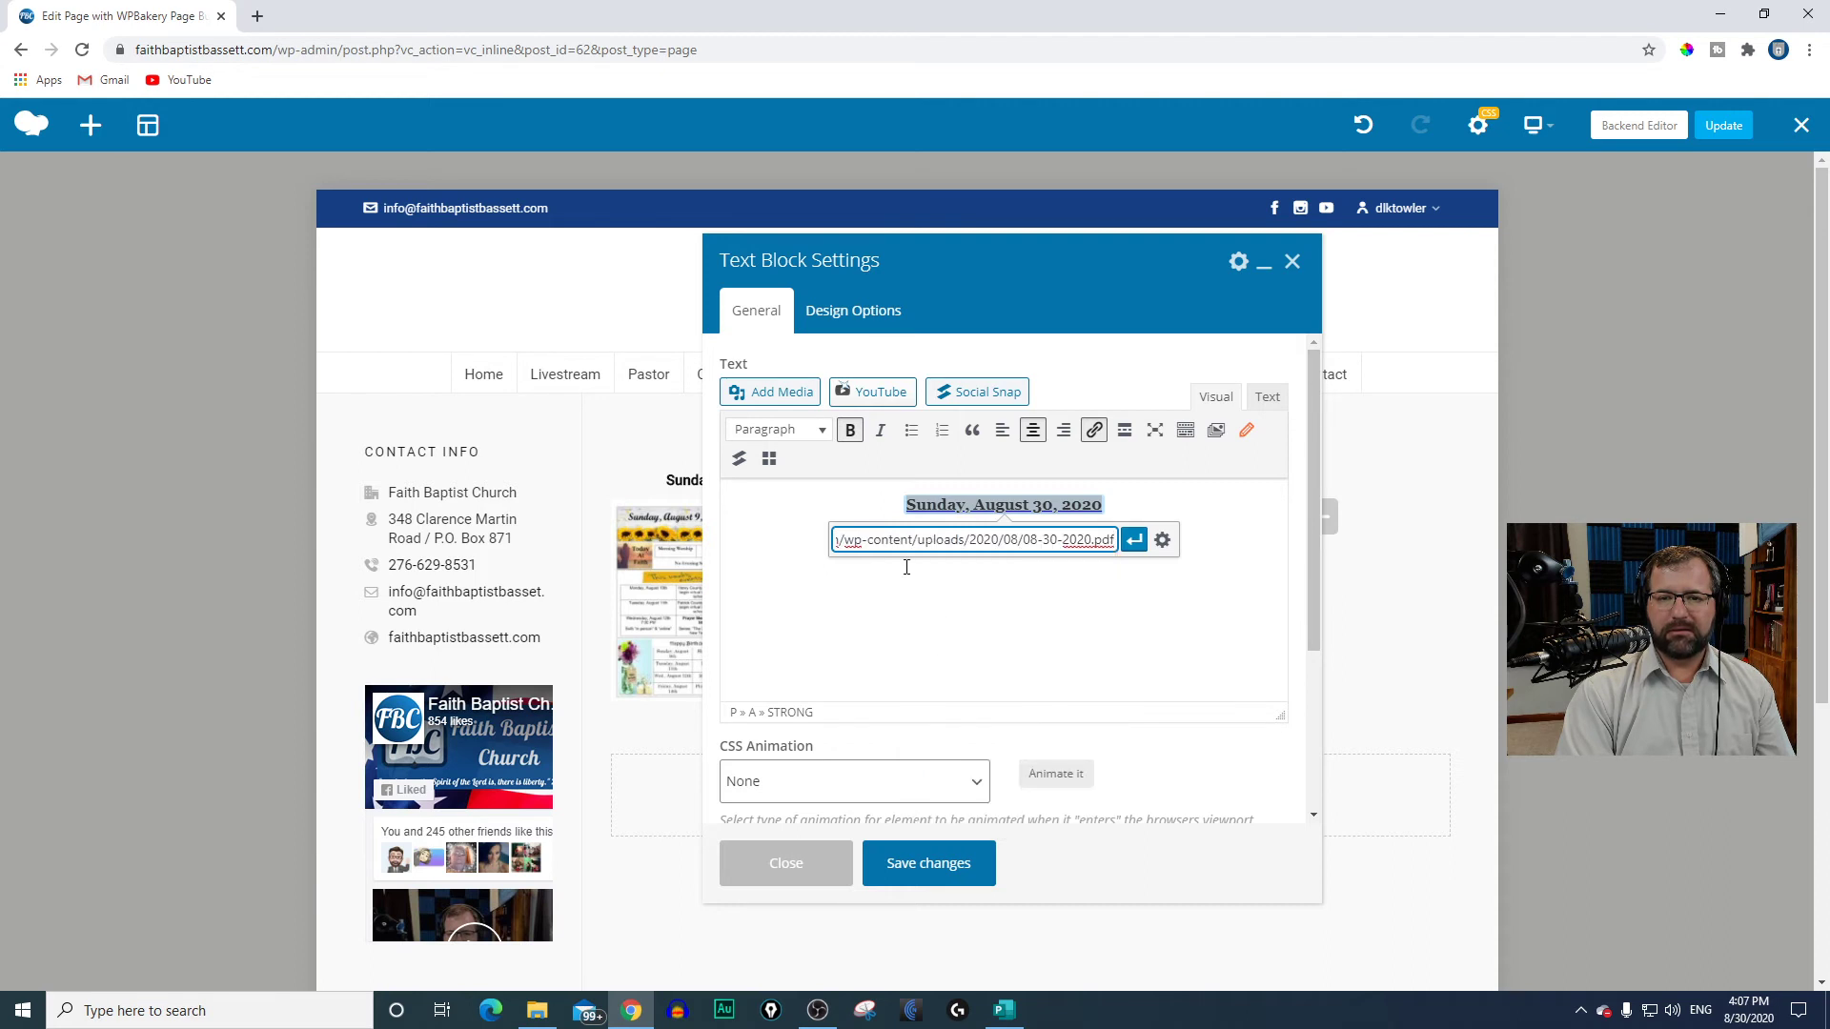
click(1132, 541)
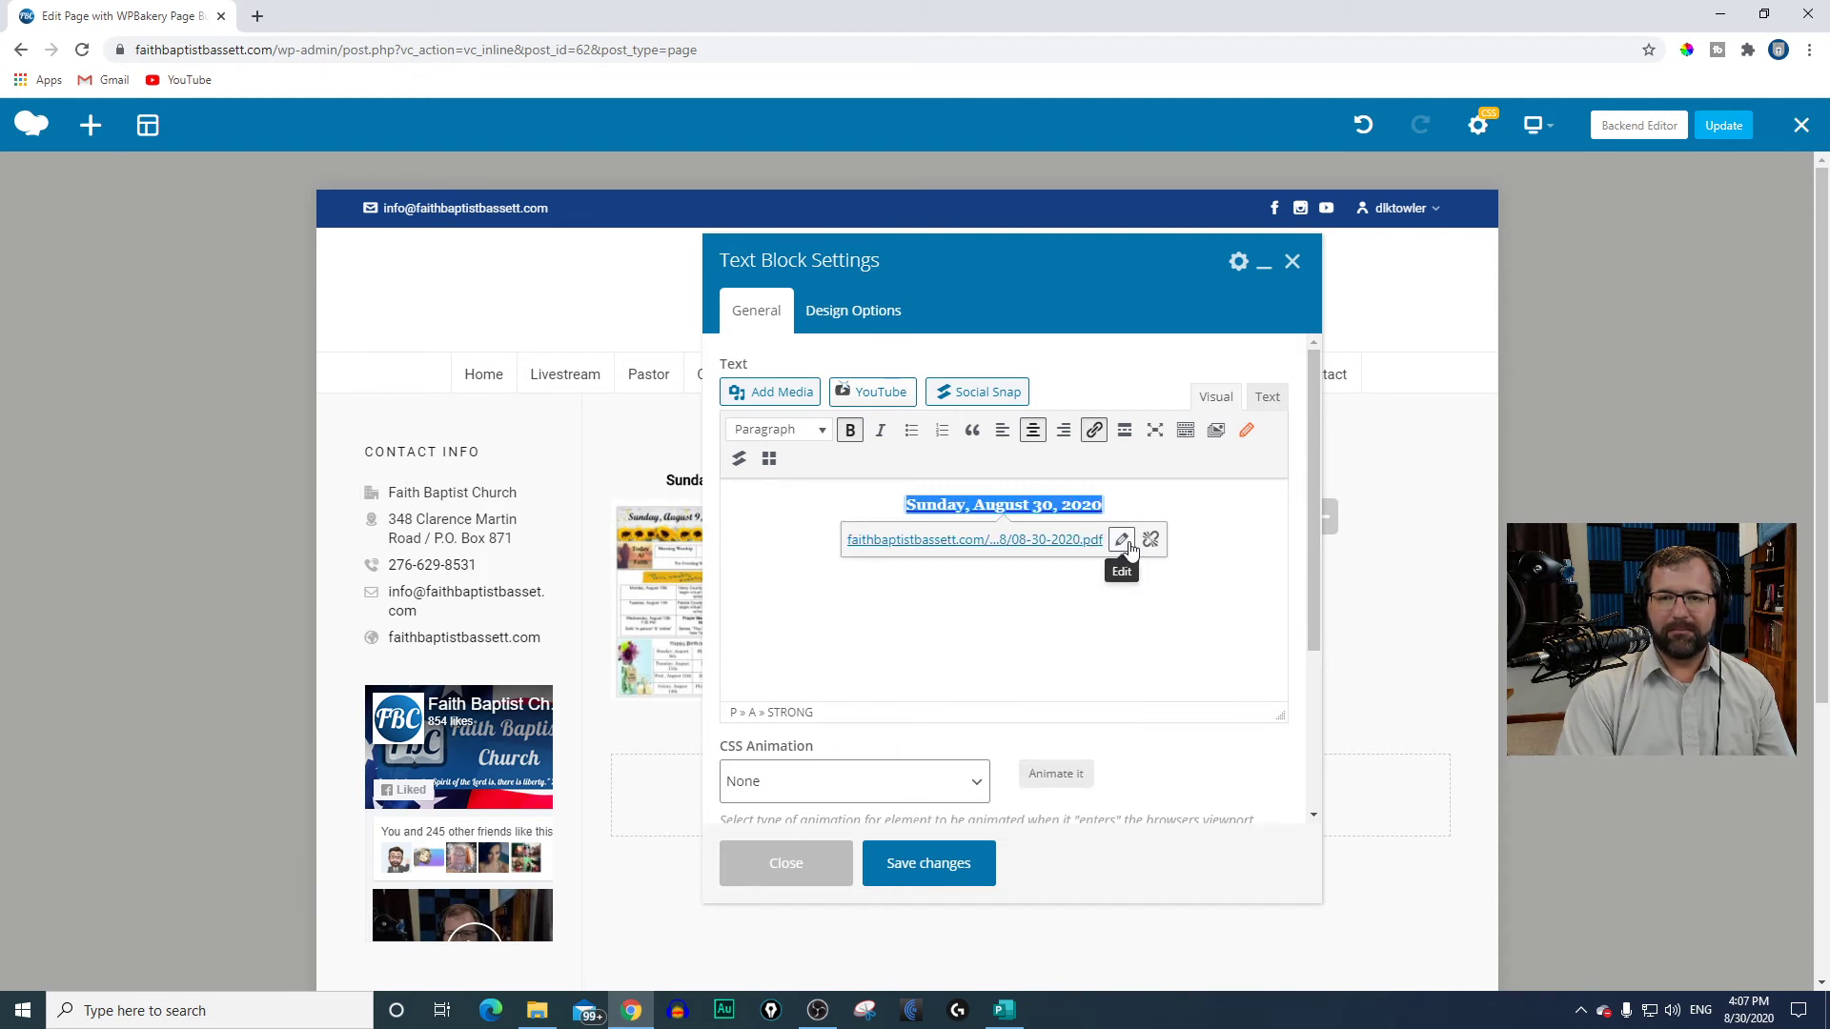
Step: Set the date text's link to open in a new tab, then save and close the Text Block settings
click(1124, 542)
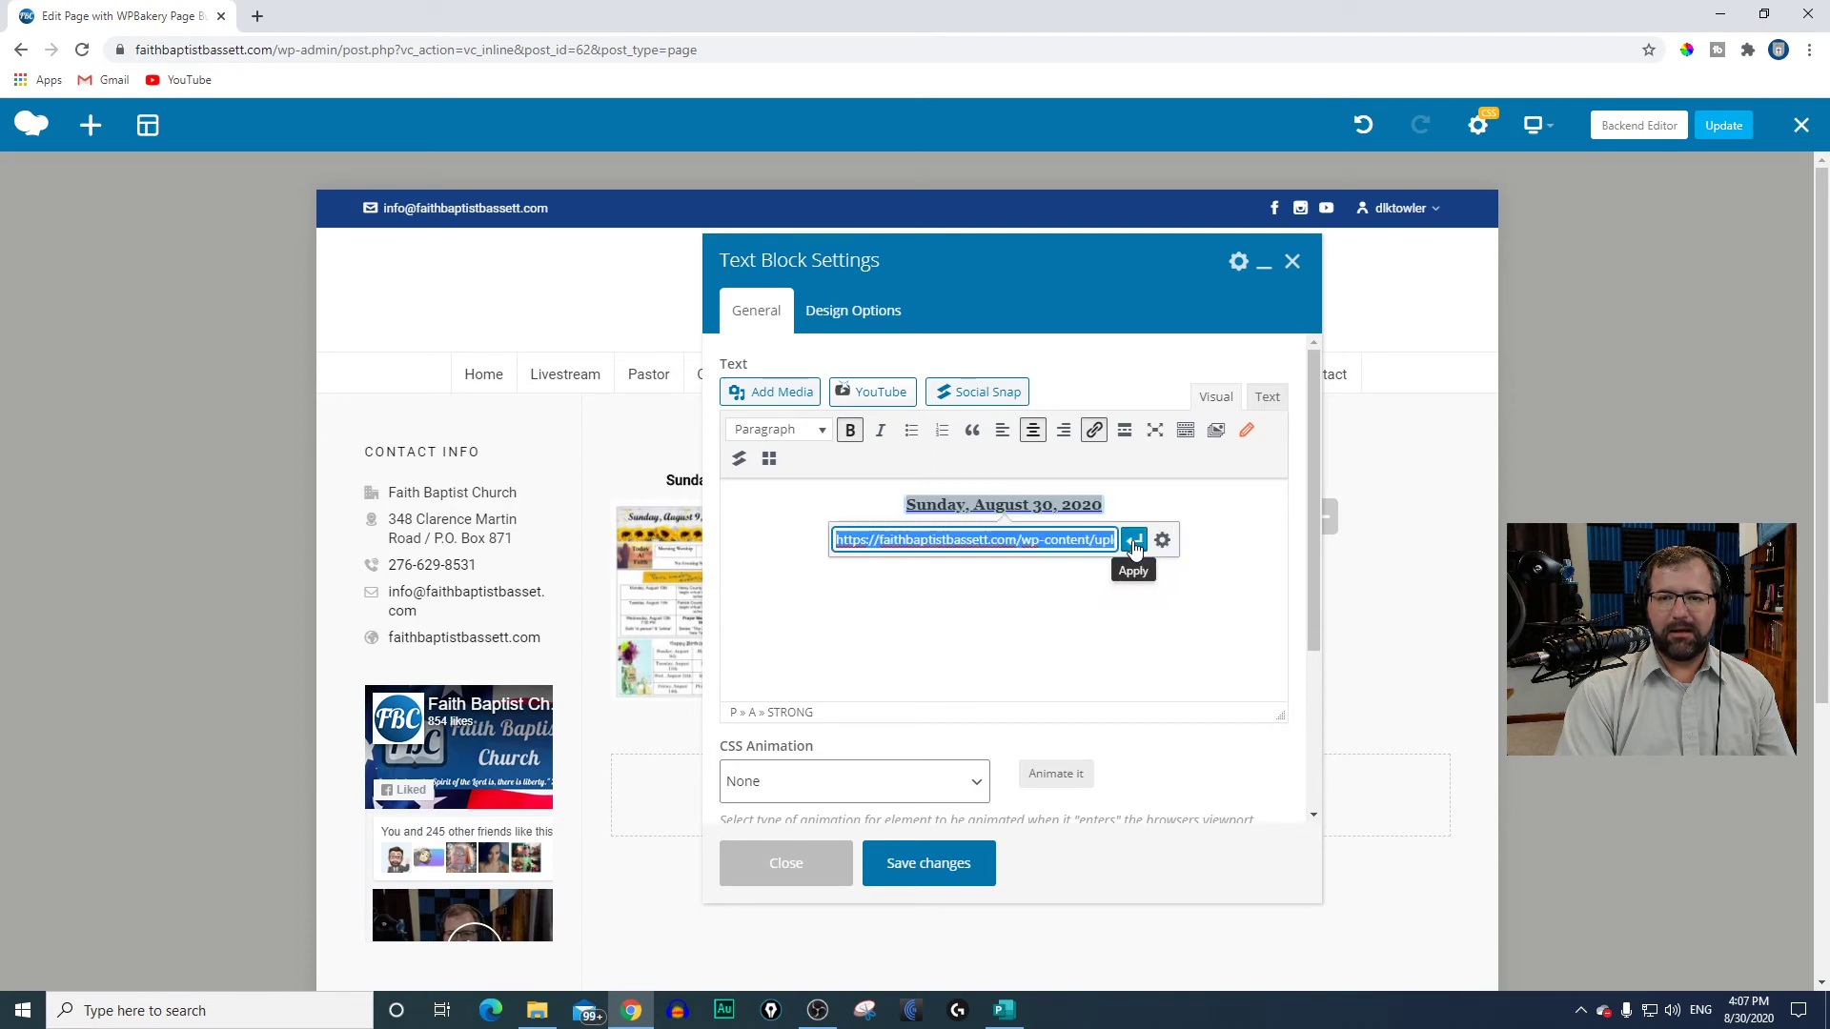
click(1162, 541)
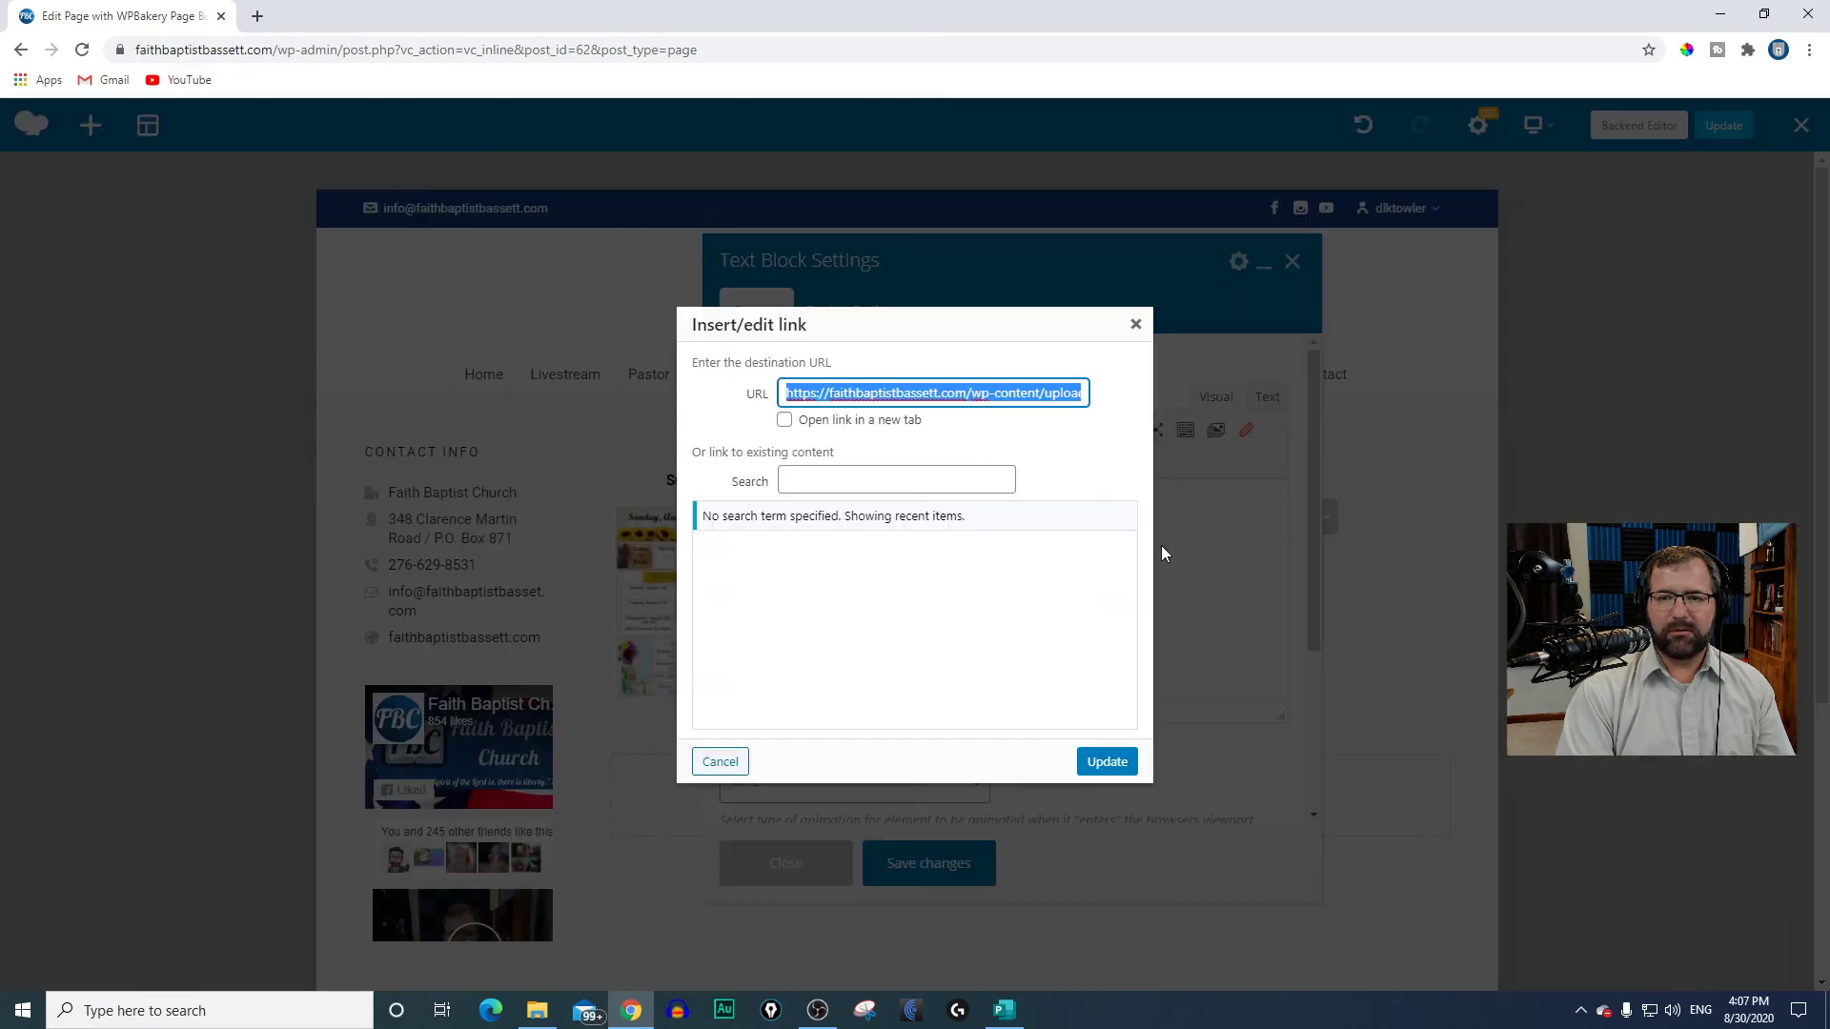
click(784, 420)
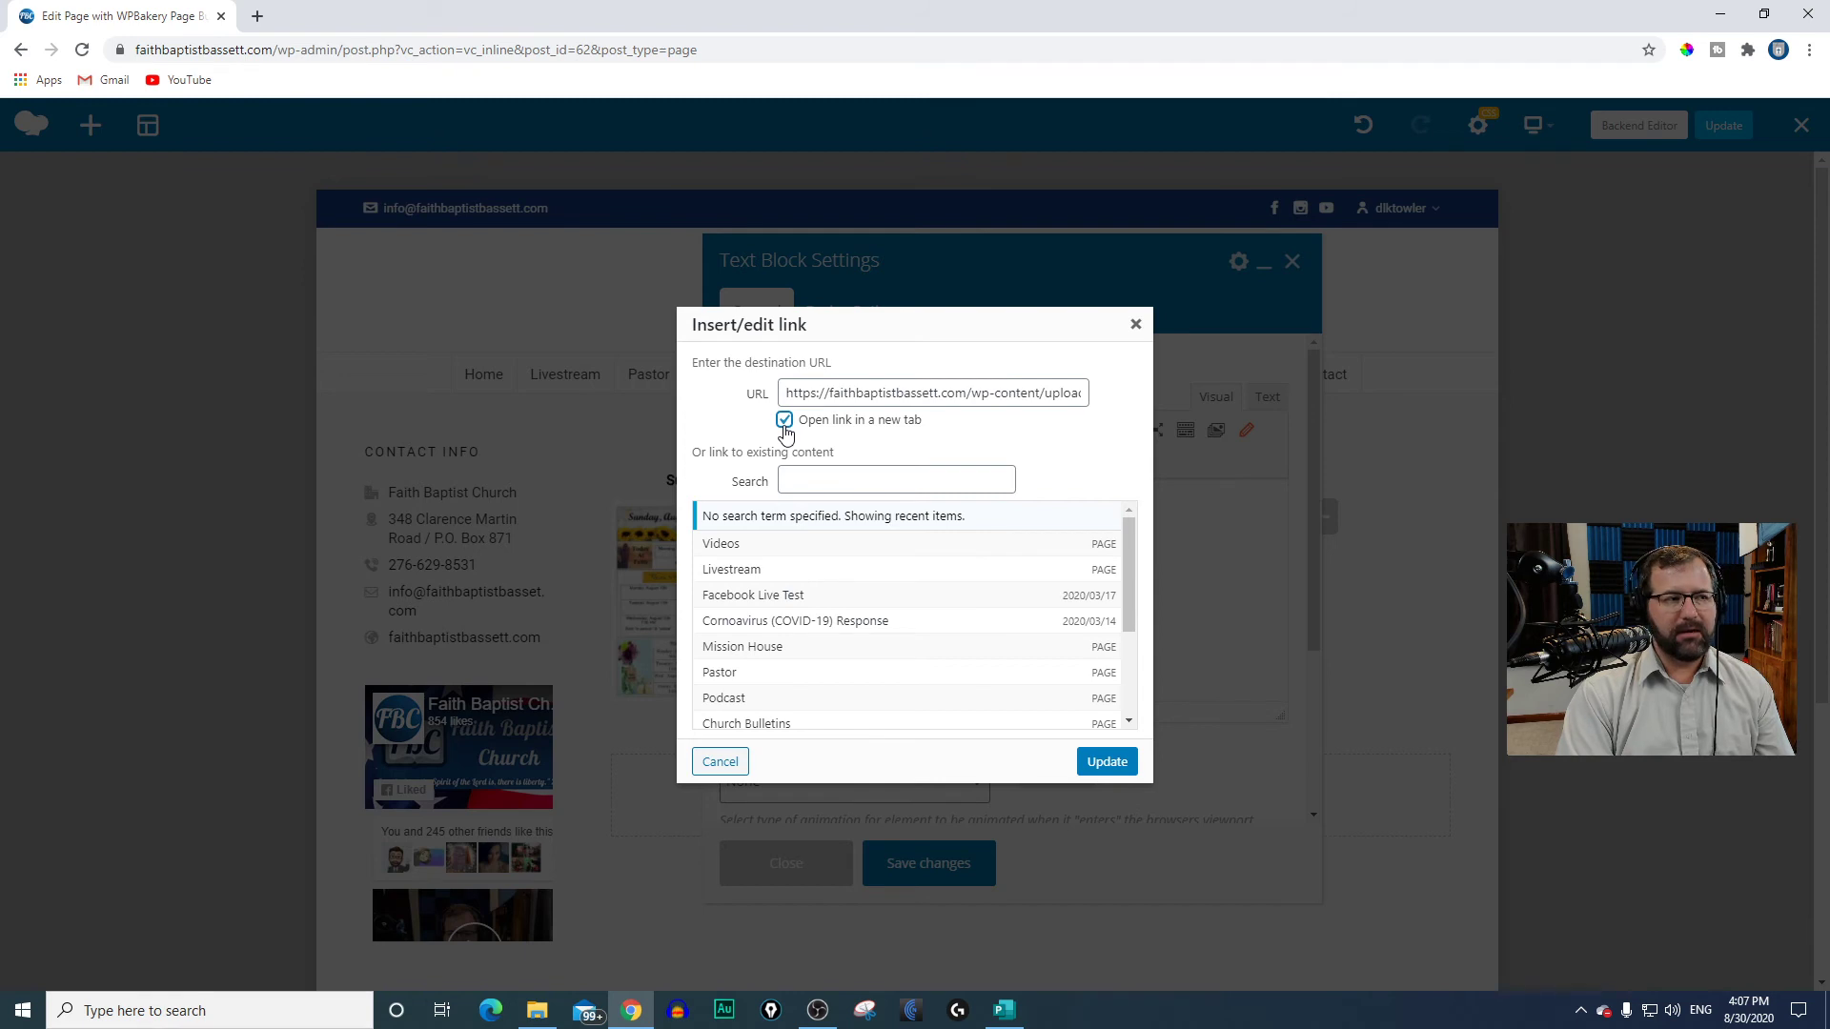
click(1098, 764)
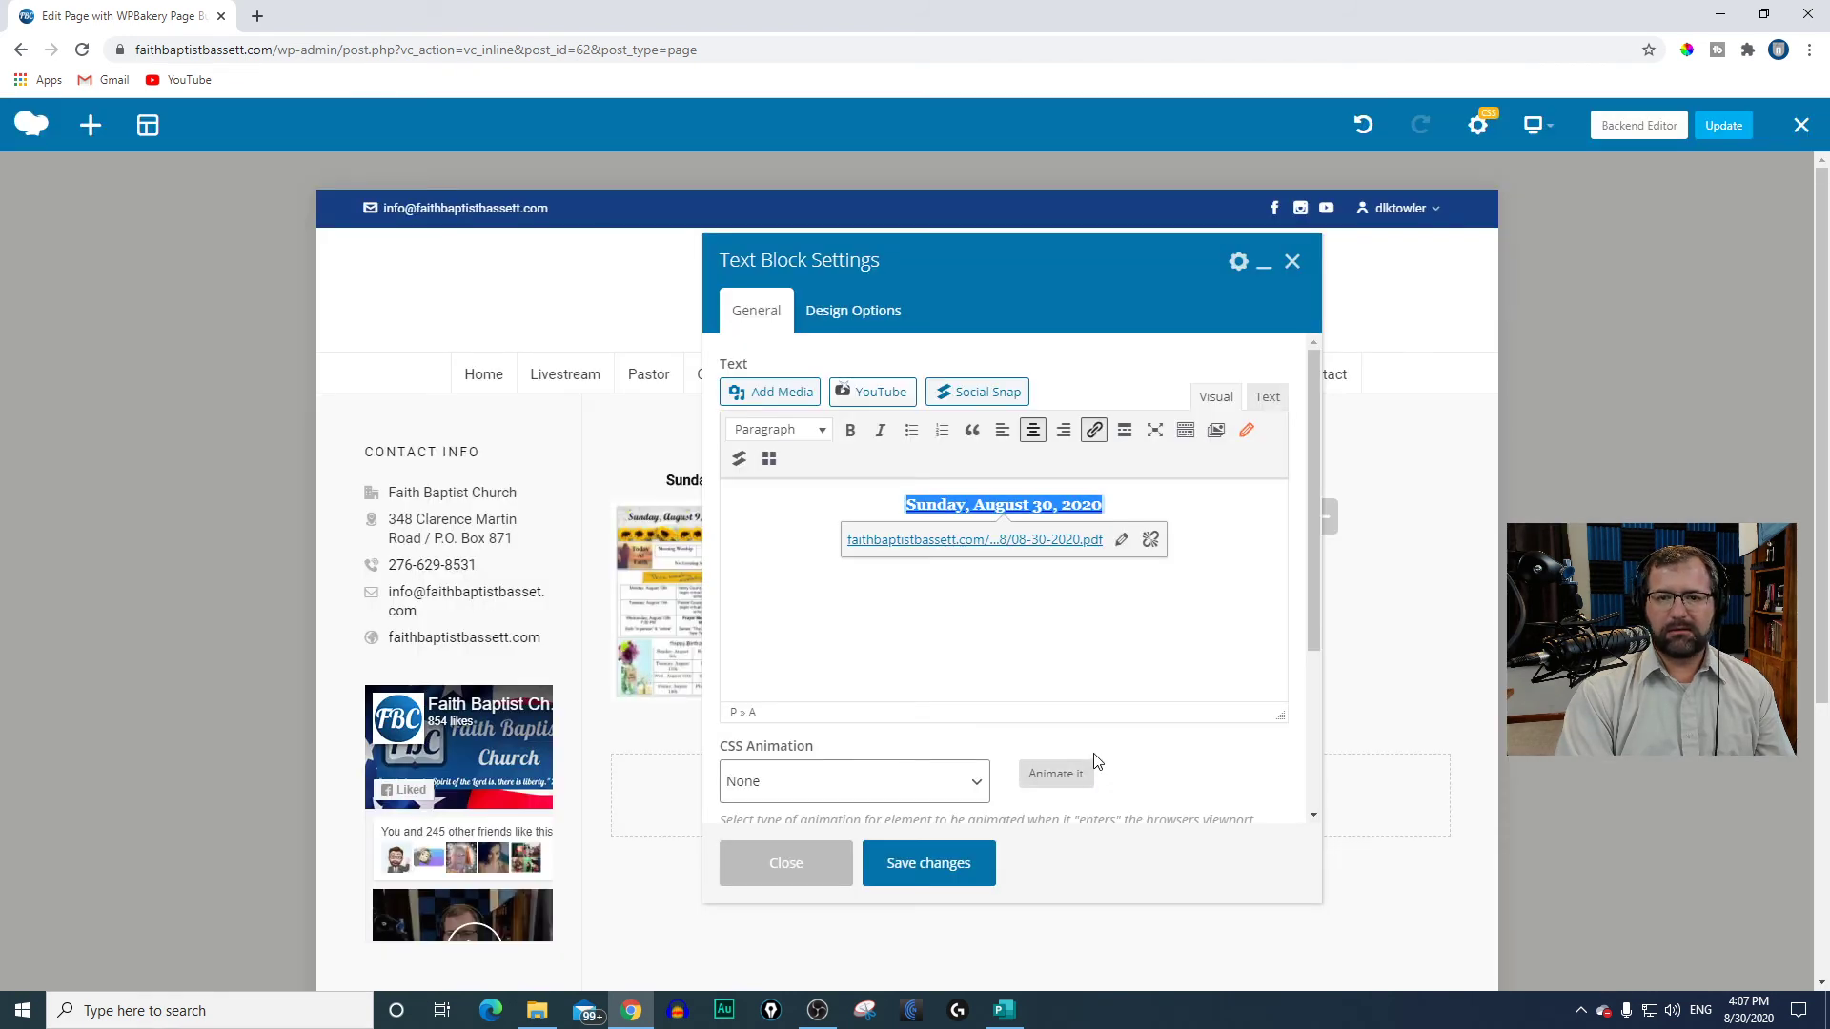
click(941, 865)
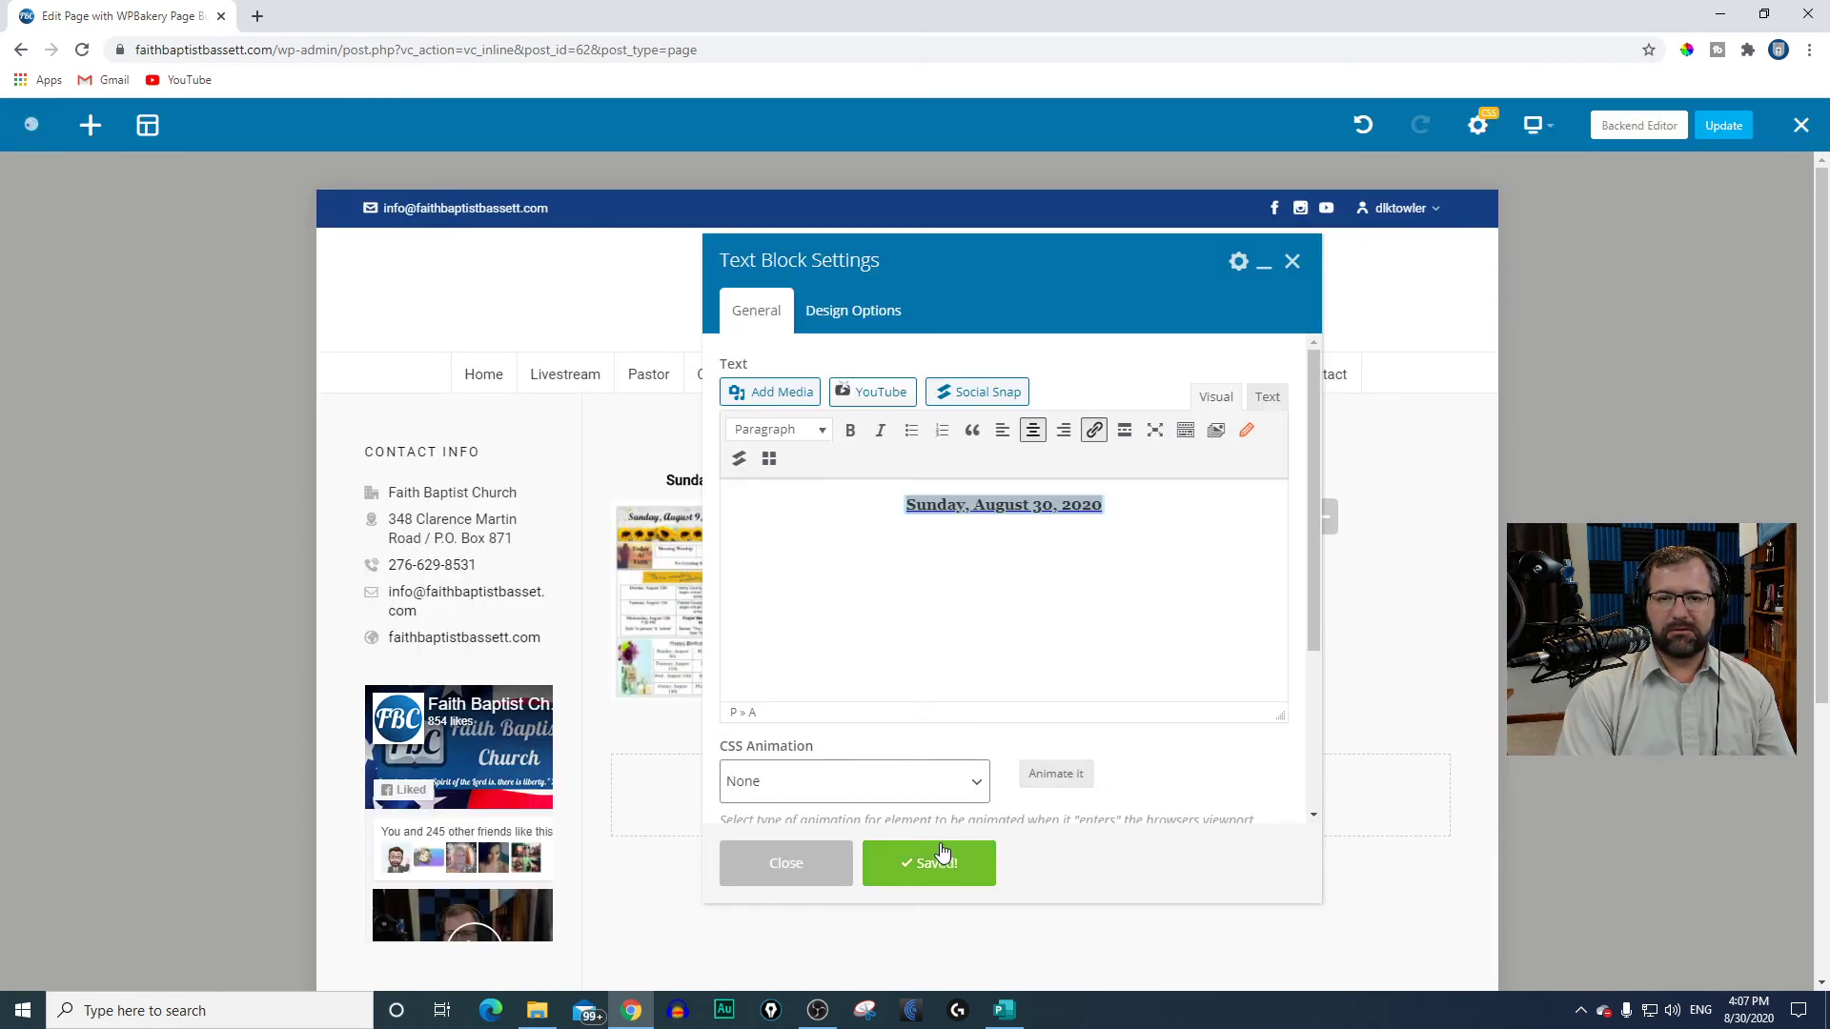
click(830, 856)
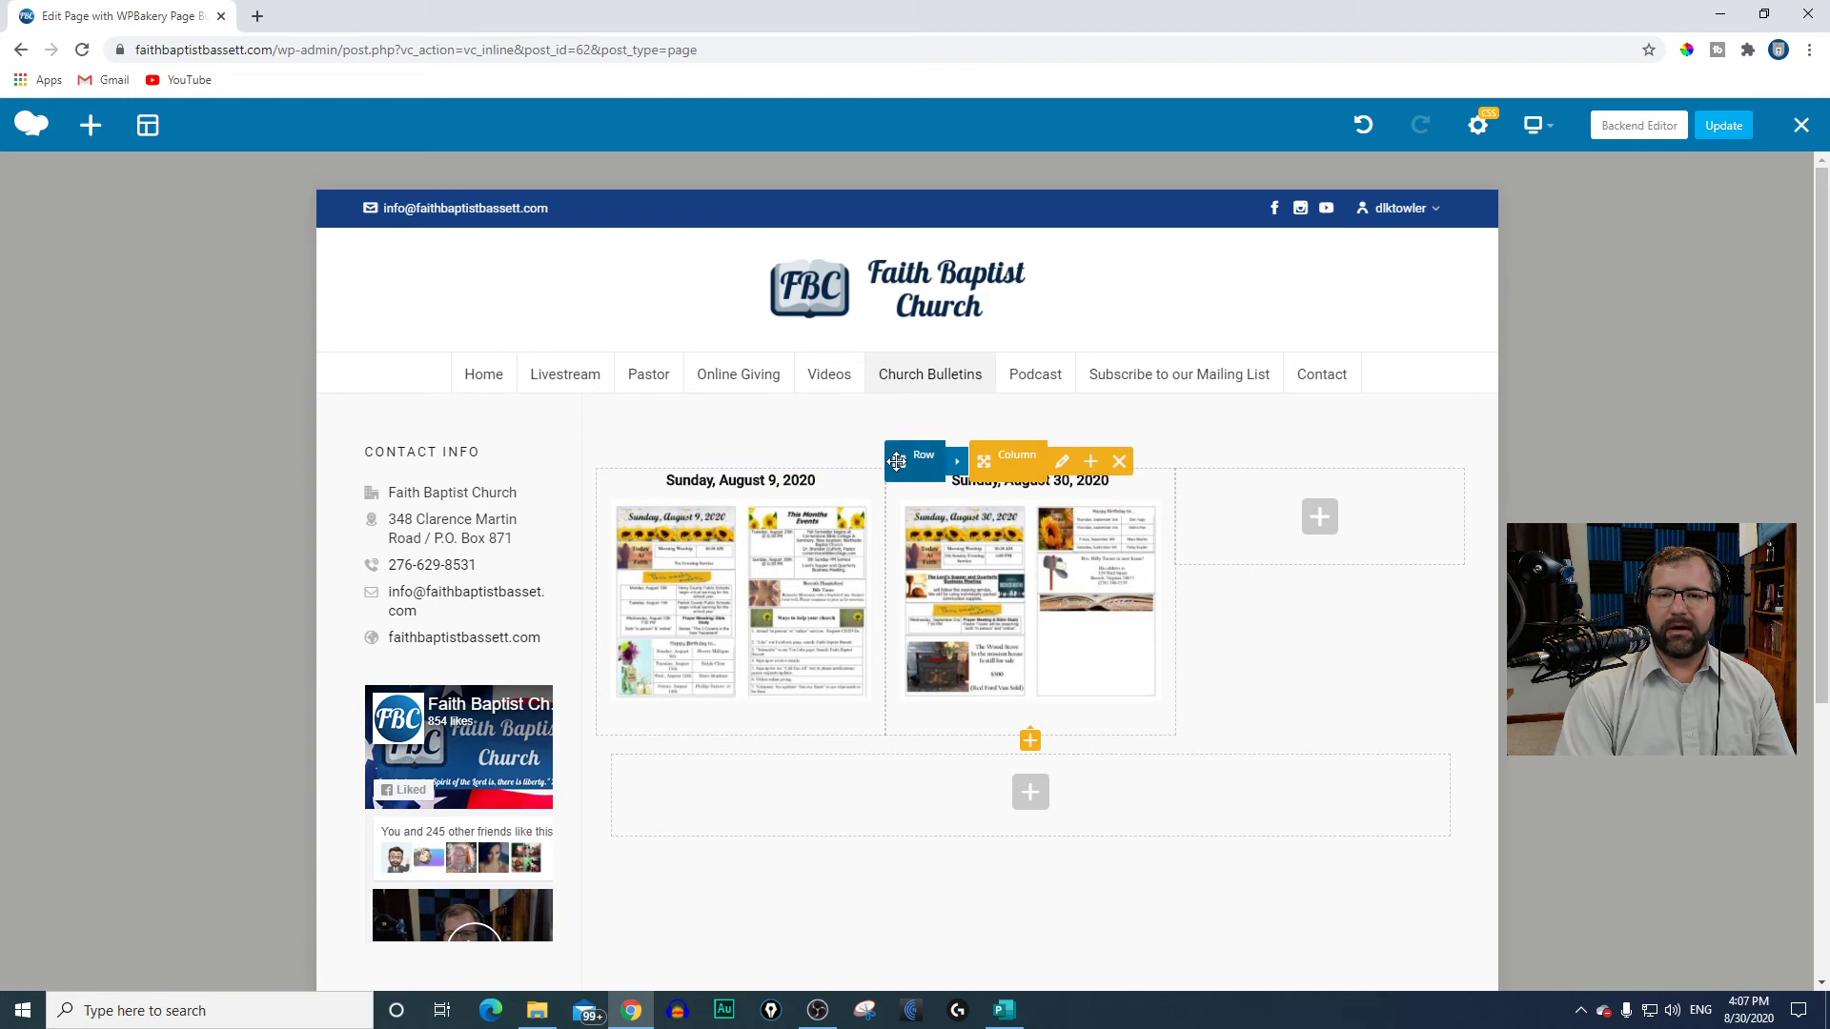
Step: Move the August 30 bulletin column ahead of the August 9 column, then update the page and exit the editor
drag(899, 461, 625, 540)
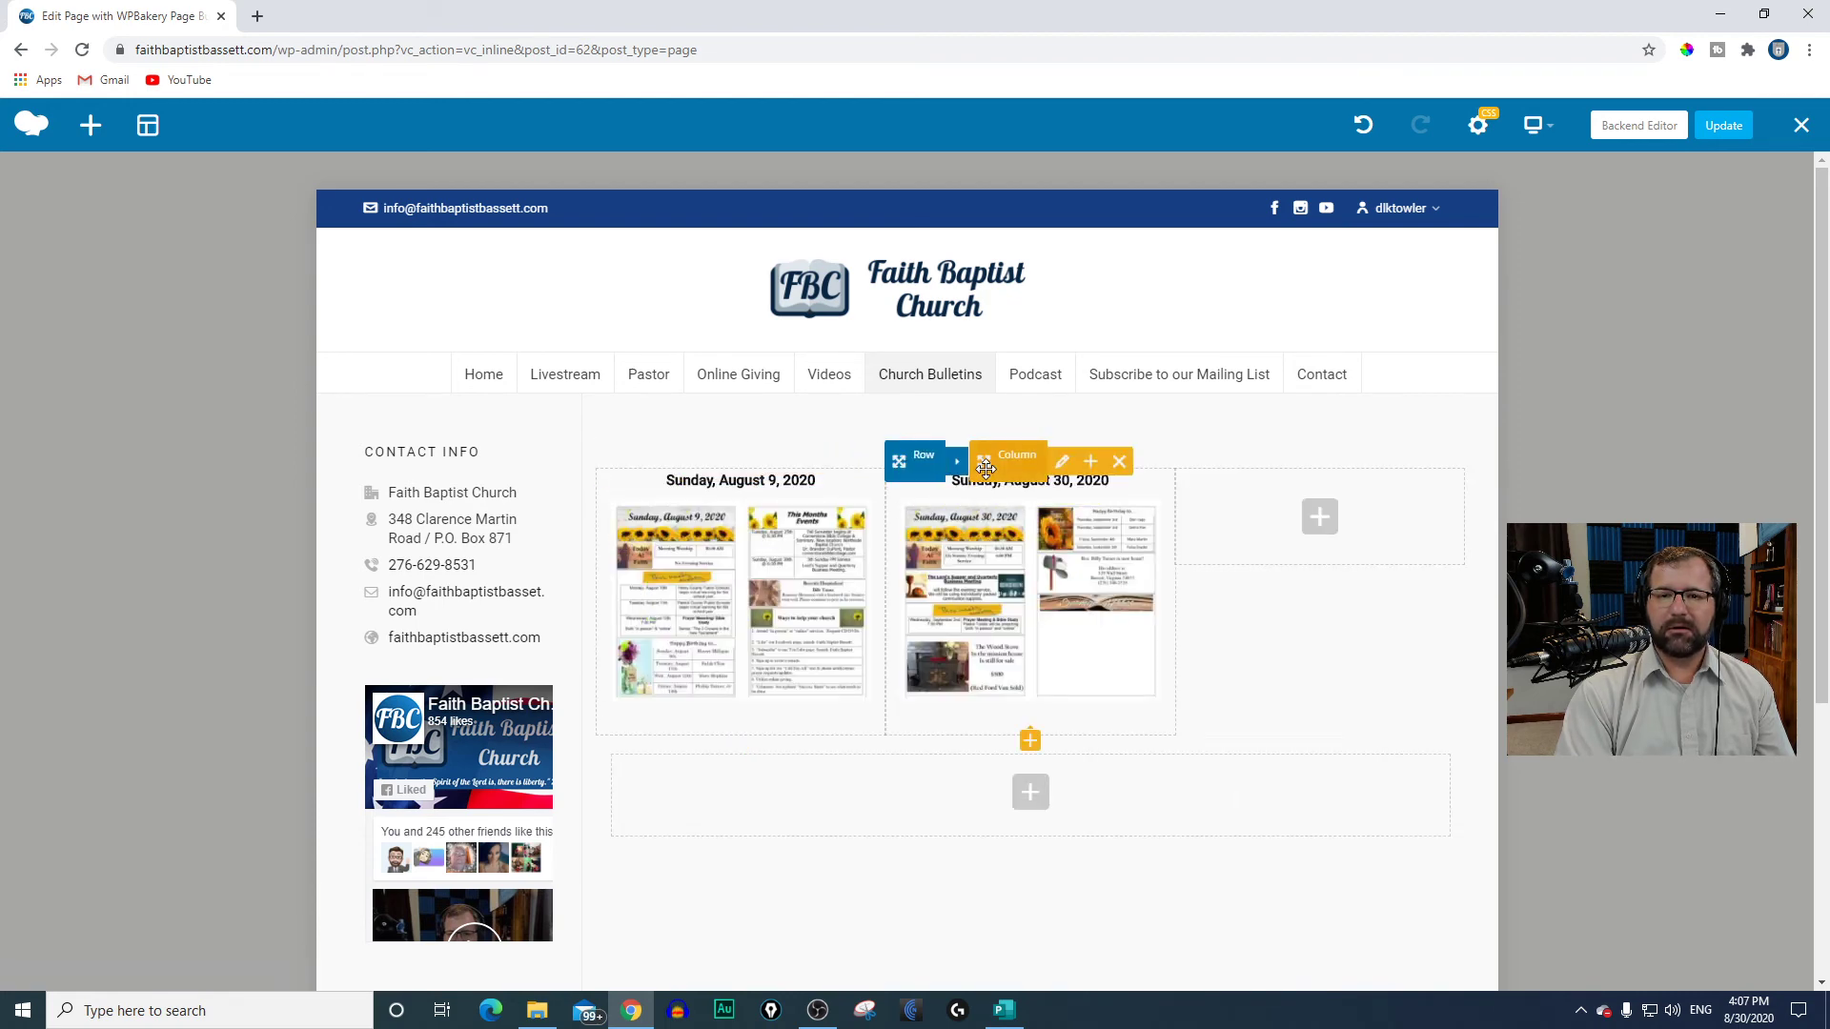
drag(984, 461, 610, 469)
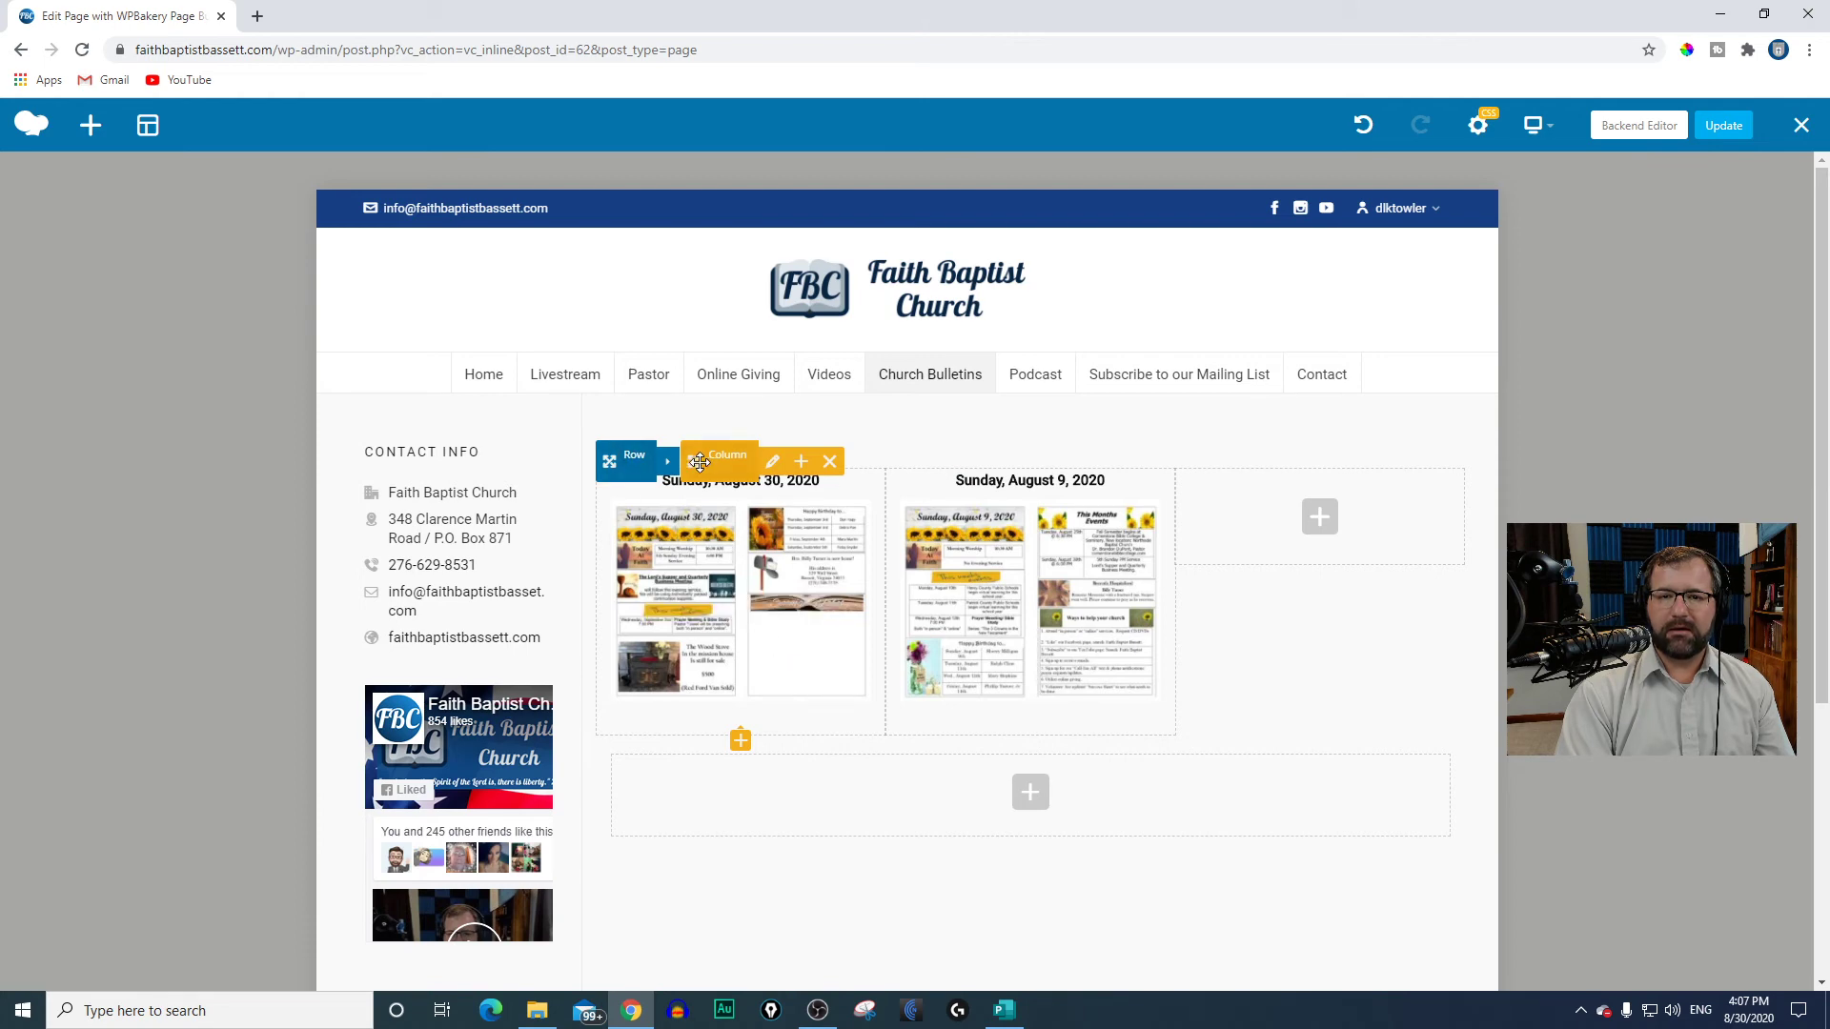
mouse_move(698, 462)
mouse_down()
mouse_move(1001, 444)
mouse_move(1111, 506)
mouse_move(1012, 477)
mouse_move(572, 467)
mouse_move(620, 467)
mouse_up()
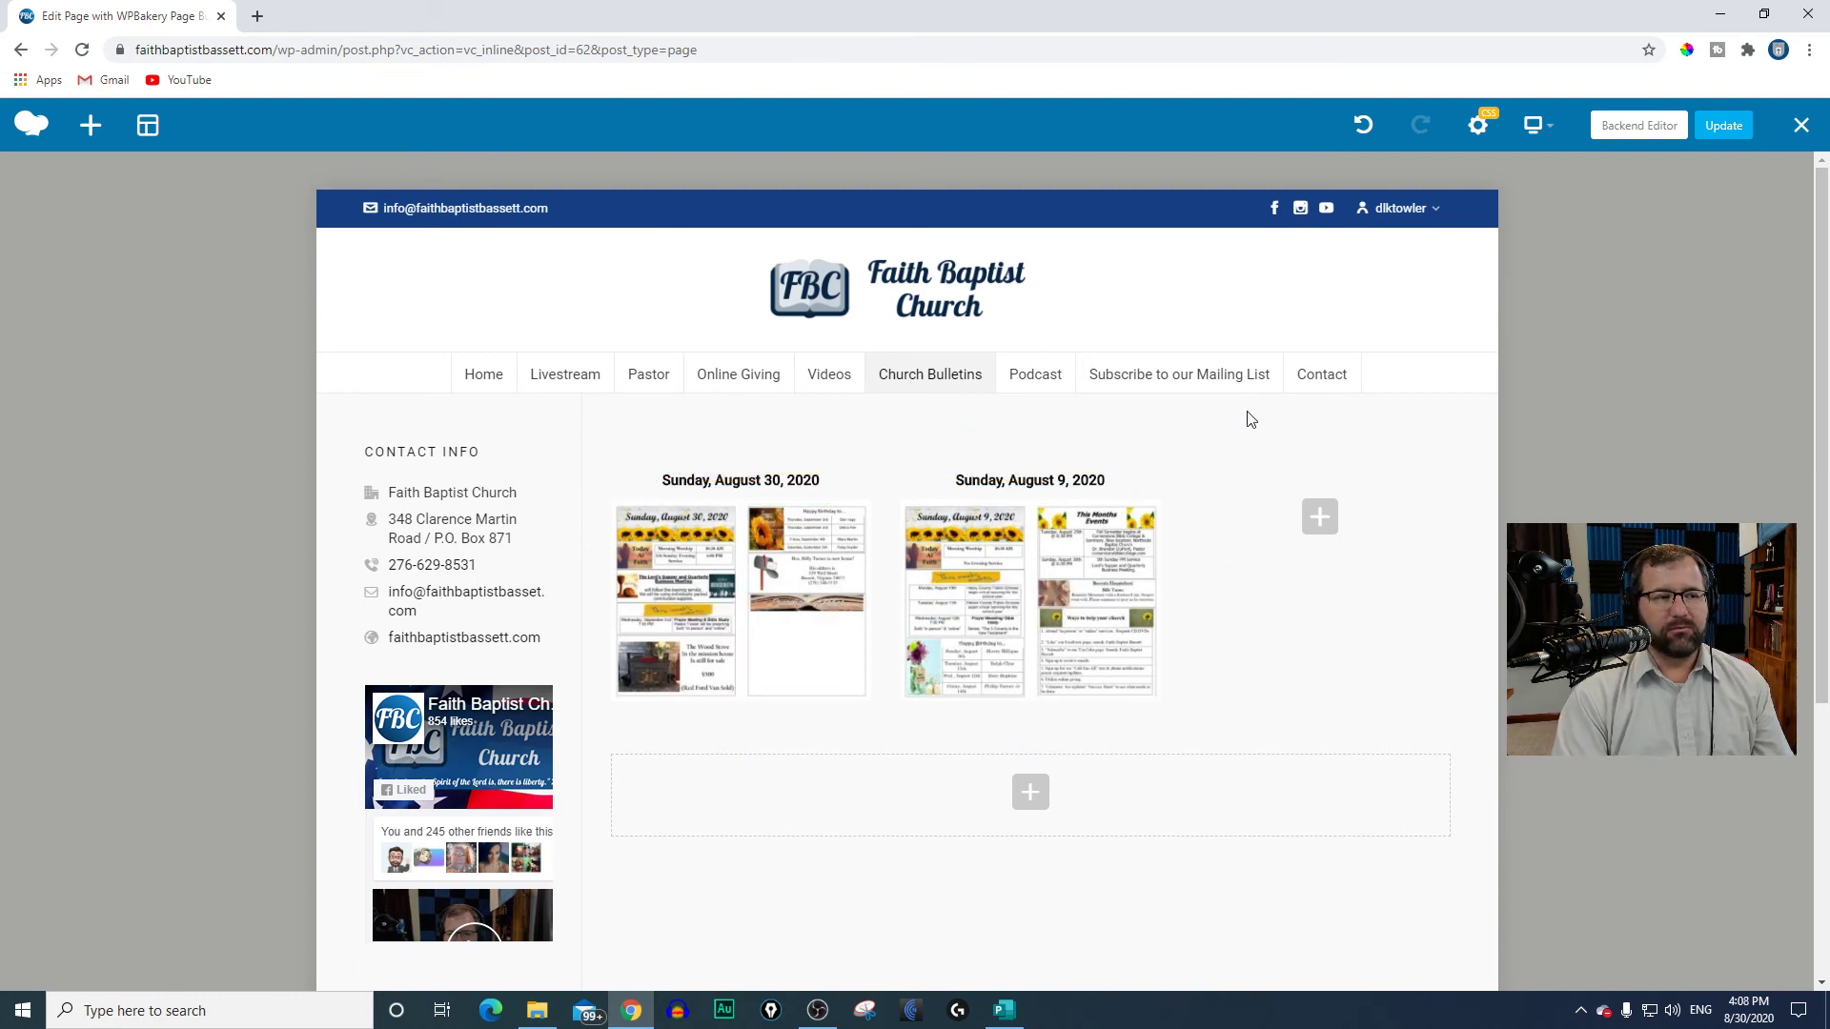
click(1715, 134)
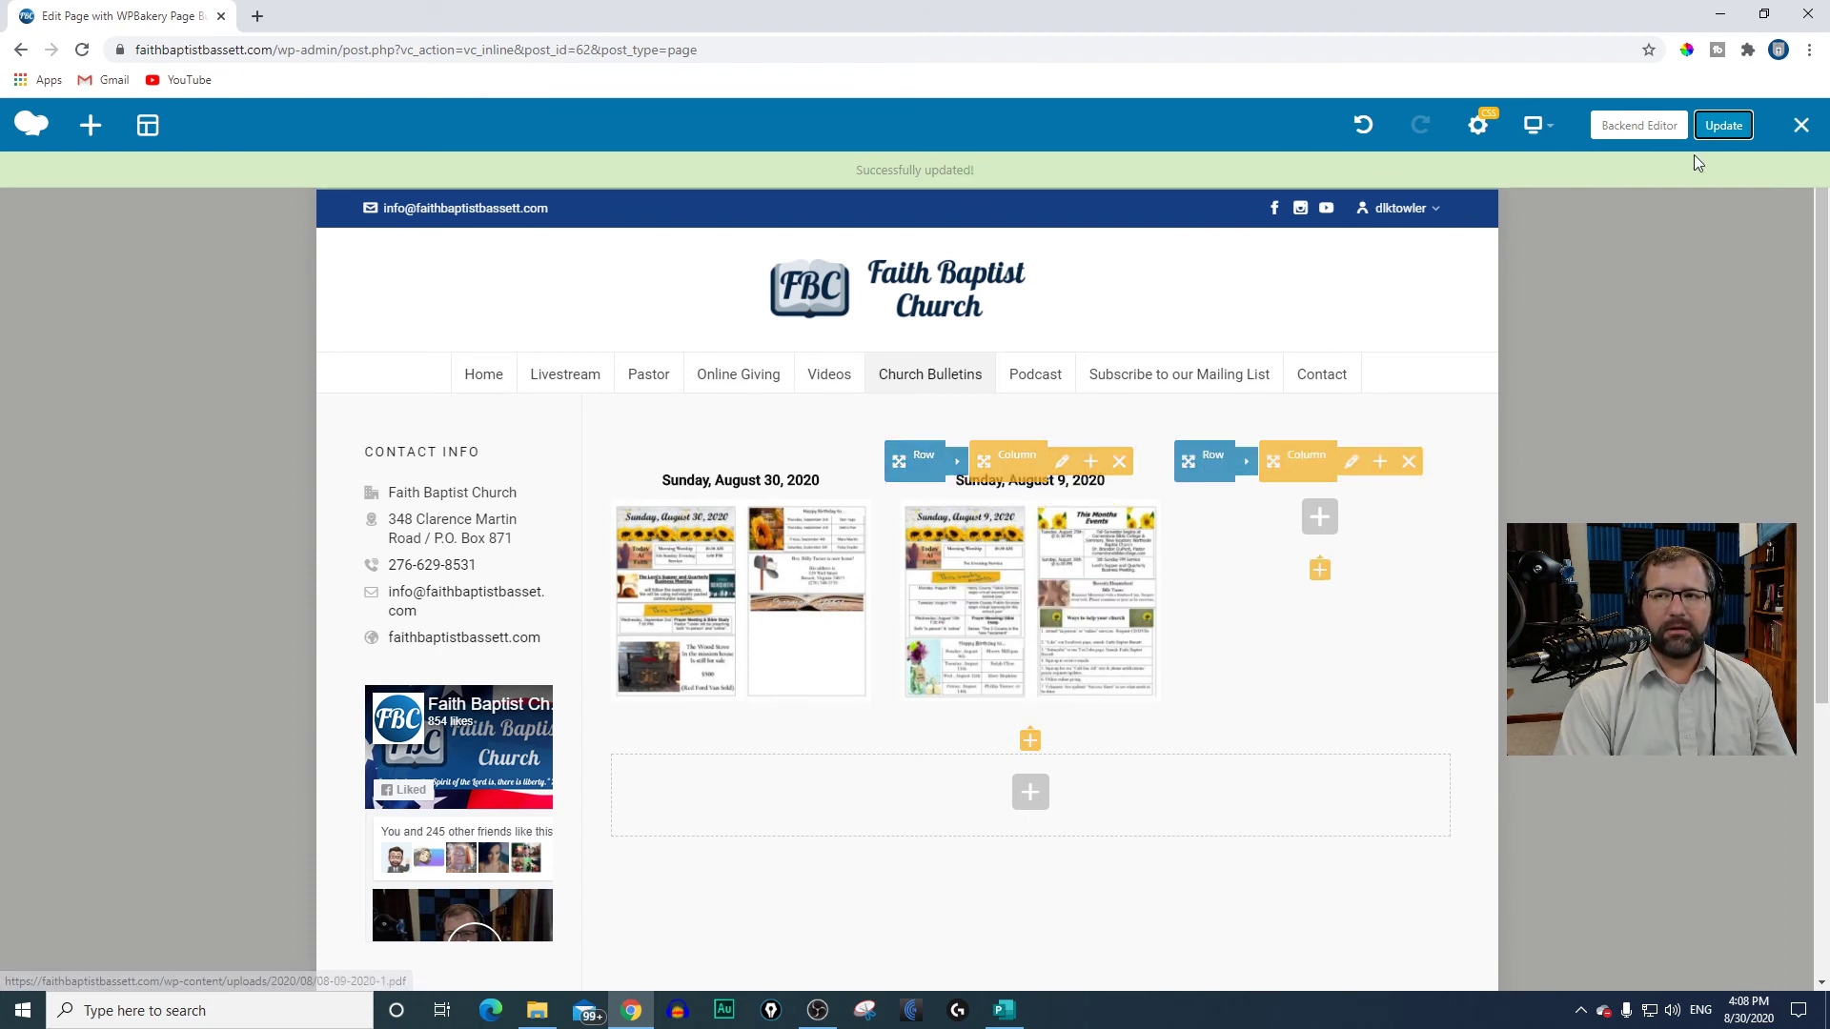
click(1799, 125)
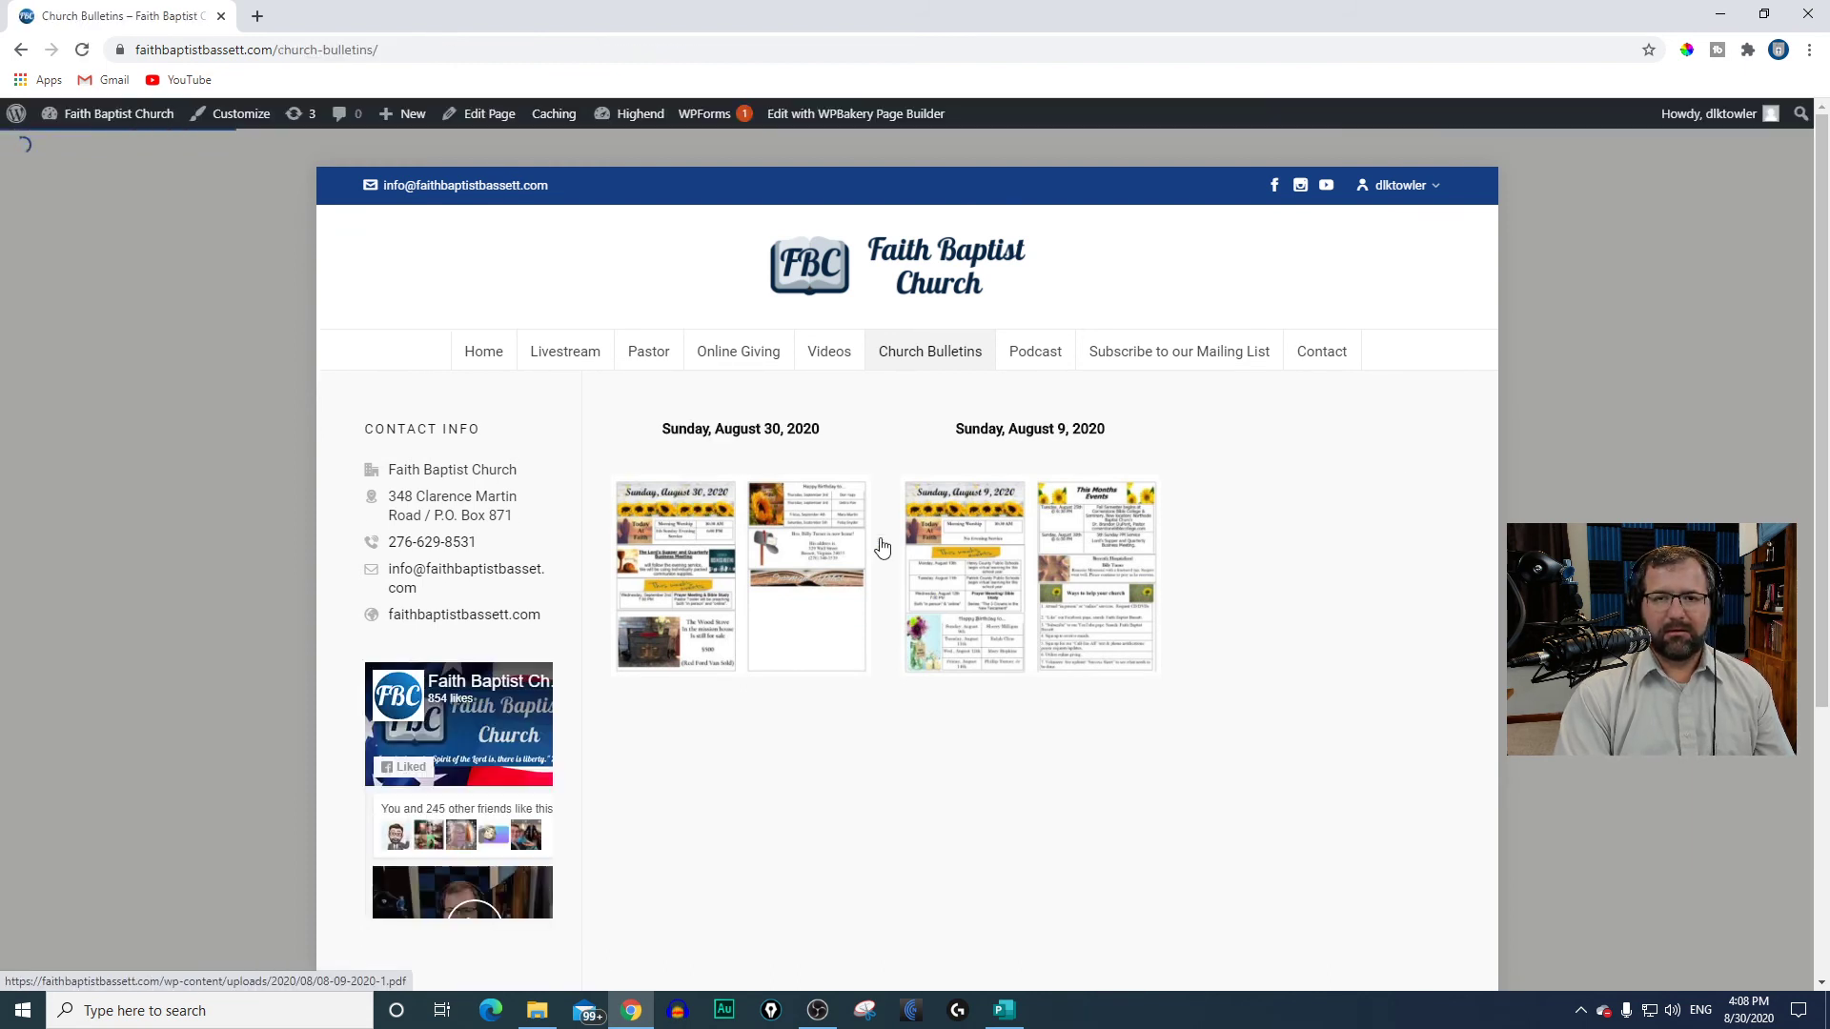
Step: Test the August 30 date heading and bulletin image links on the live Church Bulletins page and look through the PDF each one opens
click(727, 443)
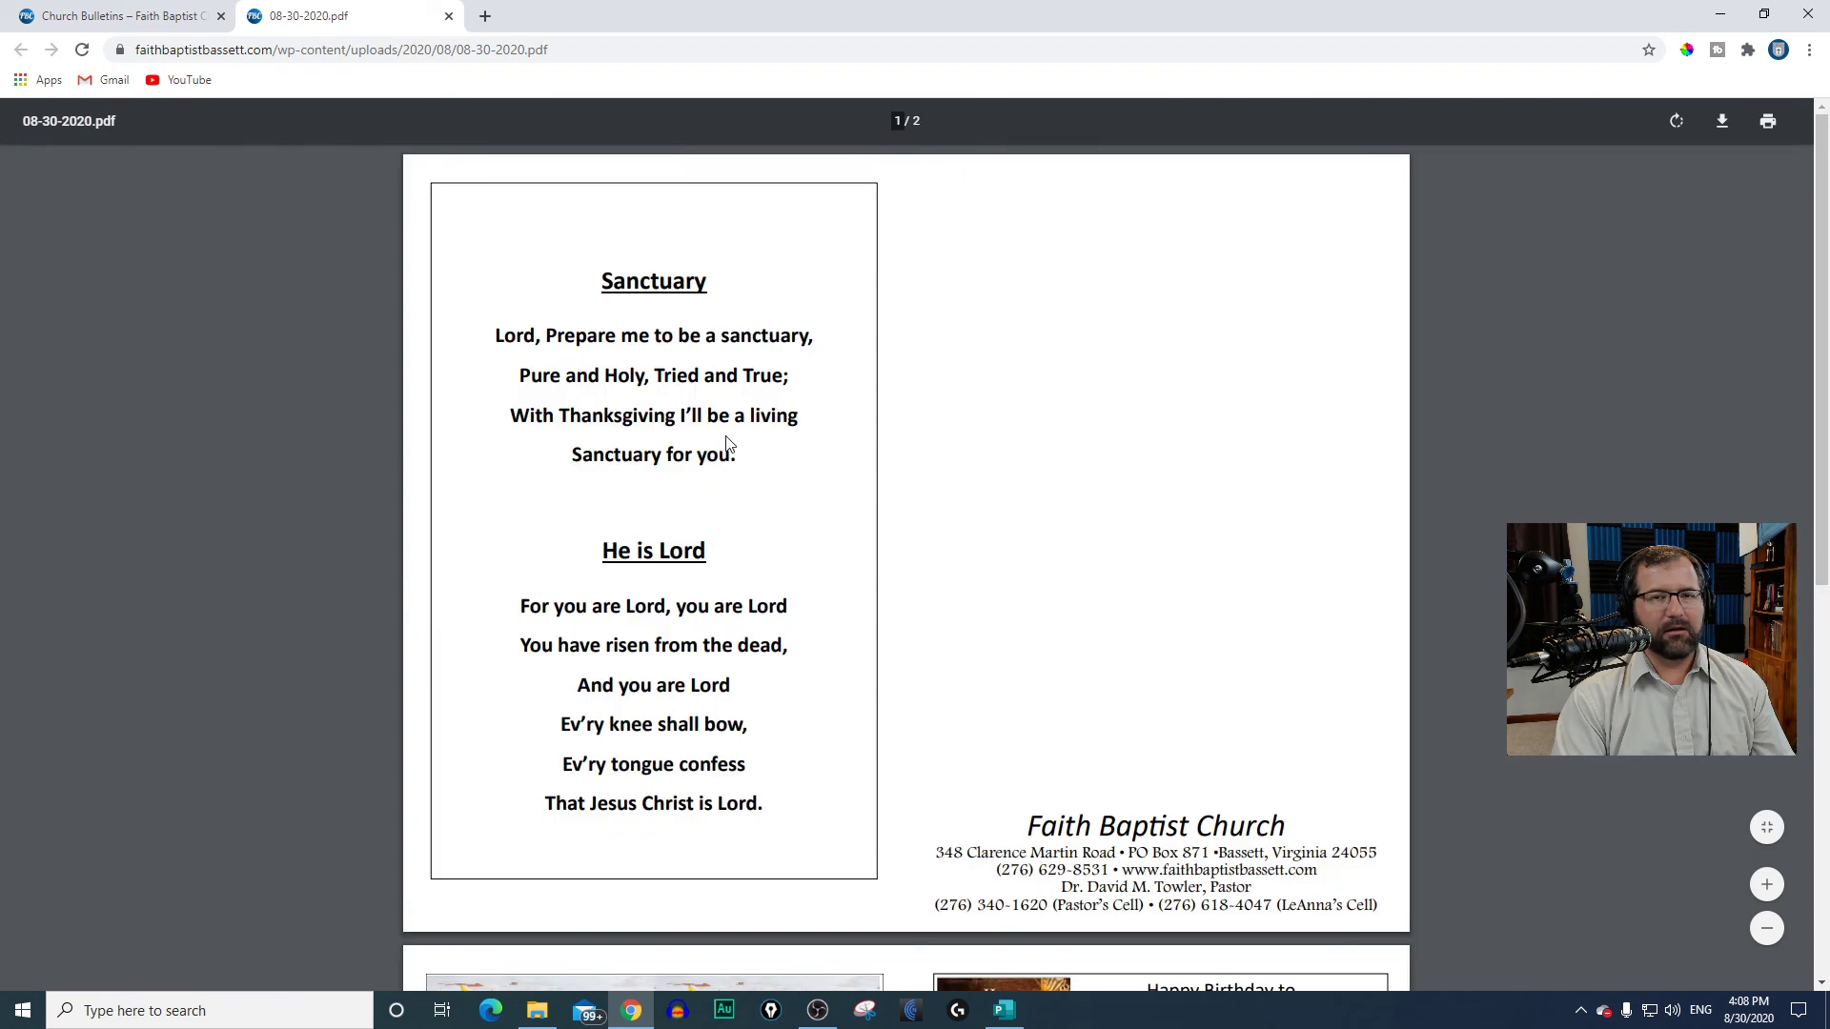
scroll(855, 669, down, 7)
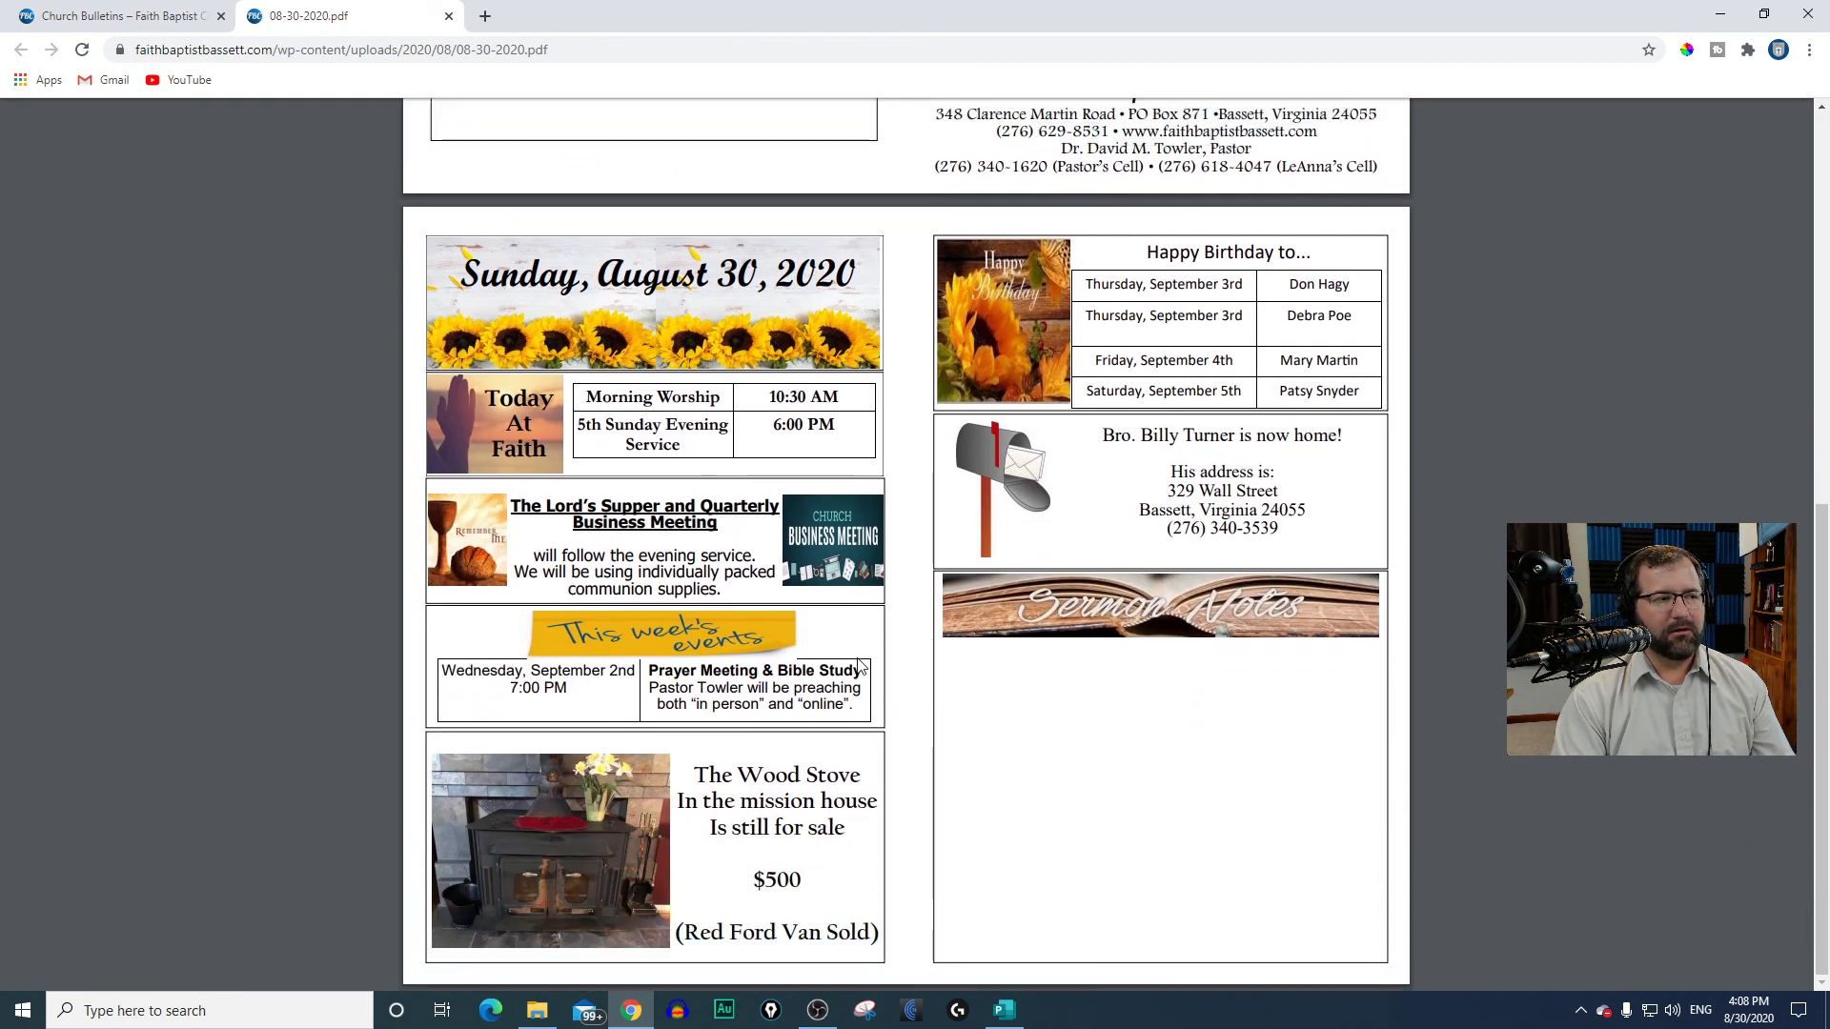
scroll(860, 665, up, 7)
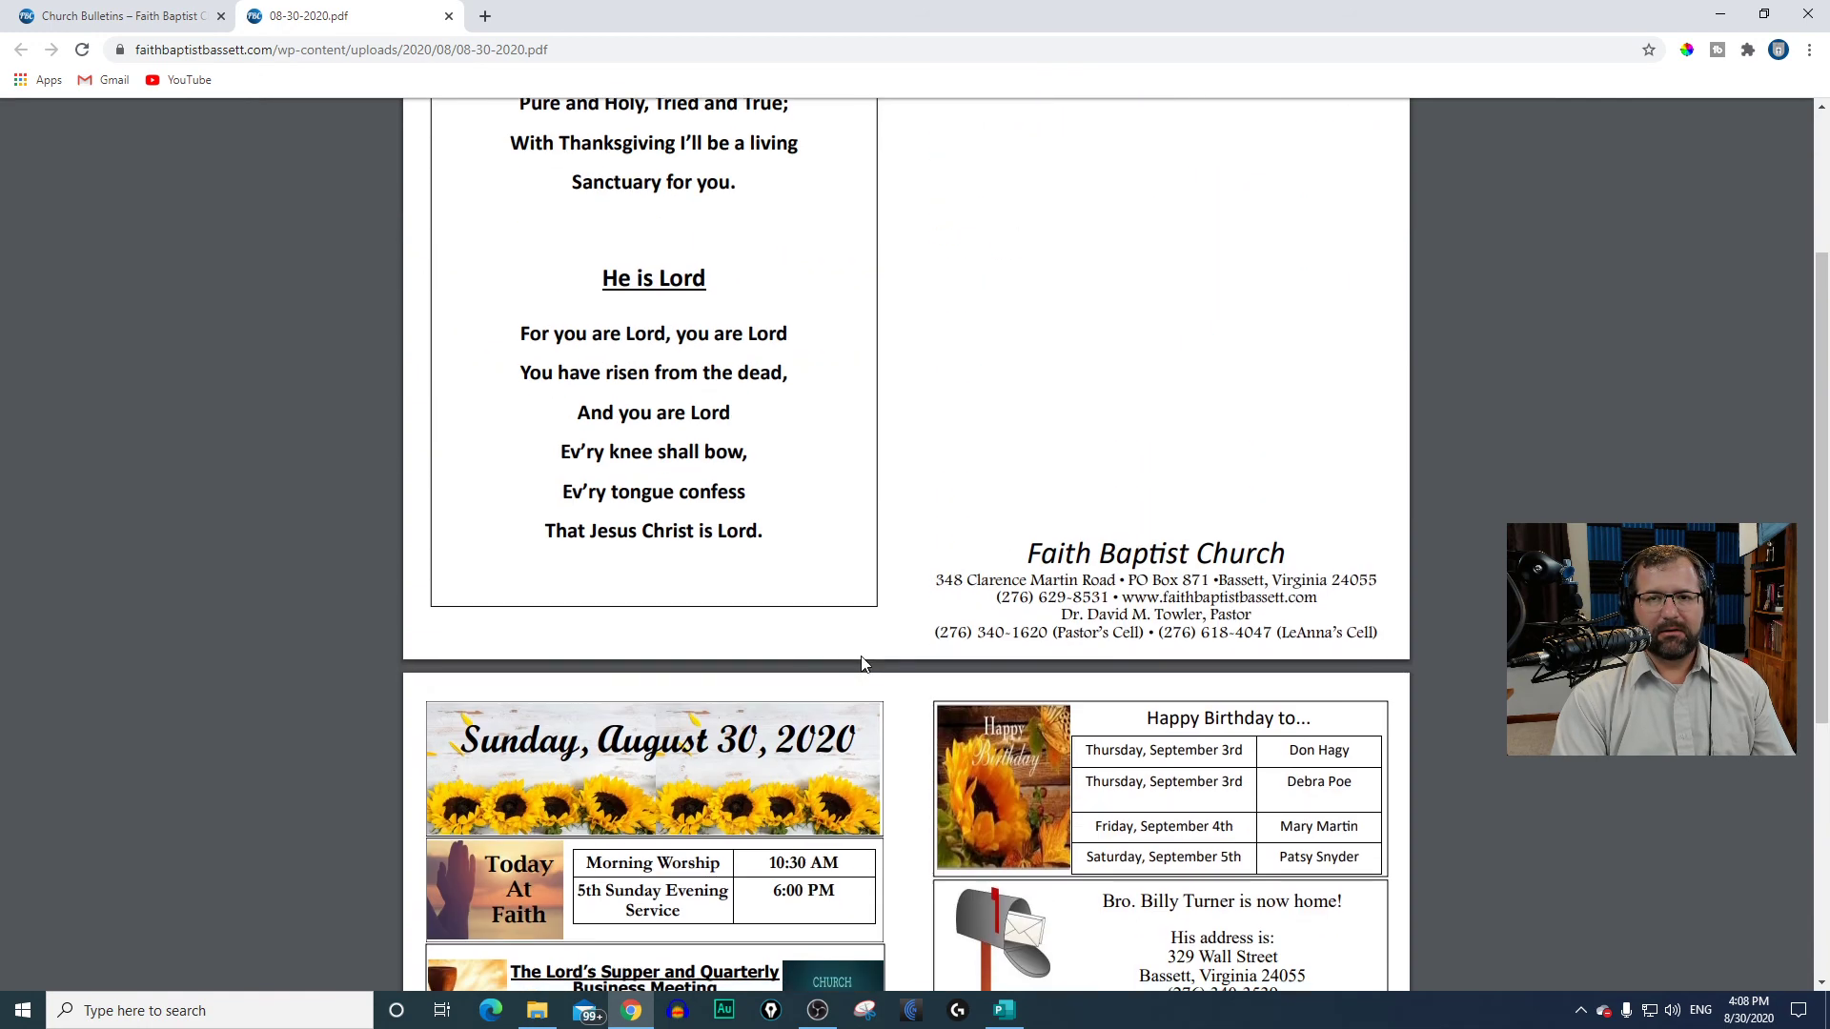
click(127, 14)
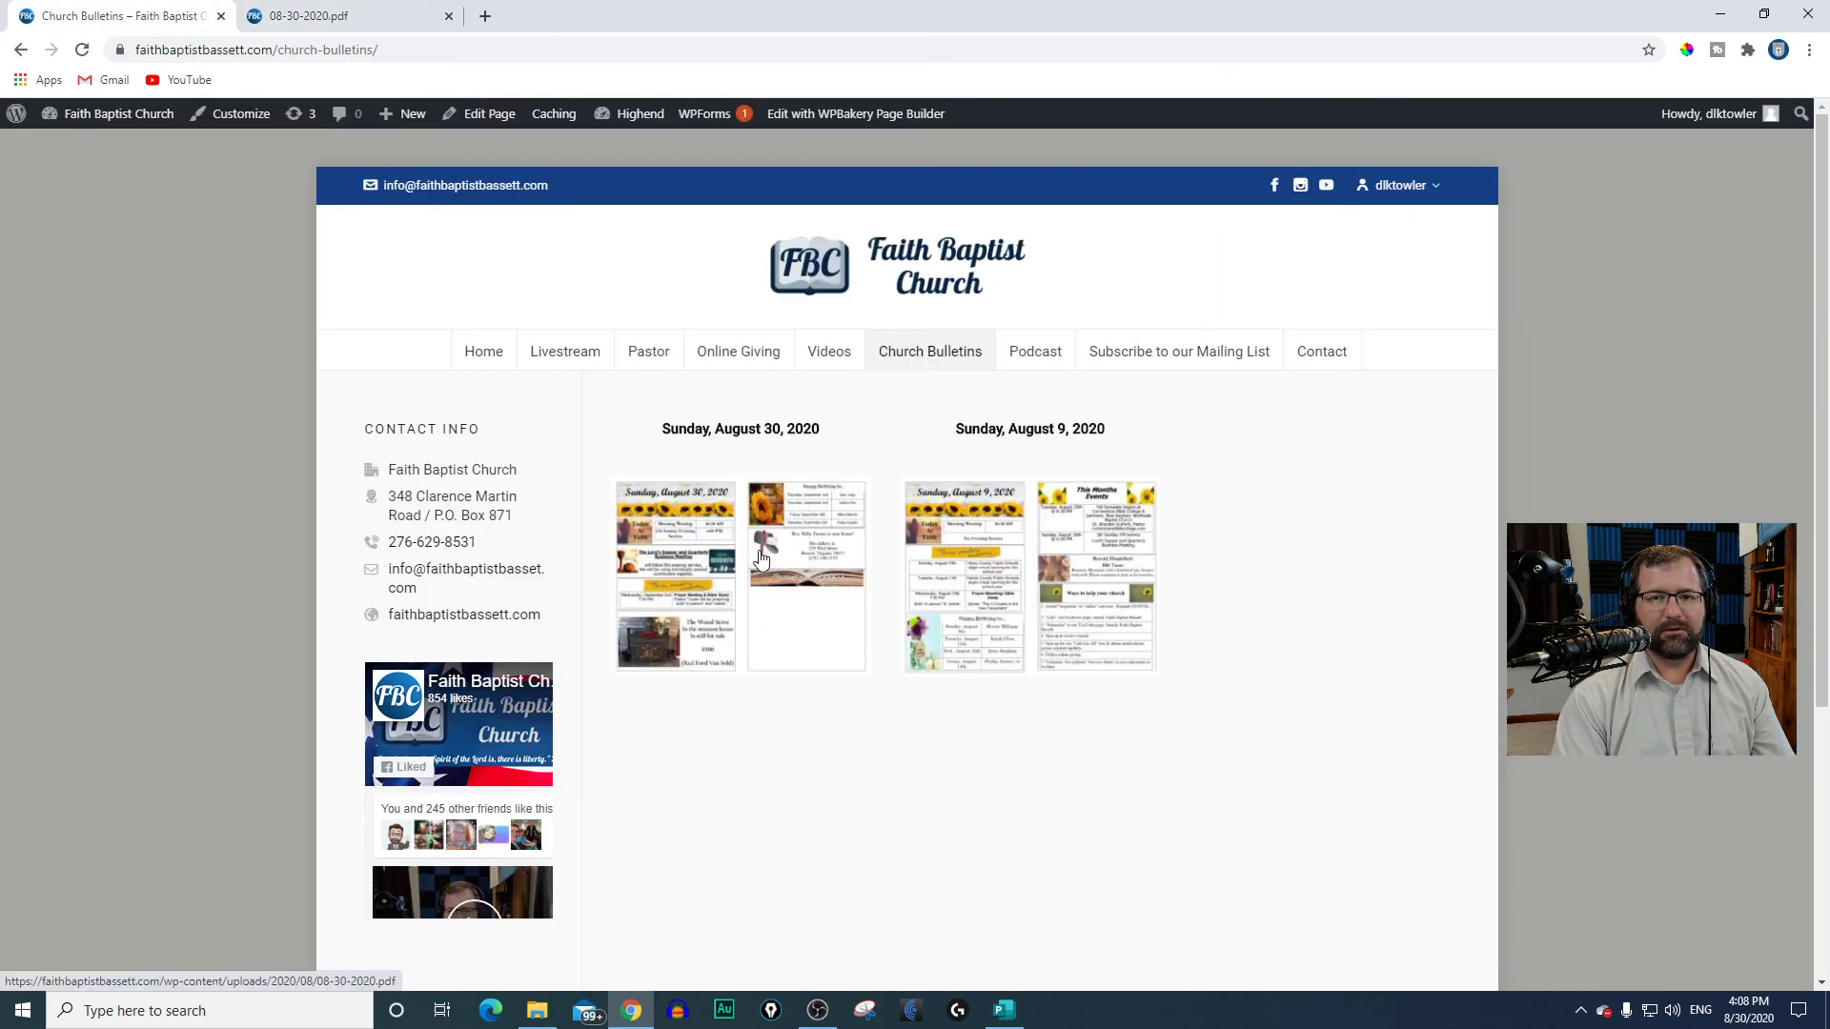
click(710, 559)
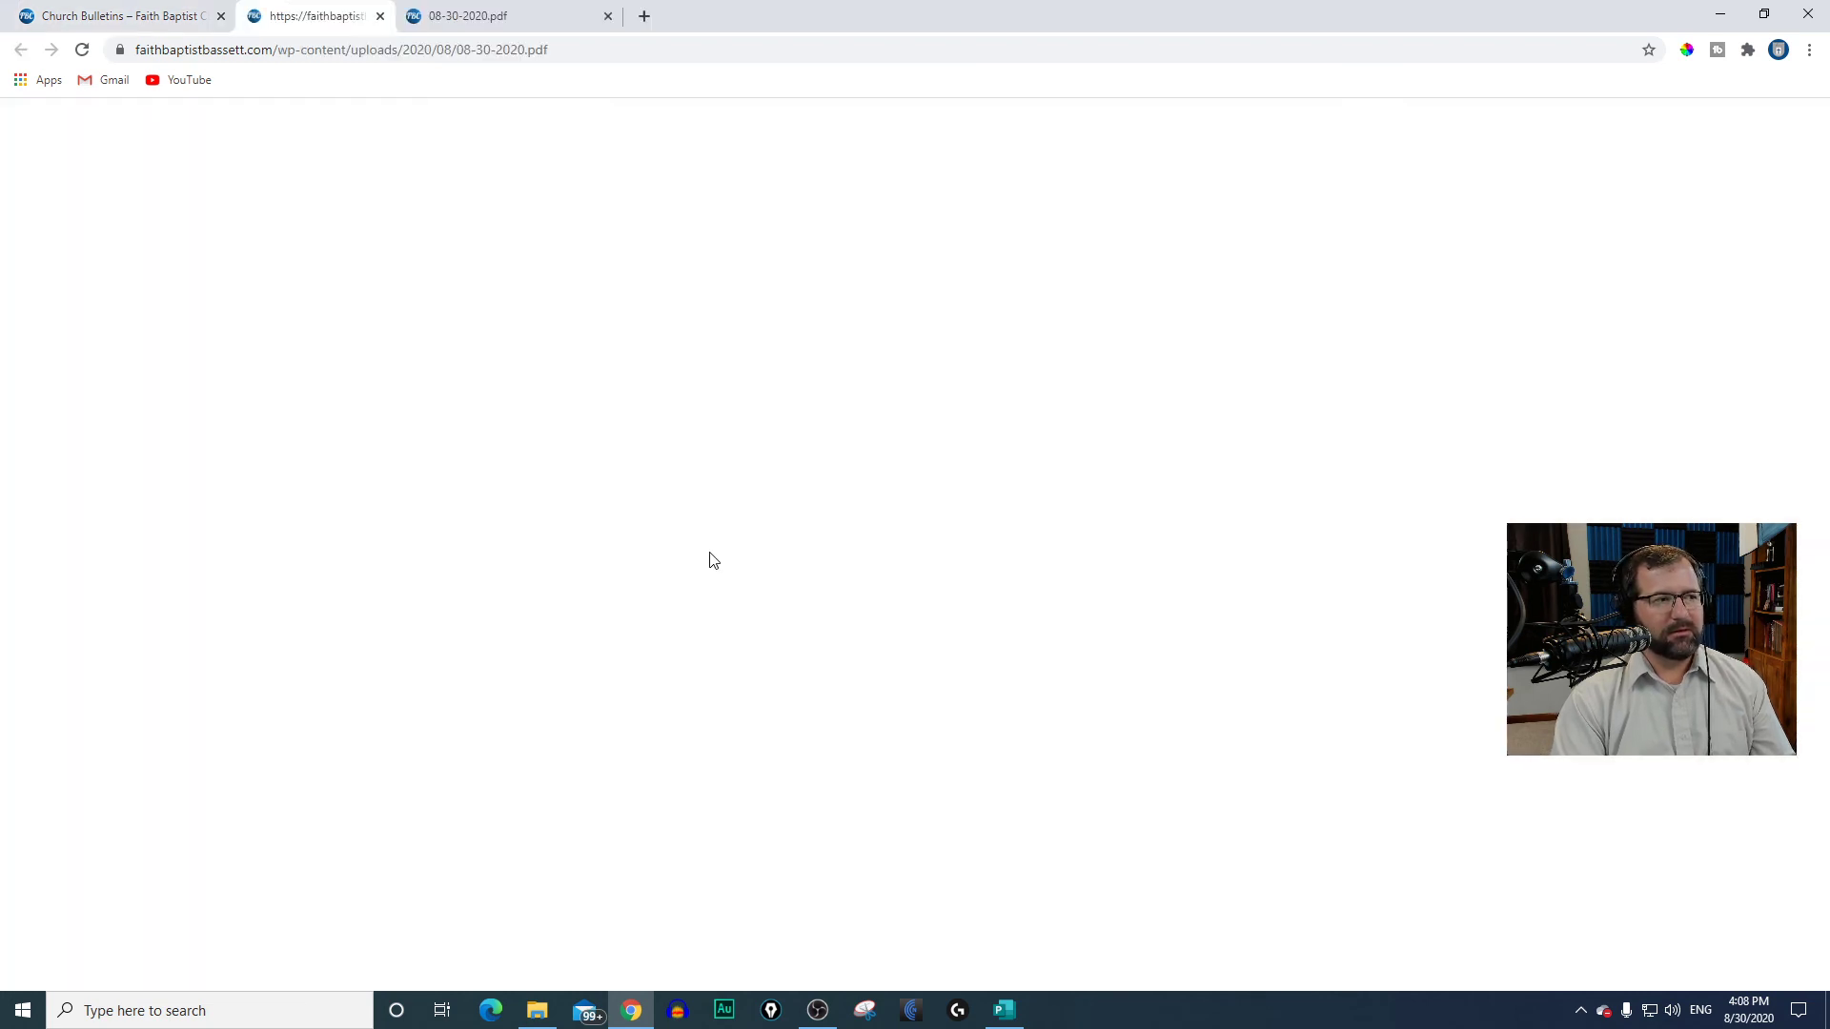
scroll(794, 529, down, 8)
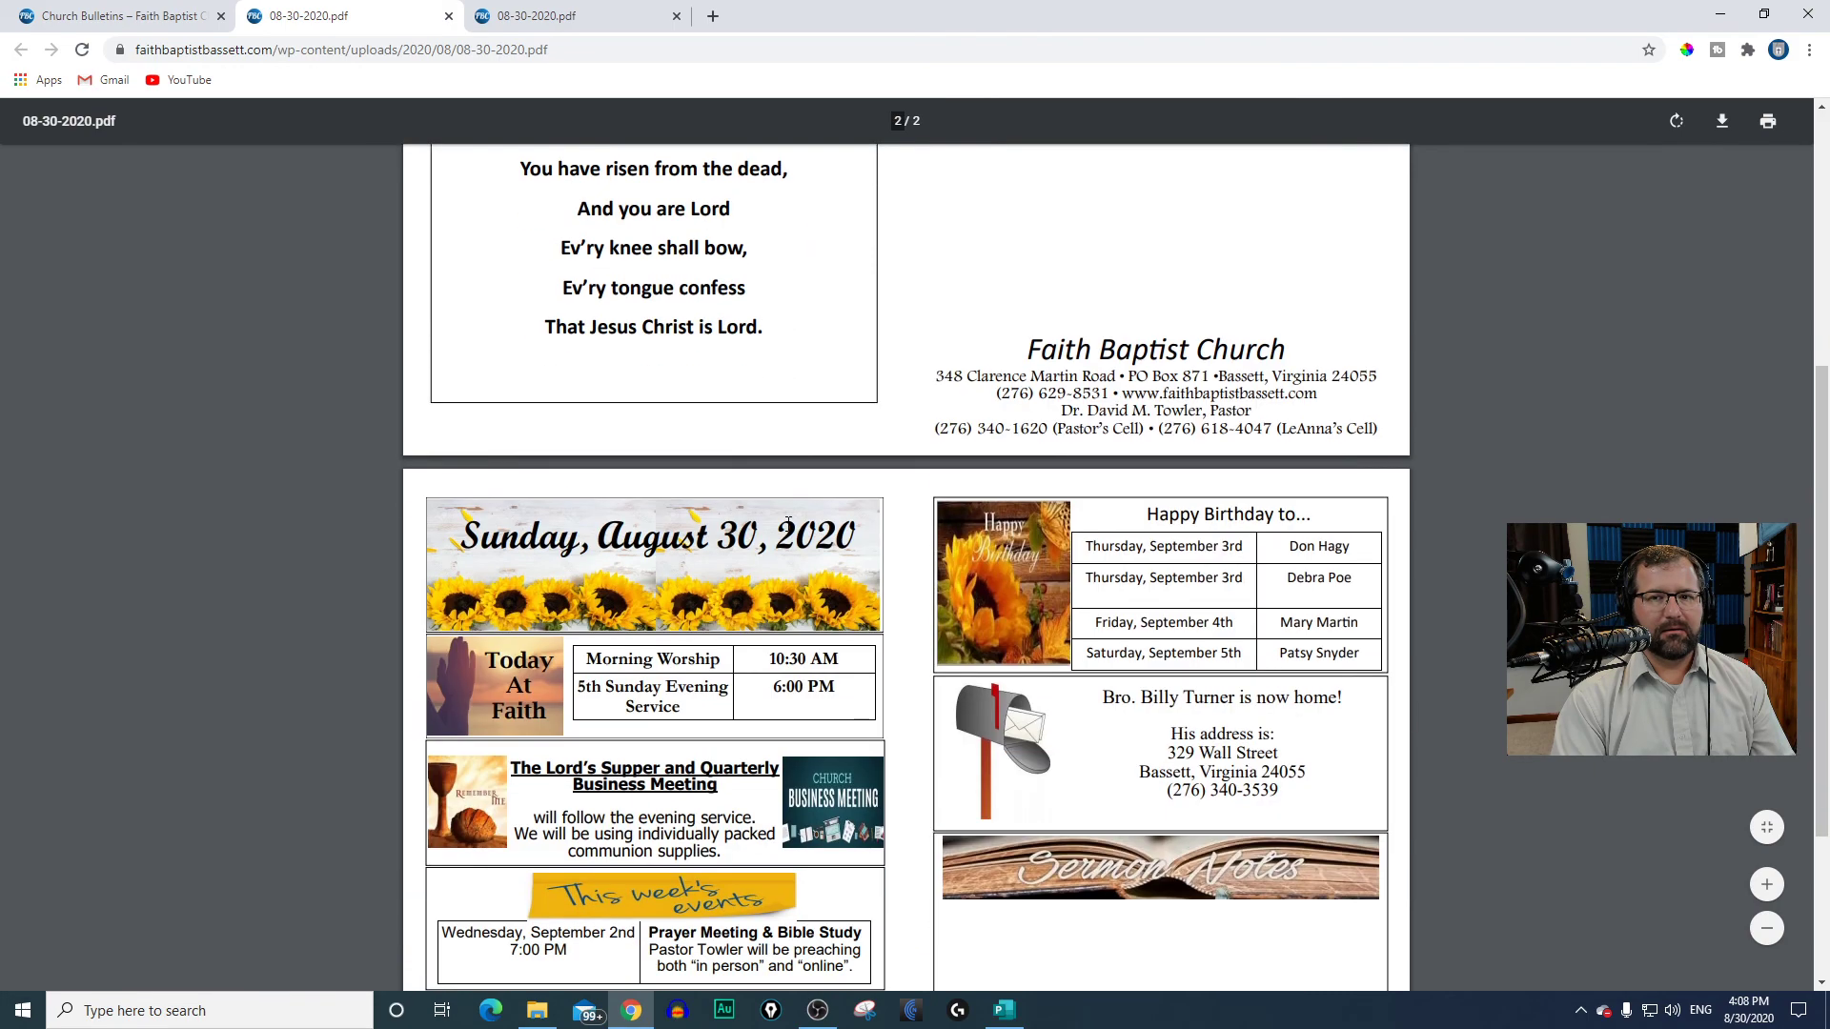
scroll(805, 629, up, 10)
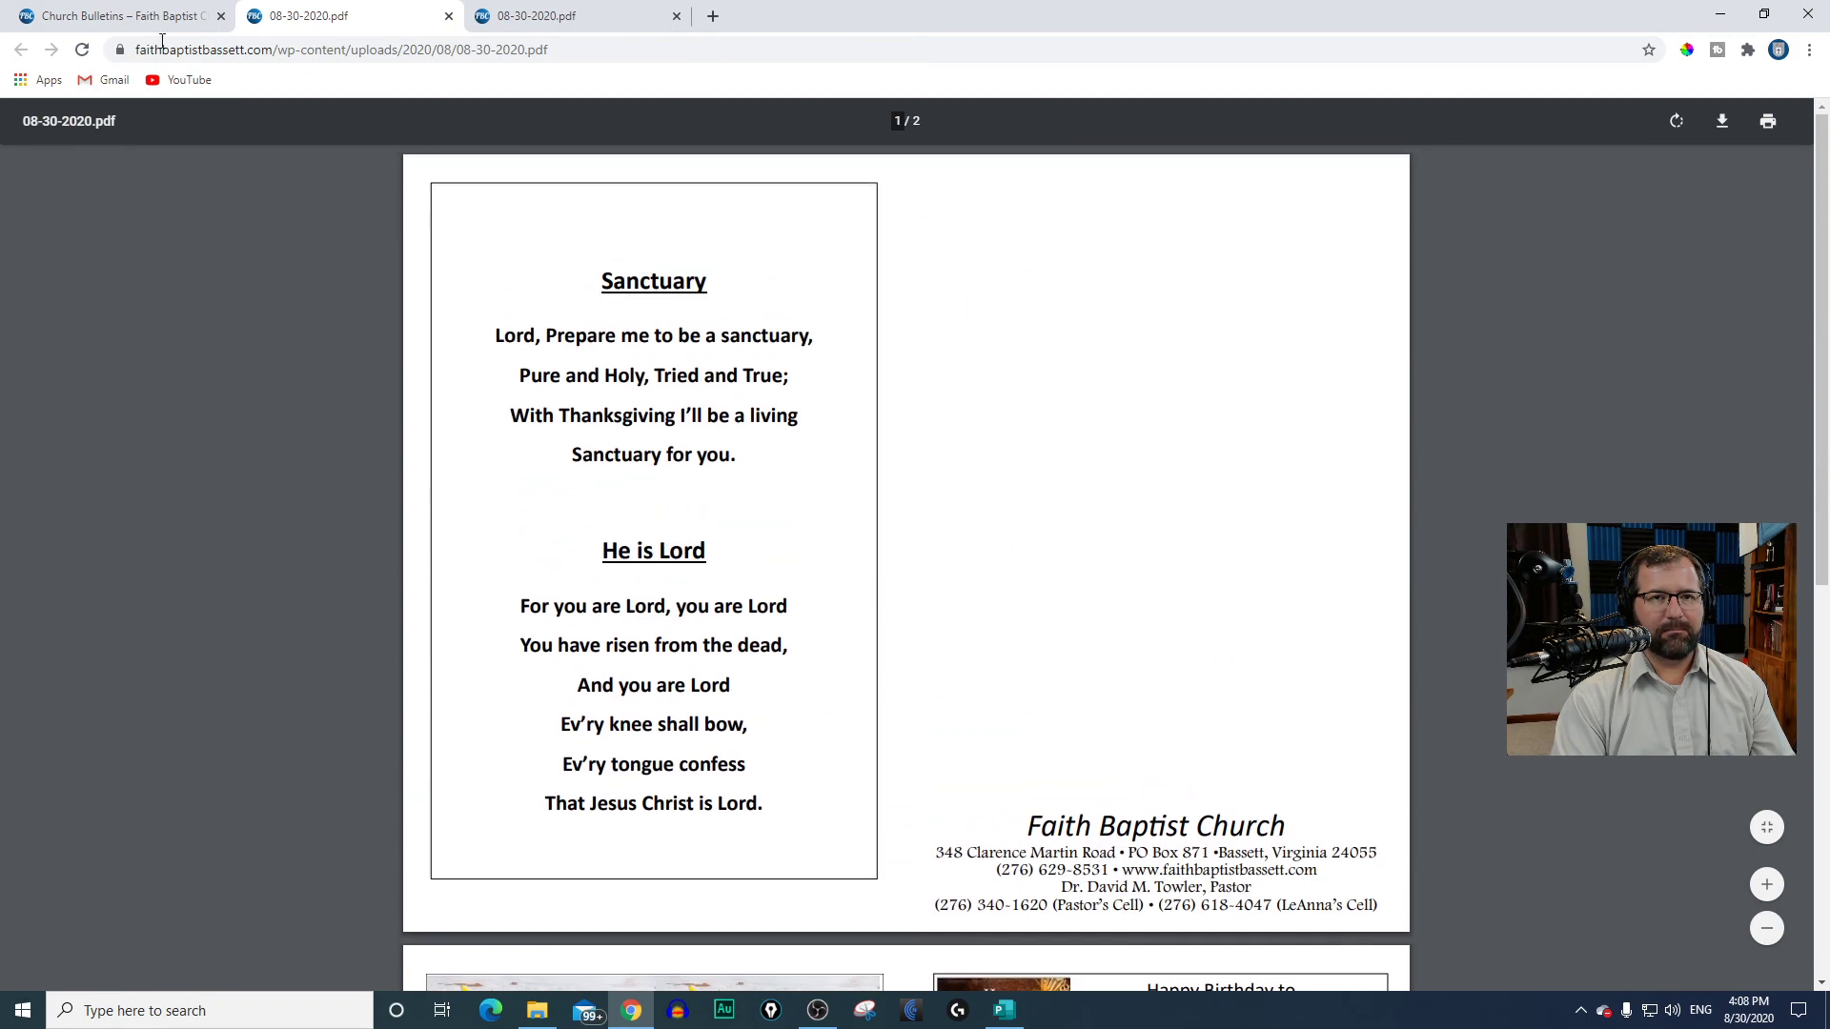
click(124, 16)
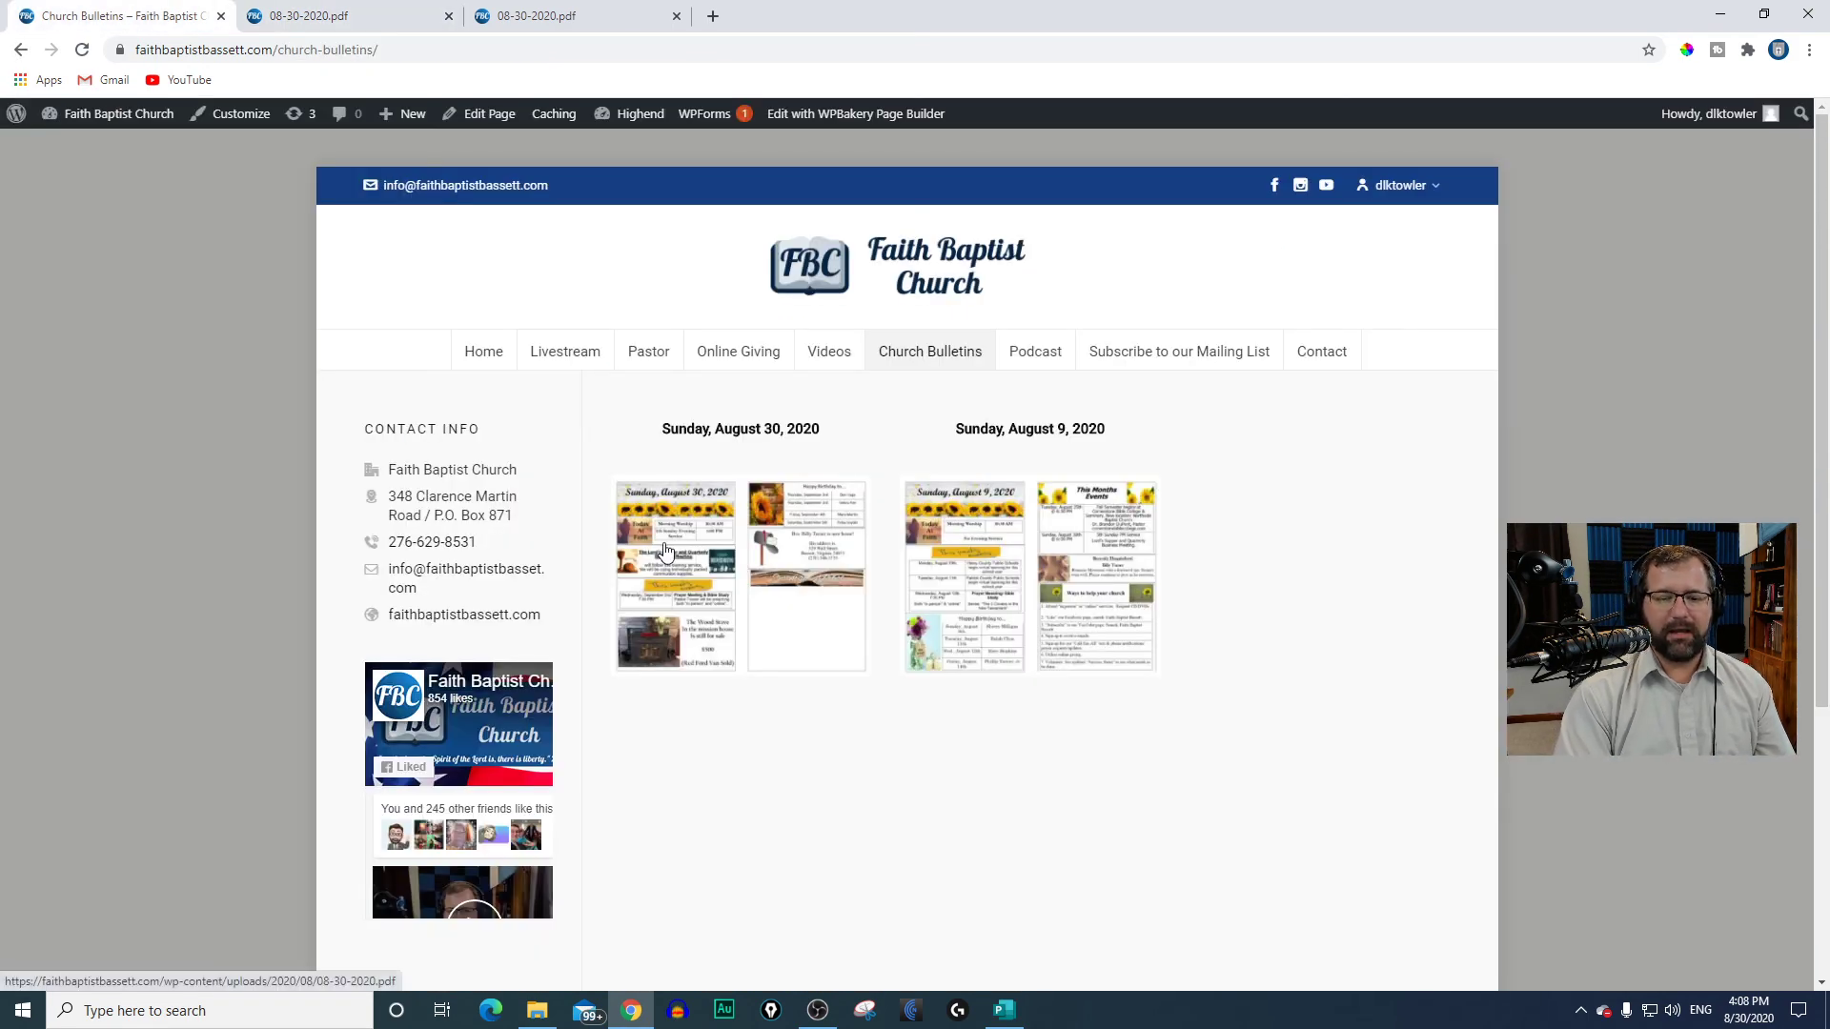